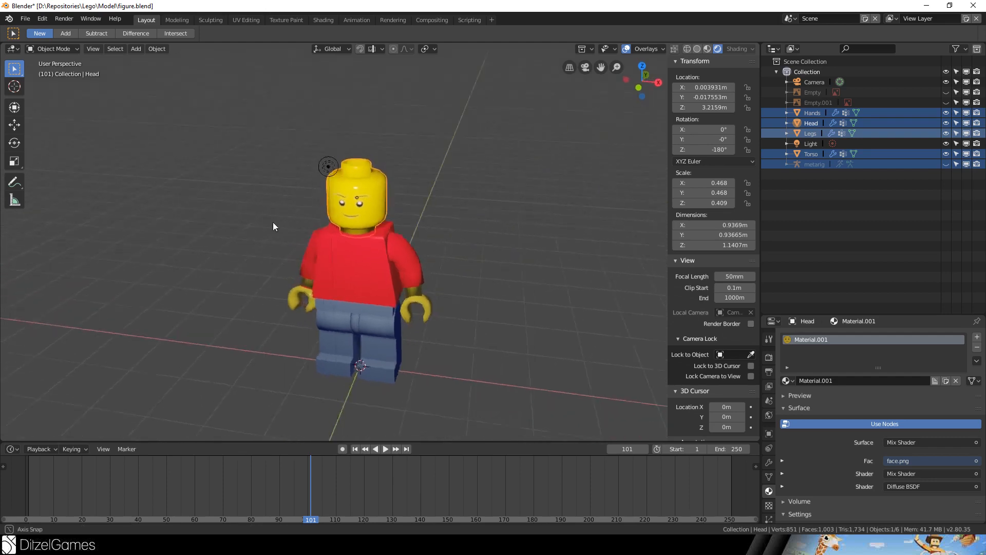
# Unhide the metarig armature in the finished minifigure scene and put it into Pose Mode
pyautogui.moveTo(550, 279); pyautogui.dragTo(408, 304, button='middle')
pyautogui.moveTo(311, 291); pyautogui.dragTo(453, 278, button='middle')
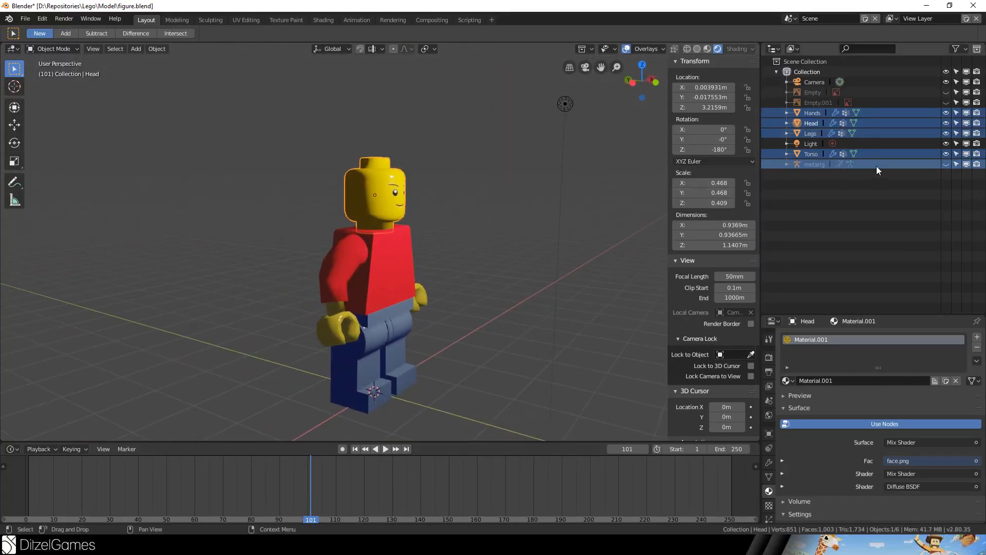
pyautogui.click(946, 164)
pyautogui.click(370, 304)
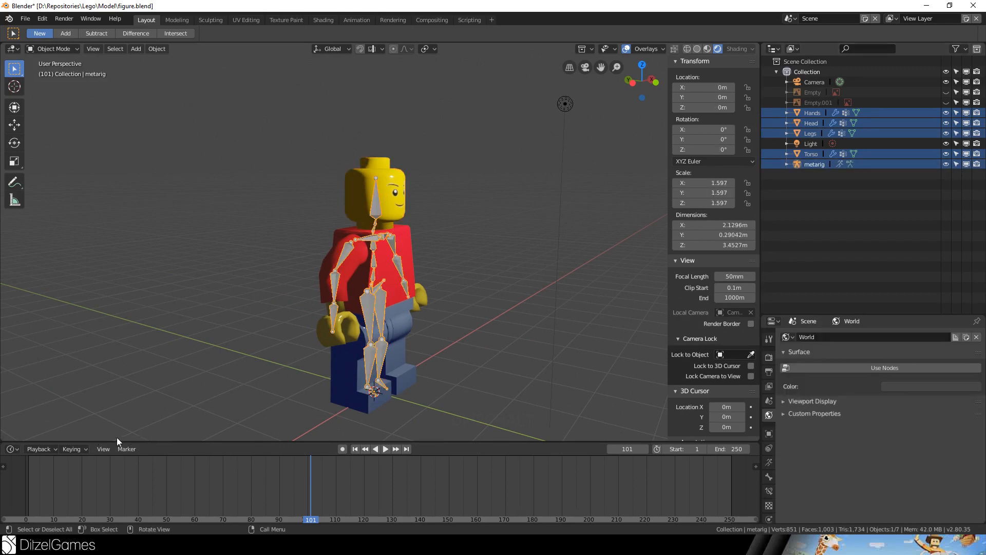
pyautogui.click(53, 49)
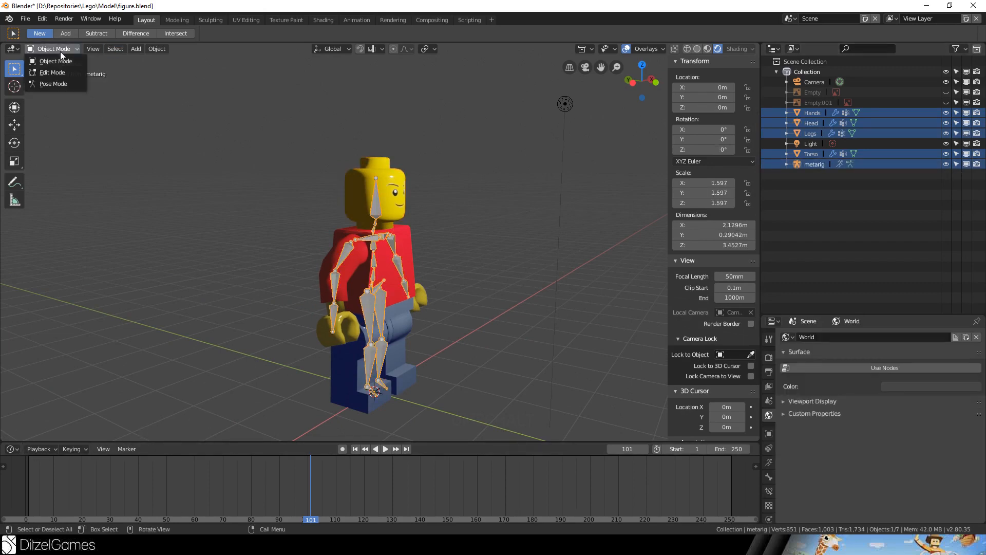
pyautogui.click(54, 84)
# Trial-rotate the right forearm and head bones, cancelling each rotation, and hide the metarig armature again
pyautogui.click(337, 290)
pyautogui.moveTo(339, 290); pyautogui.dragTo(469, 204, button='middle')
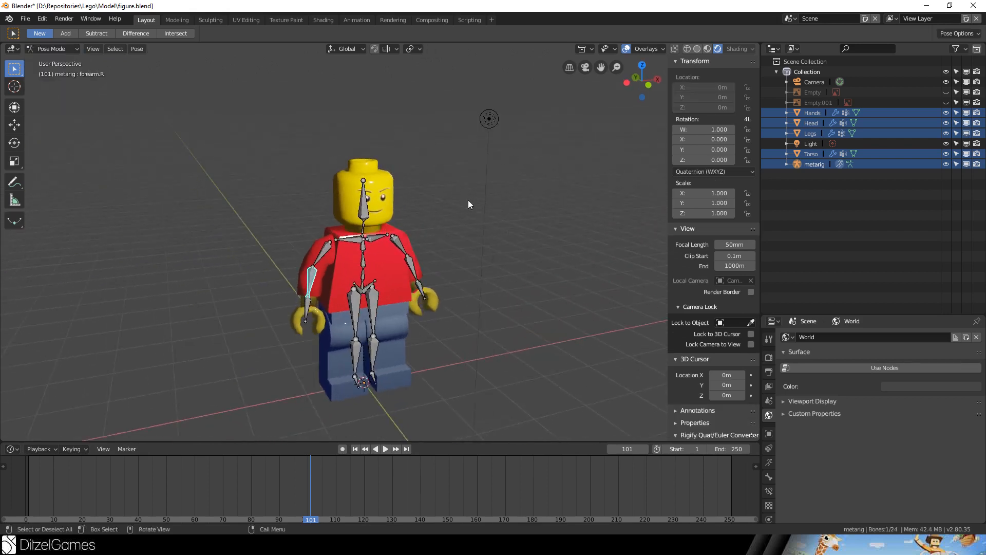
pyautogui.press('r')
pyautogui.press('Escape')
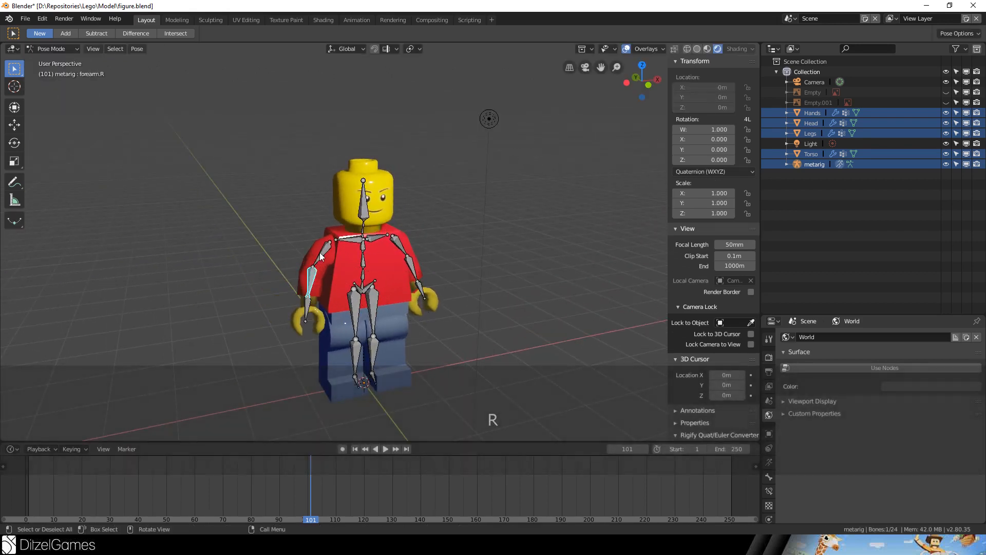
pyautogui.press('r')
pyautogui.press('Escape')
pyautogui.click(365, 208)
pyautogui.press('r')
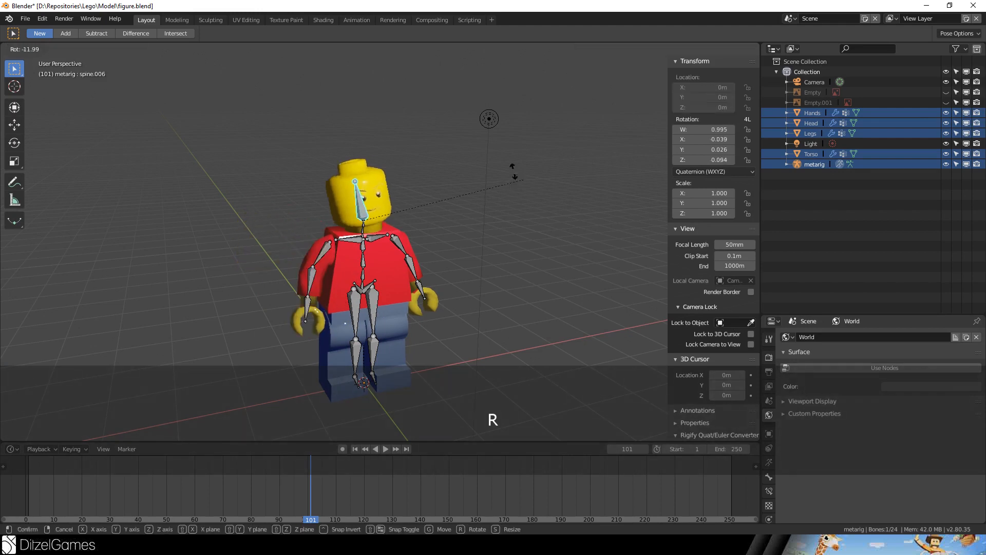
pyautogui.press('Escape')
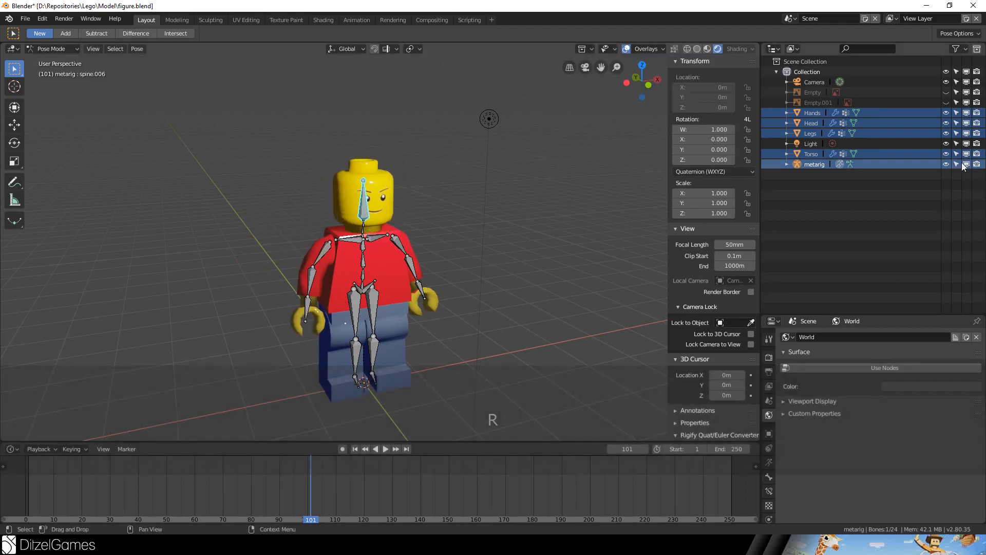
pyautogui.click(946, 164)
pyautogui.moveTo(537, 164); pyautogui.dragTo(563, 147, button='middle')
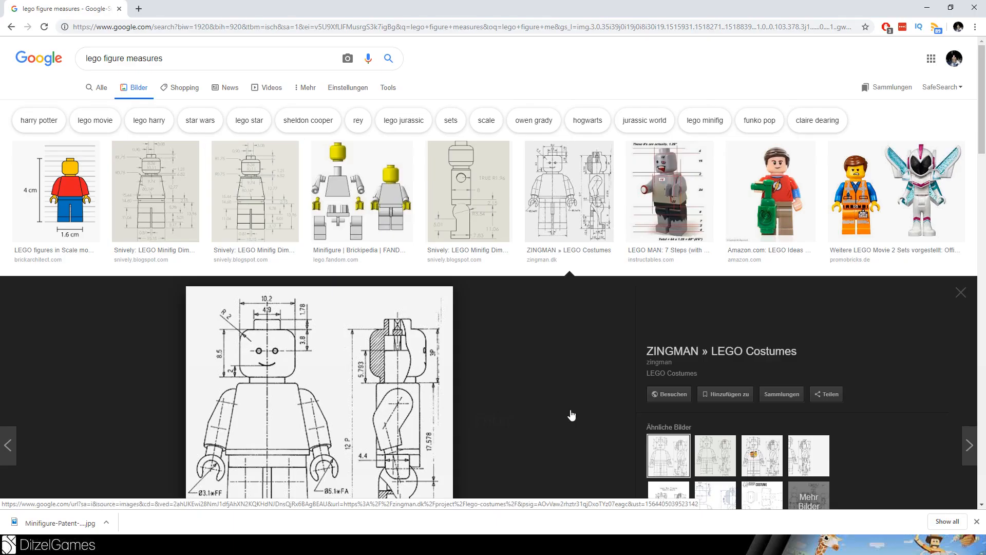
# View the full minifigure dimension drawing in the browser, then switch to Blender and delete the default cube
pyautogui.scroll(-3, 520, 368)
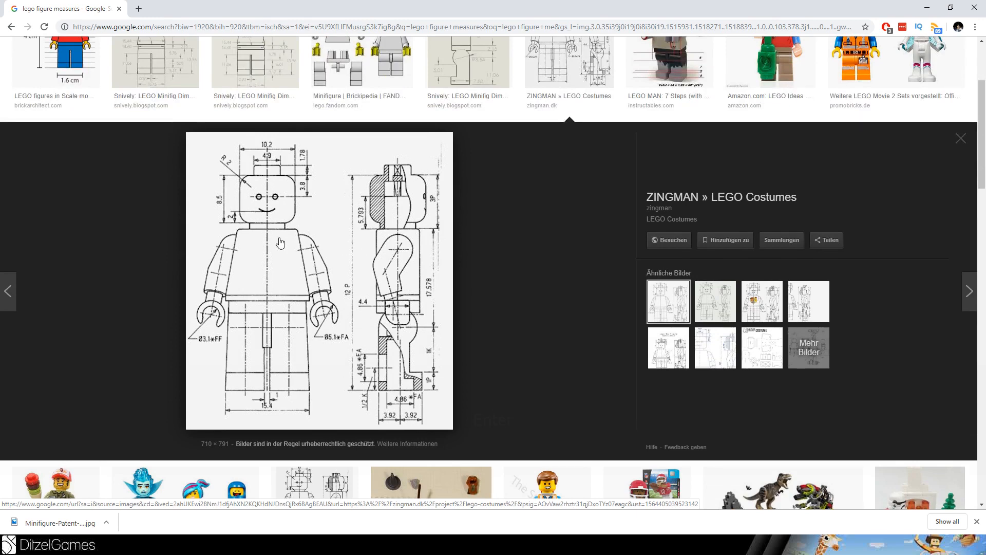
pyautogui.hotkey('alt', 'Tab')
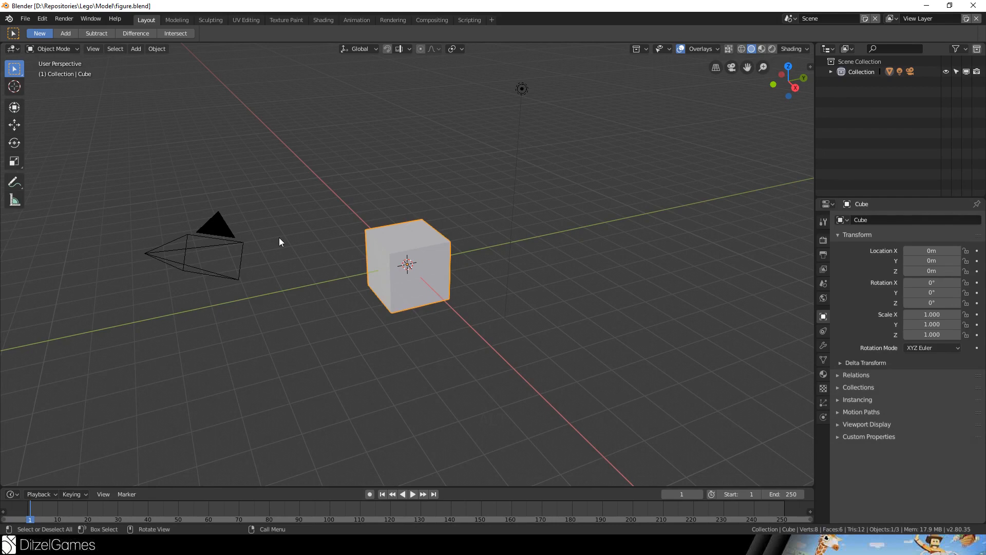
pyautogui.press('Delete')
# Try adding the Minifigure-Patent-Drawing.jpg image from the perspective view, and delete it again
pyautogui.click(136, 48)
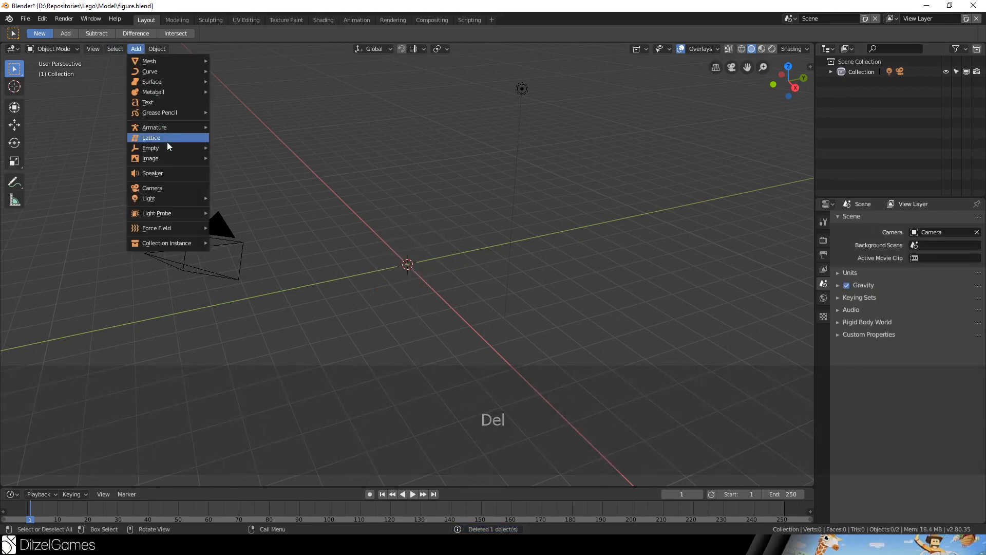
pyautogui.moveTo(162, 158)
pyautogui.click(254, 164)
pyautogui.doubleClick(178, 99)
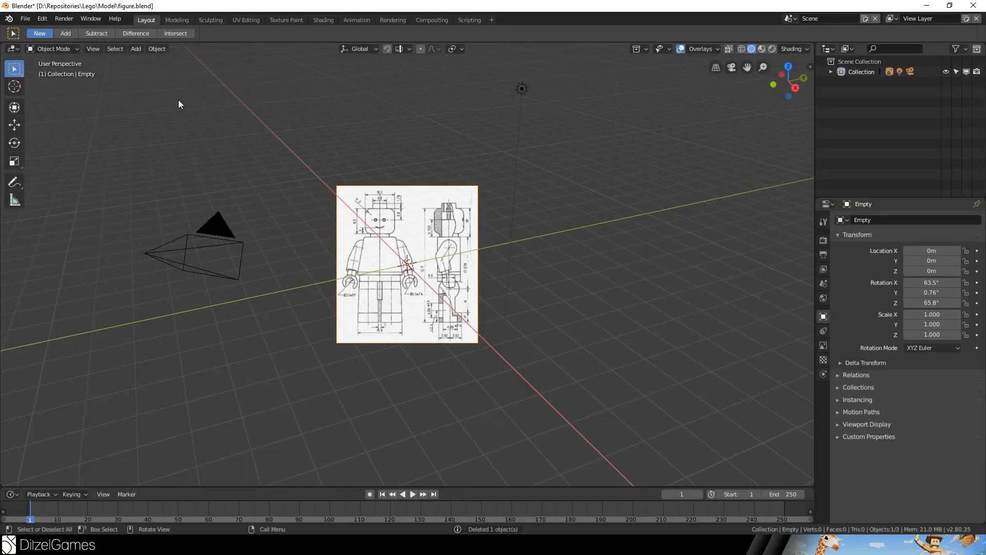
pyautogui.moveTo(477, 280); pyautogui.dragTo(330, 236, button='middle')
pyautogui.press('Delete')
# Load Minifigure-Patent-Drawing.jpg as a reference image aligned to the front orthographic view
pyautogui.press('KP_1')
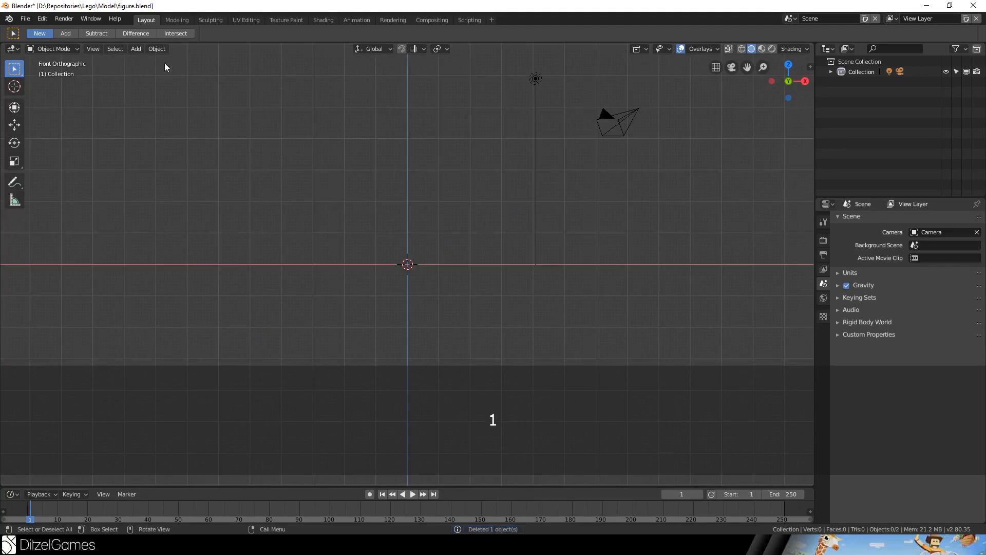
pyautogui.click(137, 49)
pyautogui.moveTo(178, 156)
pyautogui.click(230, 156)
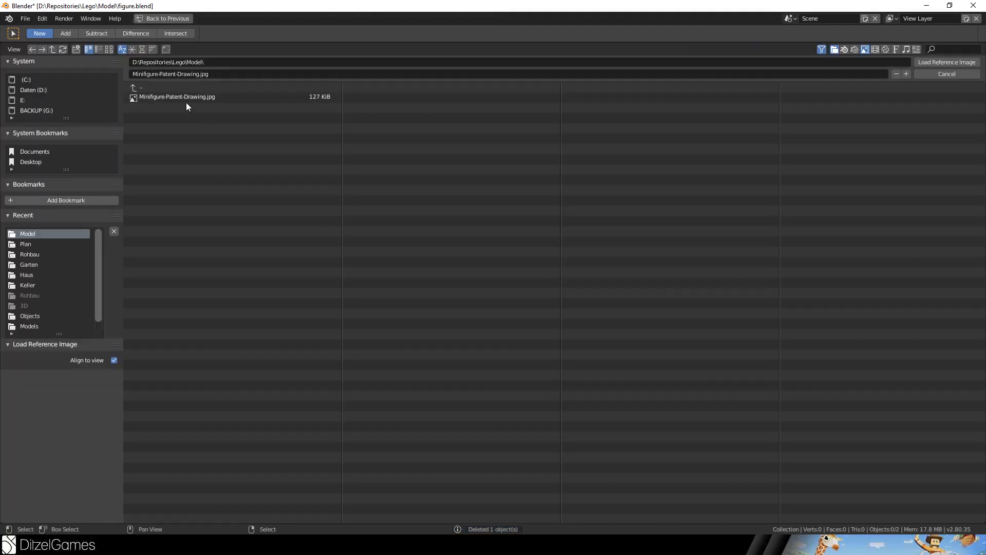
pyautogui.doubleClick(184, 97)
pyautogui.scroll(5, 435, 207)
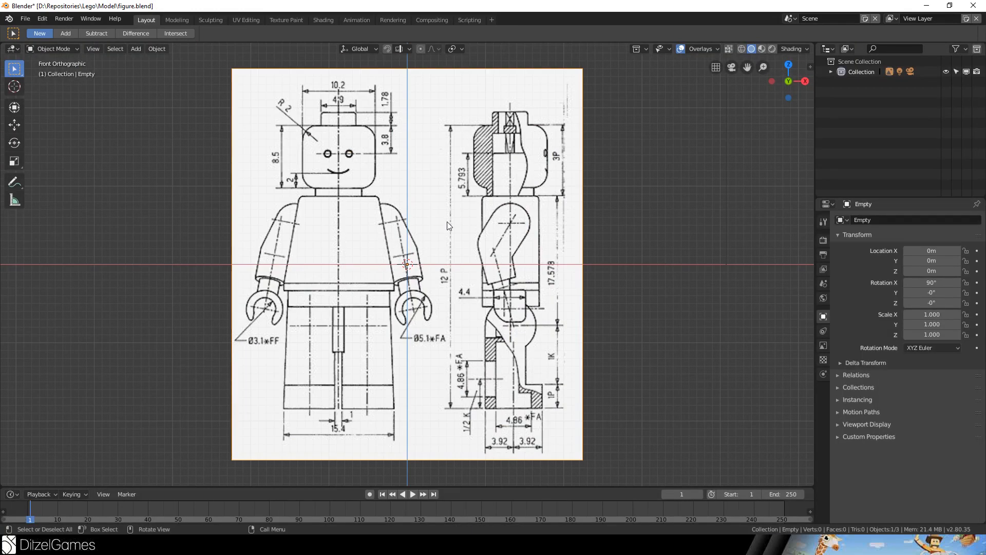
# Move the front image to about X 0.879 m, Z 1.844 m so the front figure's feet are centred on the origin
pyautogui.press('g')
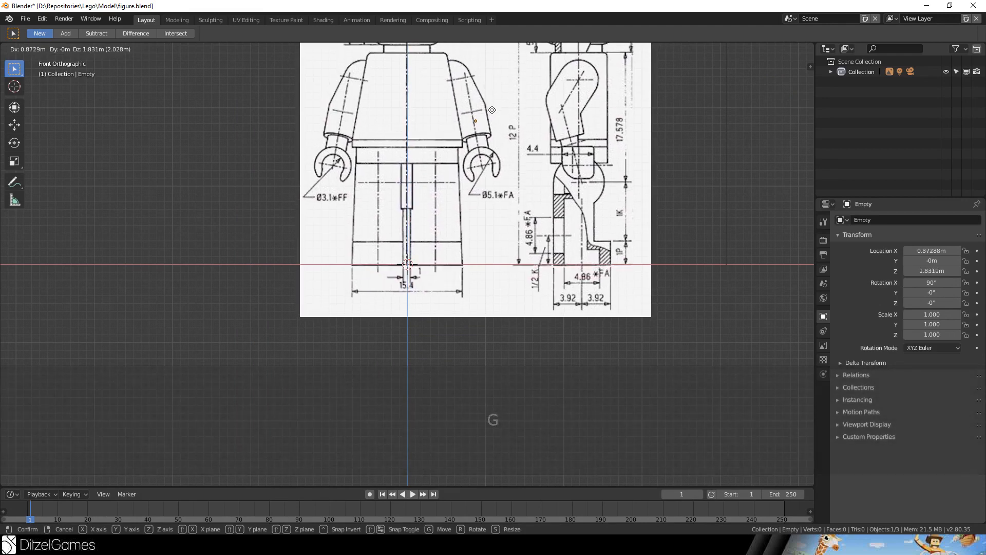
pyautogui.click(492, 109)
pyautogui.scroll(9, 475, 265)
pyautogui.press('g')
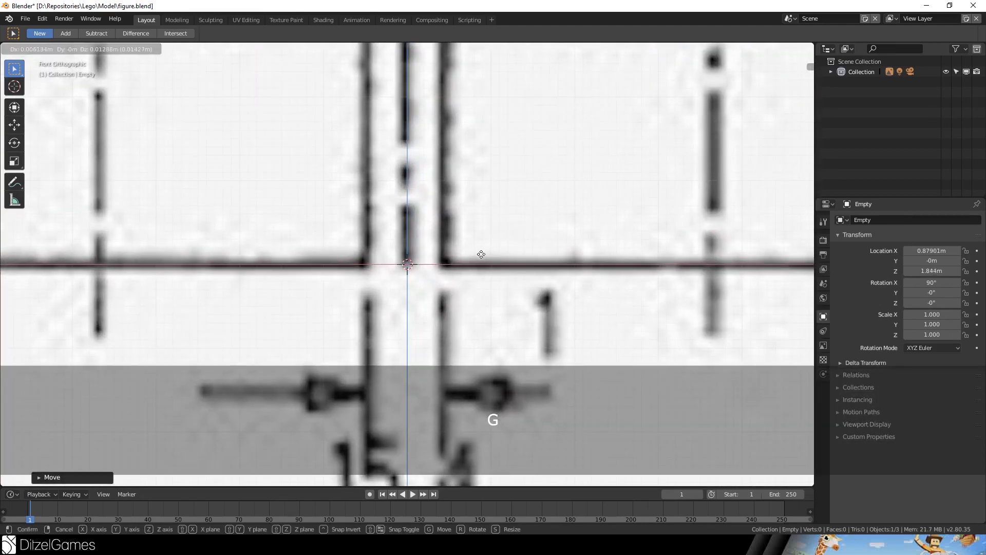
pyautogui.click(480, 254)
pyautogui.scroll(-10, 477, 255)
# Load Minifigure-Patent-Drawing.jpg as a background image aligned to the right orthographic view
pyautogui.press('3')
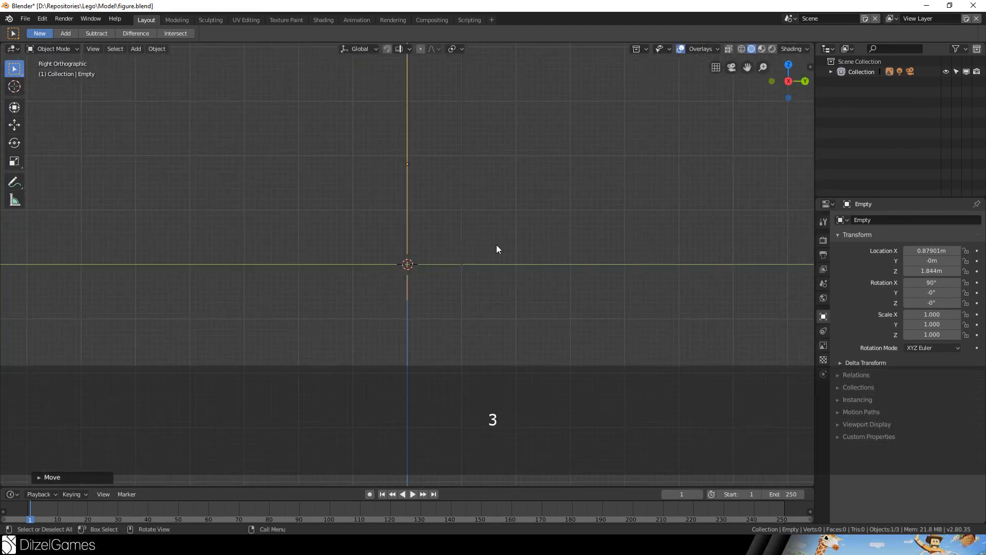
pyautogui.click(136, 49)
pyautogui.moveTo(179, 158)
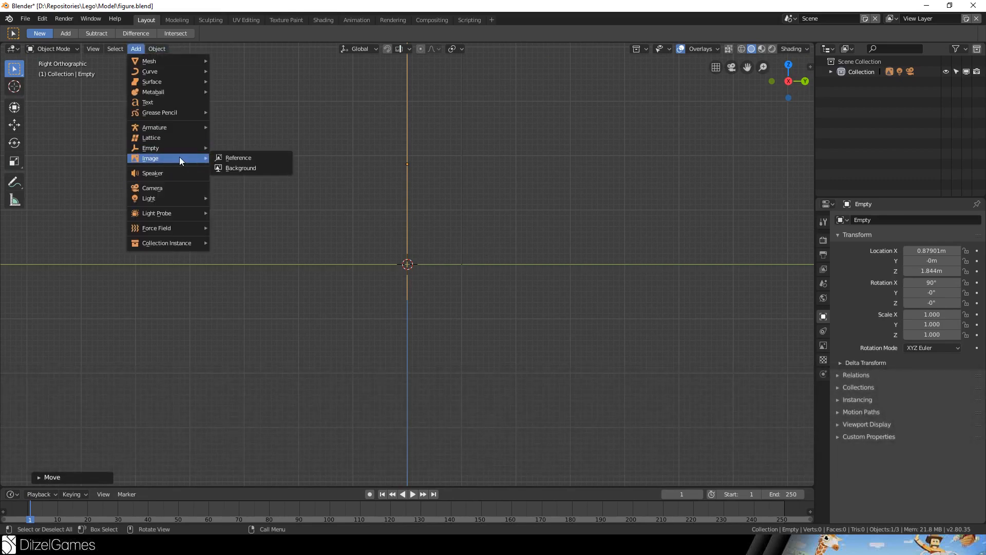
pyautogui.click(237, 168)
pyautogui.doubleClick(188, 97)
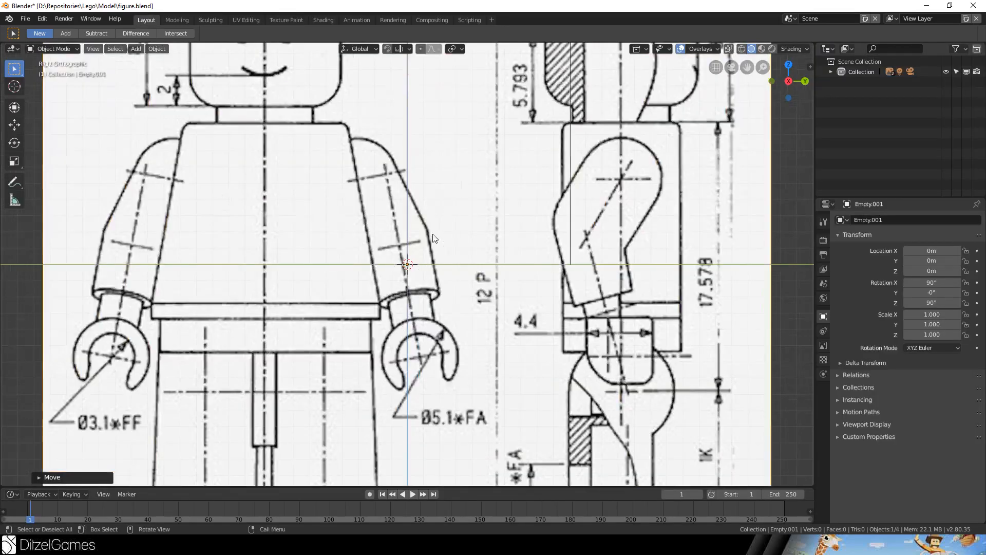
# Move the side image to about Y -1.358 m, Z 1.841 m so the side figure's foot is centred on the origin
pyautogui.press('g')
pyautogui.click(378, 140)
pyautogui.scroll(10, 437, 230)
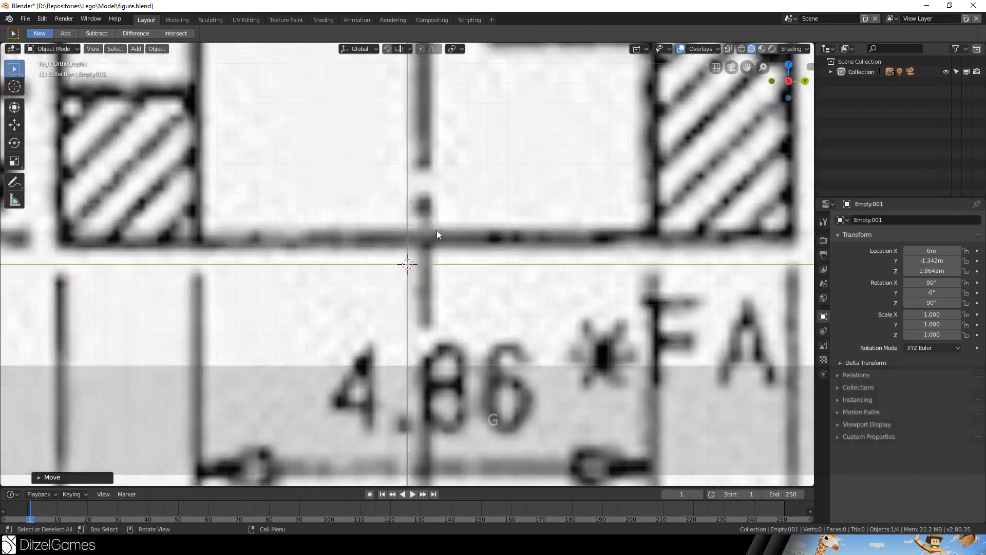
pyautogui.press('g')
pyautogui.click(476, 276)
pyautogui.scroll(-10, 471, 276)
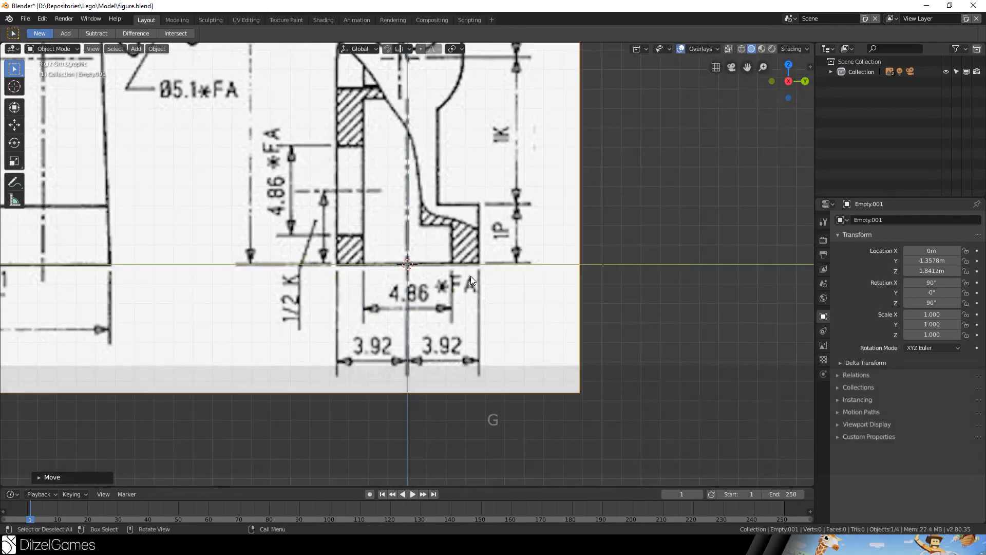
pyautogui.moveTo(560, 226); pyautogui.dragTo(458, 234, button='middle')
pyautogui.scroll(3, 443, 176)
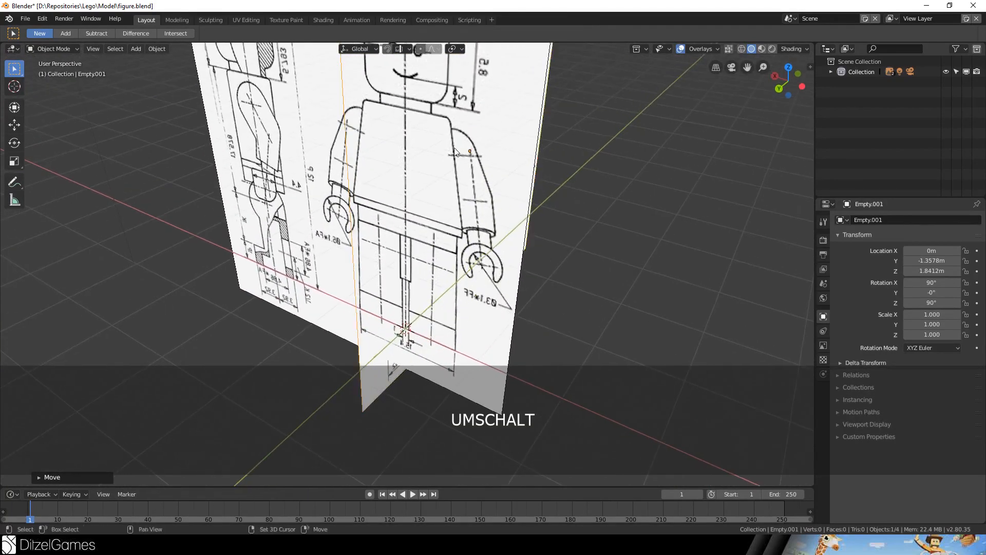
pyautogui.keyDown('shift'); pyautogui.moveTo(454, 144); pyautogui.dragTo(454, 223, button='middle'); pyautogui.keyUp('shift')
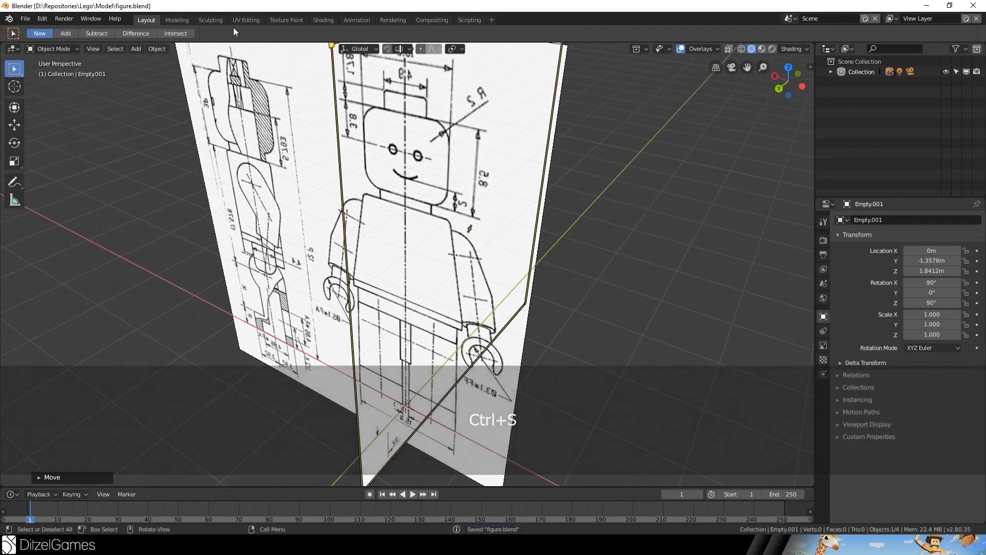
# Add a cylinder mesh and raise it to head height in the front view, at about X 0.105 m, Z 3.09 m
pyautogui.click(134, 50)
pyautogui.moveTo(176, 67)
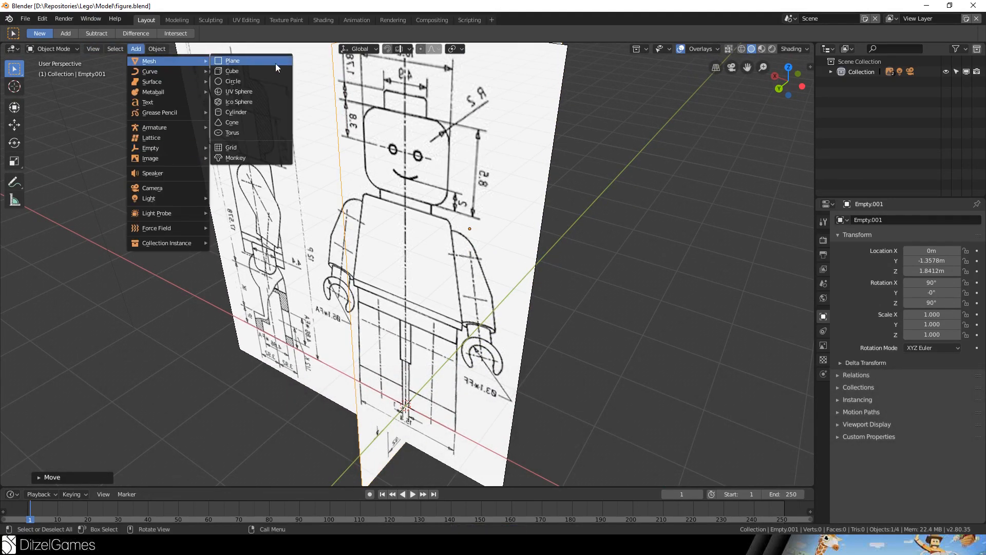
pyautogui.click(248, 114)
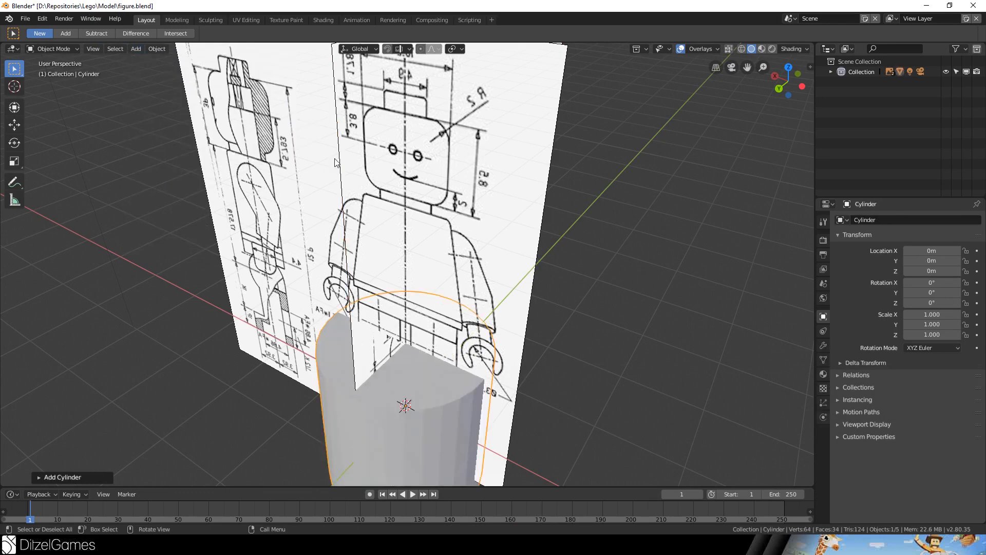
pyautogui.press('KP_3')
pyautogui.press('KP_1')
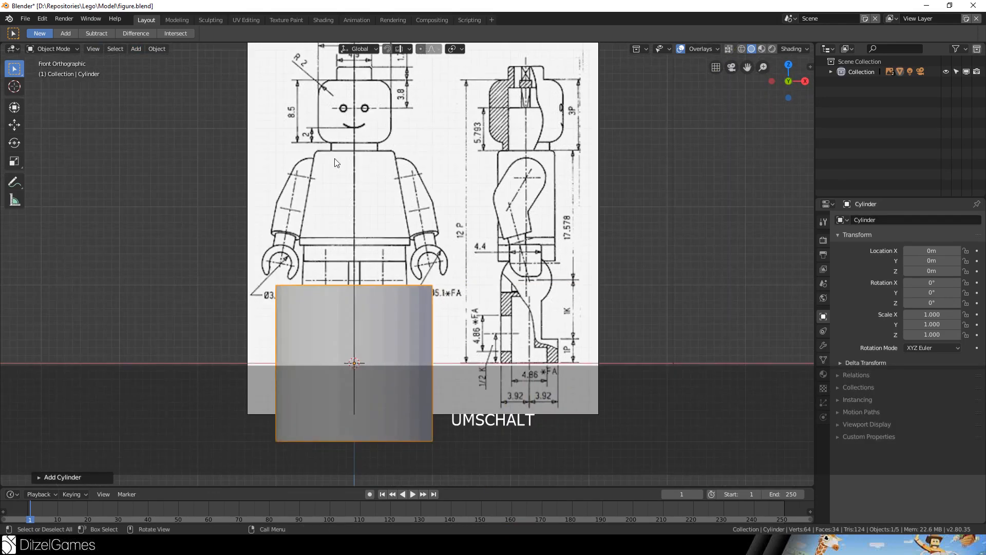
pyautogui.press('KP_3')
pyautogui.press('KP_1')
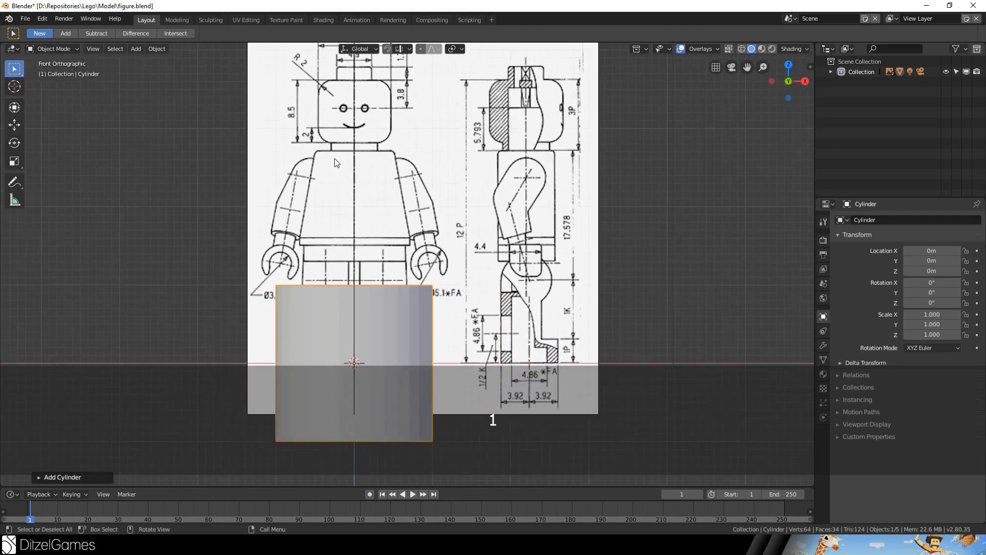
pyautogui.press('g')
pyautogui.click(435, 67)
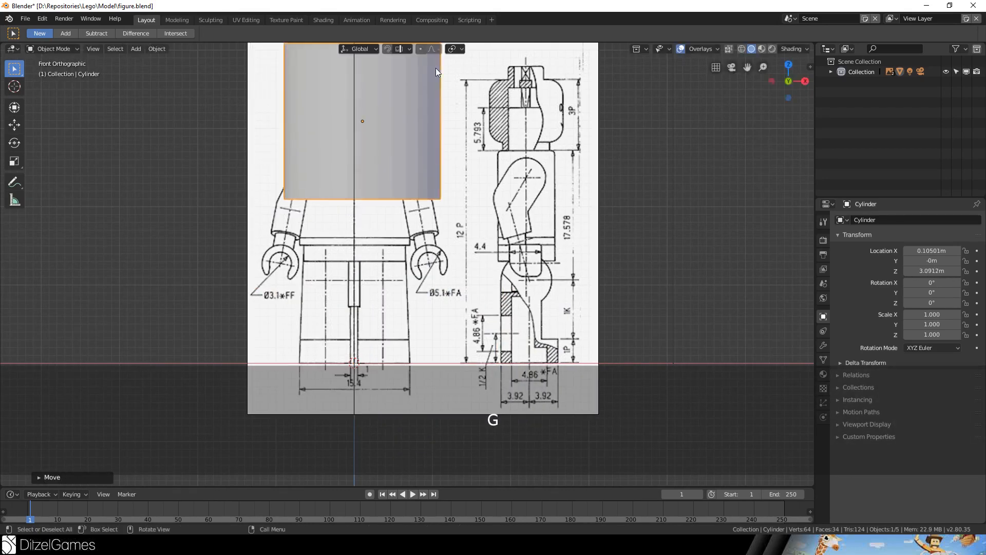
# Scale the cylinder uniformly down to about 0.261 and shift it toward the centre of the drawn head
pyautogui.scroll(-3, 461, 89)
pyautogui.keyDown('shift'); pyautogui.moveTo(461, 89); pyautogui.dragTo(460, 154, button='middle'); pyautogui.keyUp('shift')
pyautogui.scroll(5, 461, 155)
pyautogui.press('s')
pyautogui.click(391, 193)
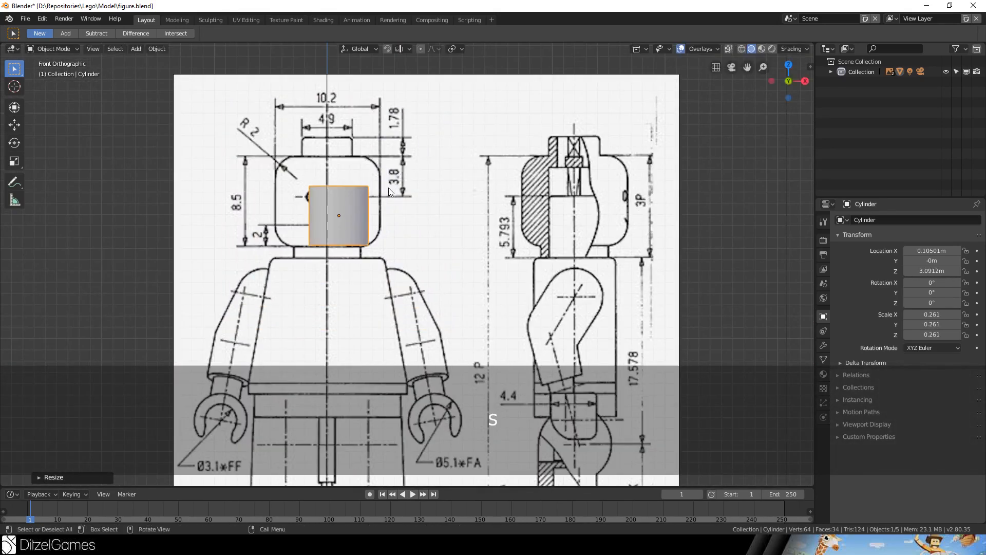
pyautogui.press('g')
pyautogui.click(397, 171)
# Enlarge the cylinder uniformly to about 0.468 to match the head's width and centre it at about X 0.011 m, Z 3.242 m
pyautogui.scroll(3, 397, 171)
pyautogui.keyDown('shift'); pyautogui.moveTo(369, 166); pyautogui.dragTo(412, 180, button='middle'); pyautogui.keyUp('shift')
pyautogui.press('s')
pyautogui.click(455, 110)
pyautogui.press('g')
pyautogui.click(455, 118)
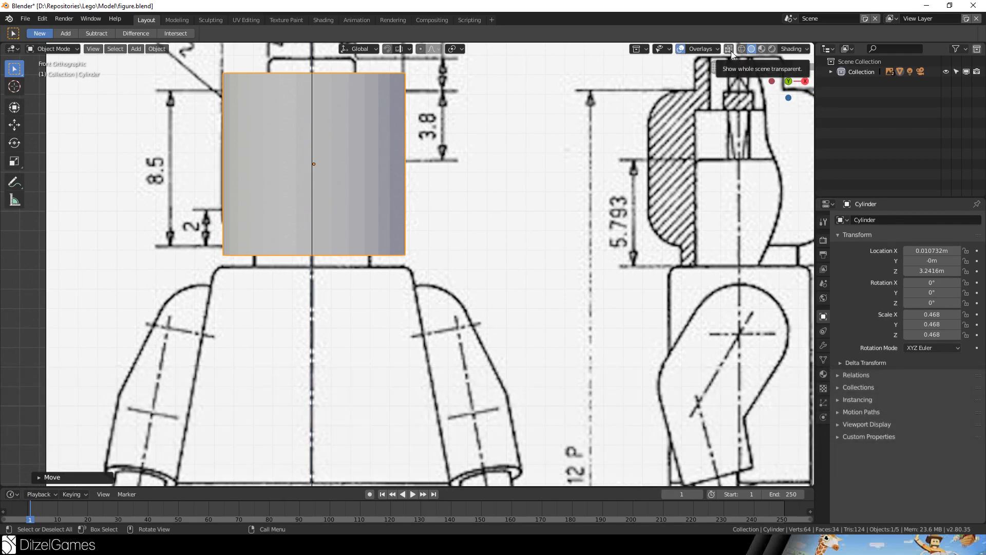
# With the scene shown transparent, scale the cylinder to about 0.409 along Z and align it with the head outline at Z 3.216 m
pyautogui.click(731, 51)
pyautogui.scroll(2, 445, 95)
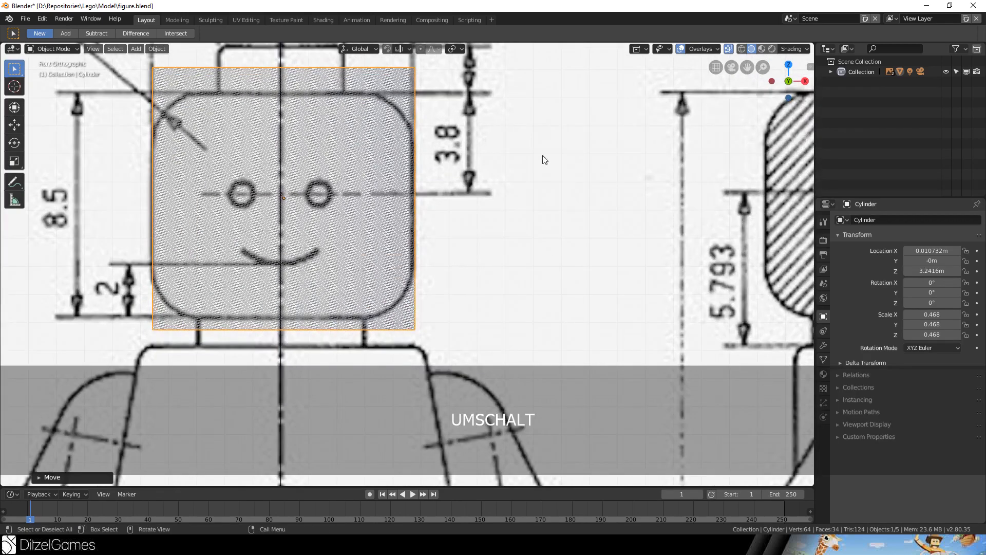
pyautogui.press('s')
pyautogui.press('x')
pyautogui.press('y')
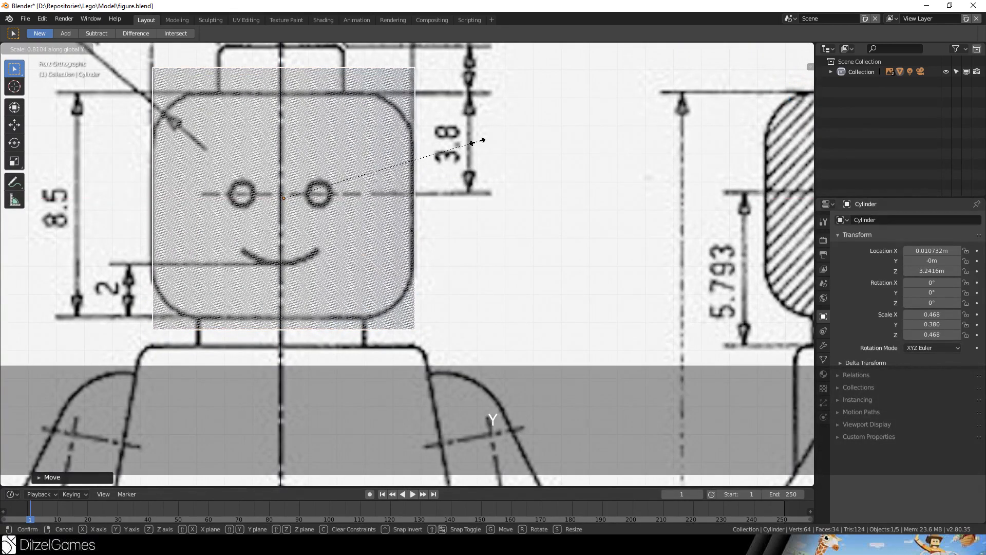
pyautogui.press('z')
pyautogui.click(483, 146)
pyautogui.press('g')
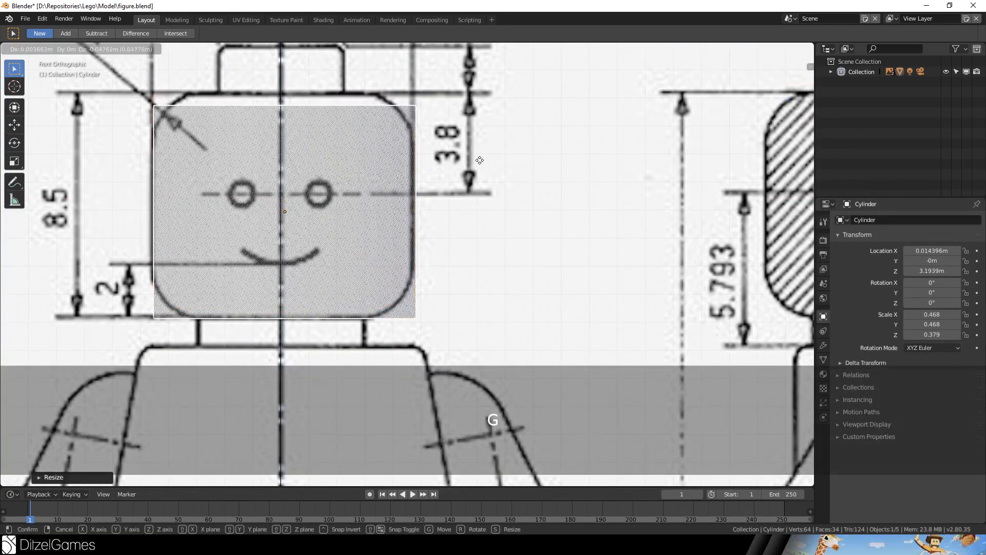
pyautogui.click(521, 177)
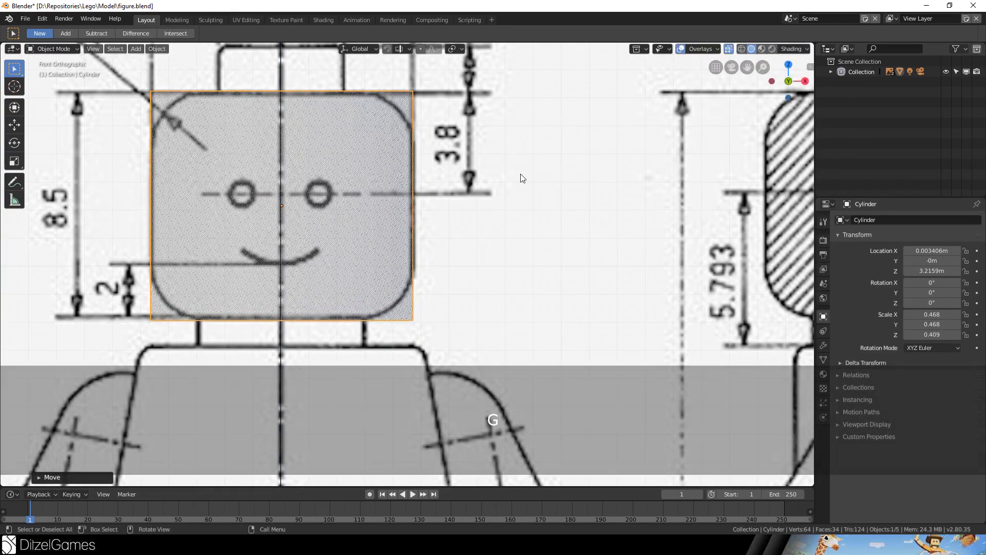
# In Edit Mode, bevel the cylinder's top rim with three segments to follow the rounded upper corners of the head in the front view
pyautogui.press('Tab')
pyautogui.moveTo(458, 147); pyautogui.dragTo(403, 219, button='middle')
pyautogui.keyDown('alt'); pyautogui.click(442, 115); pyautogui.keyUp('alt')
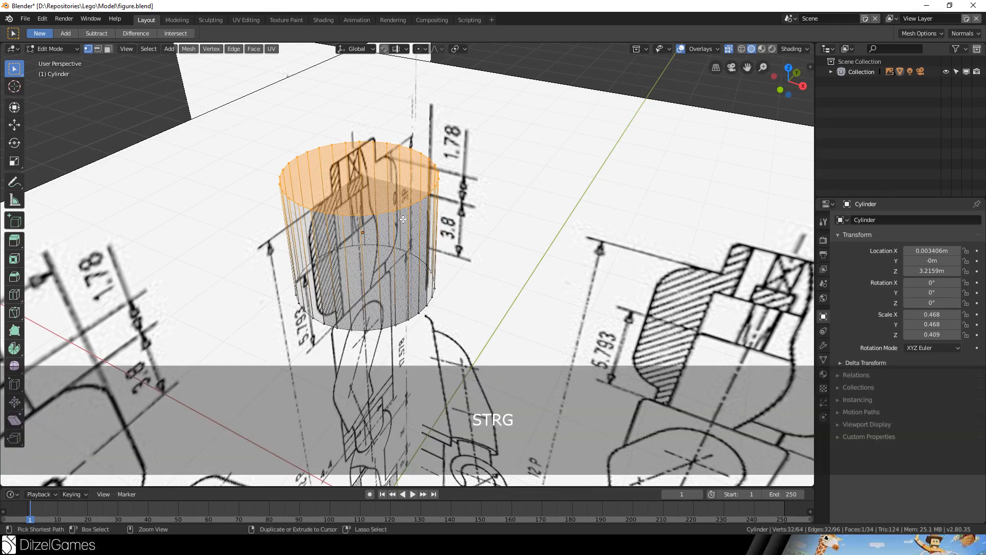
pyautogui.hotkey('ctrl', 'b')
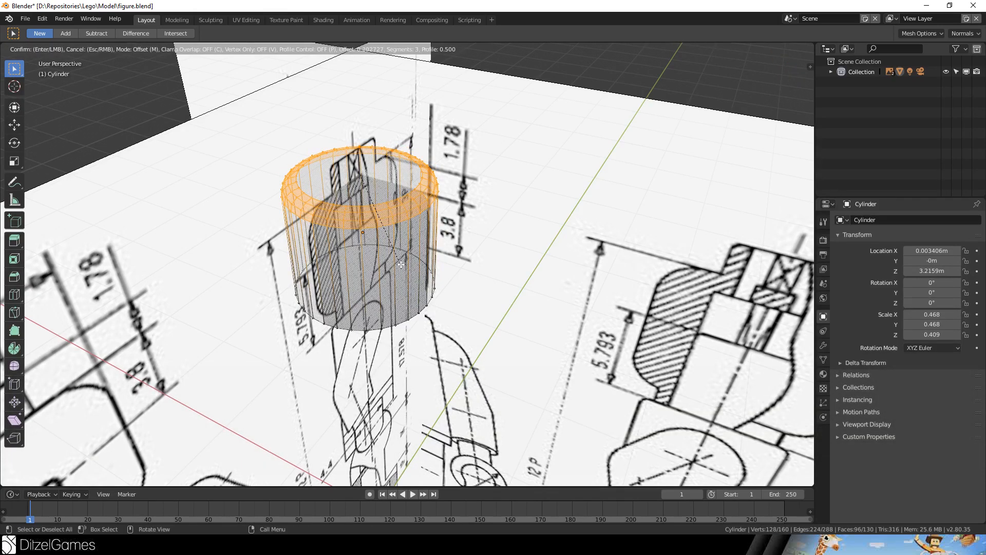
pyautogui.press('Escape')
pyautogui.press('KP_1')
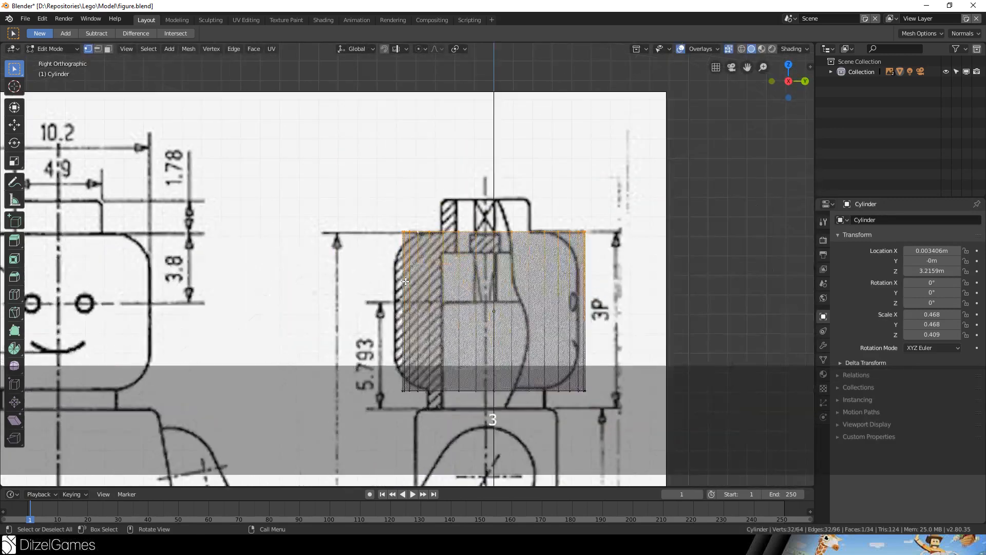
pyautogui.scroll(3, 405, 280)
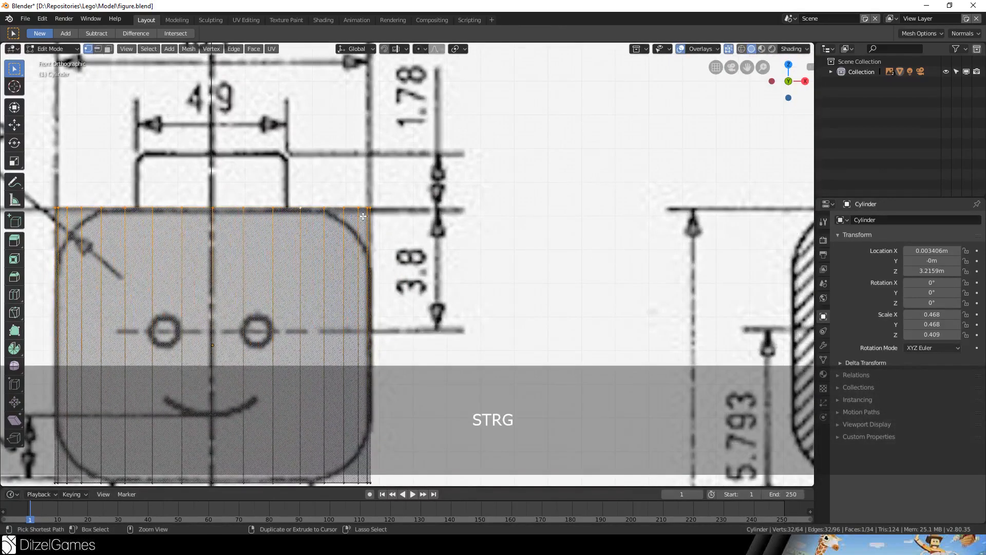
pyautogui.hotkey('ctrl', 'b')
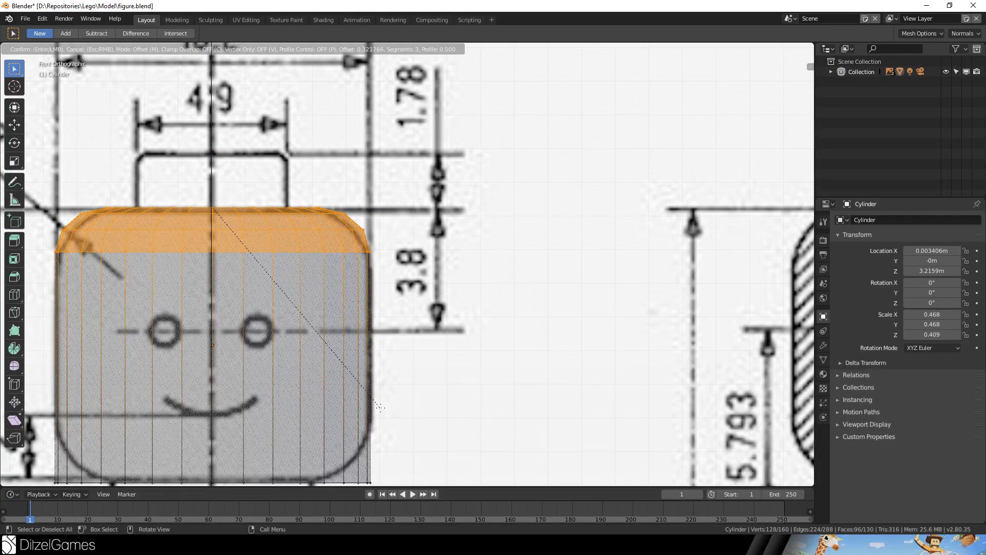
pyautogui.click(380, 408)
# Bevel the cylinder's bottom rim with three segments to match the rounded lower corners of the drawn head
pyautogui.moveTo(380, 407); pyautogui.dragTo(350, 433, button='middle')
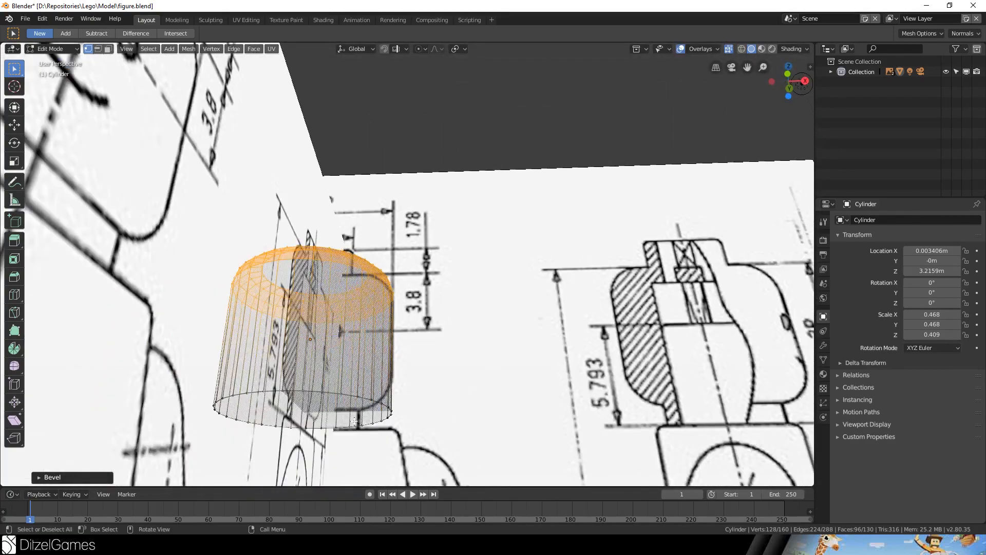
pyautogui.keyDown('alt'); pyautogui.click(368, 399); pyautogui.keyUp('alt')
pyautogui.press('KP_3')
pyautogui.press('KP_1')
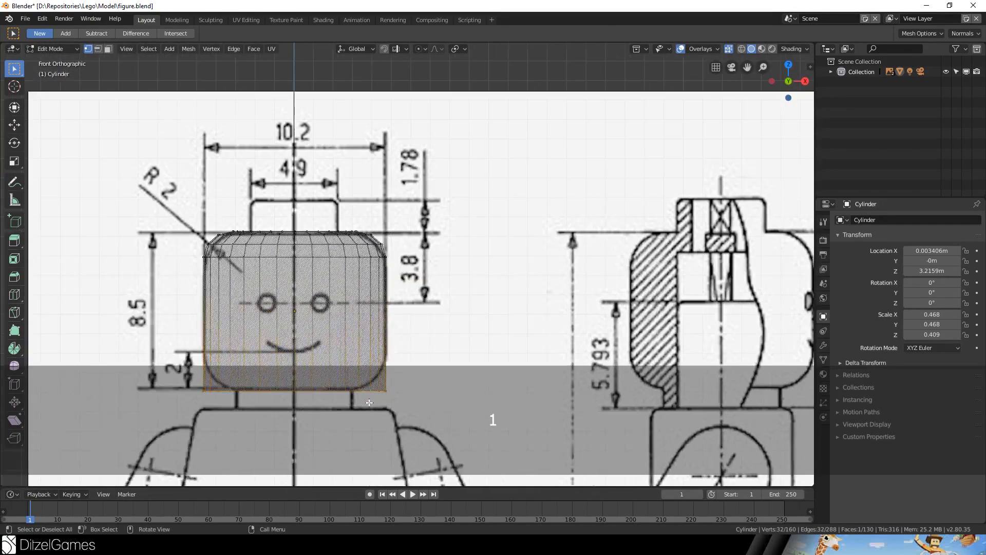
pyautogui.scroll(4, 369, 402)
pyautogui.keyDown('shift'); pyautogui.moveTo(352, 411); pyautogui.dragTo(442, 169, button='middle'); pyautogui.keyUp('shift')
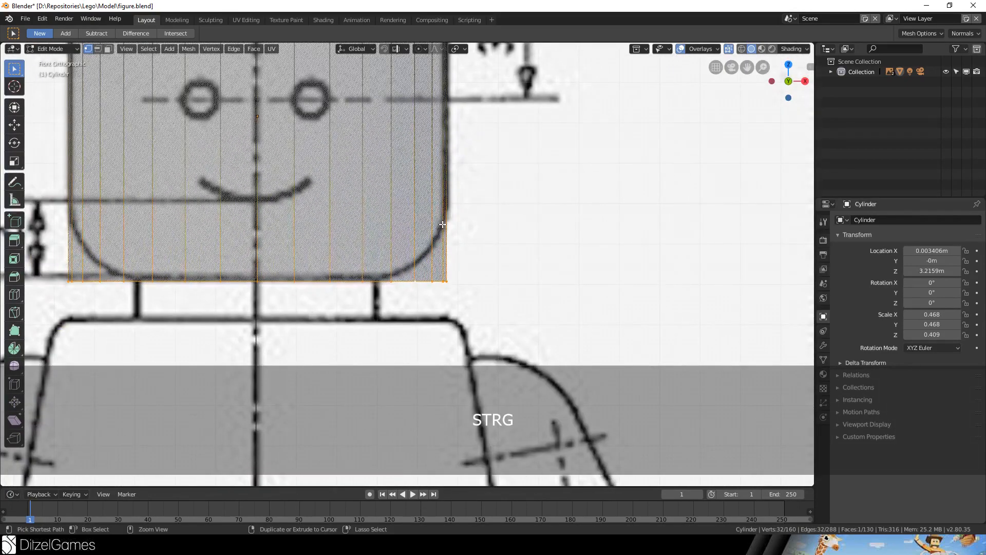
pyautogui.hotkey('ctrl', 'b')
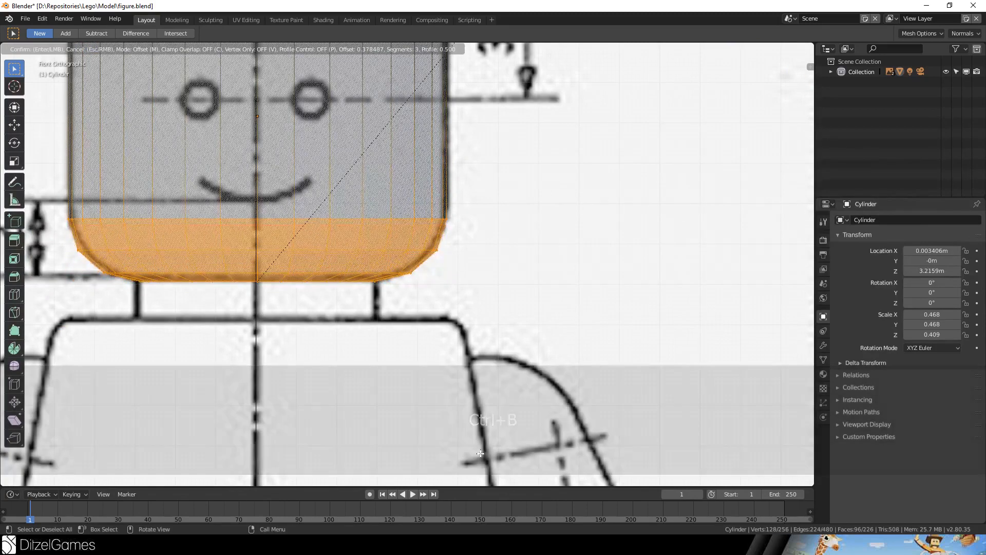
pyautogui.click(480, 453)
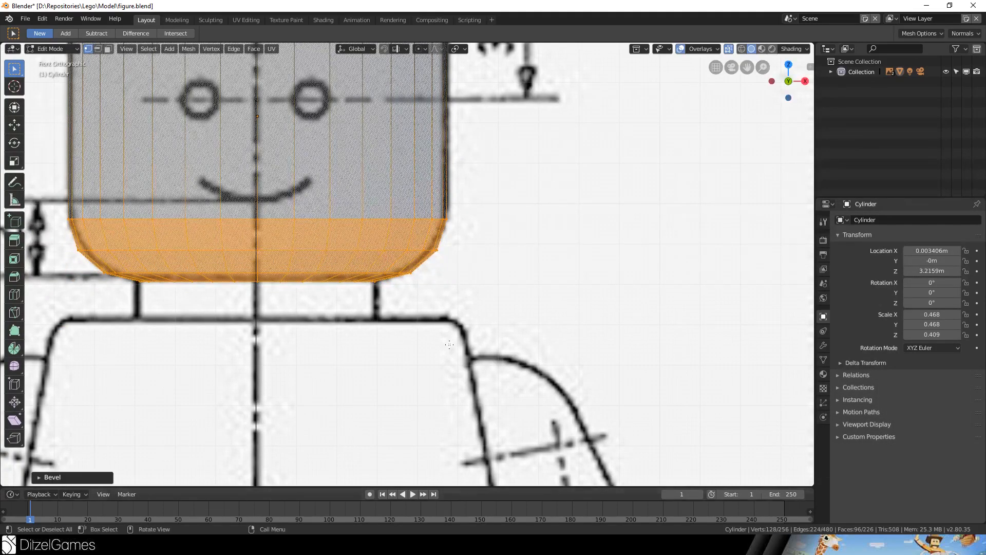
# Extrude the head's flat top face in place and scale the new ring inward in the top view
pyautogui.scroll(-4, 431, 335)
pyautogui.moveTo(448, 192); pyautogui.dragTo(387, 153, button='middle')
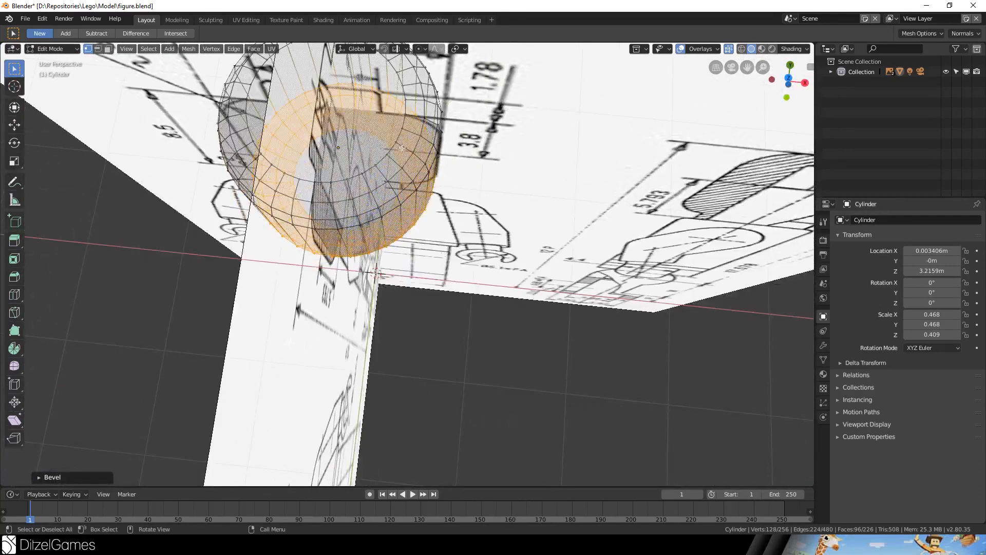
pyautogui.keyDown('alt'); pyautogui.click(387, 153); pyautogui.keyUp('alt')
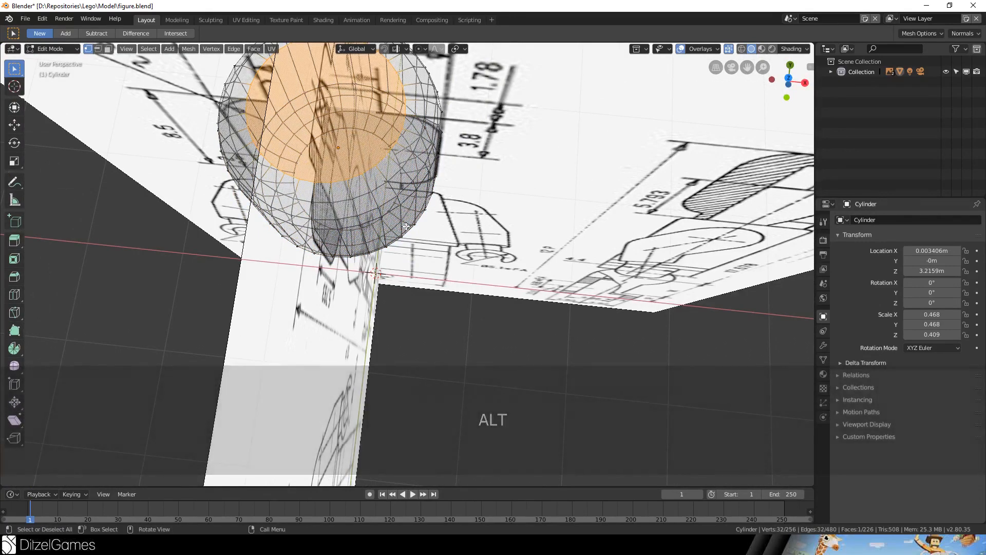
pyautogui.press('KP_3')
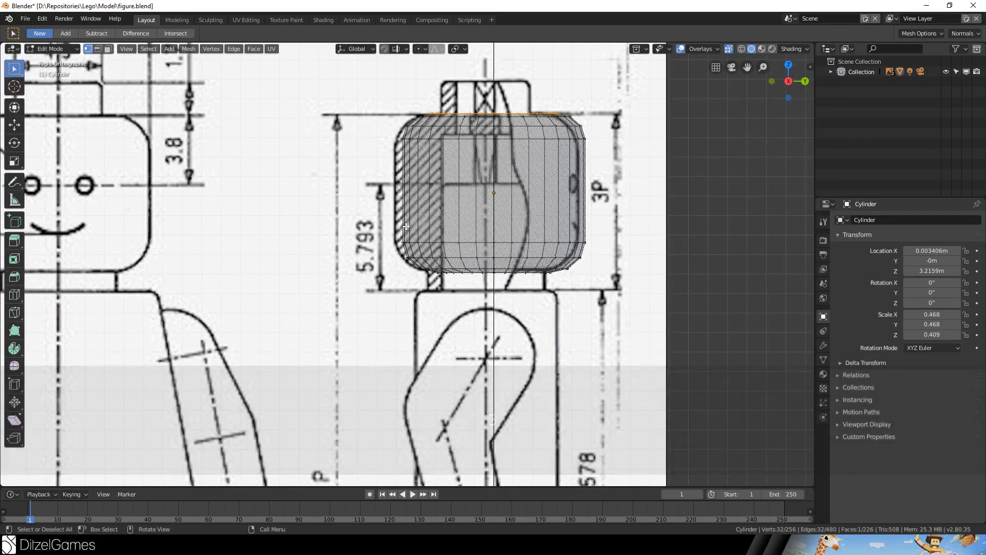
pyautogui.press('KP_1')
pyautogui.press('KP_7')
pyautogui.hotkey('ctrl', 'e')
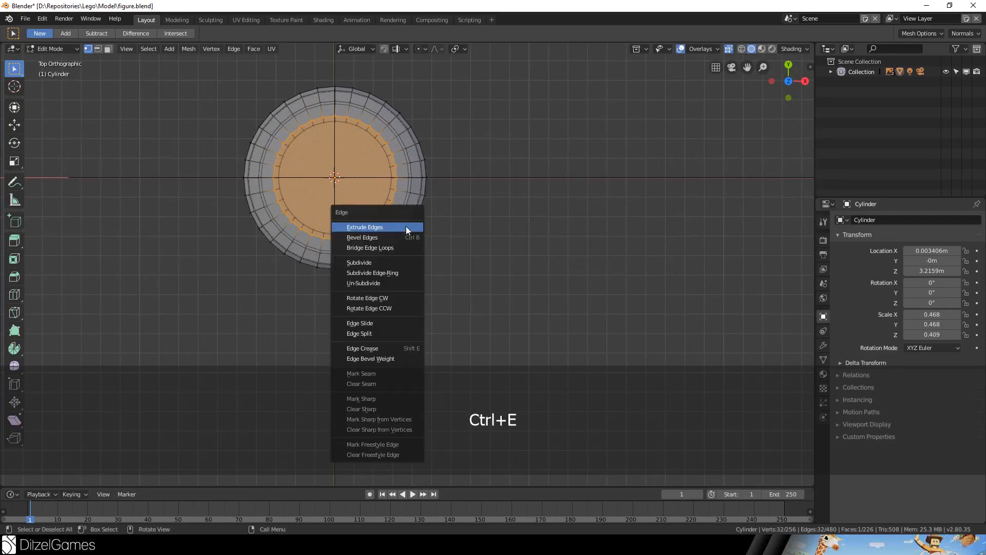
pyautogui.press('e')
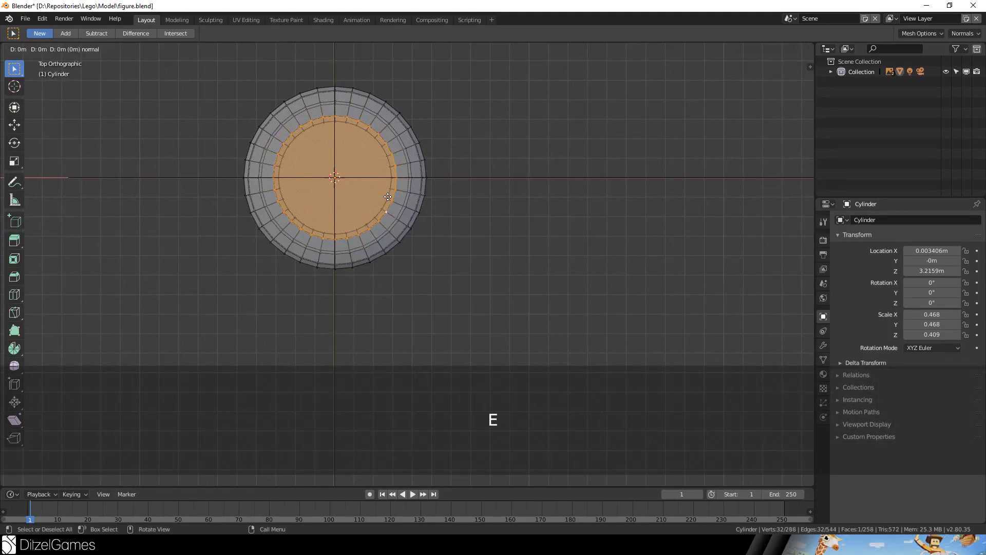
pyautogui.rightClick(436, 203)
pyautogui.press('s')
pyautogui.click(469, 205)
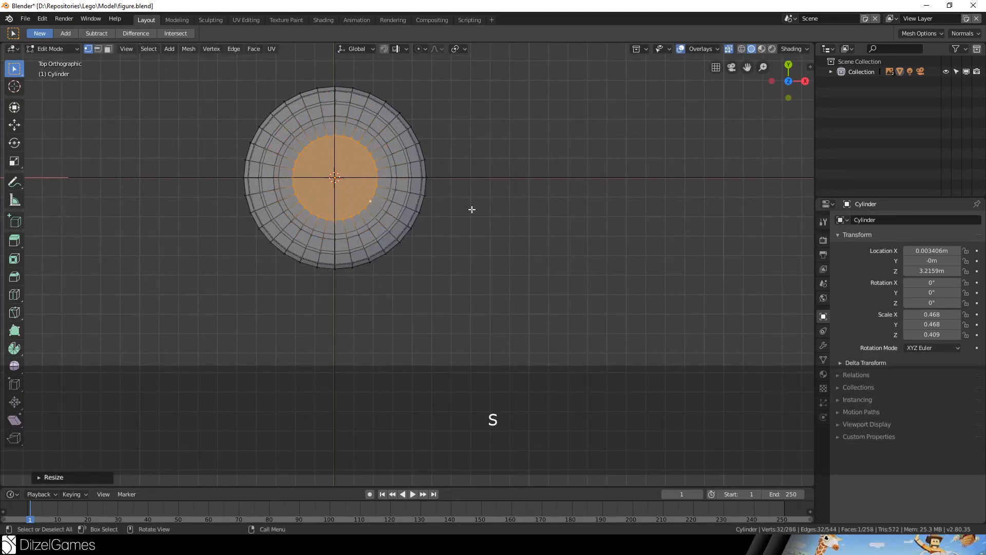
# Scale the inner top ring in the front view to match the width of the drawn stud
pyautogui.press('KP_1')
pyautogui.scroll(6, 381, 181)
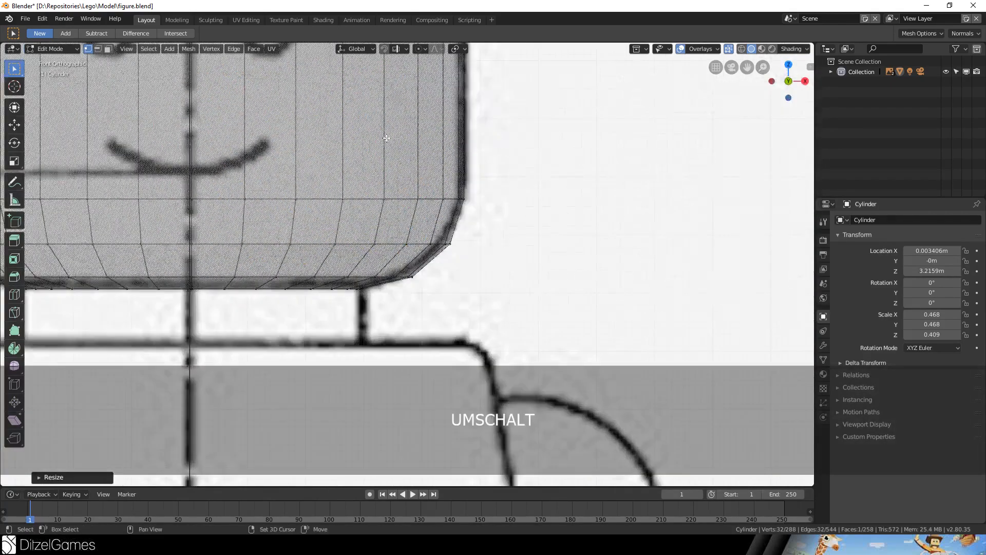
pyautogui.keyDown('shift'); pyautogui.moveTo(385, 134); pyautogui.dragTo(584, 110, button='middle'); pyautogui.keyUp('shift')
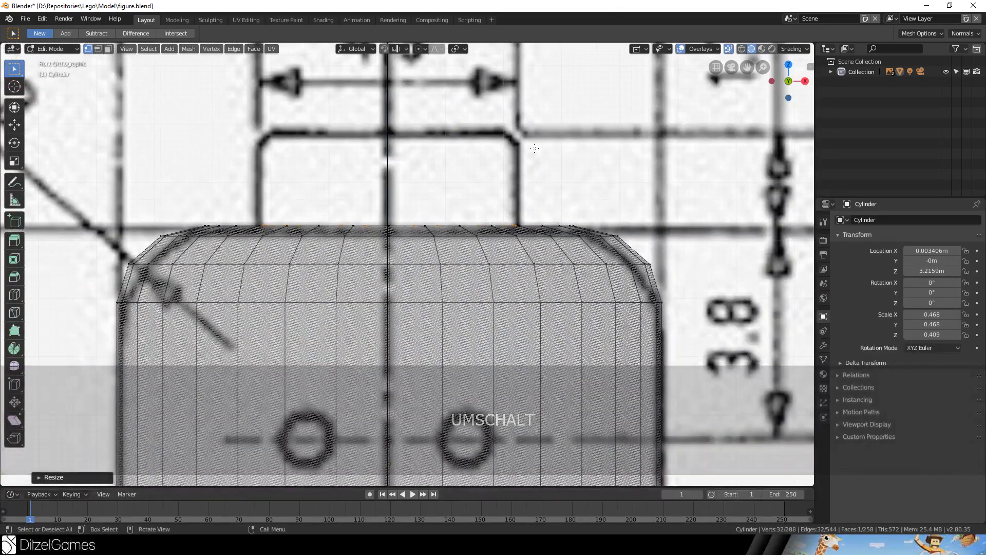
pyautogui.press('s')
pyautogui.click(539, 147)
# Extrude the ring up to the drawn stud's top line and bevel the stud's upper edge with three segments
pyautogui.press('e')
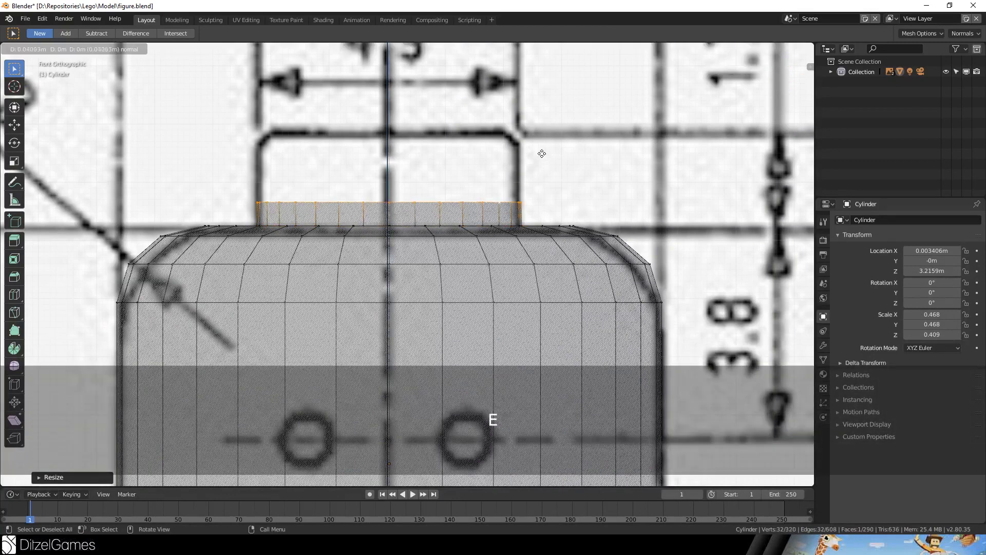
pyautogui.click(543, 90)
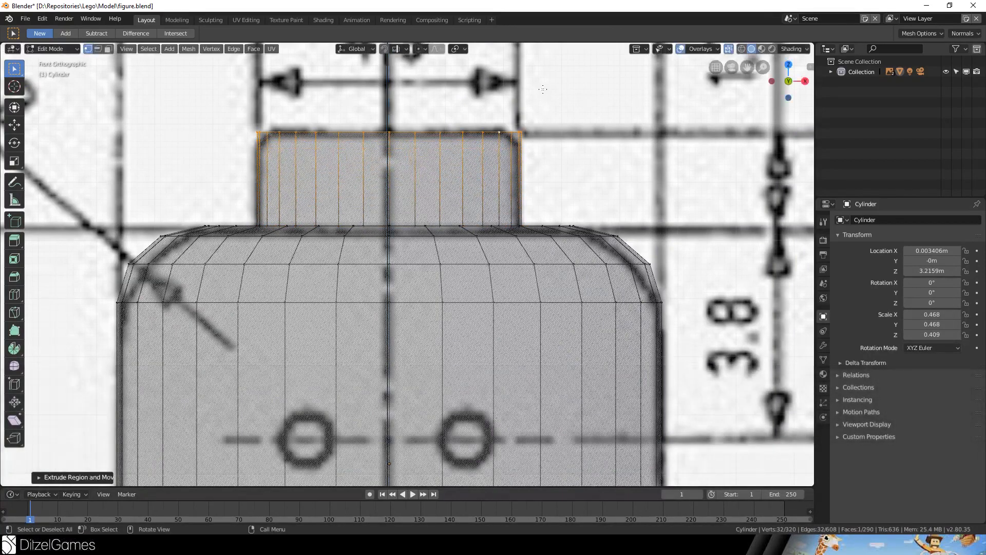
pyautogui.press('g')
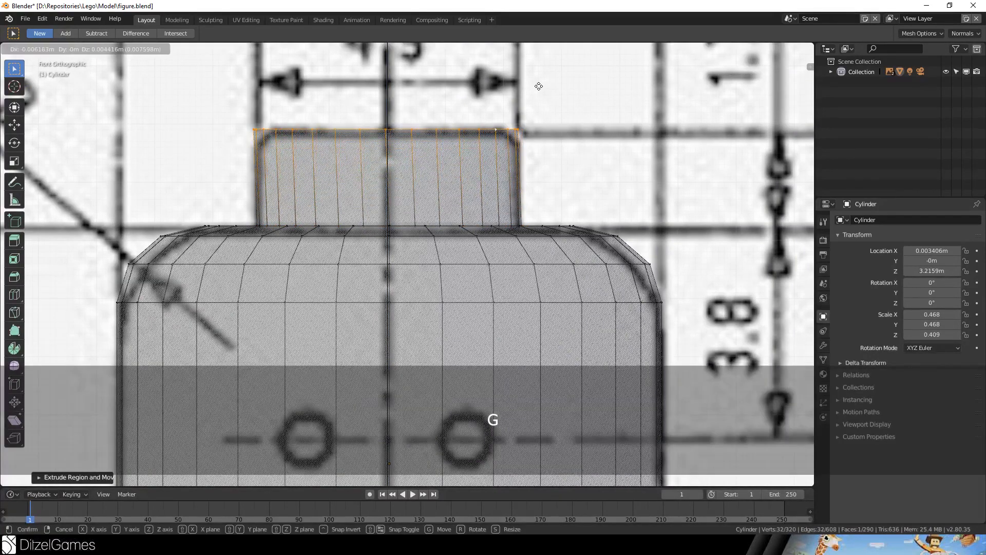
pyautogui.rightClick(542, 89)
pyautogui.press('g')
pyautogui.press('z')
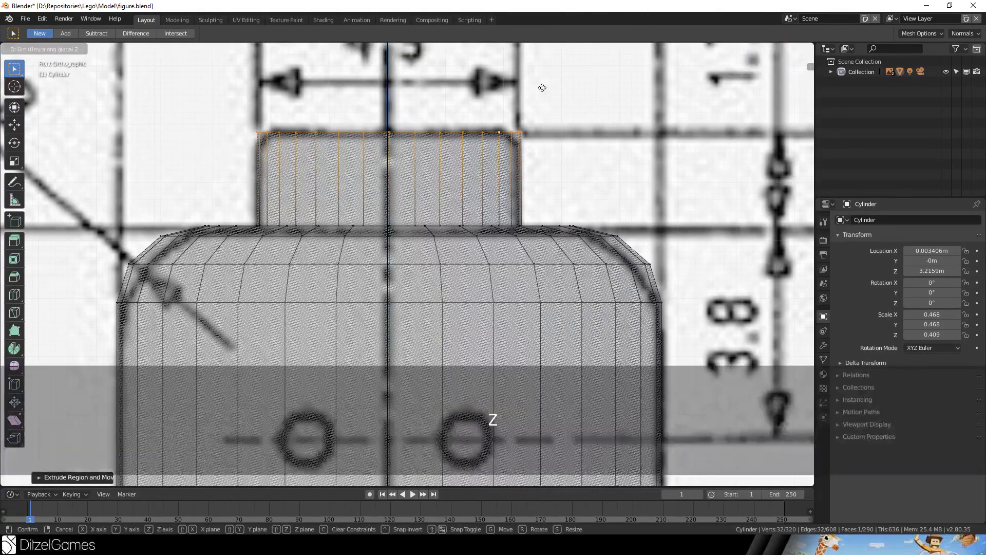
pyautogui.click(542, 86)
pyautogui.hotkey('ctrl', 'b')
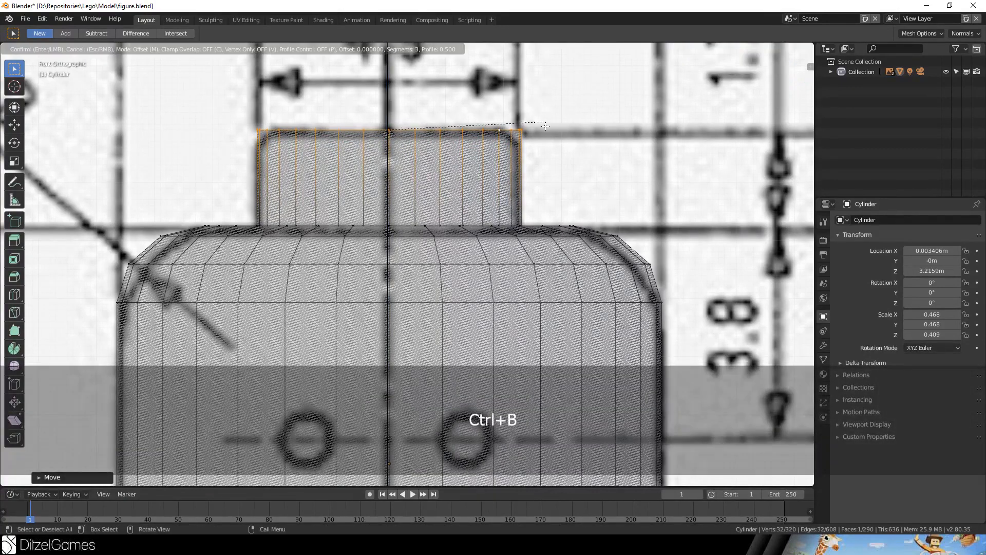
pyautogui.click(519, 280)
# Extrude the stud's inner top loop inward and lower it along Z to form a recess inside the stud
pyautogui.moveTo(519, 281); pyautogui.dragTo(665, 173, button='middle')
pyautogui.keyDown('alt'); pyautogui.click(612, 224); pyautogui.keyUp('alt')
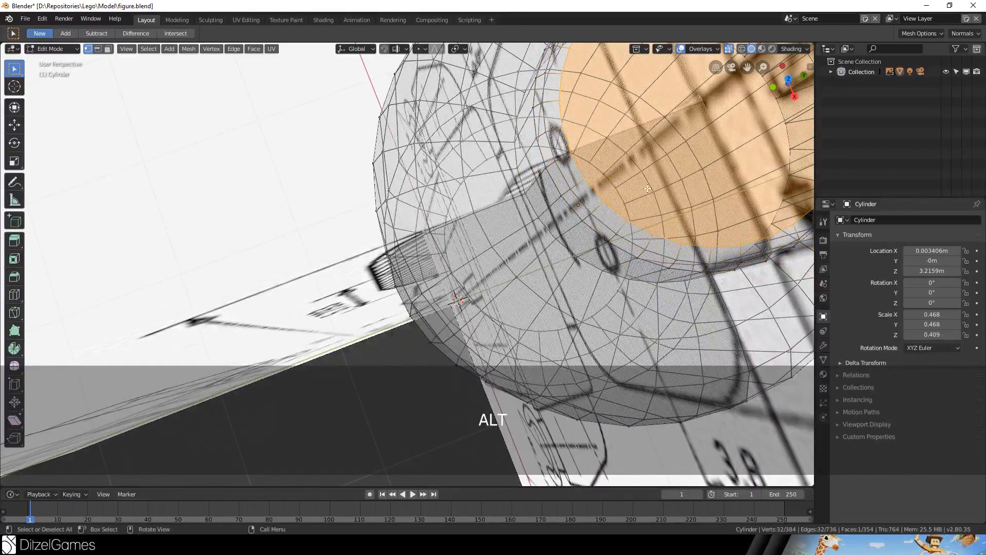
pyautogui.keyDown('shift'); pyautogui.moveTo(612, 218); pyautogui.dragTo(594, 180, button='middle'); pyautogui.keyUp('shift')
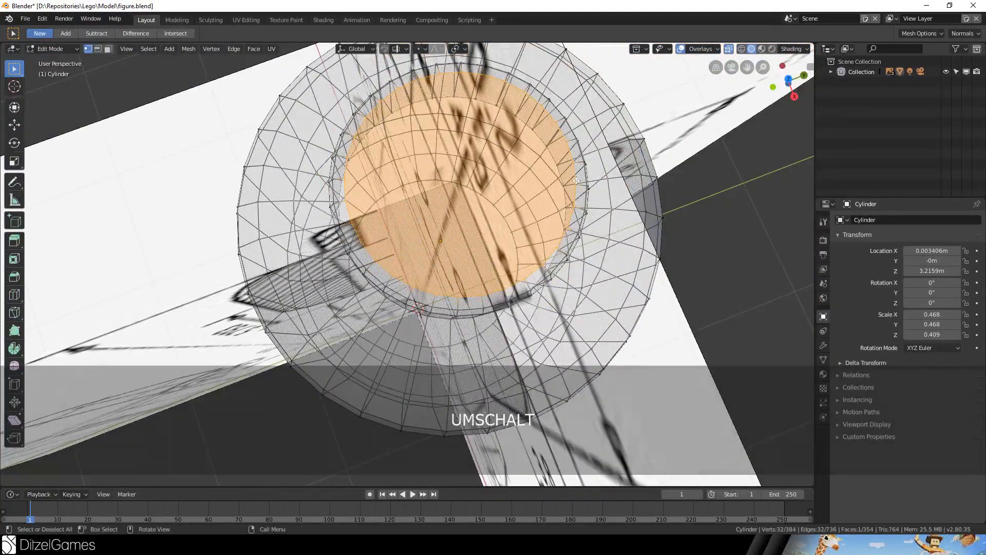
pyautogui.hotkey('shift', 'e')
pyautogui.click(576, 181)
pyautogui.press('s')
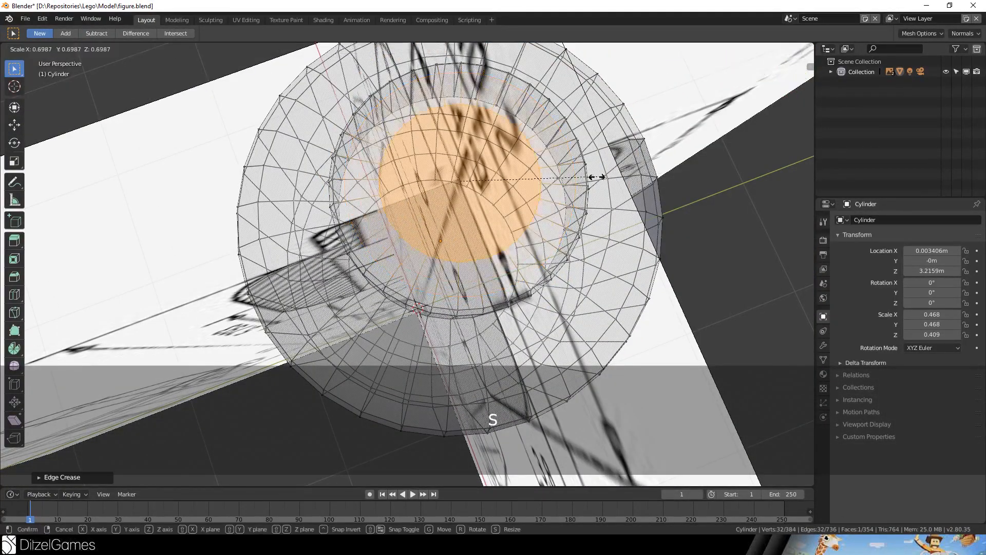
pyautogui.click(655, 173)
pyautogui.press('e')
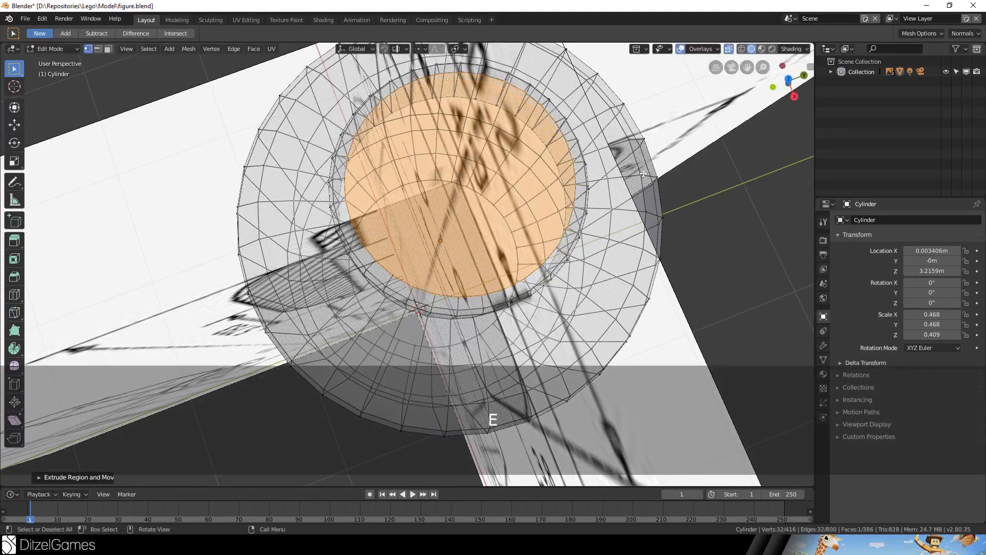
pyautogui.press('s')
pyautogui.press('g')
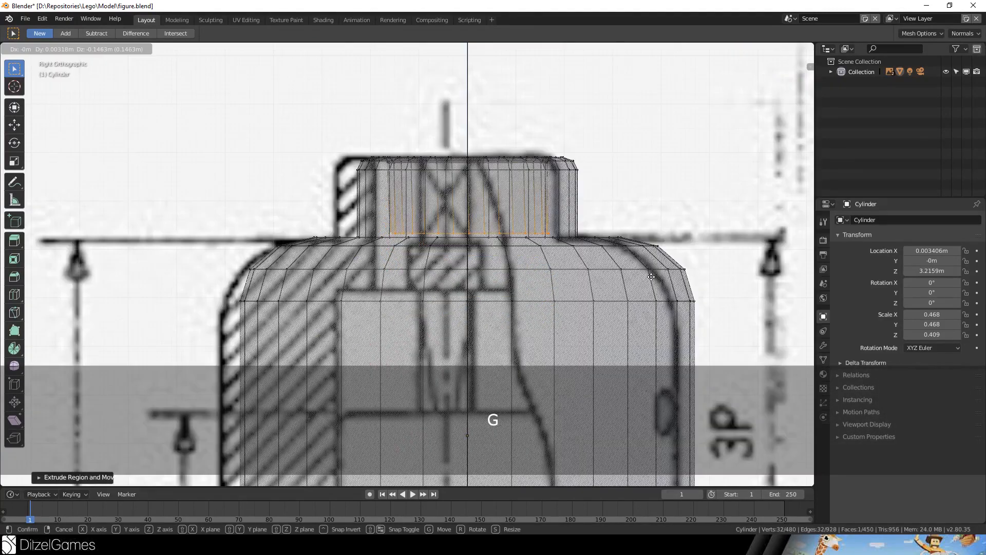
pyautogui.press('z')
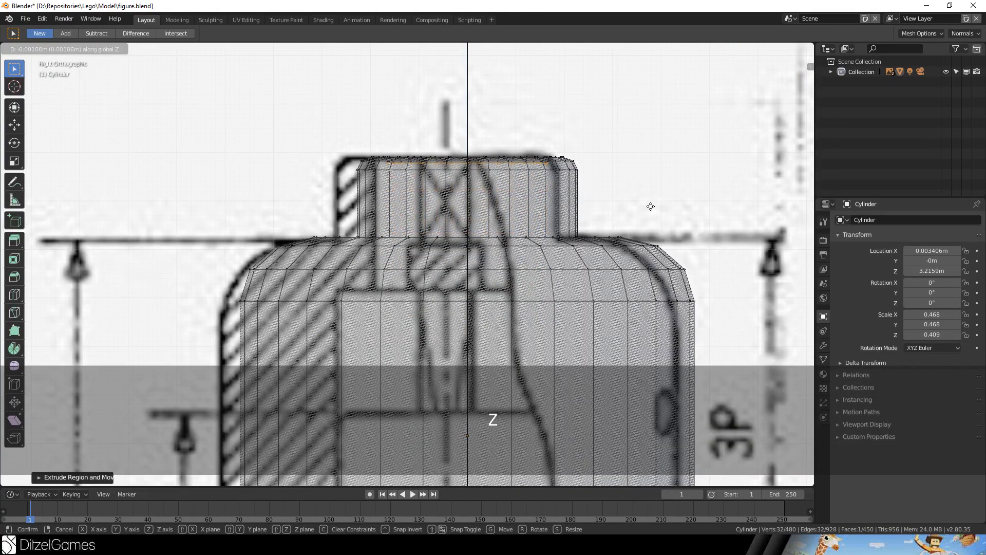
pyautogui.click(646, 232)
# Extrude the head's bottom face down about 0.09 m to the torso's top line to form the neck
pyautogui.moveTo(646, 232); pyautogui.dragTo(415, 183, button='middle')
pyautogui.keyDown('alt'); pyautogui.click(398, 244); pyautogui.keyUp('alt')
pyautogui.keyDown('alt'); pyautogui.click(386, 256); pyautogui.keyUp('alt')
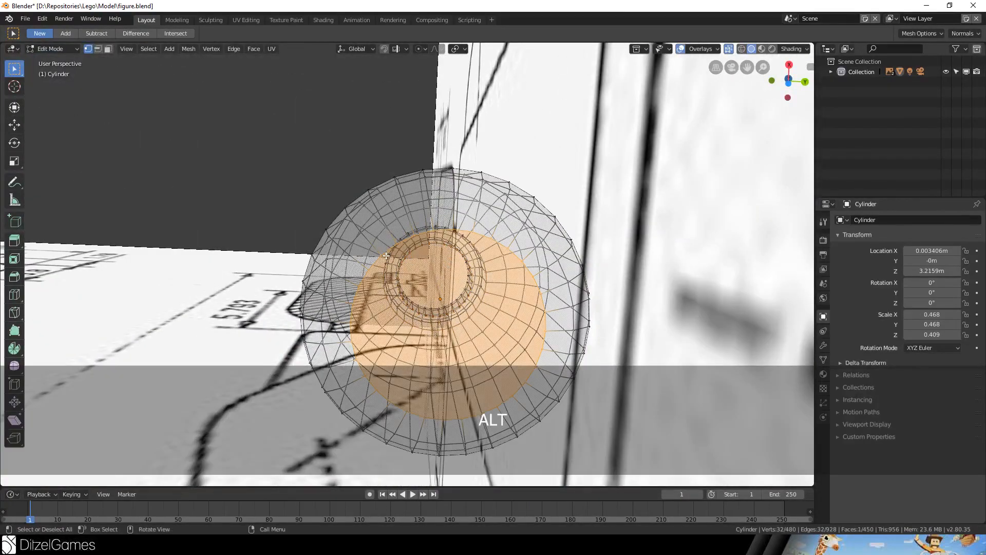
pyautogui.press('KP_7')
pyautogui.press('KP_1')
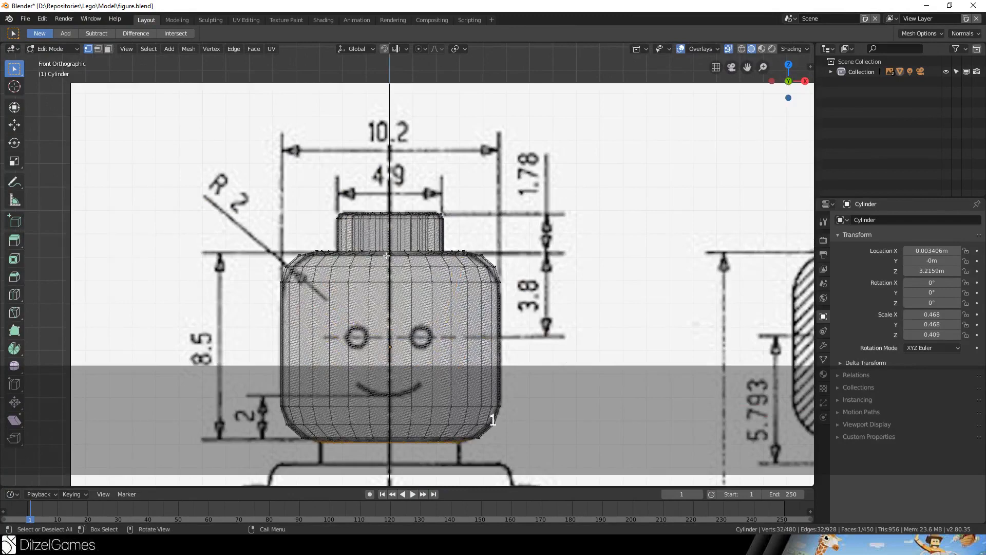
pyautogui.keyDown('shift'); pyautogui.moveTo(402, 269); pyautogui.dragTo(391, 63, button='middle'); pyautogui.keyUp('shift')
pyautogui.scroll(5, 424, 152)
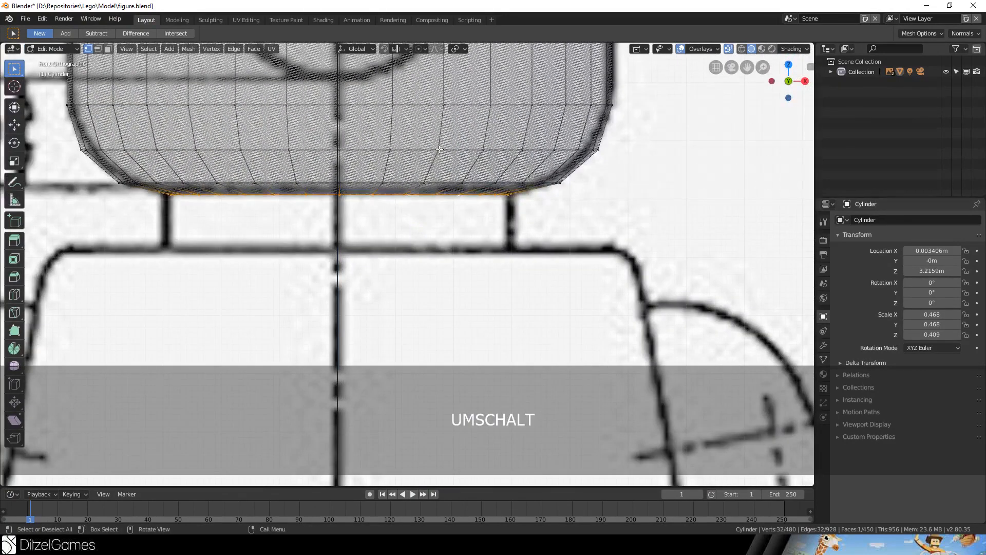
pyautogui.press('e')
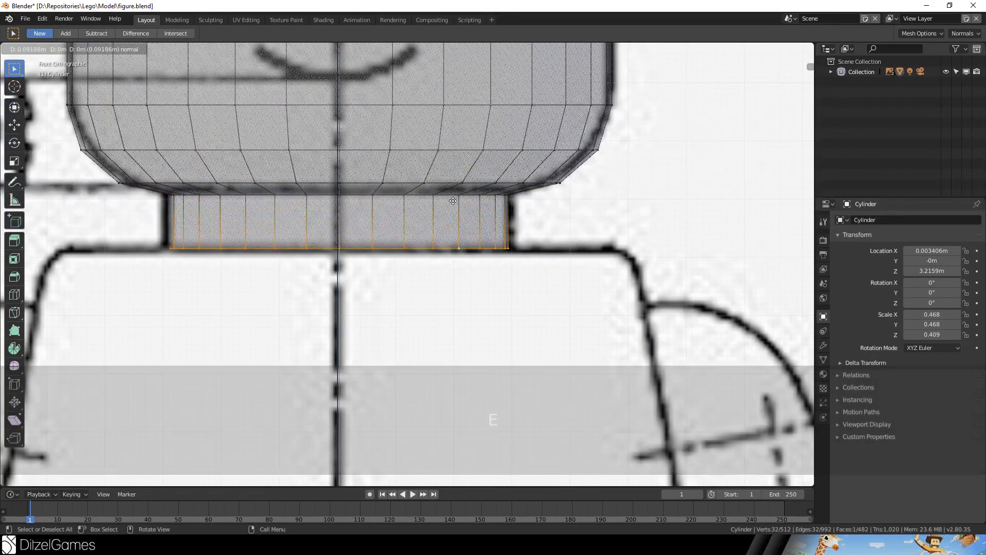
pyautogui.click(455, 198)
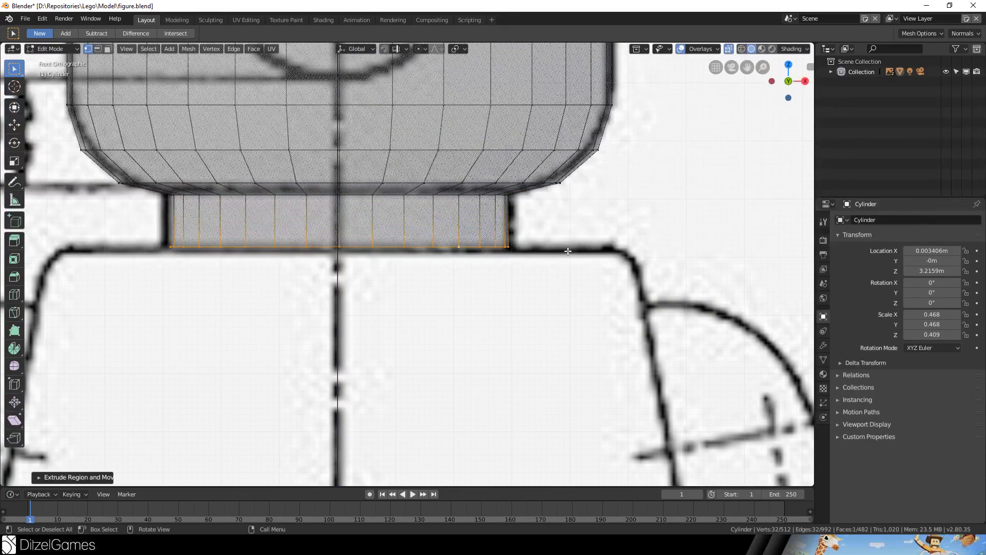
# Finish editing the head mesh and return to Object Mode
pyautogui.scroll(-4, 568, 250)
pyautogui.moveTo(567, 250); pyautogui.dragTo(544, 287, button='middle')
pyautogui.moveTo(361, 225); pyautogui.dragTo(355, 190, button='middle')
pyautogui.scroll(-3, 519, 295)
pyautogui.moveTo(519, 295)
pyautogui.mouseDown(button='middle')
pyautogui.moveTo(532, 300)
pyautogui.moveTo(254, 233)
pyautogui.mouseUp(button='middle')
pyautogui.press('Tab')
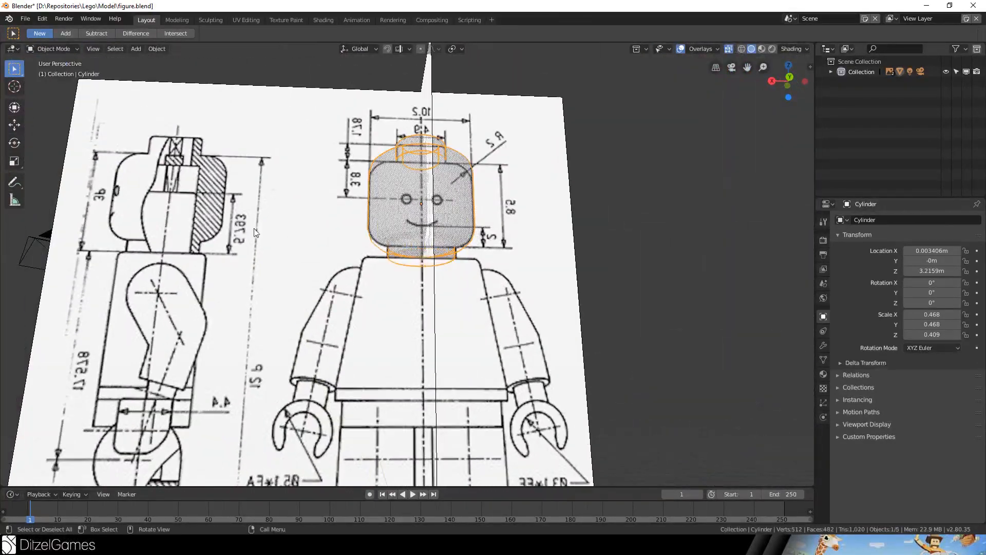
# Add a cube, move it up about 2.22 m over the drawn torso and start editing its mesh
pyautogui.click(135, 49)
pyautogui.moveTo(170, 61)
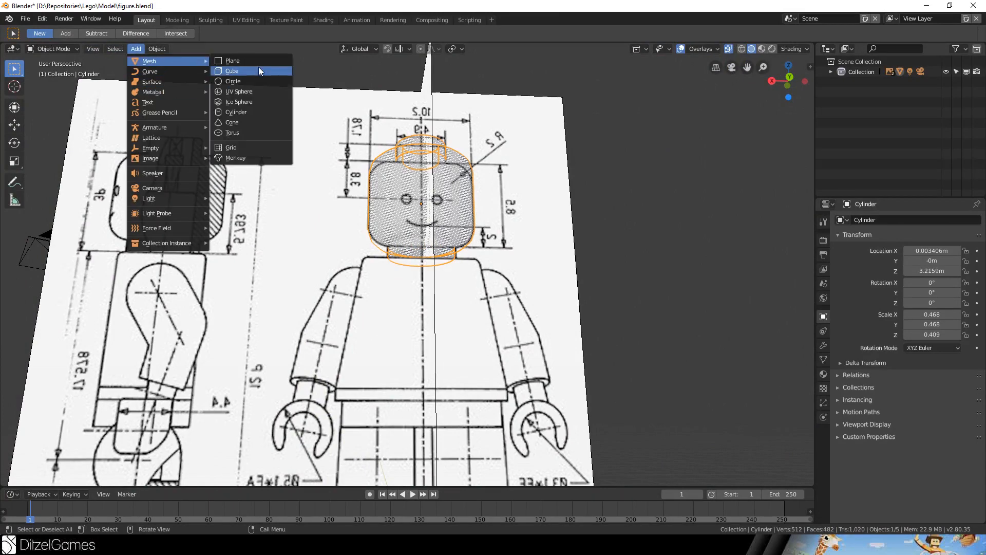
pyautogui.click(259, 67)
pyautogui.press('KP_1')
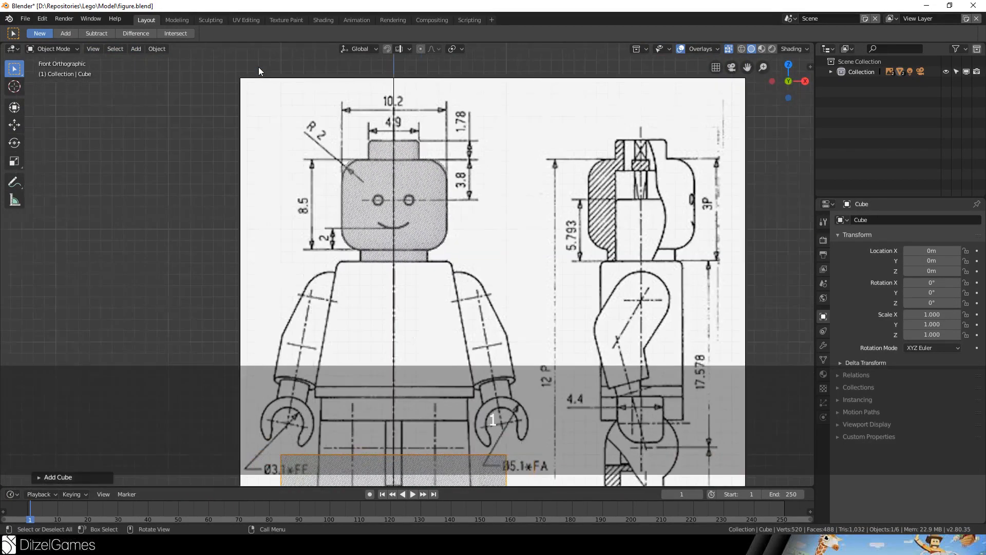
pyautogui.press('g')
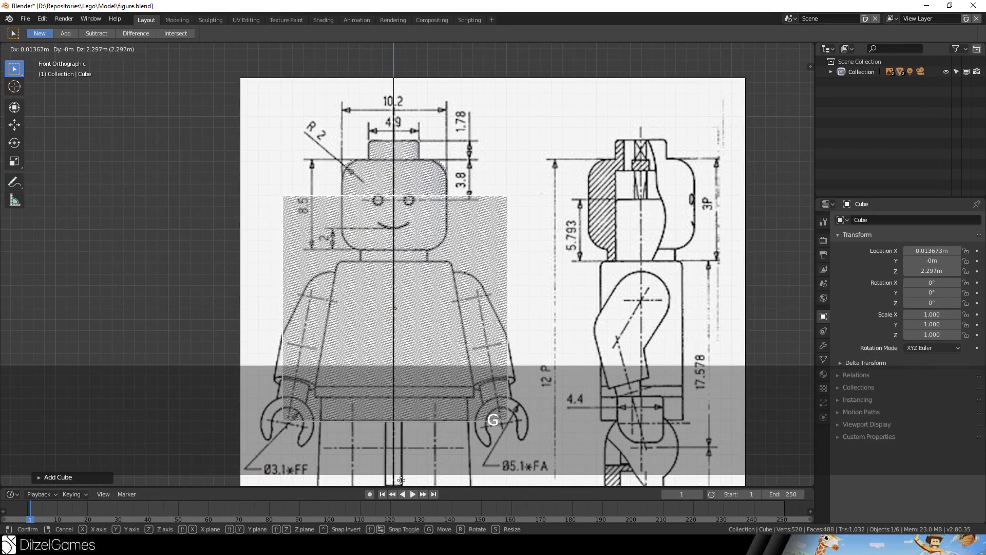
pyautogui.click(402, 47)
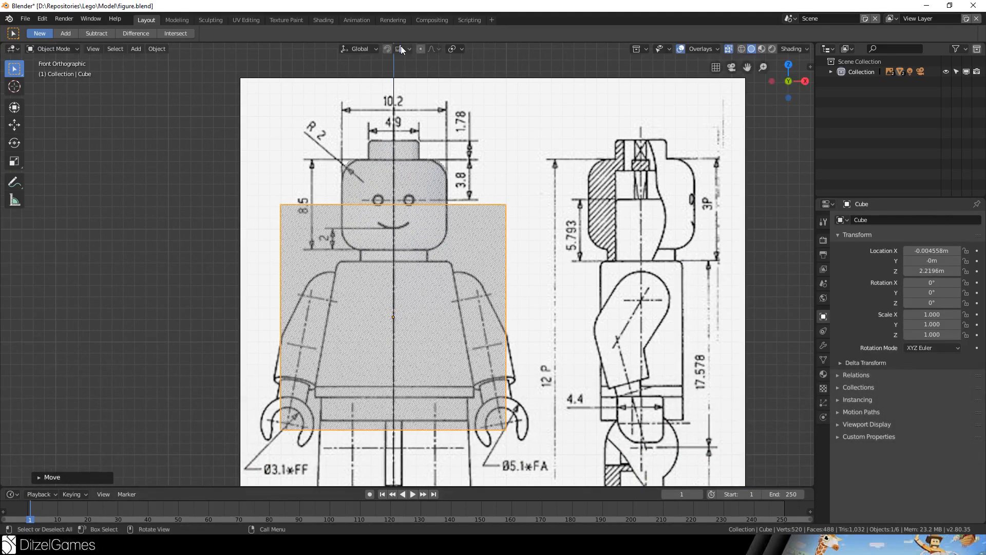
pyautogui.press('Tab')
# Try to move one upper corner vertex of the cube onto the drawn shoulder corner, and undo the move
pyautogui.moveTo(503, 152); pyautogui.dragTo(507, 211, button='middle')
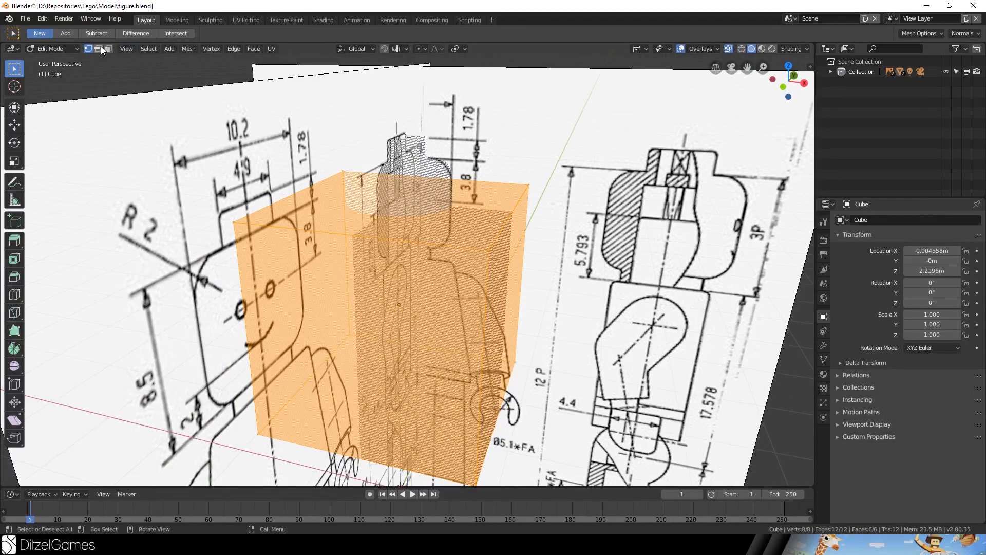
pyautogui.click(487, 249)
pyautogui.press('KP_1')
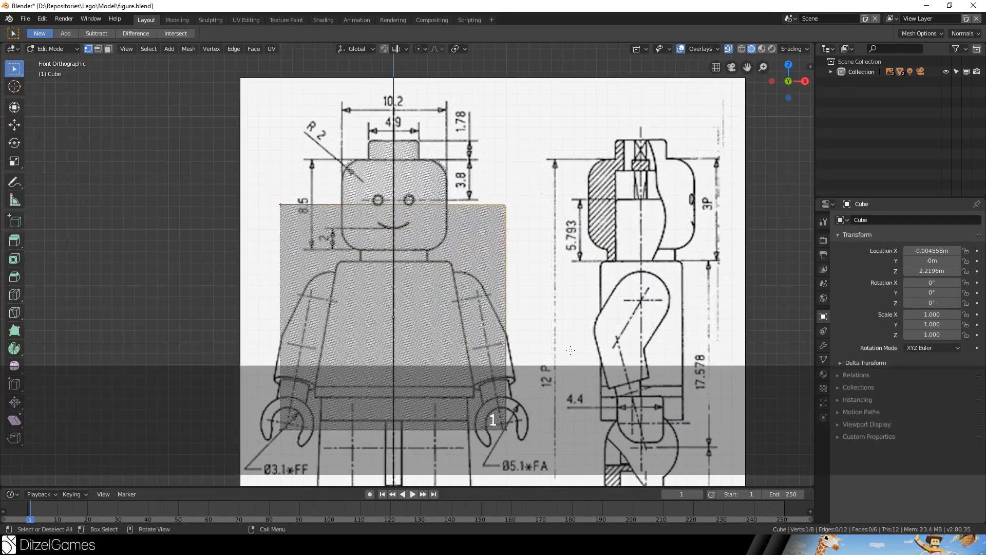
pyautogui.scroll(4, 570, 350)
pyautogui.press('g')
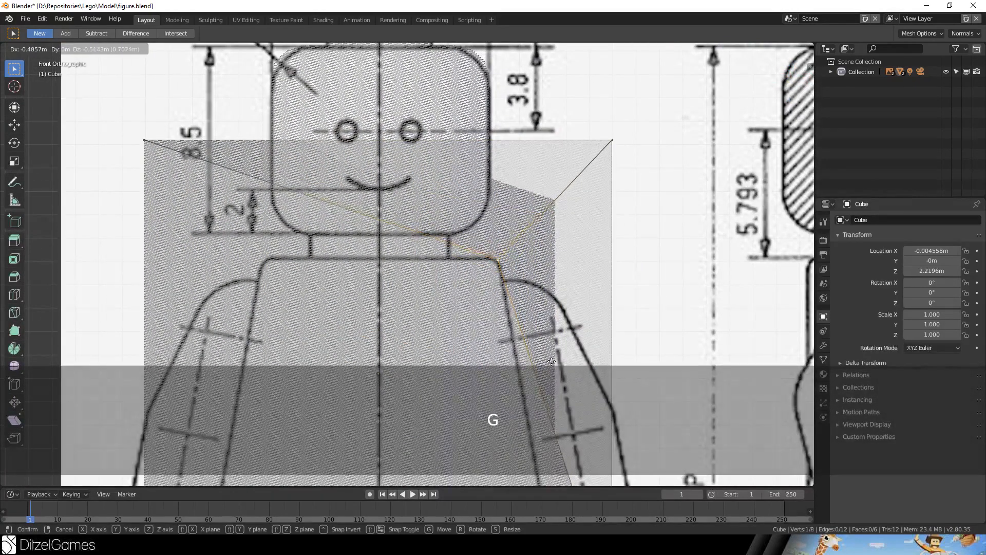
pyautogui.click(551, 361)
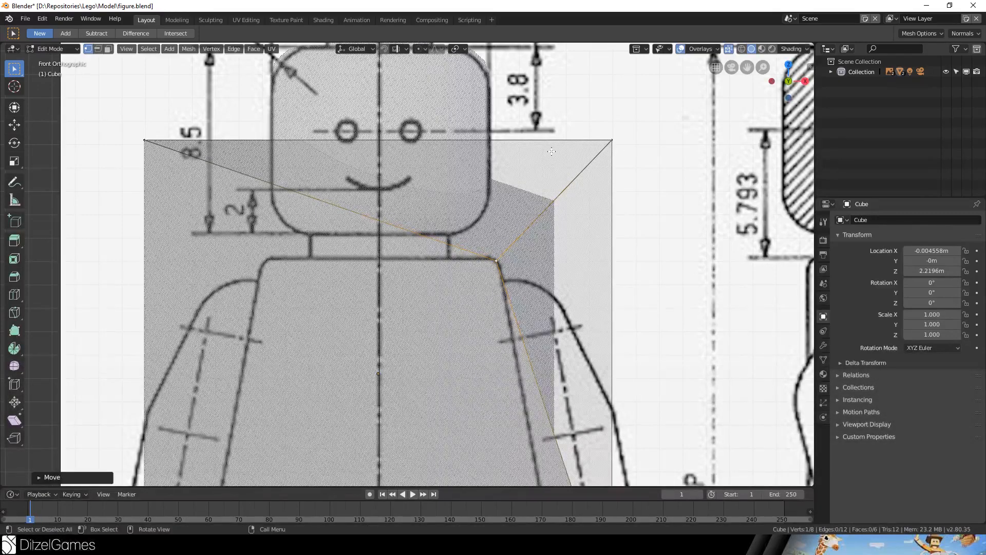
pyautogui.hotkey('ctrl', 'z')
# Select the cube's upper edge on the +X side and move it onto the torso's shoulder corner in the front drawing
pyautogui.moveTo(551, 152); pyautogui.dragTo(575, 180, button='middle')
pyautogui.click(98, 50)
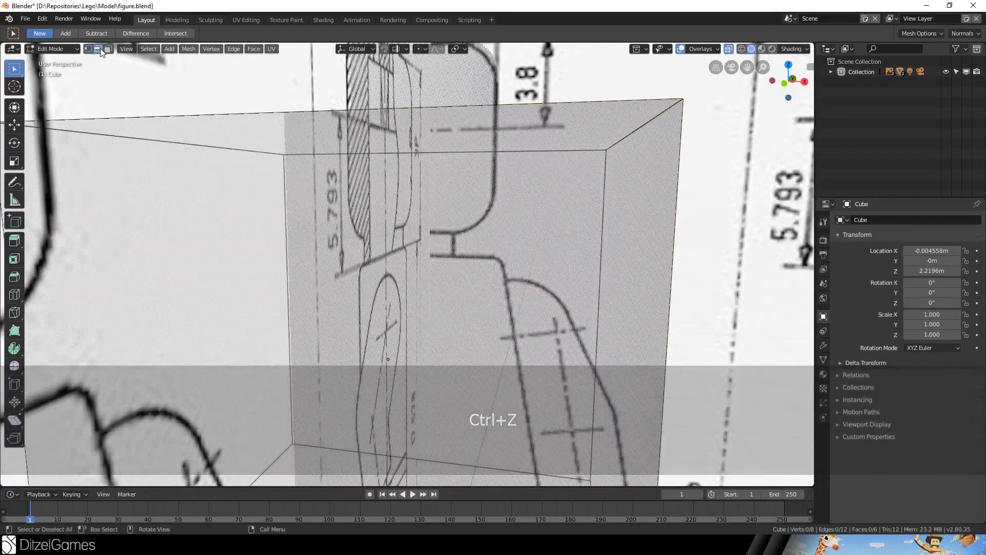
pyautogui.moveTo(636, 129); pyautogui.dragTo(601, 154, button='middle')
pyautogui.click(601, 144)
pyautogui.press('KP_3')
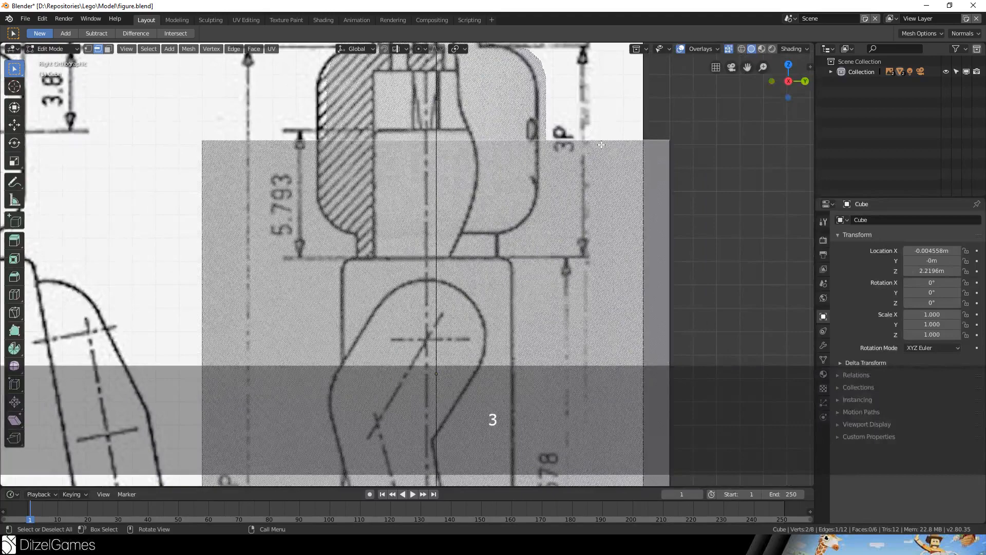
pyautogui.press('KP_1')
pyautogui.press('g')
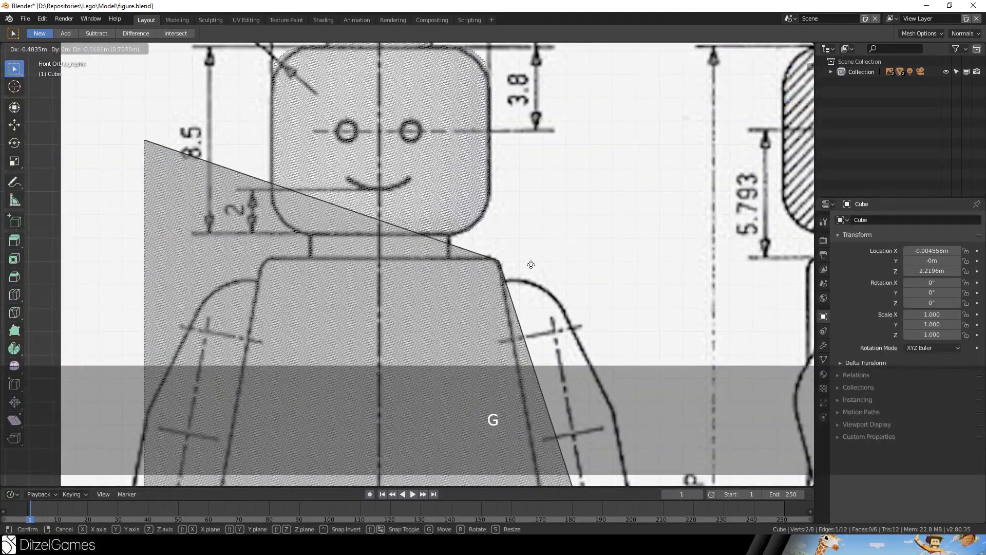
pyautogui.click(532, 264)
# Move the cube's upper edge on the -X side onto the opposite shoulder corner of the front drawing
pyautogui.moveTo(531, 265); pyautogui.dragTo(224, 224, button='middle')
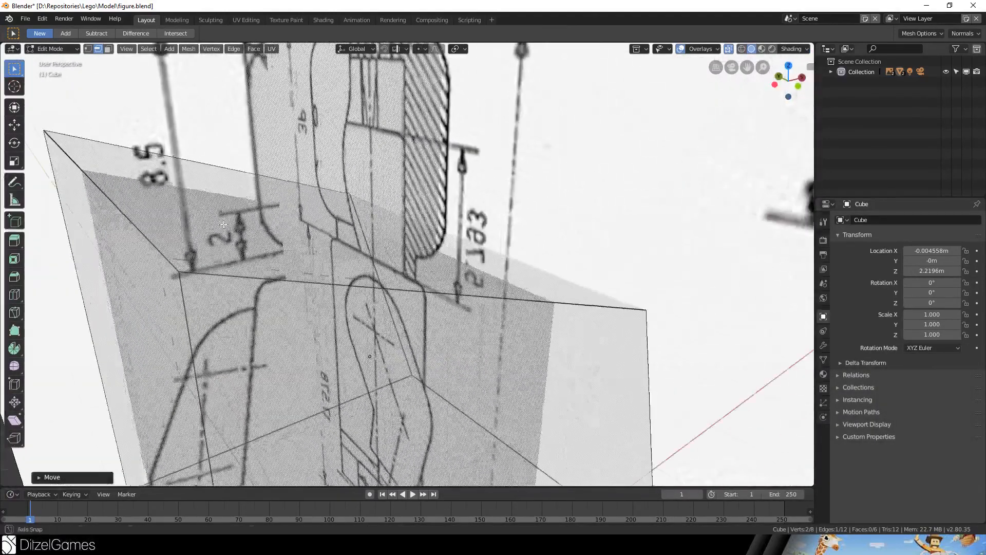
pyautogui.press('KP_3')
pyautogui.press('KP_1')
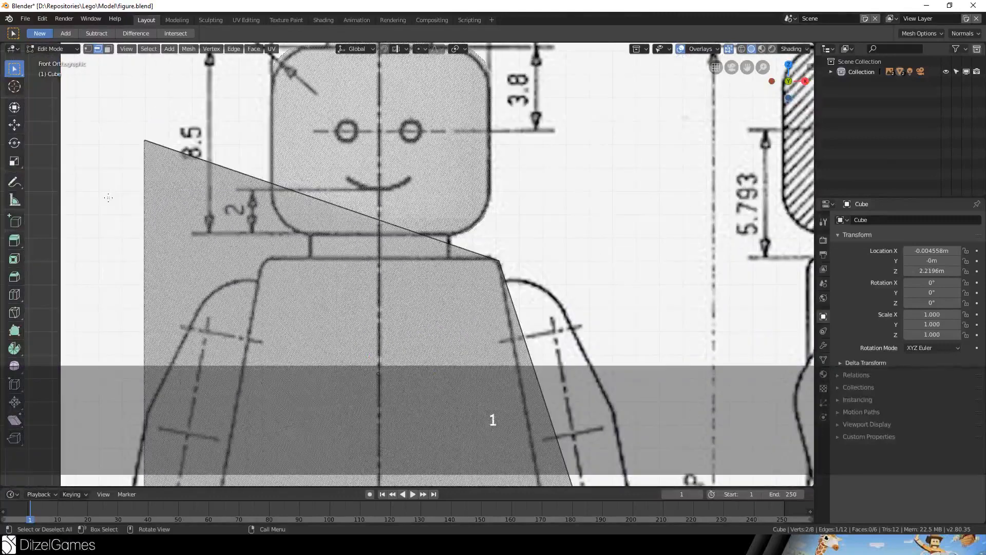
pyautogui.press('g')
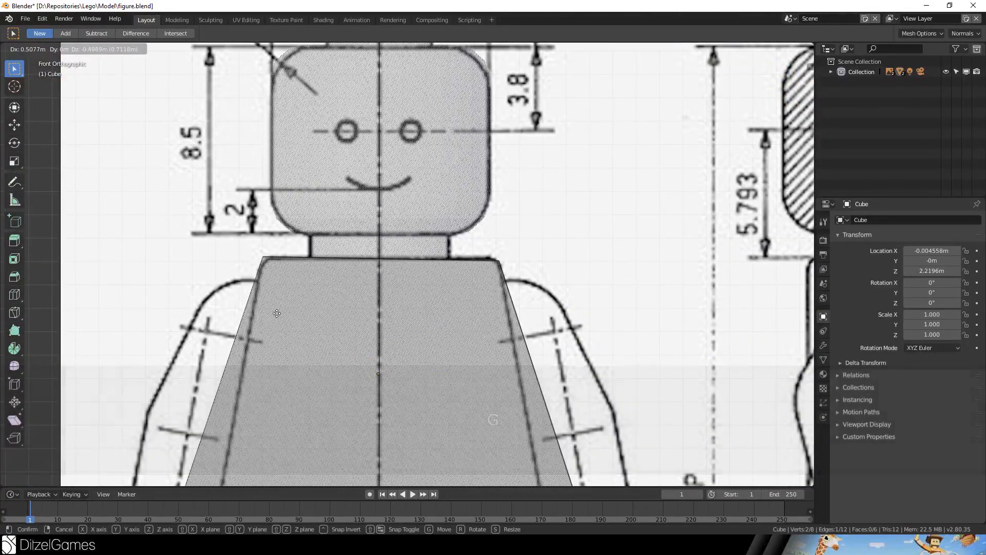
pyautogui.click(277, 313)
# Move the cube's lower edge on the +X side onto the drawn torso's bottom corner
pyautogui.scroll(-5, 490, 386)
pyautogui.moveTo(491, 396); pyautogui.dragTo(473, 427, button='middle')
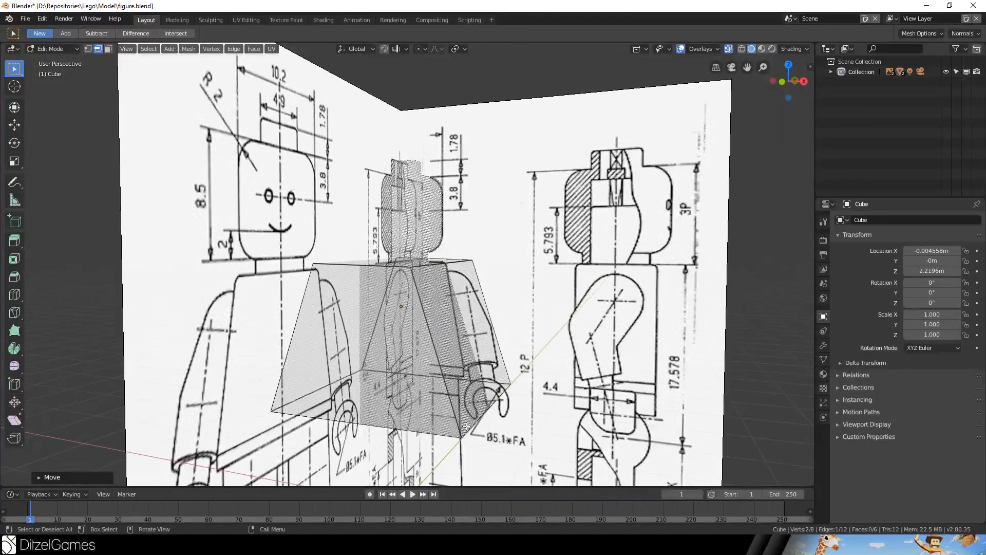
pyautogui.press('KP_3')
pyautogui.press('KP_1')
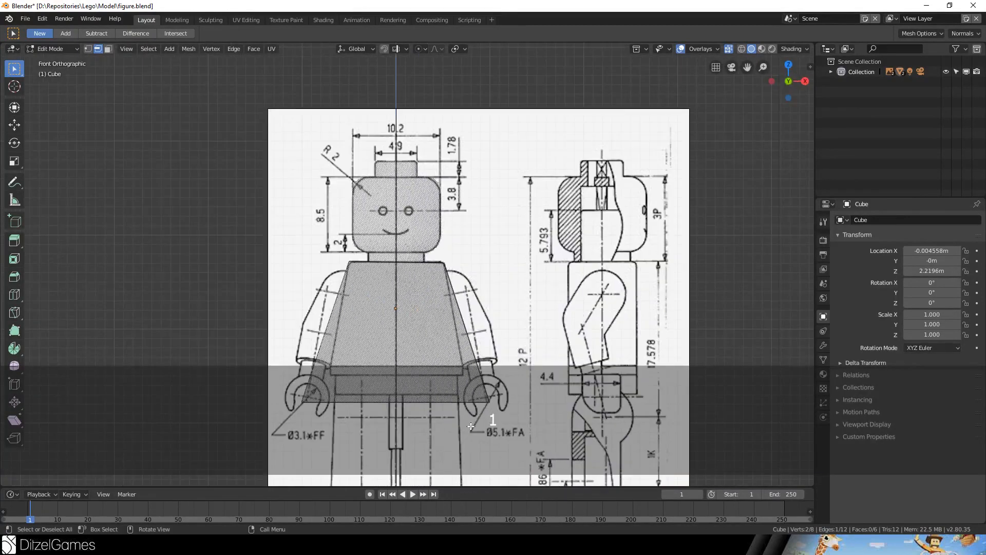
pyautogui.click(445, 391)
# Move the cube's lower edge on the -X side onto the drawn torso's other bottom corner
pyautogui.moveTo(444, 391); pyautogui.dragTo(327, 433, button='middle')
pyautogui.press('KP_3')
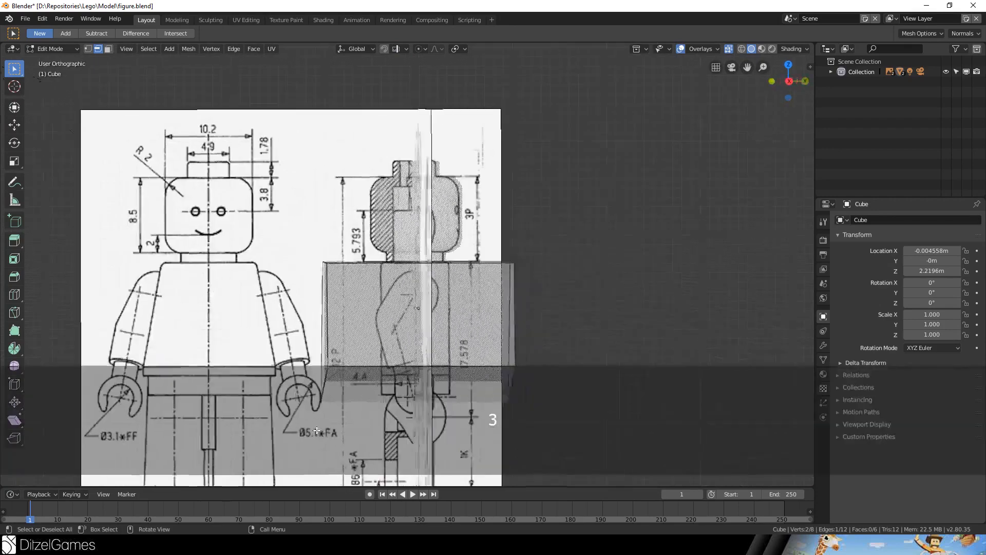
pyautogui.press('KP_1')
pyautogui.keyDown('shift'); pyautogui.moveTo(360, 412); pyautogui.dragTo(358, 341, button='middle'); pyautogui.keyUp('shift')
pyautogui.scroll(6, 358, 341)
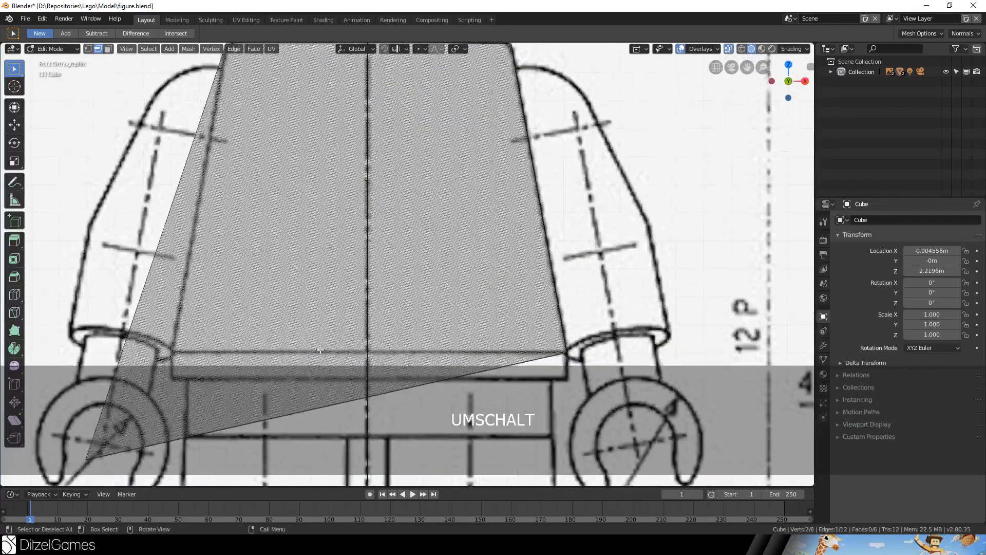
pyautogui.scroll(-1, 375, 287)
pyautogui.press('g')
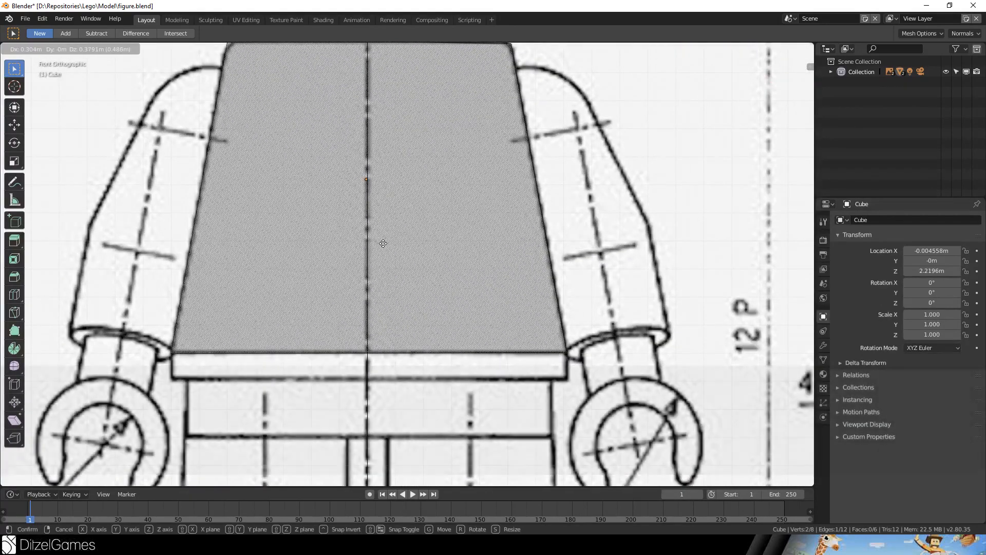
pyautogui.click(382, 242)
# Select the torso block's front and back faces and scale them along Y to about 0.32 in the side view
pyautogui.scroll(-4, 395, 243)
pyautogui.moveTo(256, 202); pyautogui.dragTo(424, 229, button='middle')
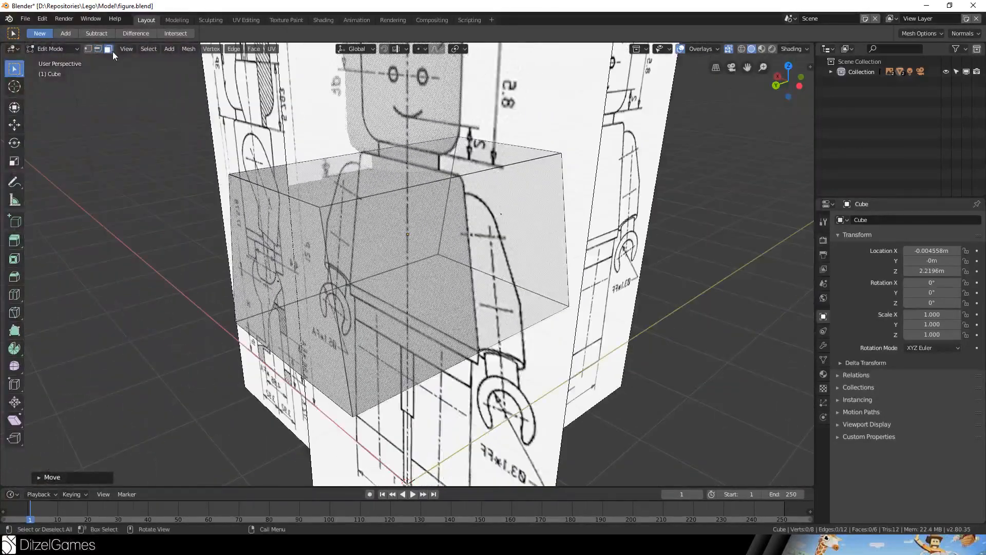
pyautogui.moveTo(564, 299); pyautogui.dragTo(482, 293, button='middle')
pyautogui.keyDown('shift'); pyautogui.click(528, 266); pyautogui.keyUp('shift')
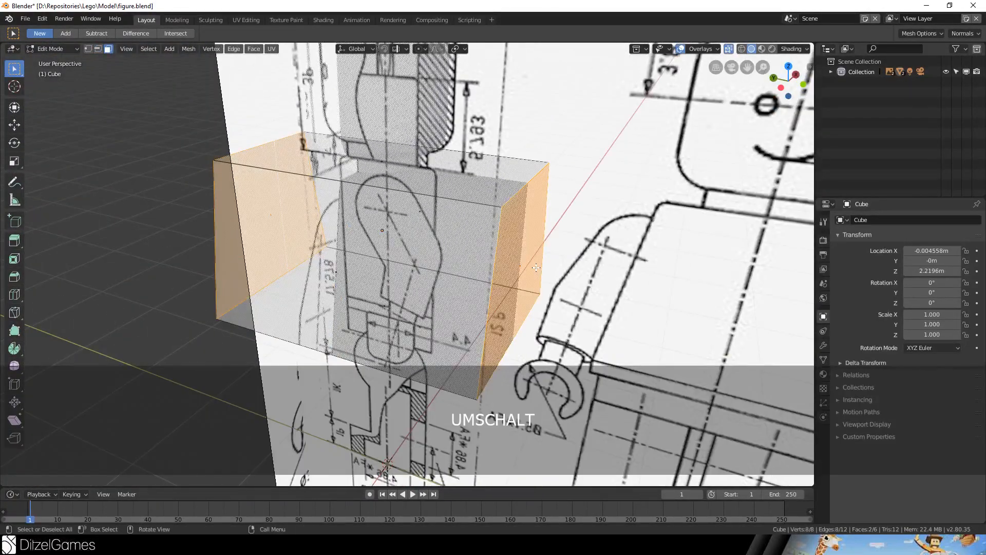
pyautogui.press('KP_1')
pyautogui.press('KP_3')
pyautogui.scroll(2, 535, 267)
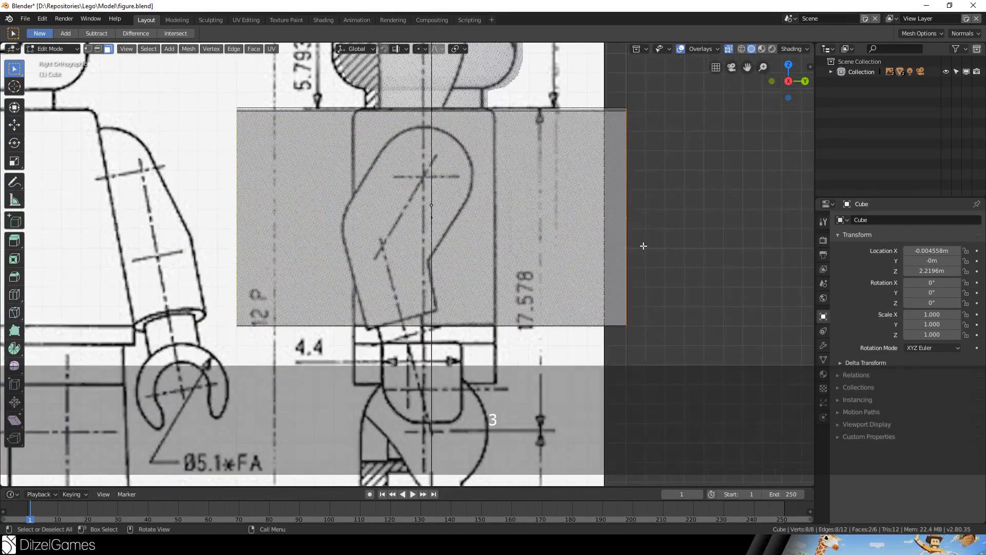
pyautogui.press('s')
pyautogui.press('y')
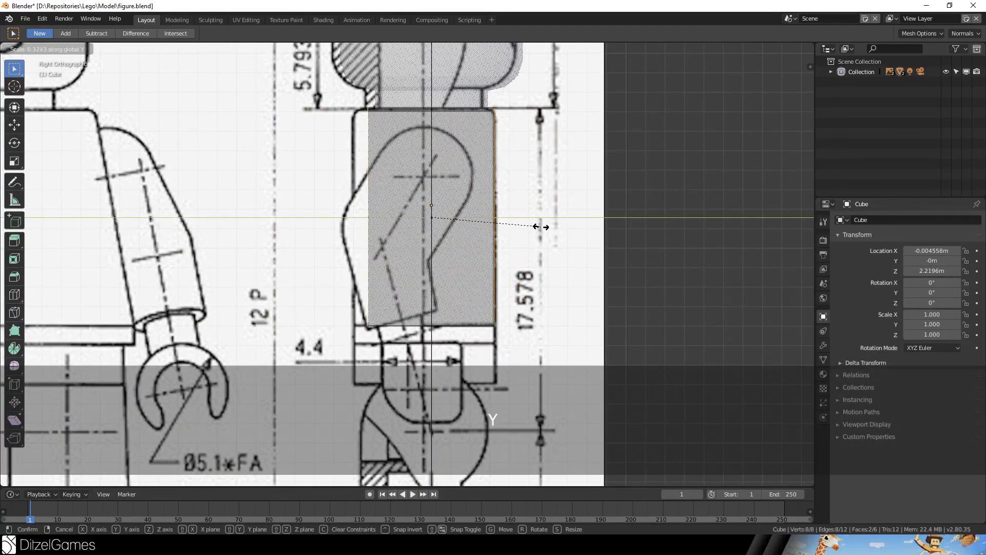
pyautogui.click(539, 224)
# Shift the torso's front and back faces and rescale them along Y to fit the torso depth in the side drawing
pyautogui.press('g')
pyautogui.click(537, 225)
pyautogui.press('s')
pyautogui.press('y')
pyautogui.click(561, 217)
# Lower the bottom face of the head's neck about 0.07 m along Z into the torso and finish editing the head
pyautogui.moveTo(561, 218); pyautogui.dragTo(390, 267, button='middle')
pyautogui.press('Tab')
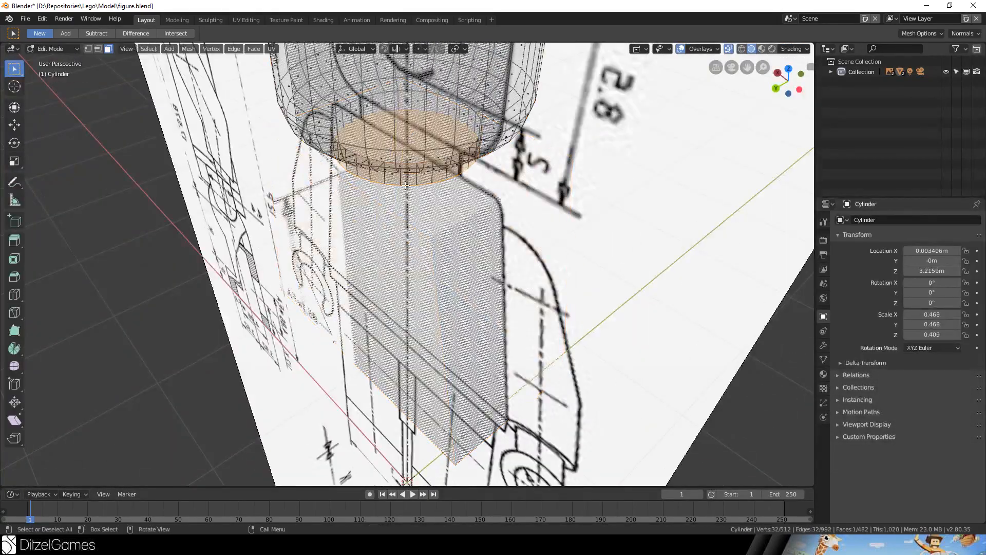
pyautogui.moveTo(416, 154); pyautogui.dragTo(405, 174, button='middle')
pyautogui.press('KP_7')
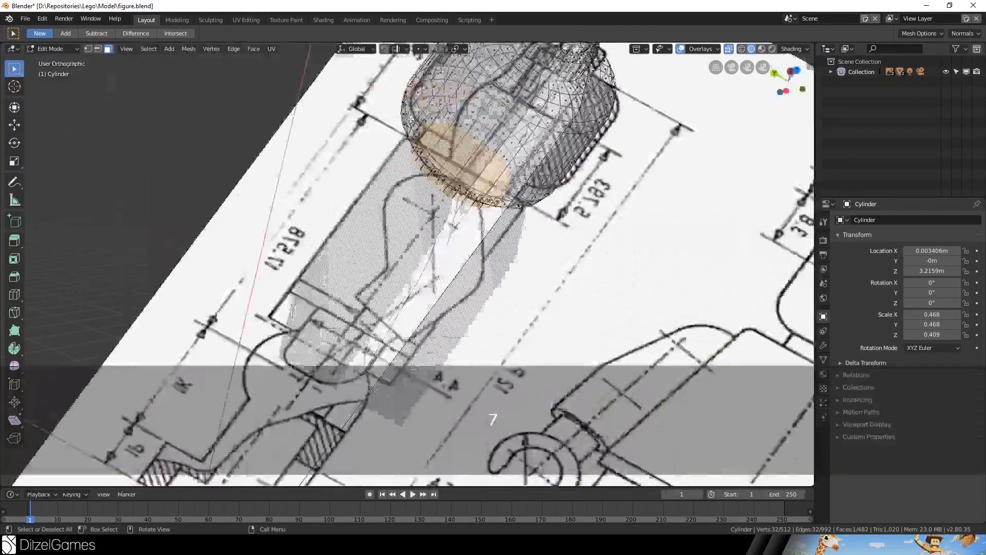
pyautogui.press('KP_1')
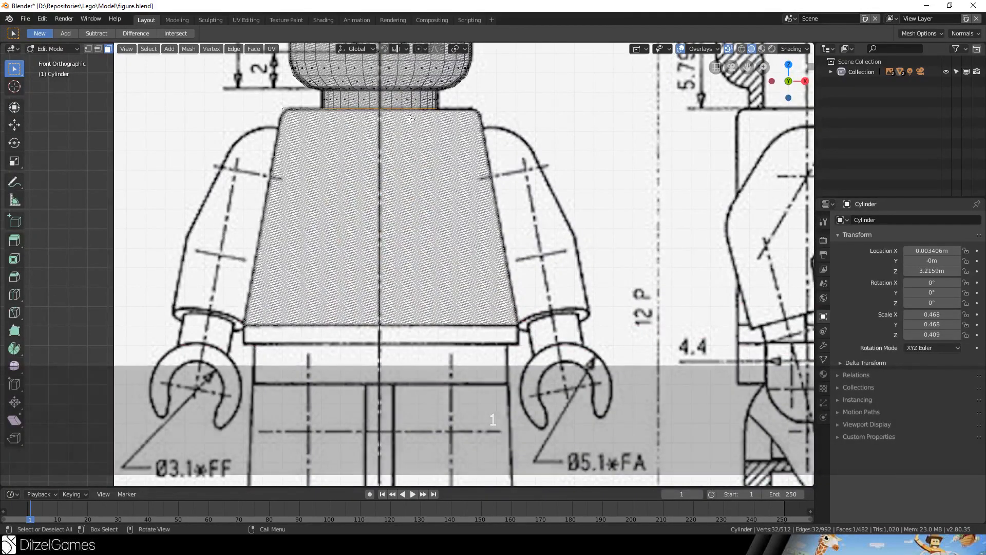
pyautogui.press('g')
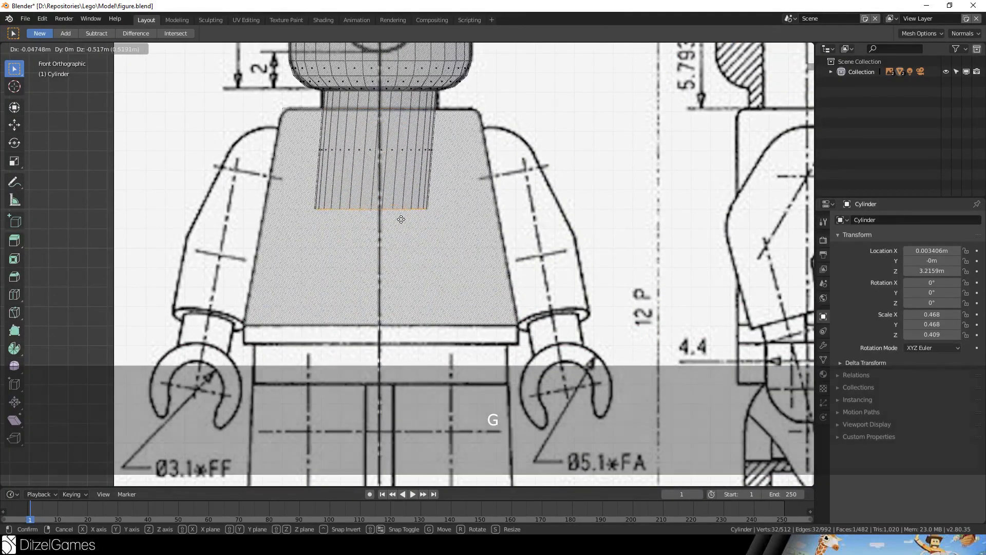
pyautogui.press('z')
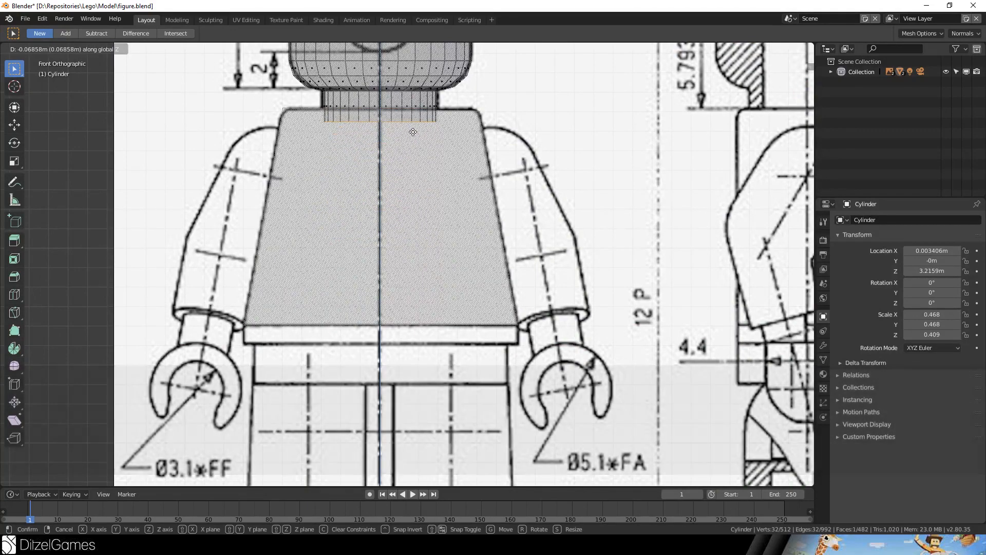
pyautogui.click(413, 132)
pyautogui.moveTo(413, 132); pyautogui.dragTo(466, 179, button='middle')
pyautogui.press('Tab')
# Bevel the four edges around the torso's top face with 2 segments to match the rounded shoulder corners in the front drawing
pyautogui.click(481, 228)
pyautogui.moveTo(416, 221); pyautogui.dragTo(526, 189, button='middle')
pyautogui.moveTo(622, 123); pyautogui.dragTo(545, 151, button='middle')
pyautogui.press('Tab')
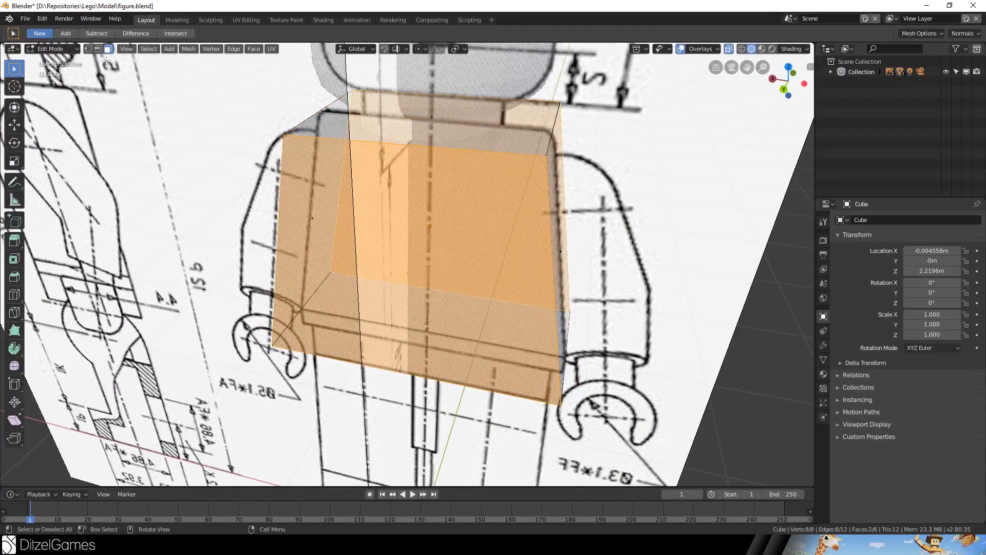
pyautogui.keyDown('alt'); pyautogui.click(512, 150); pyautogui.keyUp('alt')
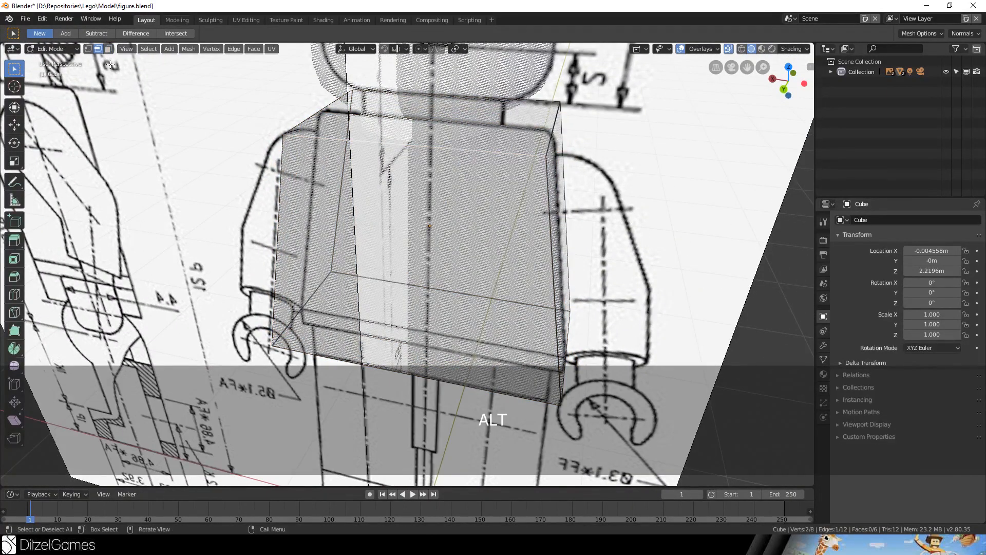
pyautogui.click(89, 49)
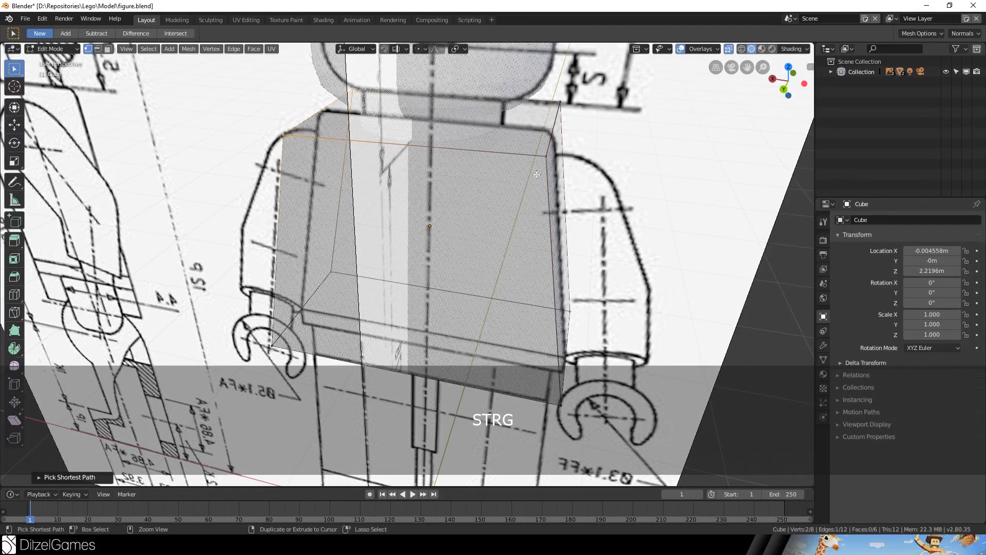
pyautogui.keyDown('ctrl'); pyautogui.click(557, 103); pyautogui.keyUp('ctrl')
pyautogui.press('KP_1')
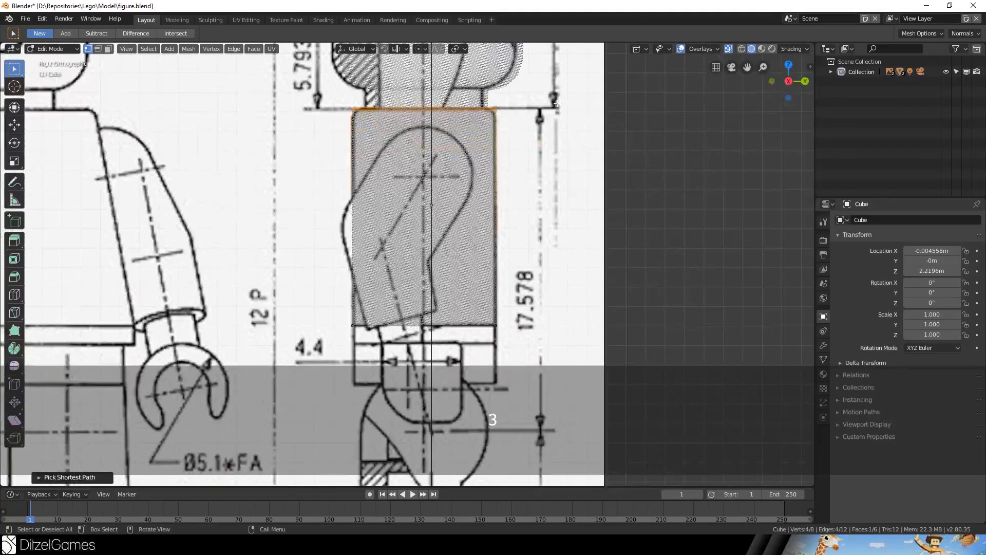
pyautogui.keyDown('shift'); pyautogui.moveTo(558, 62); pyautogui.dragTo(562, 168, button='middle'); pyautogui.keyUp('shift')
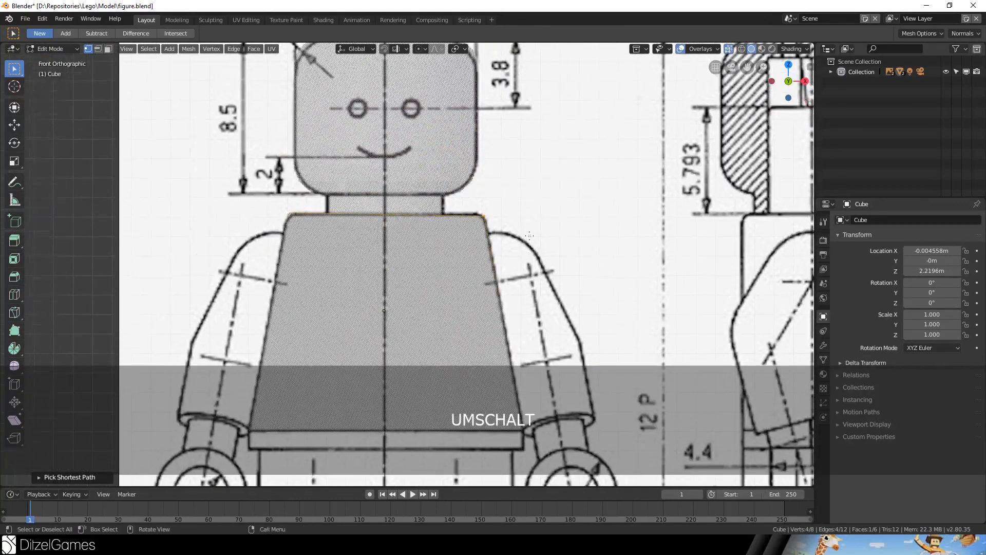
pyautogui.scroll(4, 535, 229)
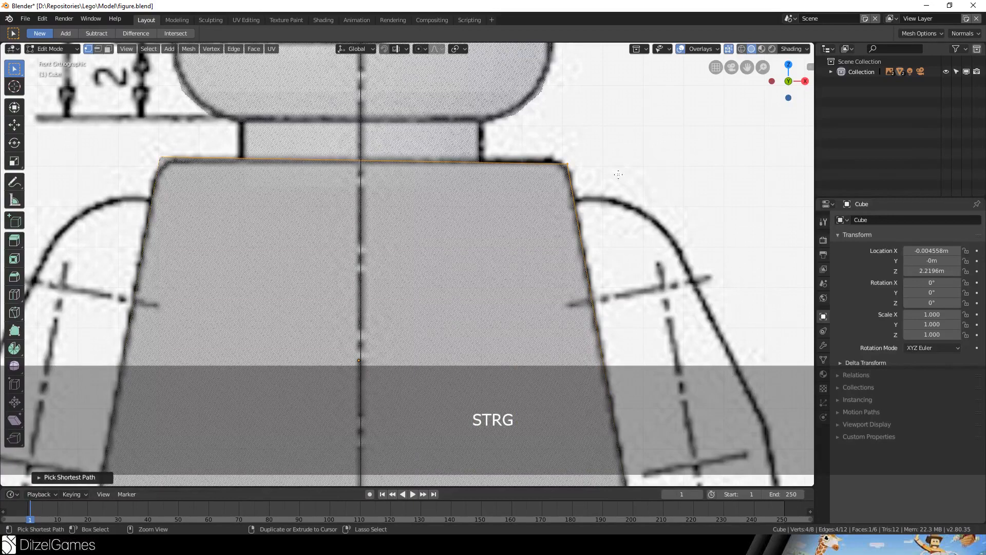
pyautogui.hotkey('ctrl', 'b')
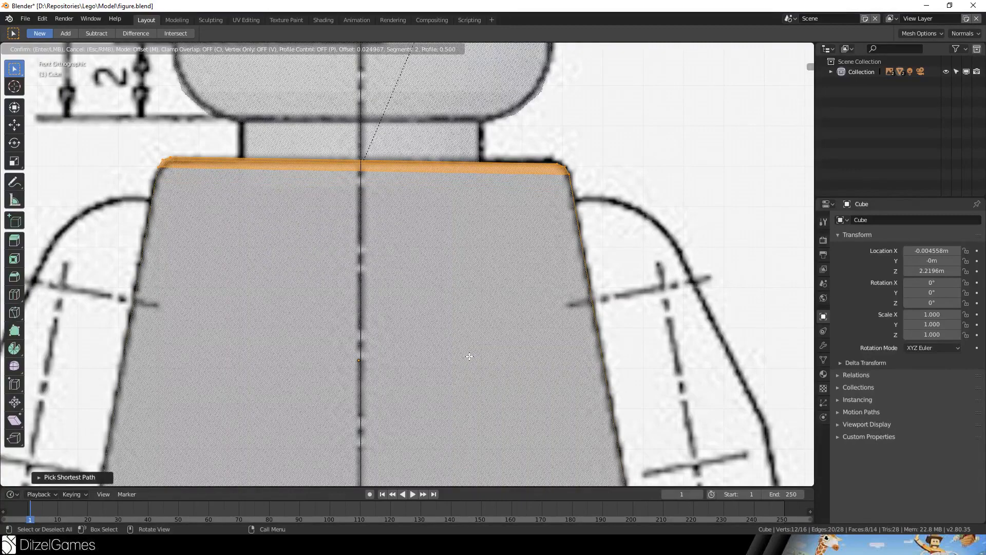
pyautogui.click(473, 349)
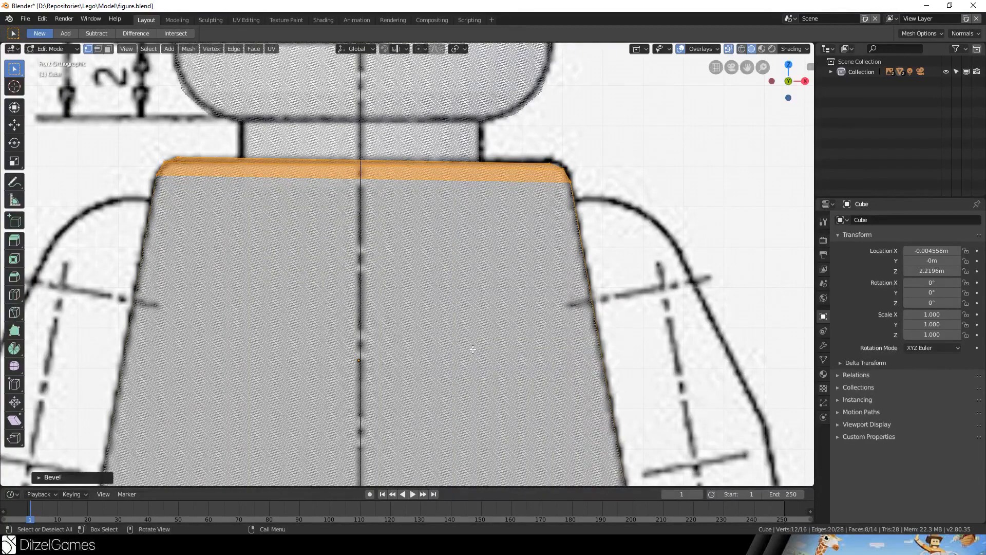
# Extrude the torso's bottom face straight down along Z to the lower line of the drawn waistband in the front view
pyautogui.moveTo(482, 253); pyautogui.dragTo(361, 297, button='middle')
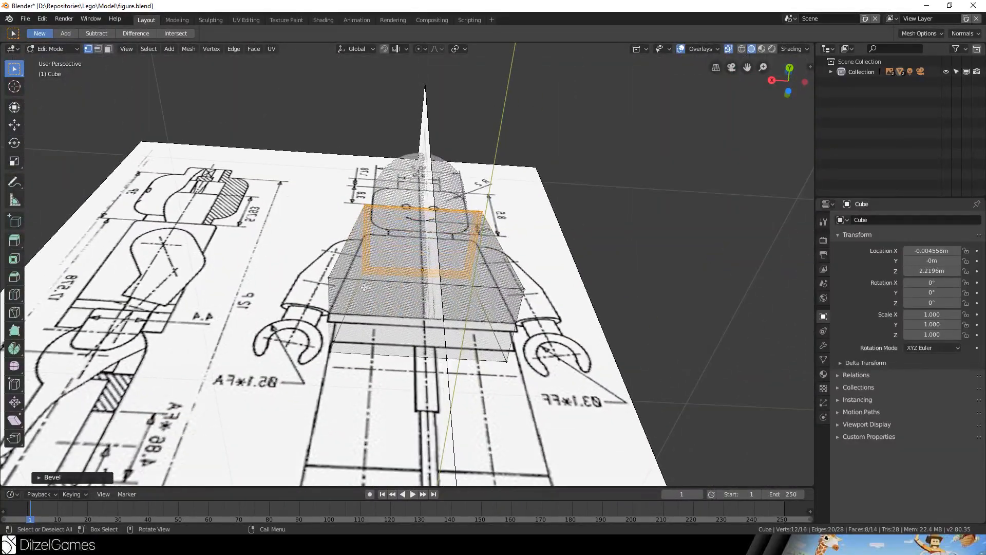
pyautogui.moveTo(156, 322); pyautogui.dragTo(434, 481, button='middle')
pyautogui.keyDown('alt'); pyautogui.click(490, 358); pyautogui.keyUp('alt')
pyautogui.keyDown('ctrl'); pyautogui.click(505, 362); pyautogui.keyUp('ctrl')
pyautogui.press('KP_1')
pyautogui.keyDown('shift'); pyautogui.moveTo(493, 364); pyautogui.dragTo(496, 283, button='middle'); pyautogui.keyUp('shift')
pyautogui.scroll(5, 496, 282)
pyautogui.press('e')
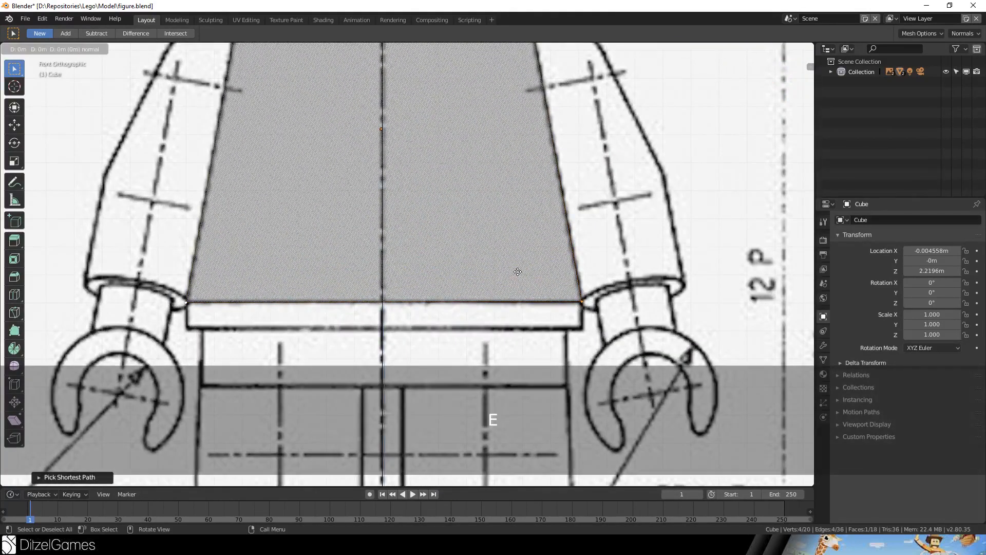
pyautogui.press('z')
pyautogui.click(518, 296)
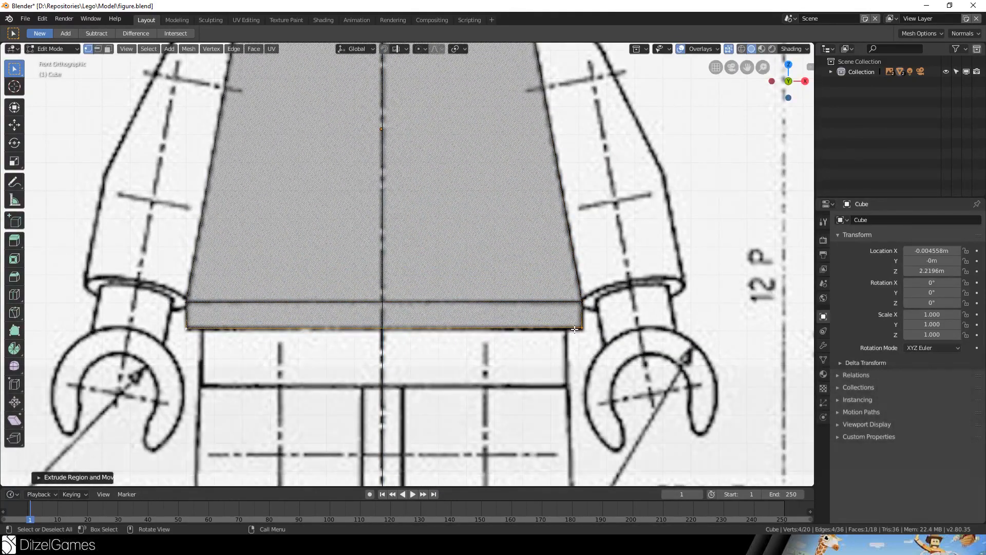
pyautogui.press('g')
pyautogui.press('y')
pyautogui.rightClick(583, 347)
pyautogui.moveTo(606, 349); pyautogui.dragTo(619, 333, button='middle')
pyautogui.moveTo(373, 358); pyautogui.dragTo(281, 334, button='middle')
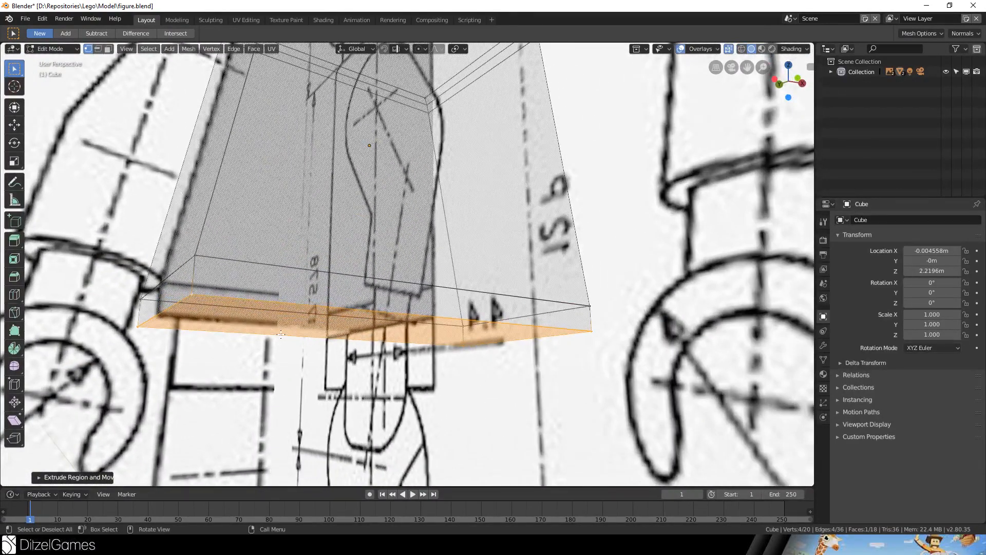
# Extrude the waistband's bottom face in place and scale it to about 0.93 to match the width of the drawn hip block
pyautogui.press('KP_1')
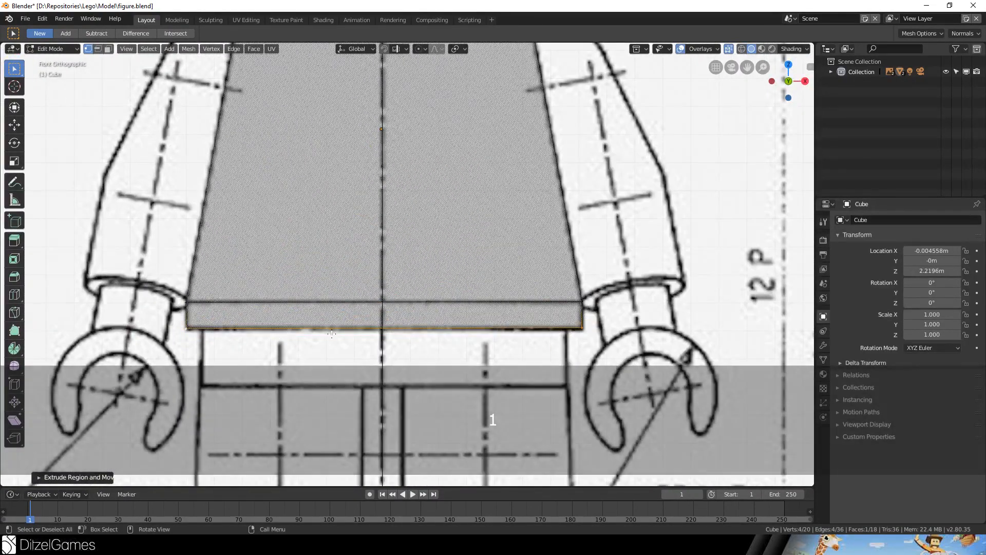
pyautogui.scroll(-2, 422, 316)
pyautogui.keyDown('shift'); pyautogui.moveTo(422, 316); pyautogui.dragTo(427, 243, button='middle'); pyautogui.keyUp('shift')
pyautogui.scroll(3, 427, 244)
pyautogui.press('e')
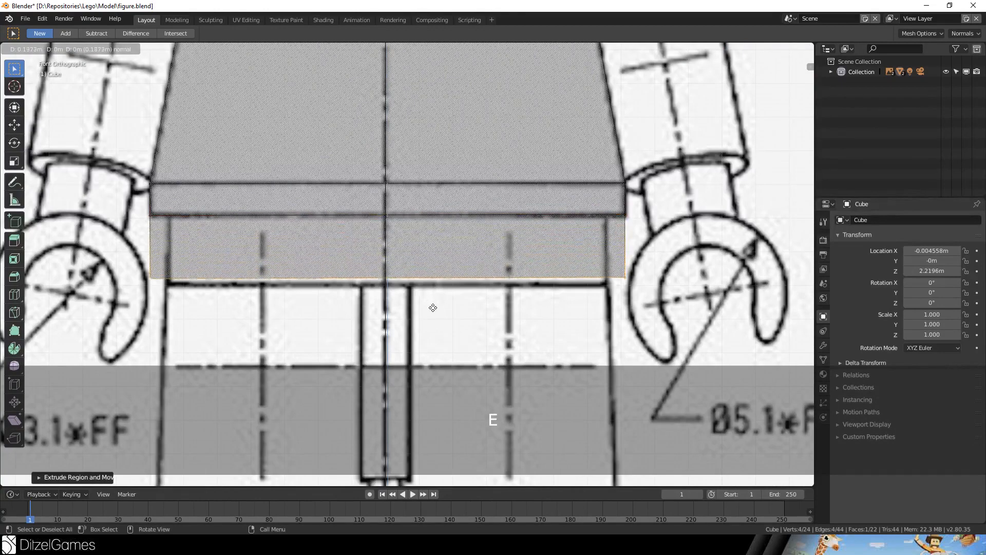
pyautogui.rightClick(462, 280)
pyautogui.press('s')
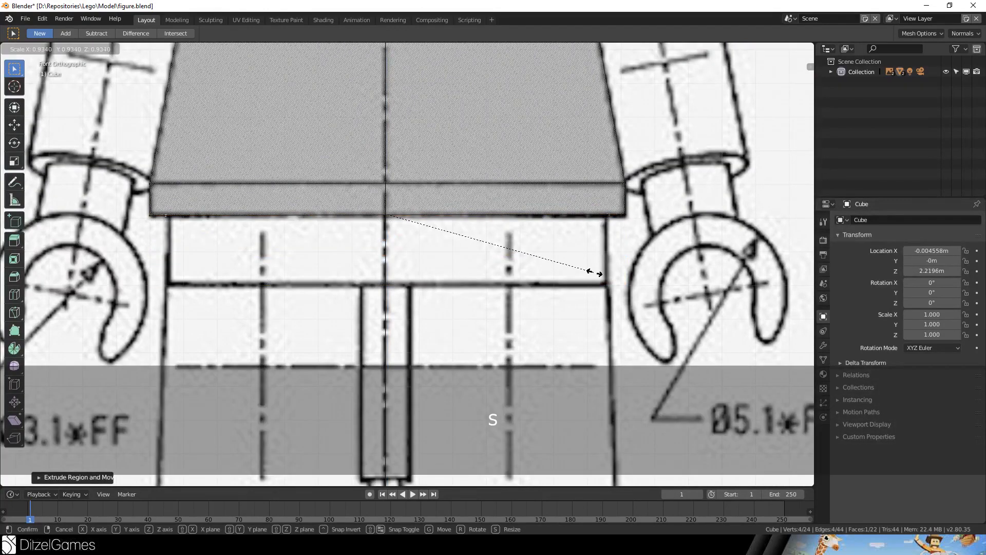
pyautogui.click(596, 272)
pyautogui.moveTo(596, 273); pyautogui.dragTo(254, 197, button='middle')
# Select the inner bottom face's front and back edges and scale them along Y to about 1.05, close to the outer edges
pyautogui.click(254, 197)
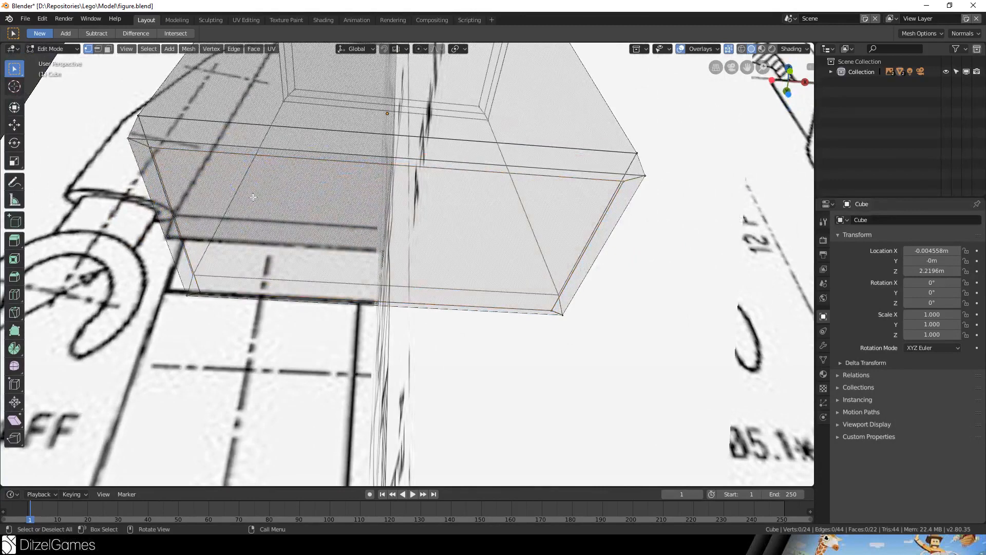
pyautogui.click(99, 49)
pyautogui.press('shift')
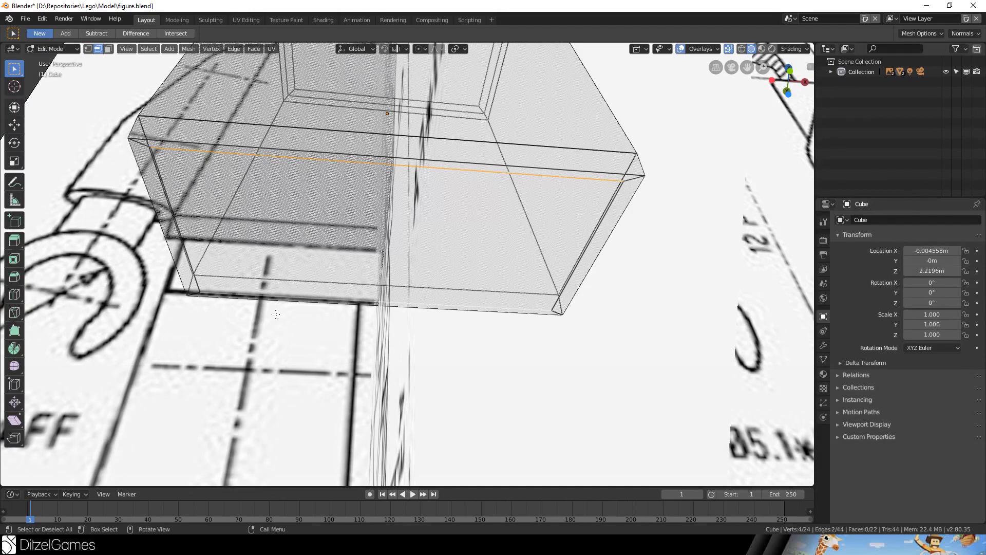
pyautogui.press('s')
pyautogui.press('y')
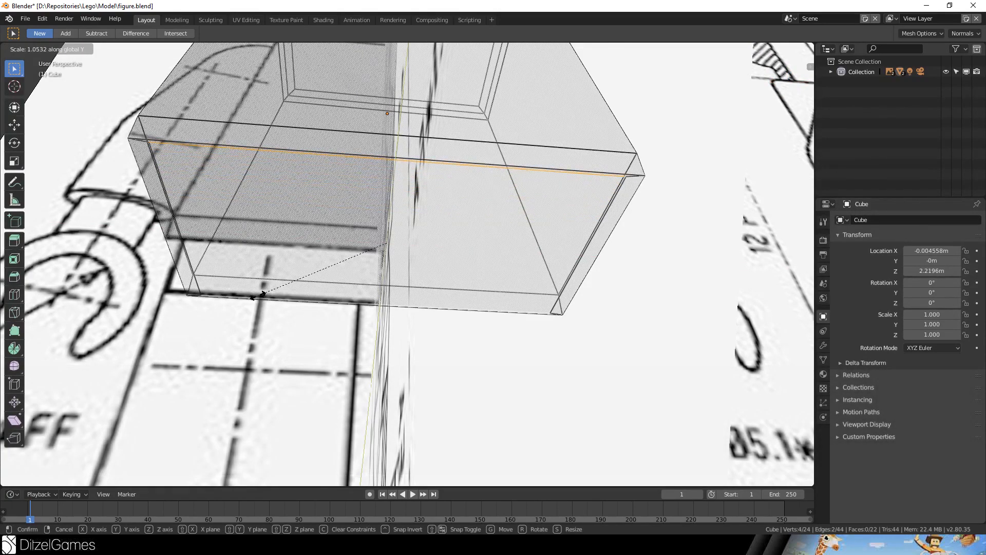
pyautogui.click(251, 297)
# Extrude the inner bottom face down to the hip block's lower line in the side drawing and finish editing the torso
pyautogui.click(108, 49)
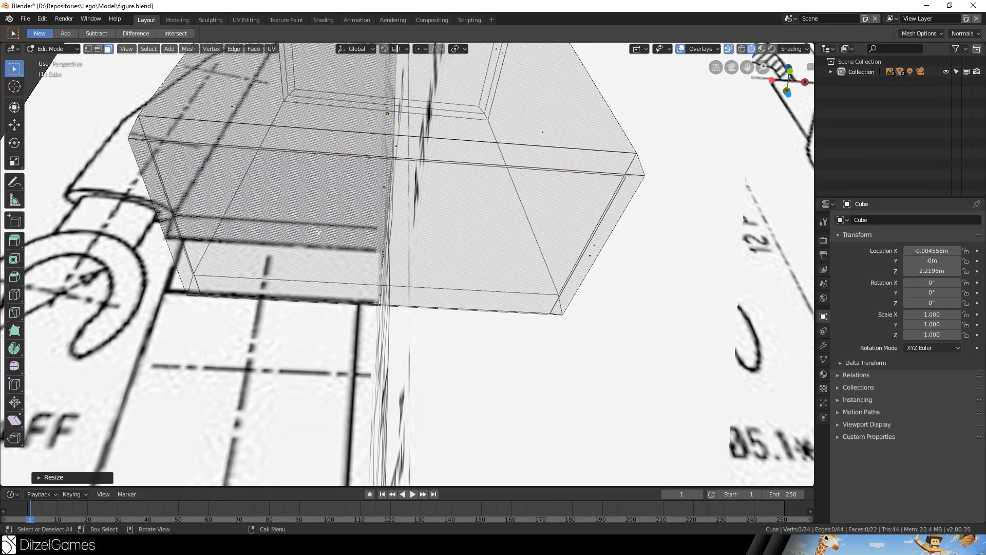
pyautogui.click(394, 248)
pyautogui.press('KP_7')
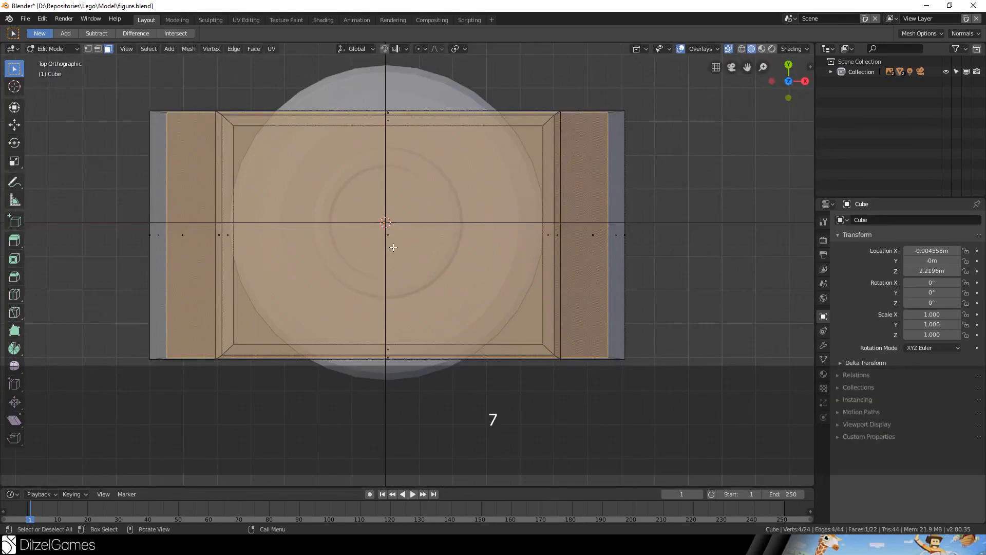
pyautogui.press('KP_3')
pyautogui.press('e')
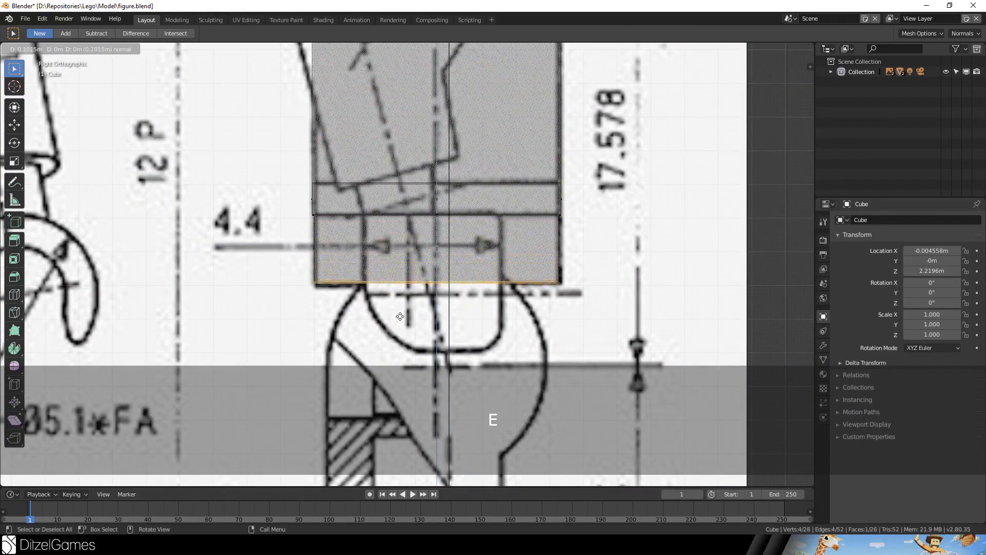
pyautogui.click(400, 318)
pyautogui.moveTo(401, 317); pyautogui.dragTo(354, 307, button='middle')
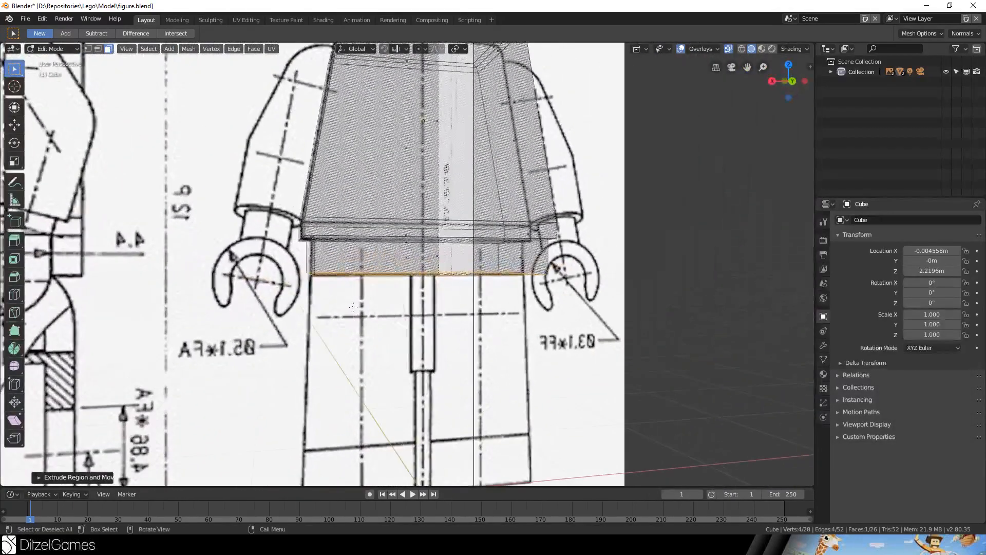
pyautogui.moveTo(304, 279); pyautogui.dragTo(478, 293, button='middle')
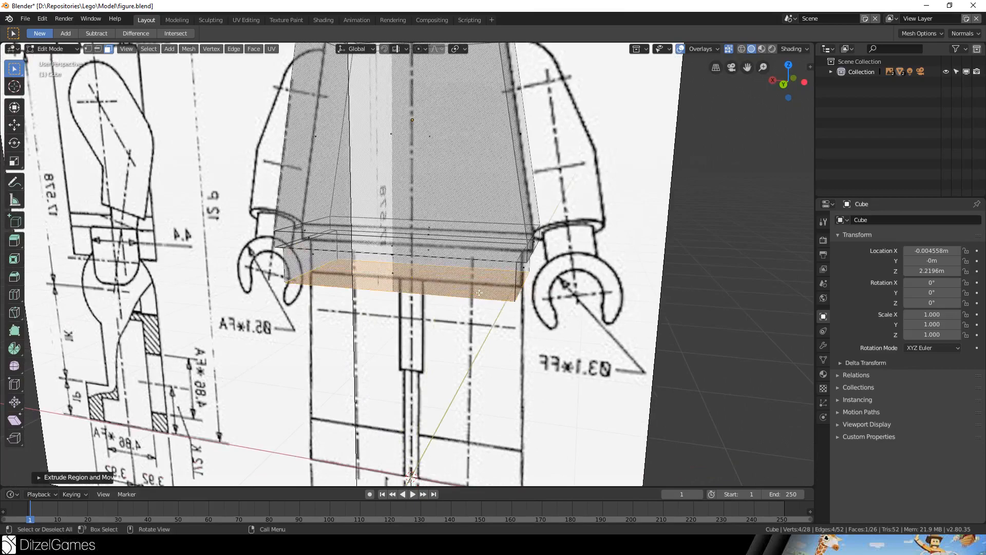
pyautogui.moveTo(358, 298)
pyautogui.mouseDown(button='middle')
pyautogui.moveTo(605, 231)
pyautogui.moveTo(514, 255)
pyautogui.moveTo(587, 243)
pyautogui.mouseUp(button='middle')
pyautogui.press('Tab')
# Examine the torso in rendered shading and in solid shading with X-ray turned off
pyautogui.click(772, 49)
pyautogui.scroll(-4, 580, 243)
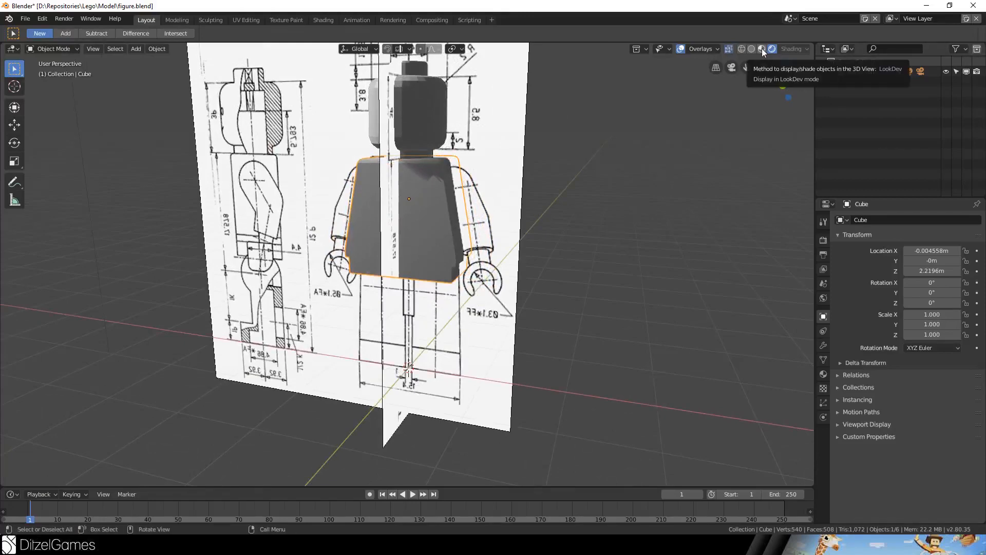
pyautogui.click(752, 48)
pyautogui.click(727, 49)
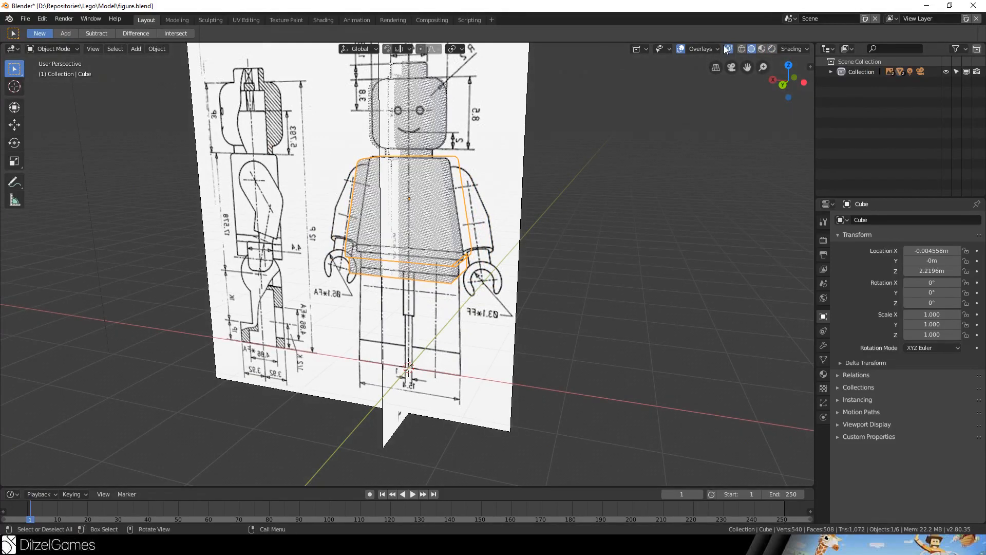
pyautogui.click(729, 49)
pyautogui.moveTo(688, 167); pyautogui.dragTo(669, 139, button='middle')
pyautogui.scroll(4, 657, 214)
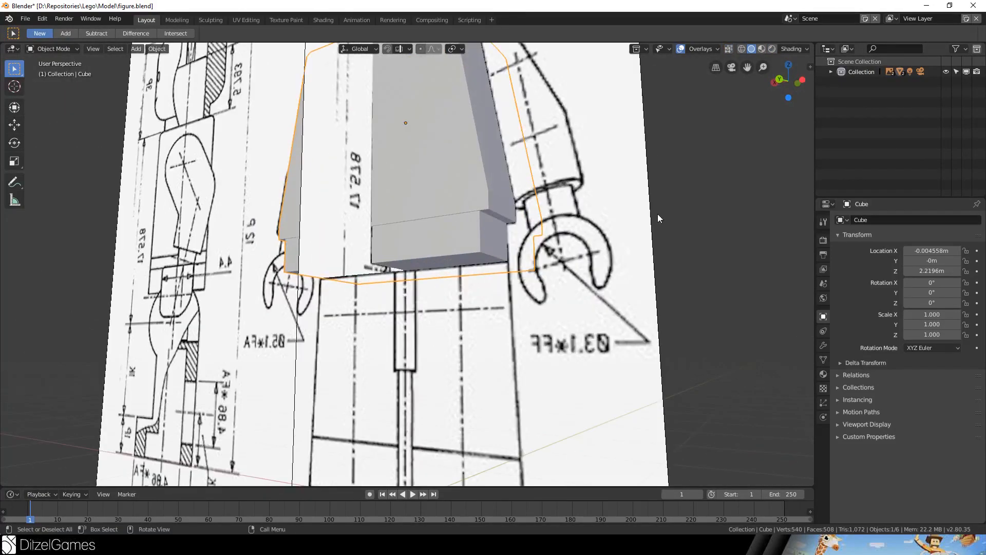
# Add a cylinder mesh and rotate it 90° about the Y axis
pyautogui.click(136, 48)
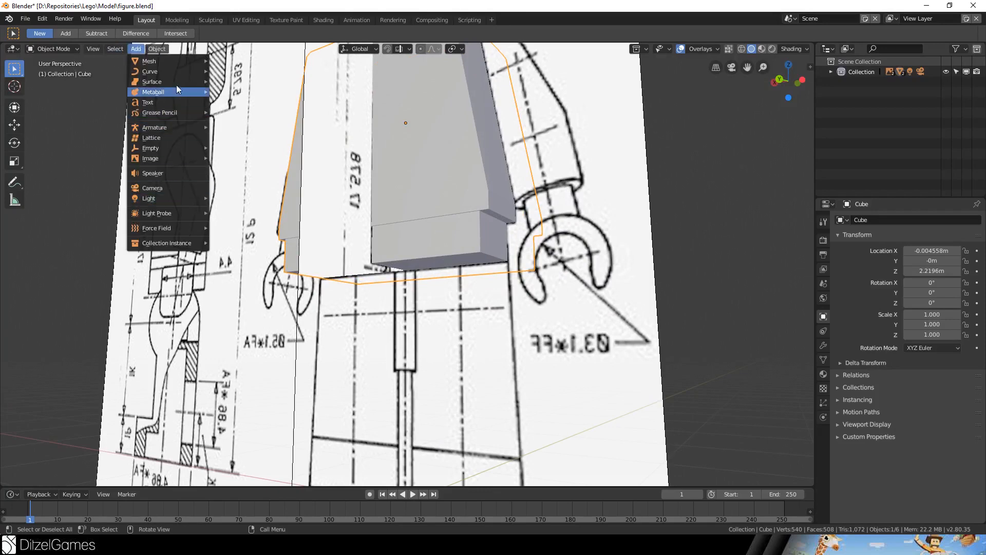
pyautogui.moveTo(177, 61)
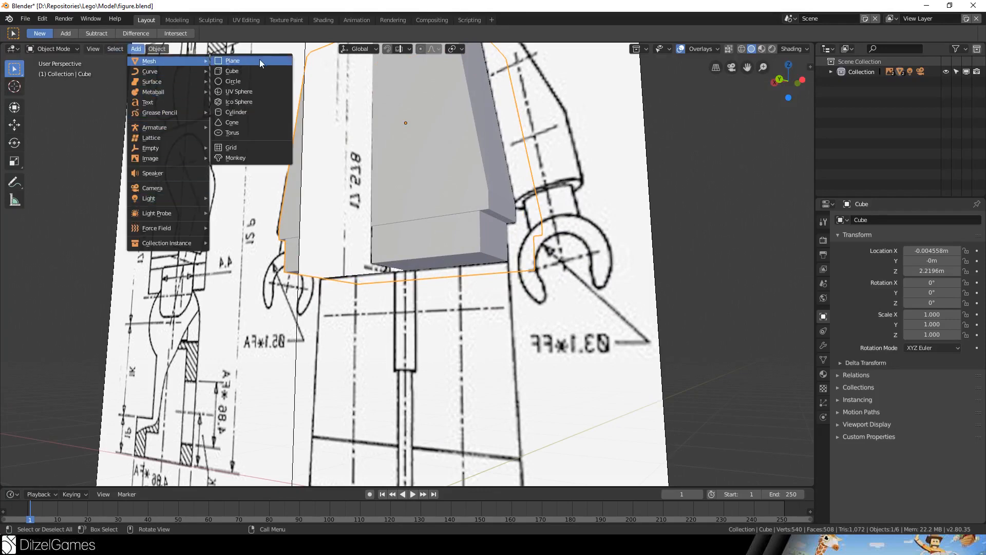
pyautogui.click(253, 116)
pyautogui.scroll(-5, 403, 206)
pyautogui.press('KP_1')
pyautogui.write('ry90')
pyautogui.press('Return')
pyautogui.scroll(5, 574, 435)
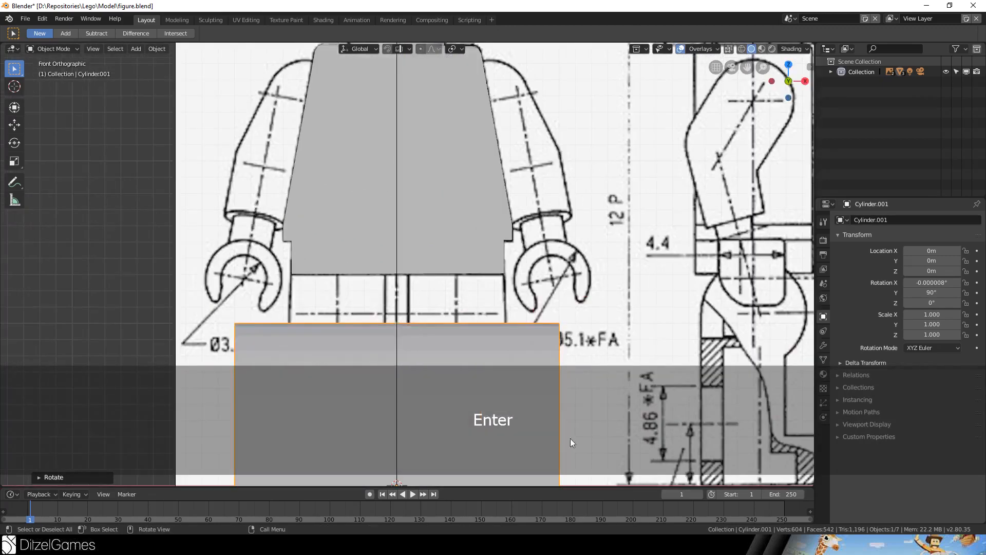
# Move the cylinder up to just below the torso in the front view and scale it uniformly to about 0.207
pyautogui.press('g')
pyautogui.click(556, 246)
pyautogui.press('s')
pyautogui.click(448, 305)
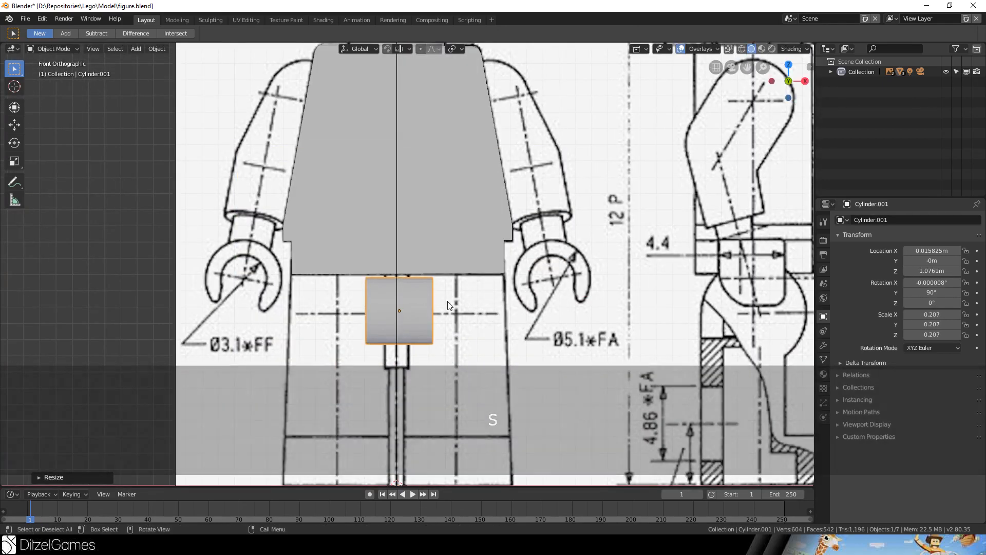
# Move and enlarge the cylinder over the round upper part of the leg in the side drawing
pyautogui.press('KP_3')
pyautogui.scroll(4, 430, 291)
pyautogui.keyDown('shift'); pyautogui.moveTo(502, 289); pyautogui.dragTo(486, 168, button='middle'); pyautogui.keyUp('shift')
pyautogui.press('g')
pyautogui.click(514, 199)
pyautogui.press('s')
pyautogui.click(628, 157)
pyautogui.press('g')
pyautogui.click(619, 157)
pyautogui.press('s')
pyautogui.click(612, 158)
# Turn on X-ray and refine the cylinder's position and uniform scale to about 0.337 so it matches the drawn leg circle
pyautogui.hotkey('alt', 'z')
pyautogui.press('g')
pyautogui.click(595, 160)
pyautogui.press('s')
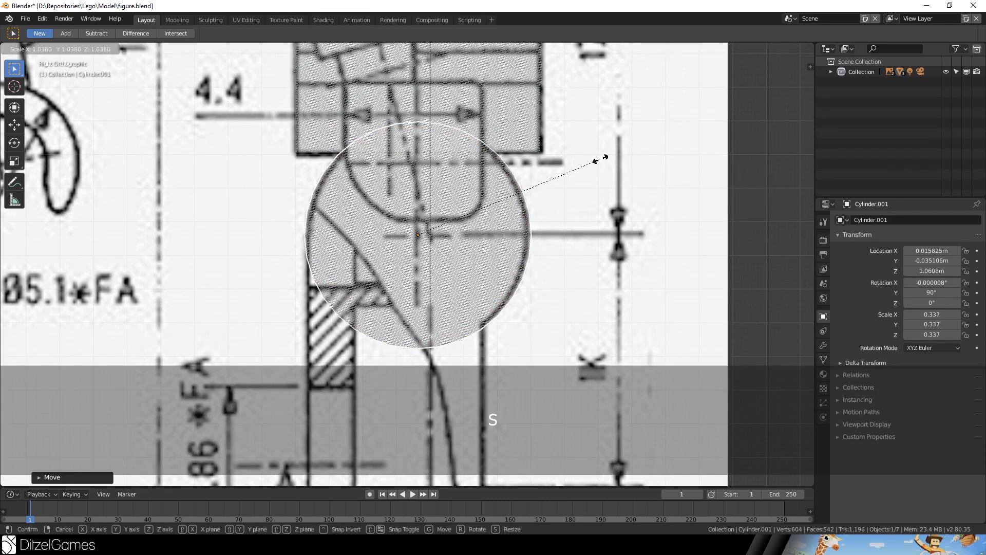
pyautogui.click(599, 159)
# Scale the cylinder along X by about 2.0 in the front view to span the full width of the drawn legs
pyautogui.press('KP_1')
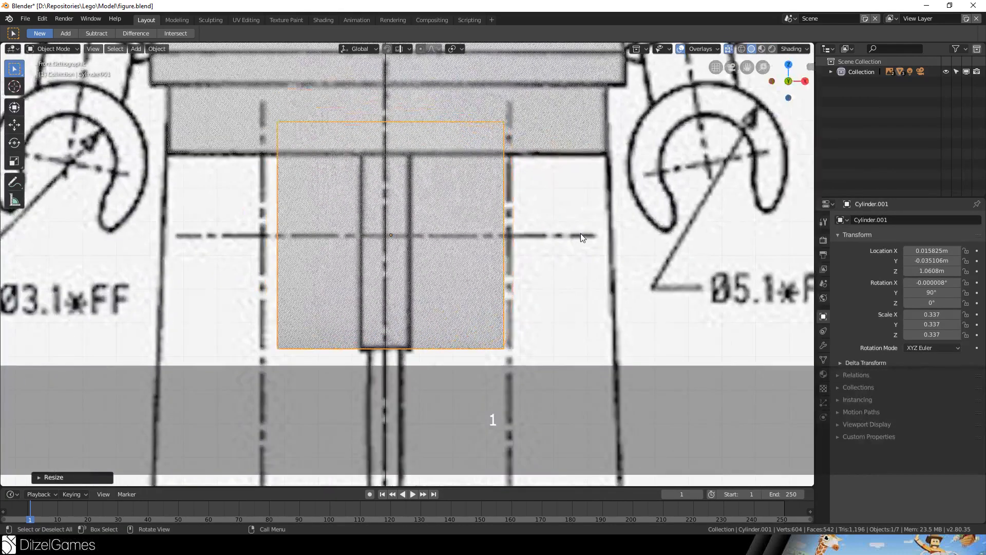
pyautogui.press('s')
pyautogui.press('x')
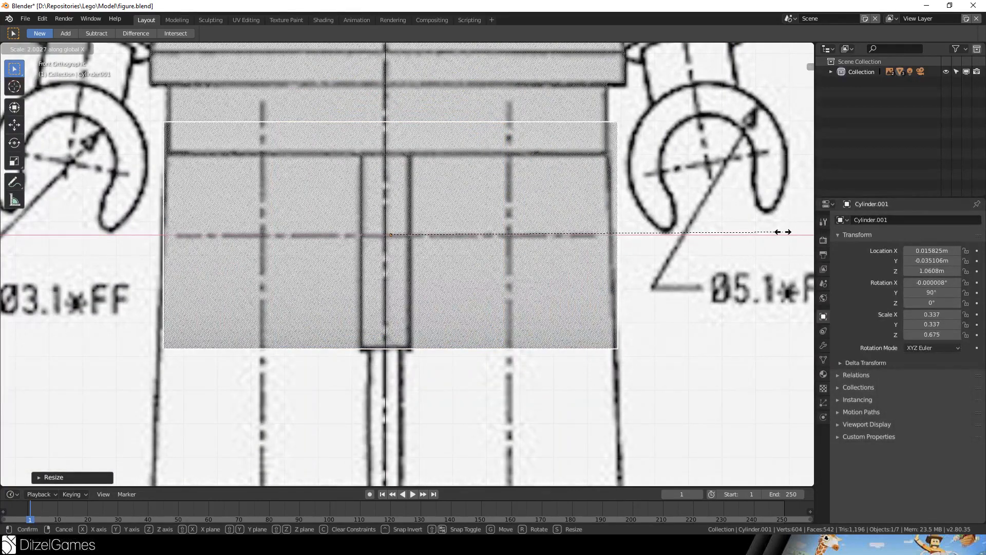
pyautogui.click(783, 232)
pyautogui.scroll(-4, 742, 286)
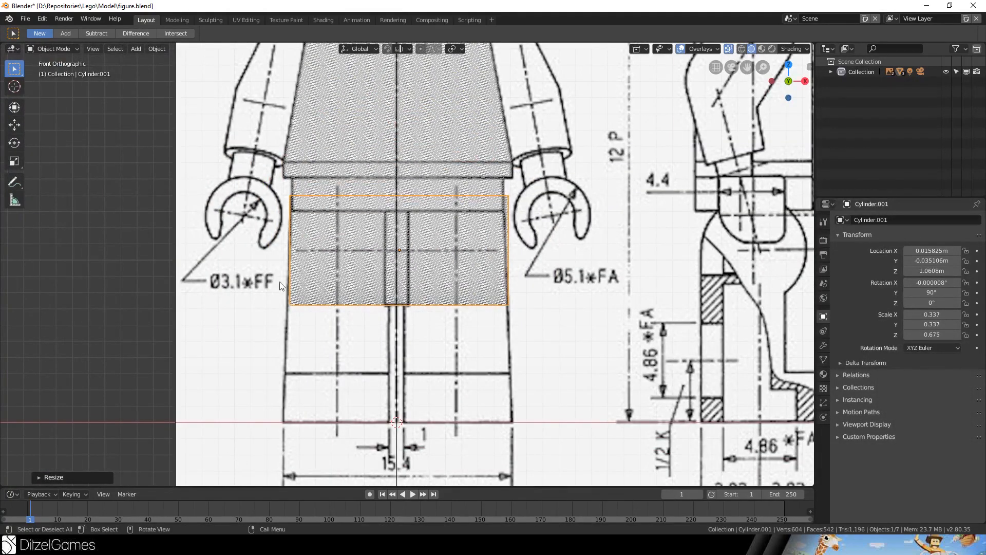
pyautogui.scroll(2, 497, 276)
pyautogui.scroll(-3, 497, 275)
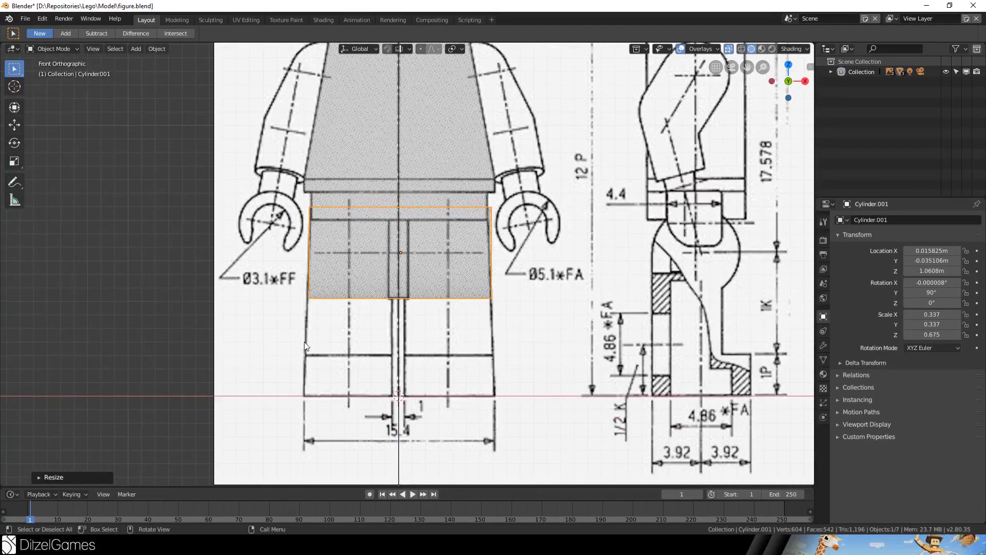
# Duplicate the leg cylinder in place and scale the copy up uniformly by about 1.05
pyautogui.scroll(3, 446, 325)
pyautogui.moveTo(445, 325); pyautogui.dragTo(503, 280, button='middle')
pyautogui.moveTo(157, 103); pyautogui.dragTo(547, 271, button='middle')
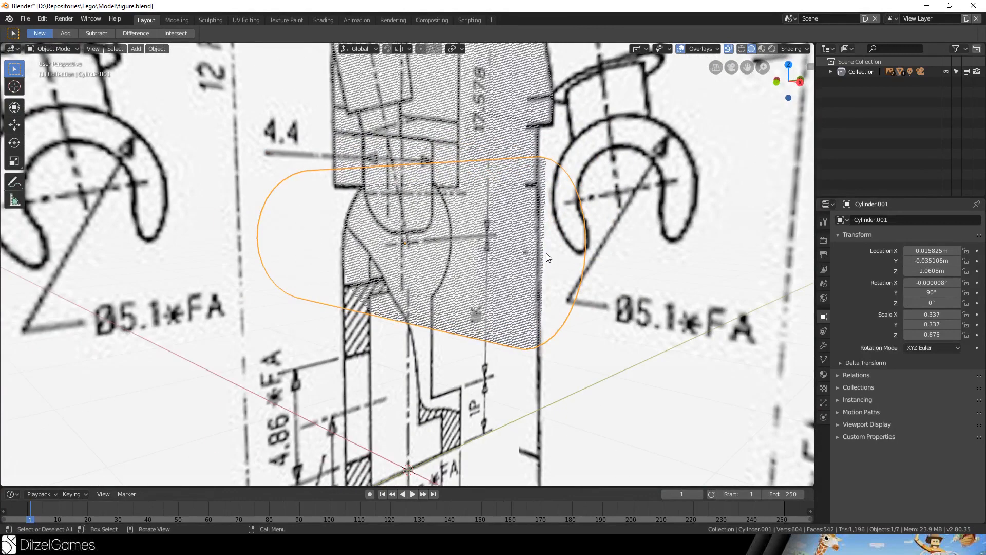
pyautogui.press('KP_1')
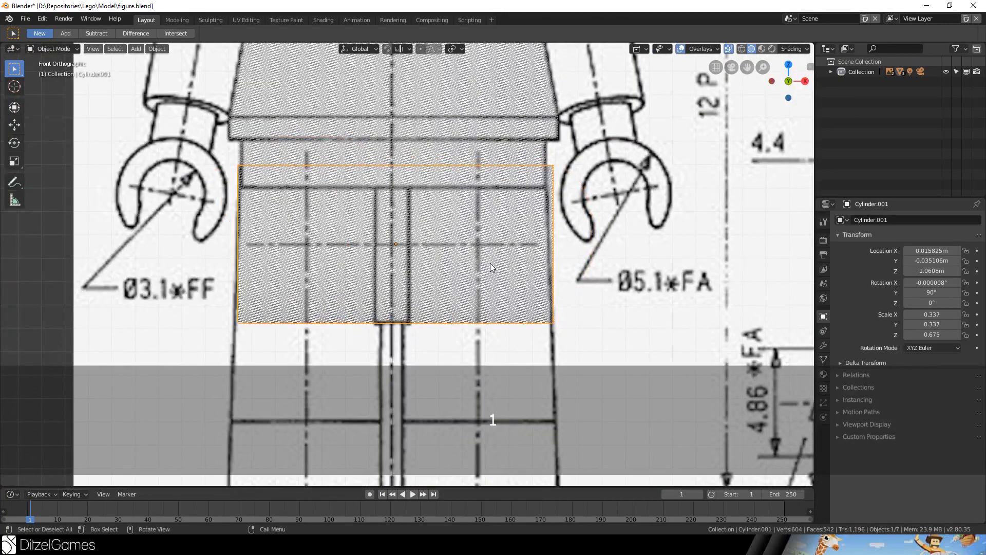
pyautogui.hotkey('shift', 'd')
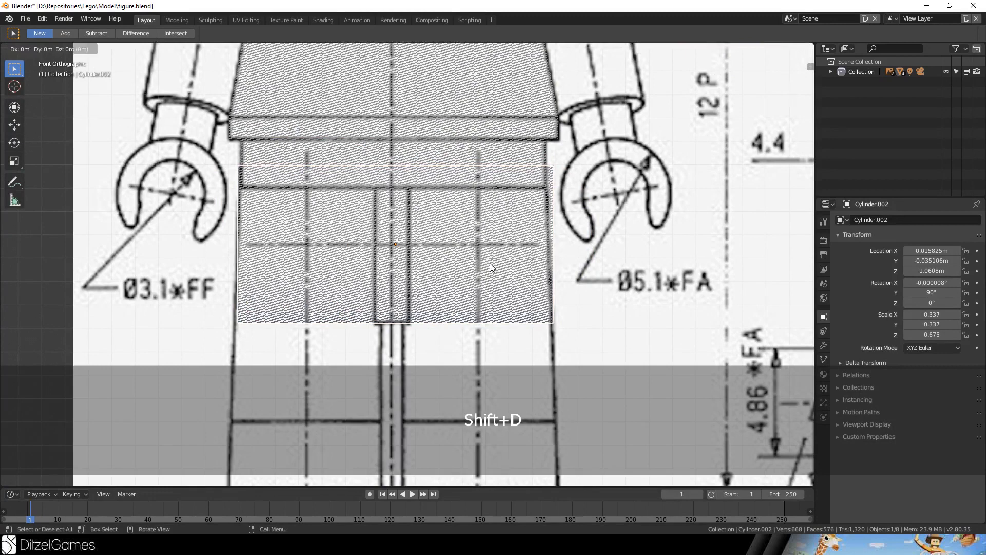
pyautogui.rightClick(490, 263)
pyautogui.press('s')
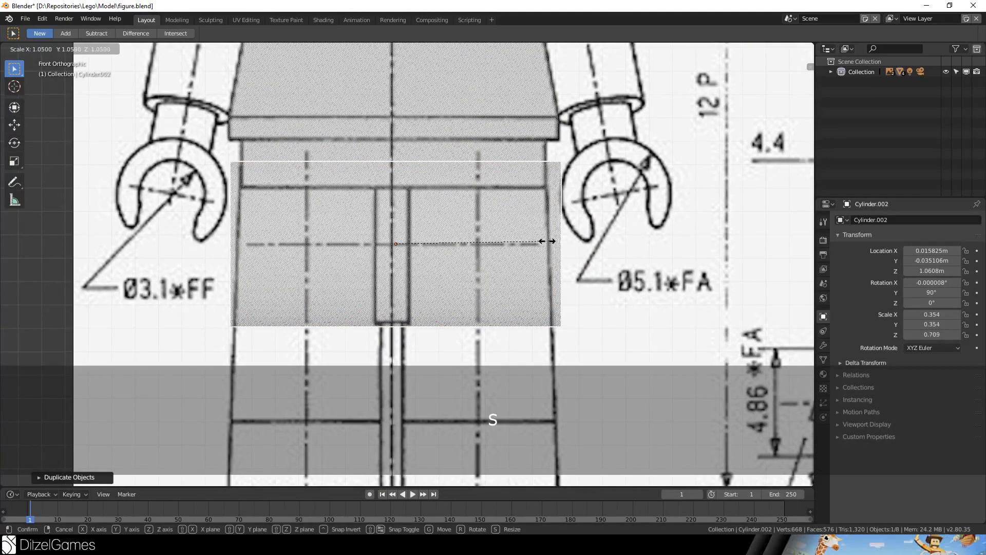
pyautogui.click(540, 238)
# Turn off X-ray and give the torso a Boolean modifier that uses the enlarged cylinder copy as its object
pyautogui.press('Tab')
pyautogui.click(473, 120)
pyautogui.moveTo(473, 121); pyautogui.dragTo(386, 162, button='middle')
pyautogui.click(729, 51)
pyautogui.press('Tab')
pyautogui.click(407, 225)
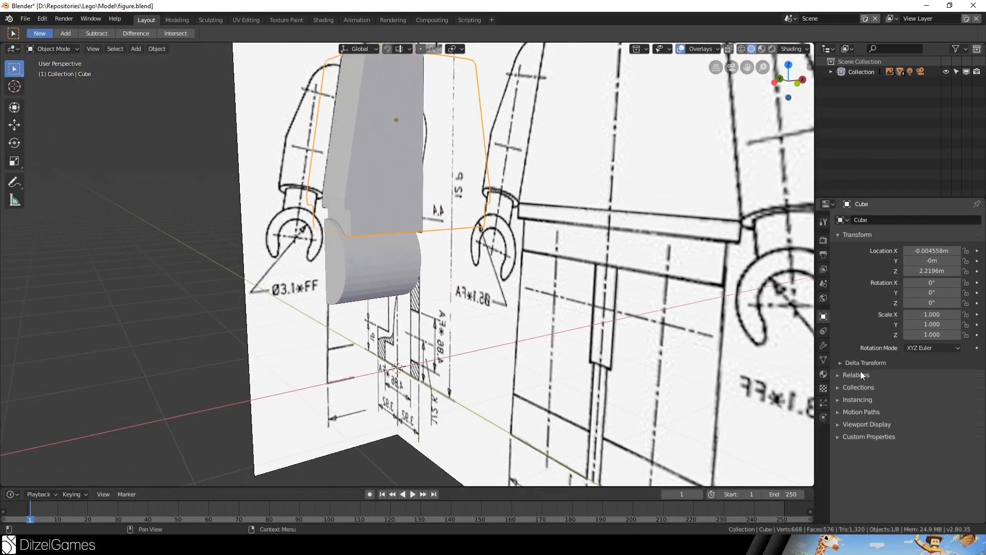
pyautogui.click(823, 344)
pyautogui.click(884, 221)
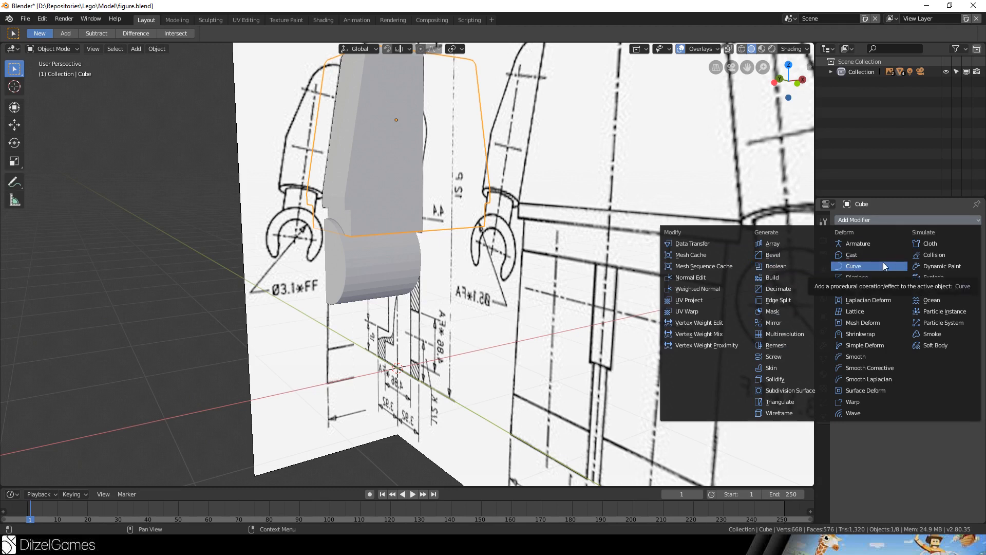
pyautogui.click(774, 266)
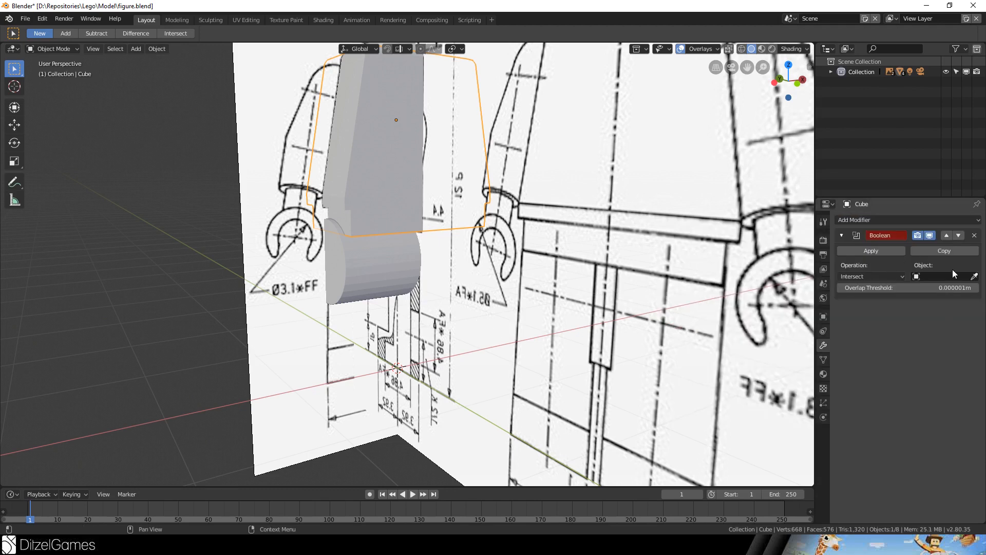
pyautogui.click(378, 258)
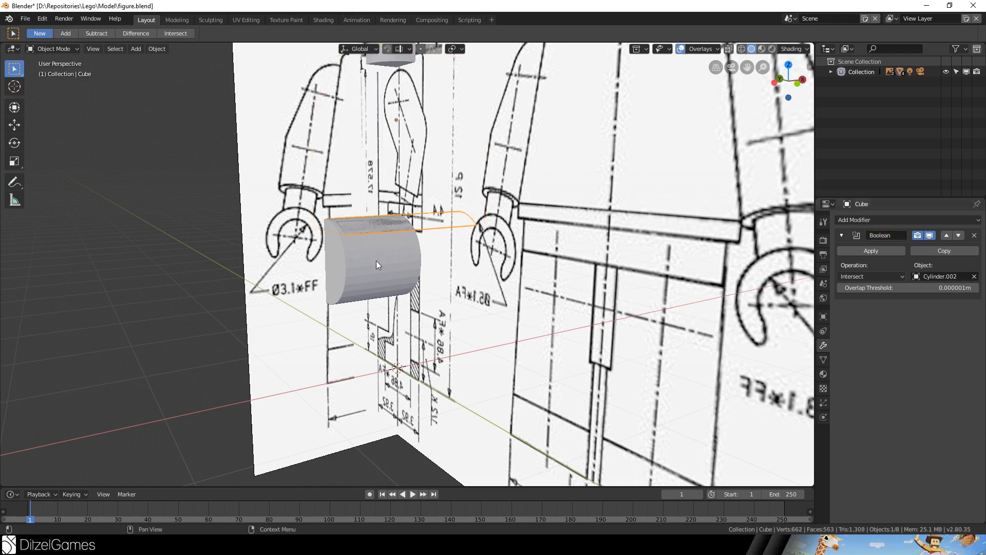
# Set the torso's Boolean operation to Difference, apply it and delete the enlarged cylinder copy
pyautogui.click(867, 242)
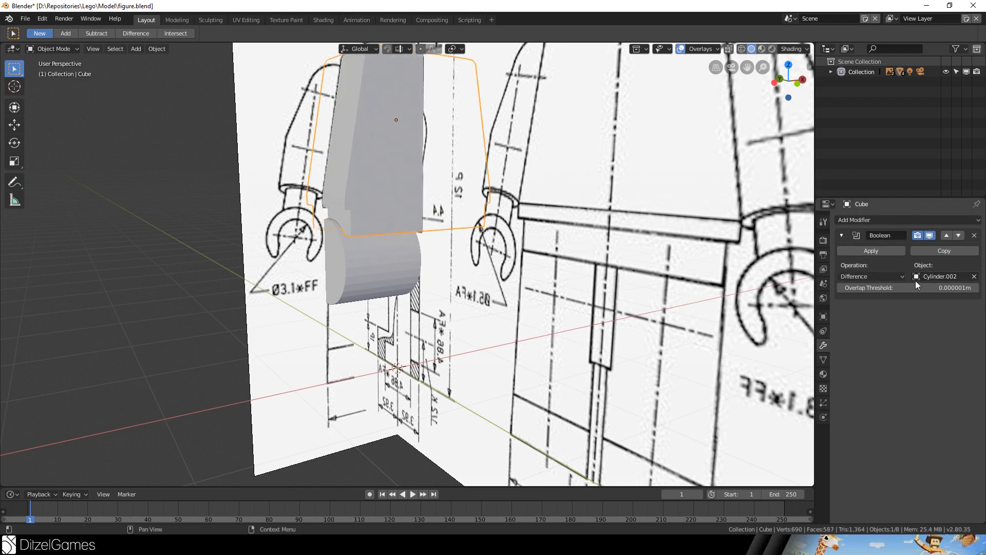
pyautogui.click(868, 250)
pyautogui.click(371, 260)
pyautogui.press('Delete')
# Add a cube, shrink it and move it over the middle of the leg cylinder in the front view
pyautogui.moveTo(372, 260); pyautogui.dragTo(460, 237, button='middle')
pyautogui.scroll(6, 427, 242)
pyautogui.press('KP_1')
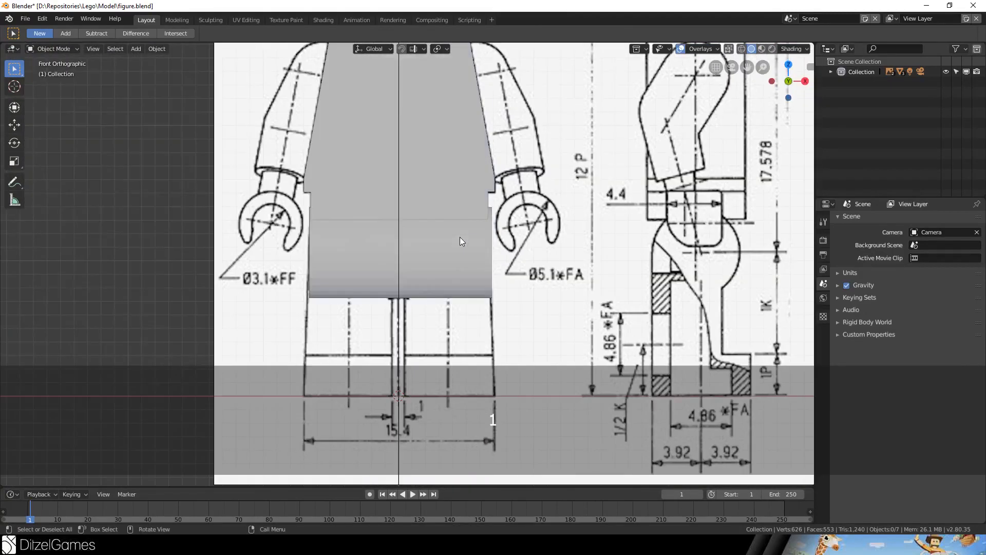
pyautogui.scroll(3, 460, 242)
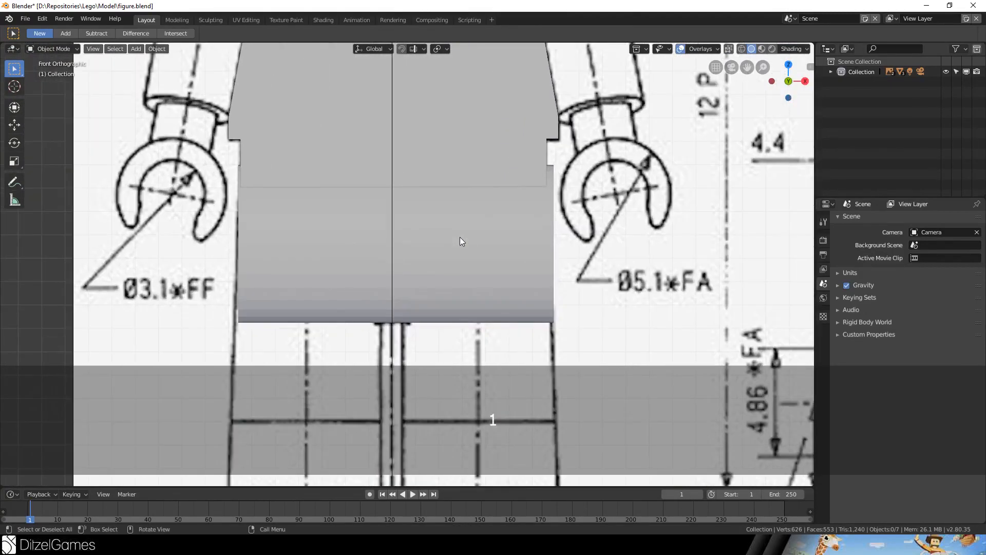
pyautogui.click(136, 48)
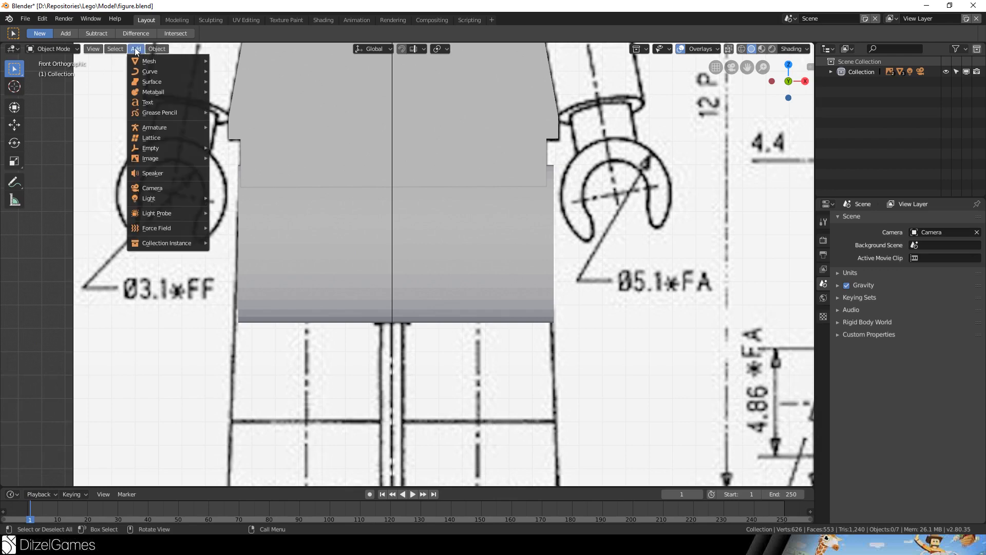
pyautogui.moveTo(197, 61)
pyautogui.click(231, 71)
pyautogui.scroll(-5, 437, 308)
pyautogui.press('s')
pyautogui.click(437, 316)
pyautogui.scroll(5, 437, 314)
pyautogui.press('g')
pyautogui.click(414, 107)
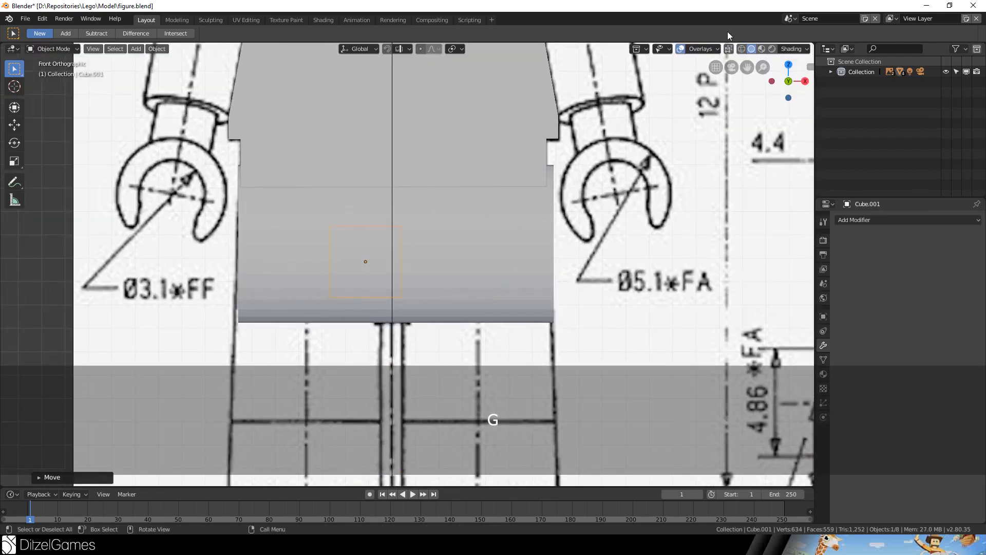
# Turn on X-ray, shrink the cube to the drawn line's thickness and place it on the left line of the central strip
pyautogui.click(730, 50)
pyautogui.scroll(4, 462, 194)
pyautogui.press('s')
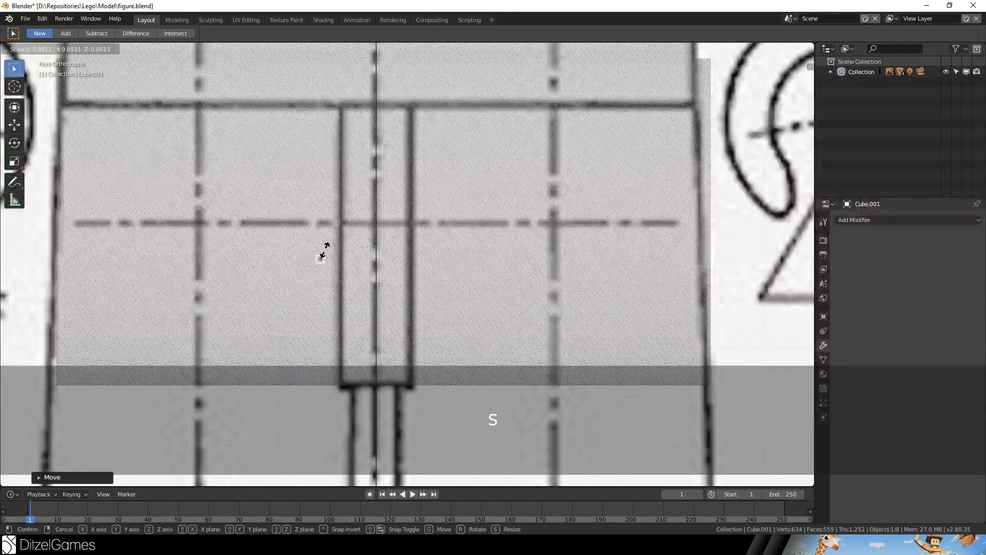
pyautogui.press('s')
pyautogui.press('g')
pyautogui.click(371, 221)
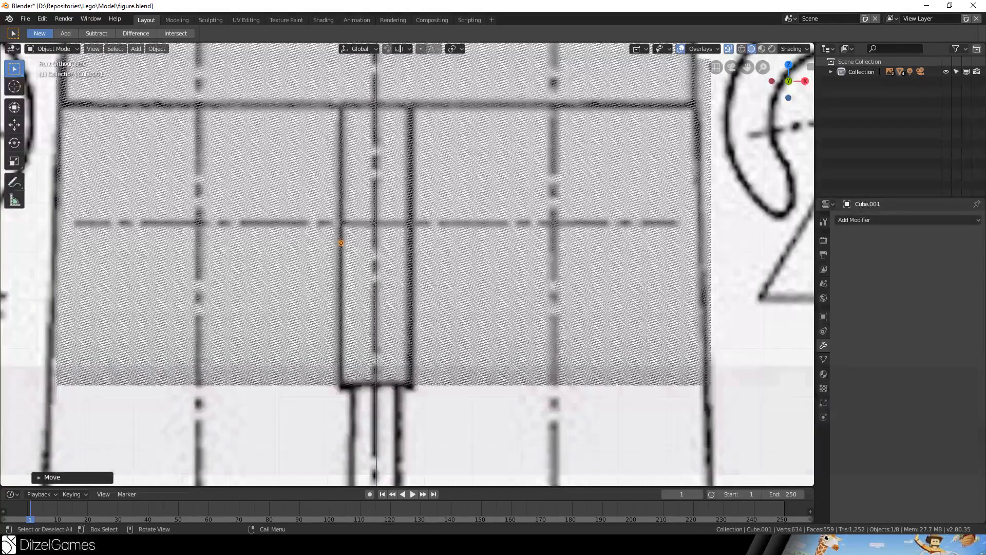
# Stretch the small cube along Z and Y into a thin plate that extends past the whole cylinder profile
pyautogui.press('s')
pyautogui.press('y')
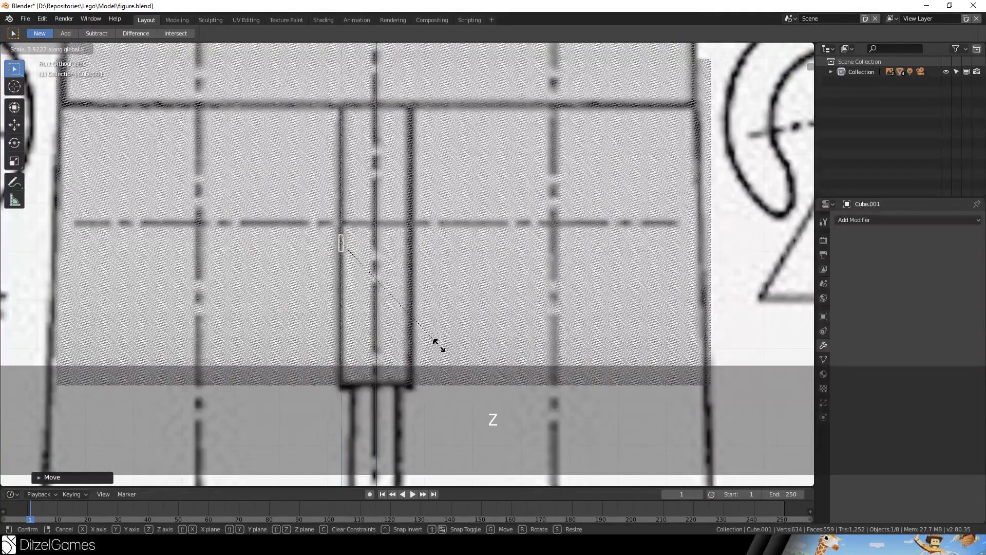
pyautogui.click(575, 212)
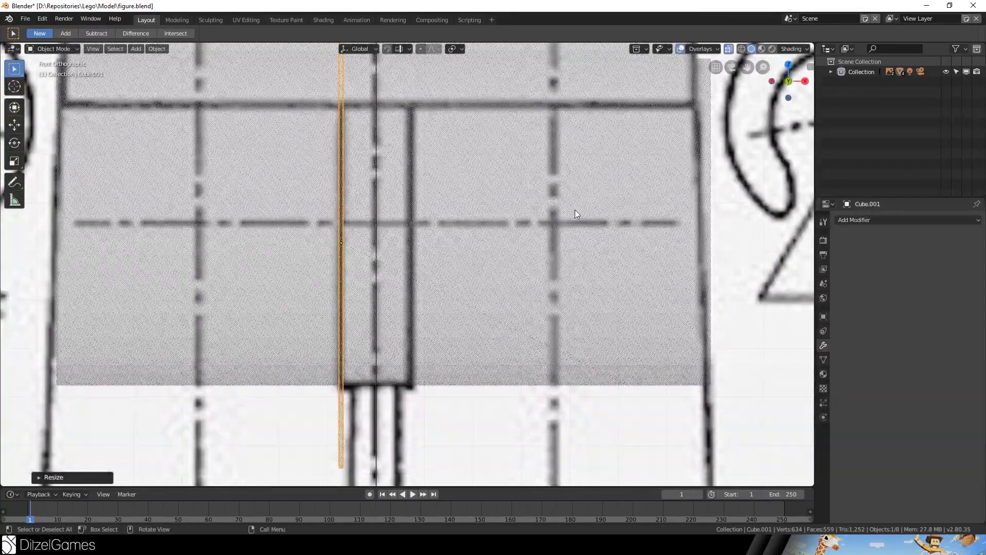
pyautogui.press('3')
pyautogui.press('s')
pyautogui.press('y')
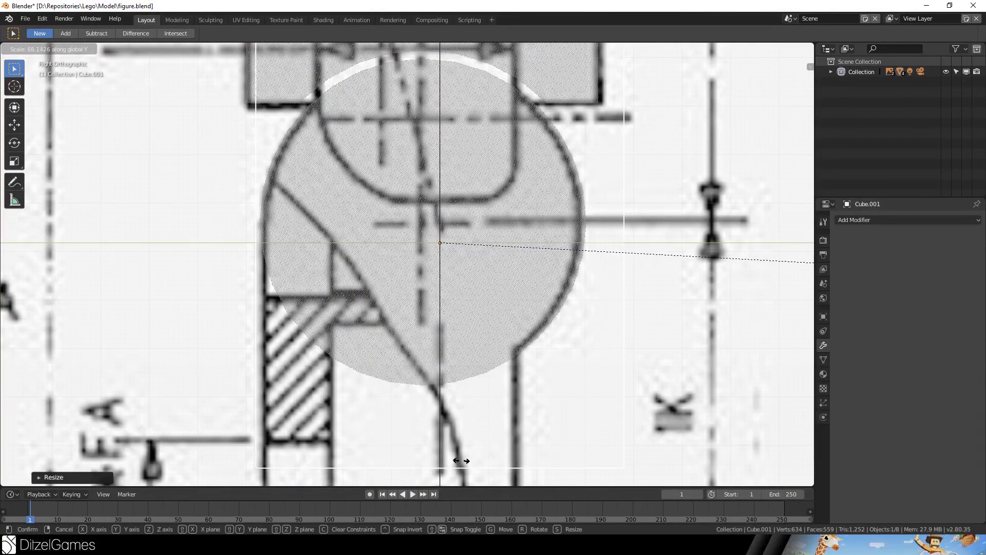
pyautogui.click(722, 391)
# Cut the leg cylinder with the thin plate using a Boolean Difference modifier and apply it
pyautogui.press('3')
pyautogui.press('1')
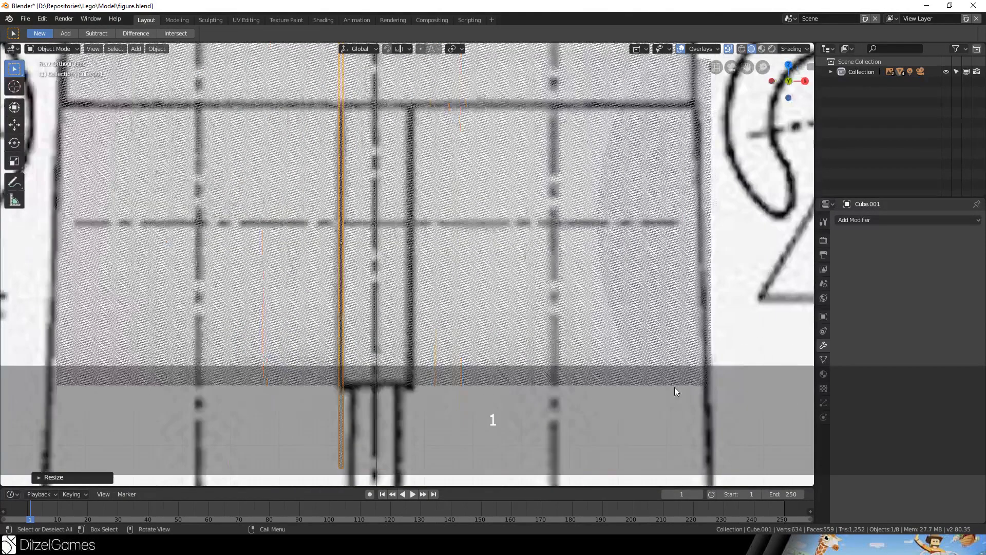
pyautogui.scroll(4, 359, 275)
pyautogui.click(337, 269)
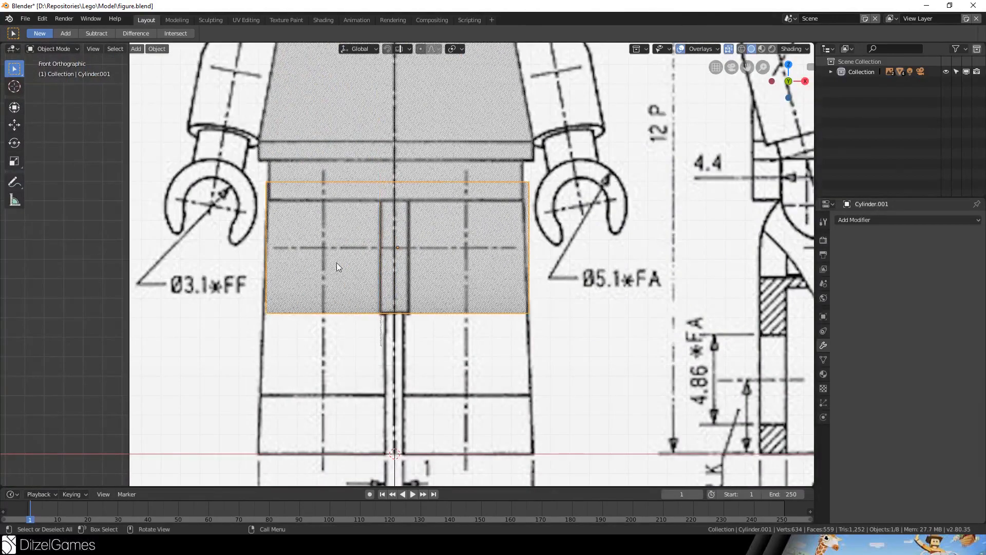
pyautogui.scroll(3, 344, 272)
pyautogui.click(855, 220)
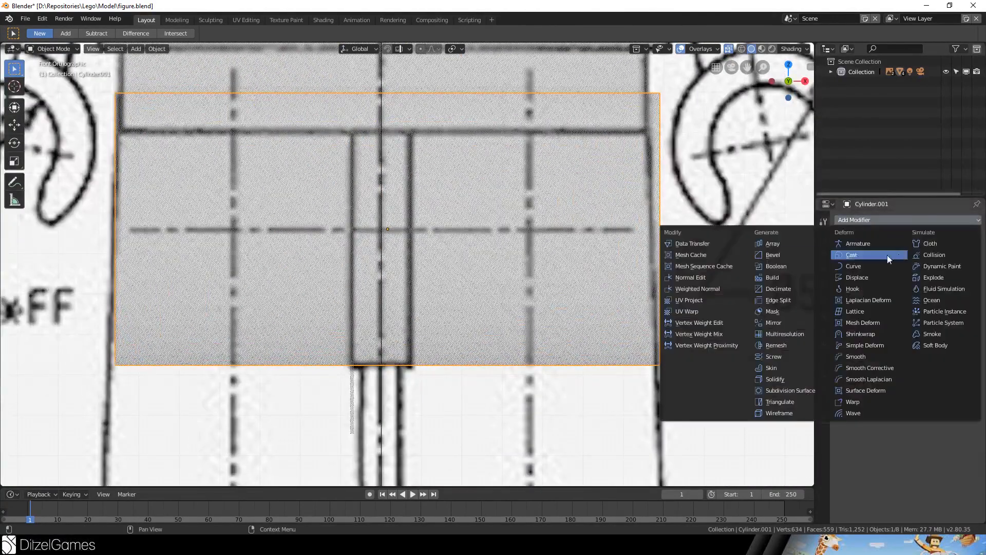
pyautogui.click(778, 266)
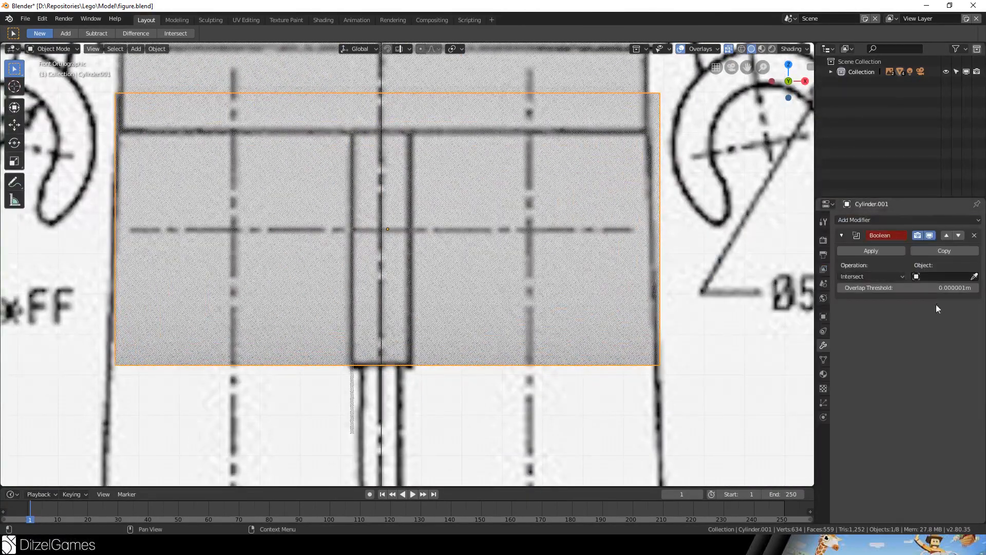
pyautogui.click(355, 366)
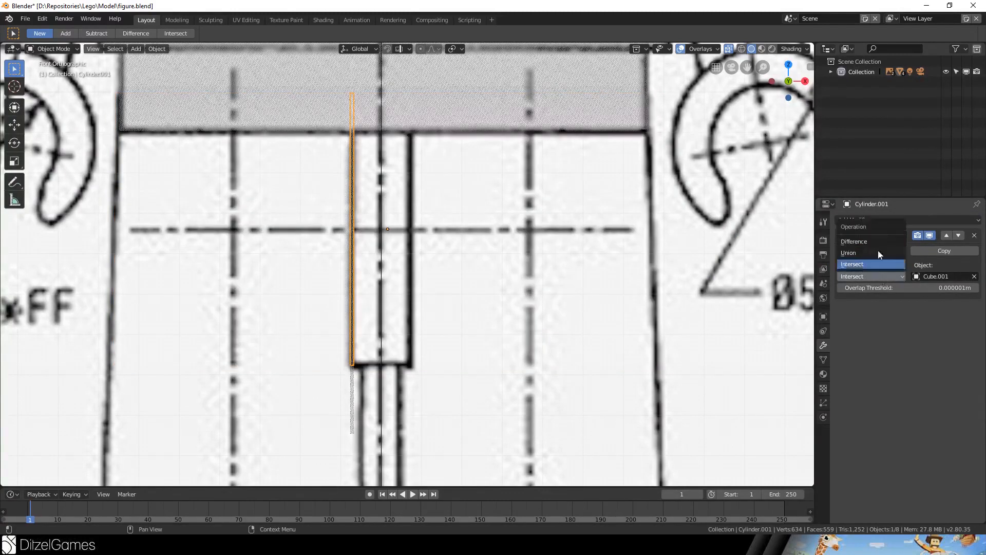
pyautogui.click(880, 253)
pyautogui.click(873, 250)
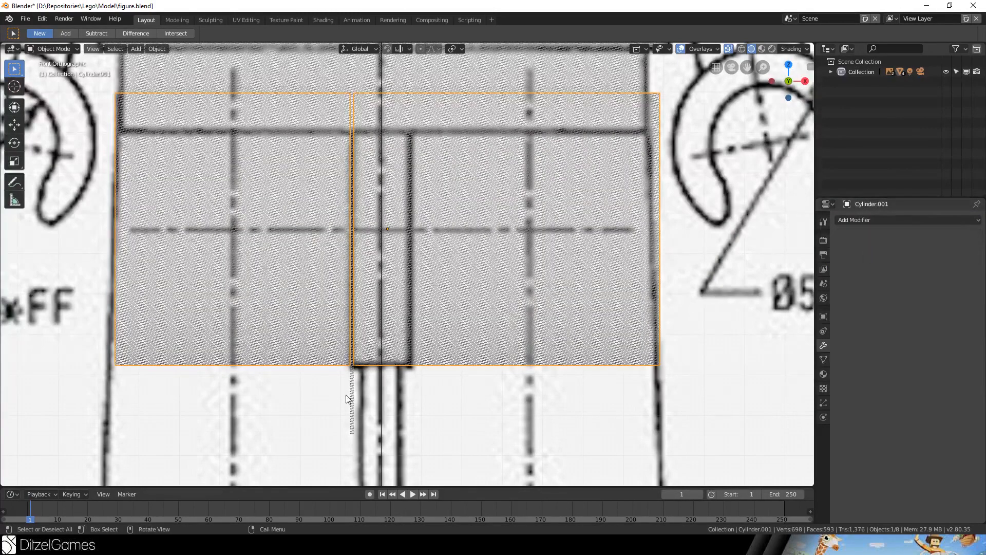
# Move the thin plate by about 0.14 m in X onto the right line of the drawn central strip
pyautogui.click(352, 385)
pyautogui.press('g')
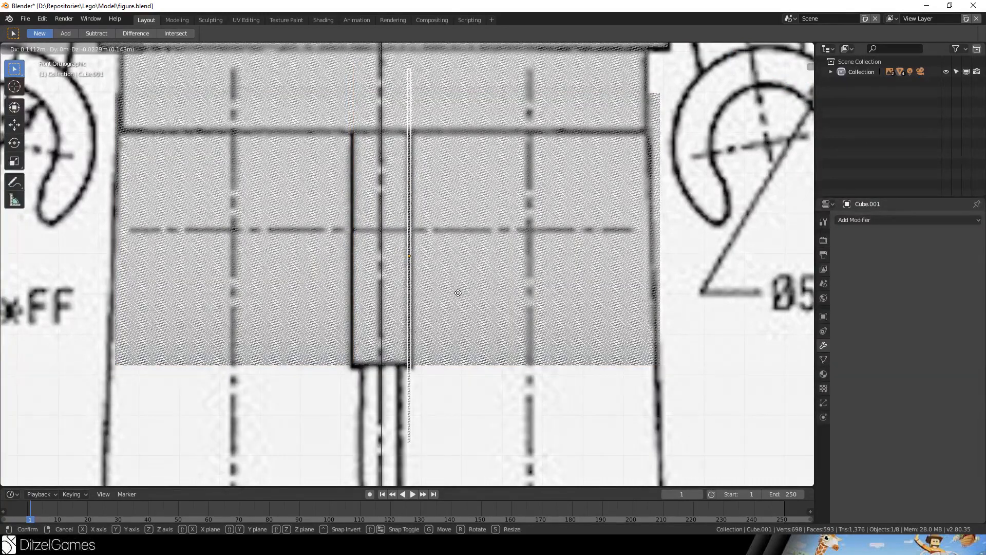
pyautogui.click(460, 297)
# Add another Boolean modifier to the leg cylinder
pyautogui.click(537, 307)
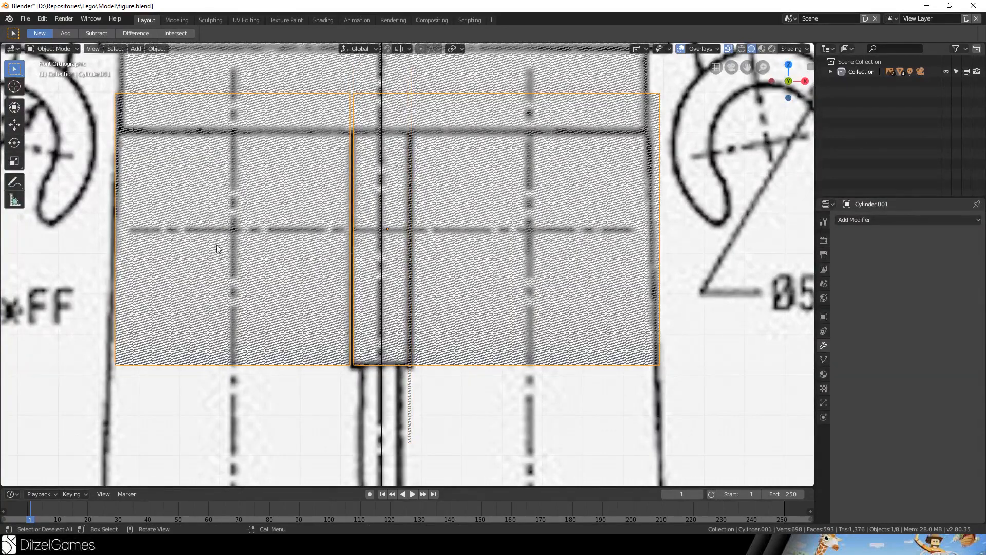
pyautogui.click(875, 219)
pyautogui.click(786, 266)
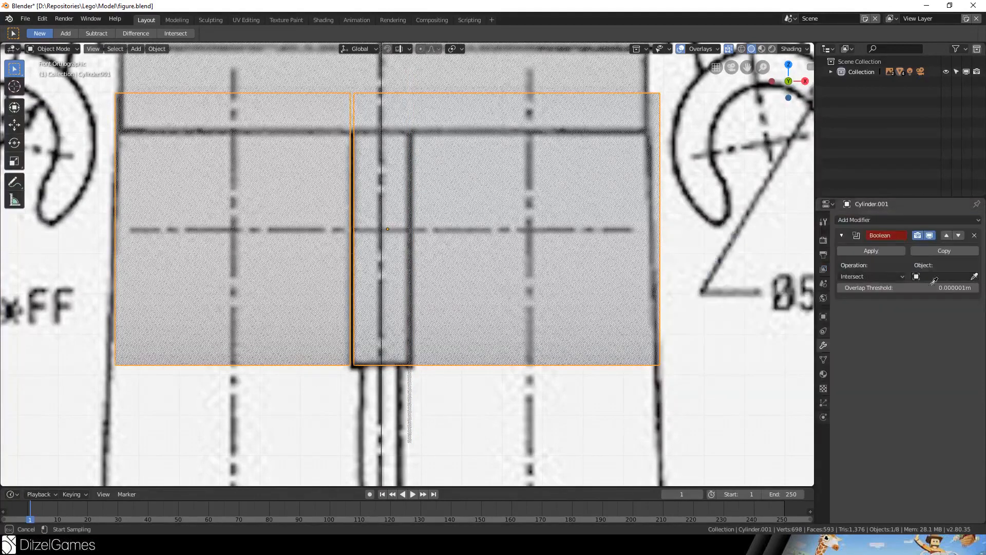
pyautogui.click(419, 400)
pyautogui.click(868, 251)
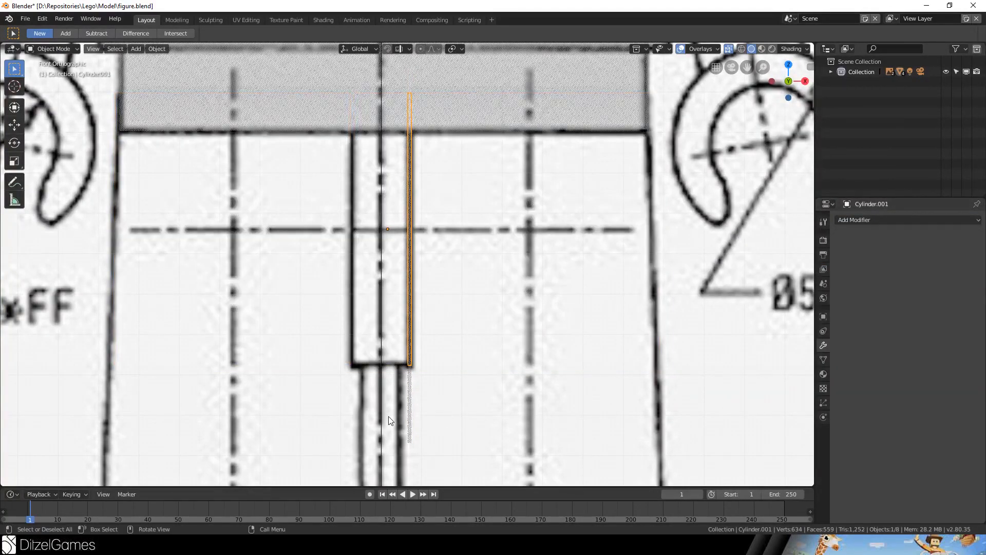
pyautogui.hotkey('ctrl', 'z')
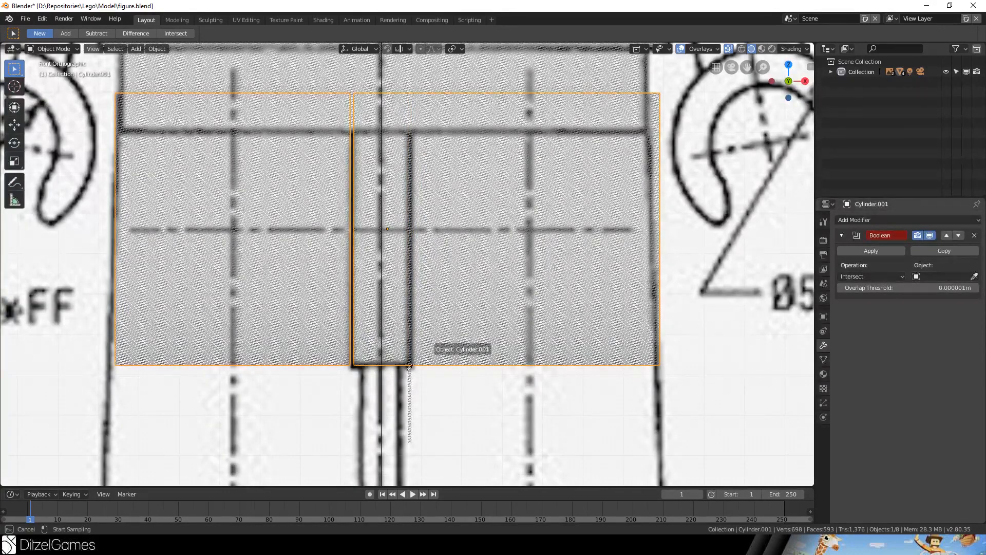
# Cut the cylinder at the strip's right line with the plate as a Boolean Difference, apply it and delete the plate
pyautogui.click(415, 384)
pyautogui.click(873, 277)
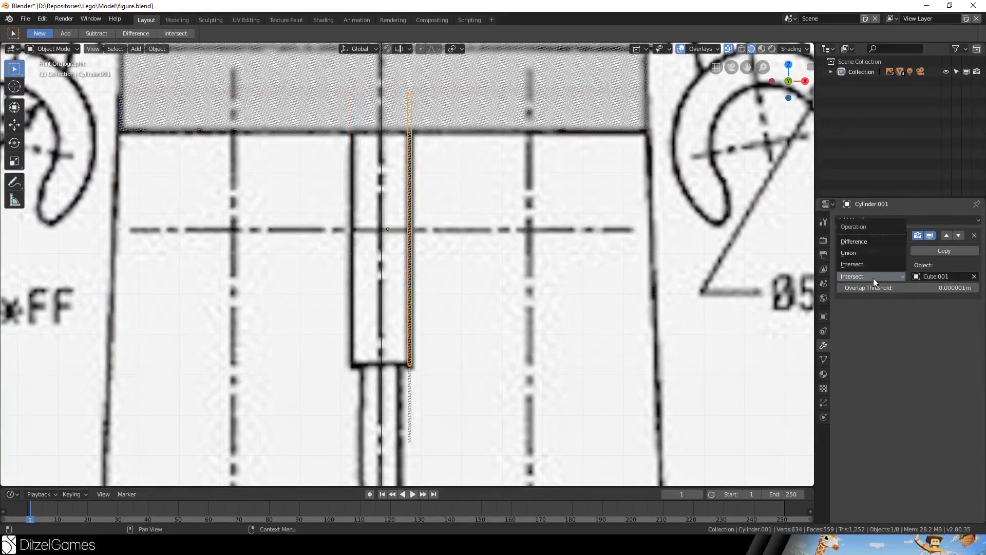
pyautogui.click(875, 242)
pyautogui.click(874, 251)
pyautogui.click(411, 399)
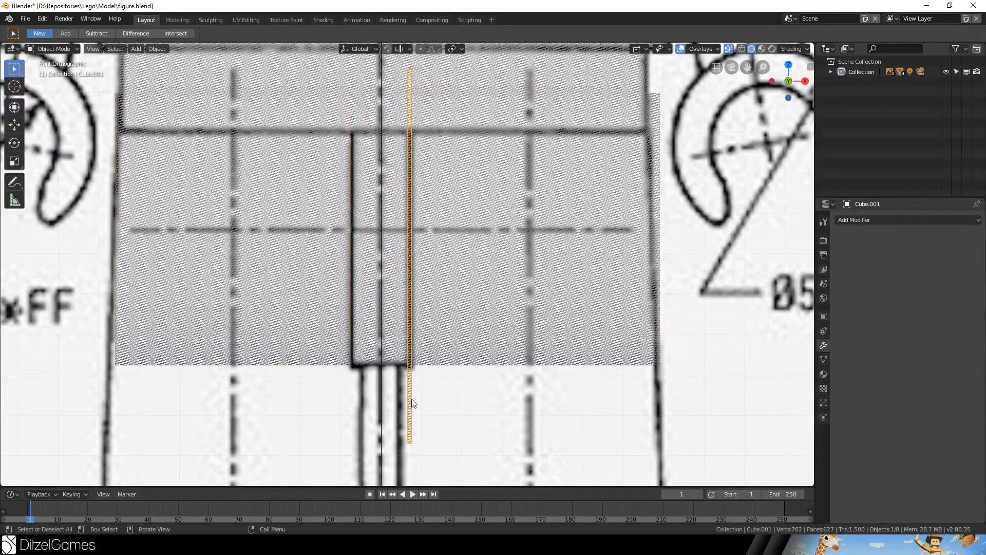
pyautogui.press('Delete')
# Select the entire linked middle section of the cut cylinder in Edit Mode
pyautogui.press('Tab')
pyautogui.moveTo(485, 232); pyautogui.dragTo(380, 216, button='middle')
pyautogui.click(380, 217)
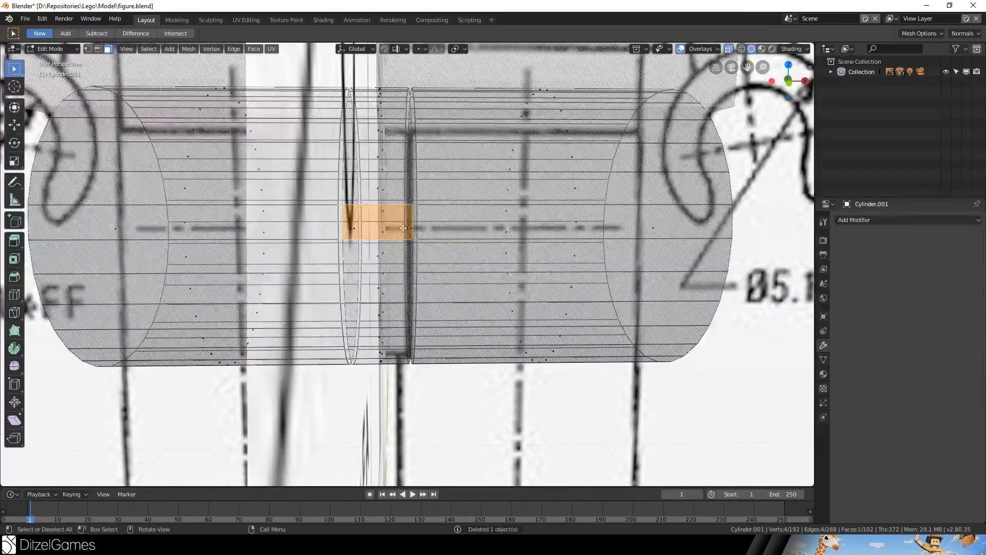
pyautogui.hotkey('ctrl', 'l')
pyautogui.moveTo(368, 227); pyautogui.dragTo(548, 243, button='middle')
pyautogui.scroll(-3, 548, 243)
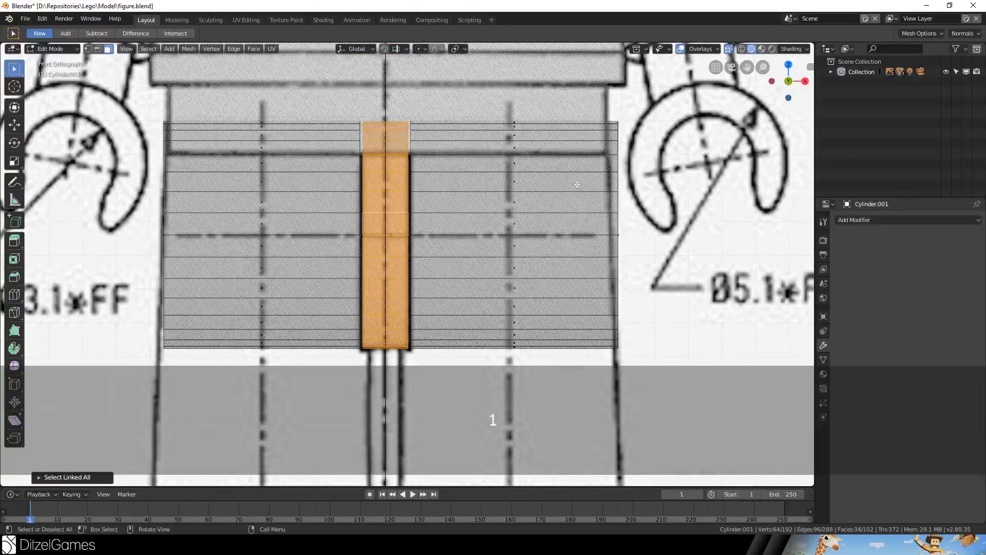
# Try enlarging the middle section slightly, inspect it from several angles without X-ray, and undo the scaling
pyautogui.press('s')
pyautogui.click(591, 188)
pyautogui.moveTo(592, 188); pyautogui.dragTo(661, 195, button='middle')
pyautogui.scroll(1, 662, 193)
pyautogui.click(729, 50)
pyautogui.moveTo(524, 216)
pyautogui.mouseDown(button='middle')
pyautogui.moveTo(455, 192)
pyautogui.moveTo(513, 200)
pyautogui.mouseUp(button='middle')
pyautogui.keyDown('shift'); pyautogui.moveTo(282, 98); pyautogui.dragTo(519, 258, button='middle'); pyautogui.keyUp('shift')
pyautogui.scroll(-4, 359, 191)
pyautogui.hotkey('ctrl', 'z')
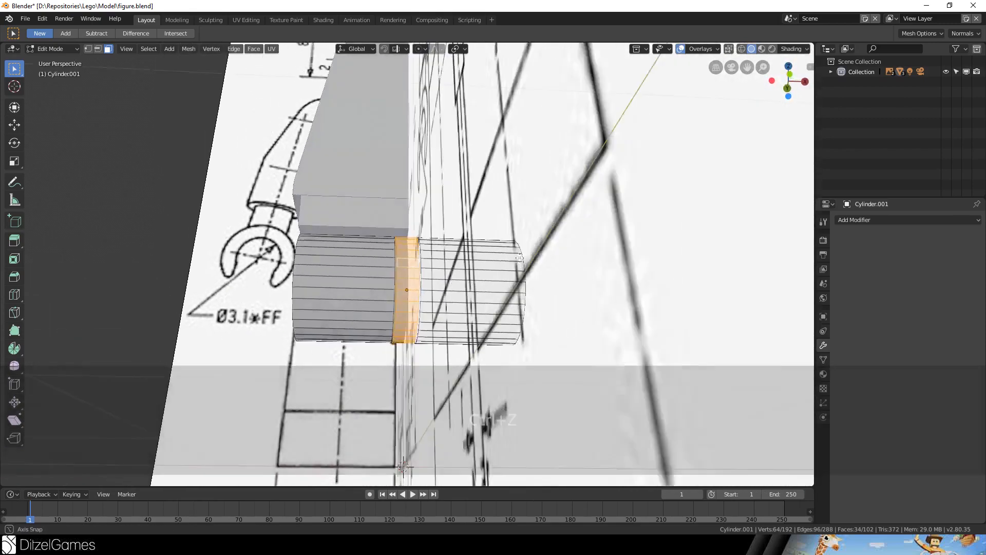
pyautogui.scroll(5, 519, 257)
pyautogui.scroll(-5, 519, 257)
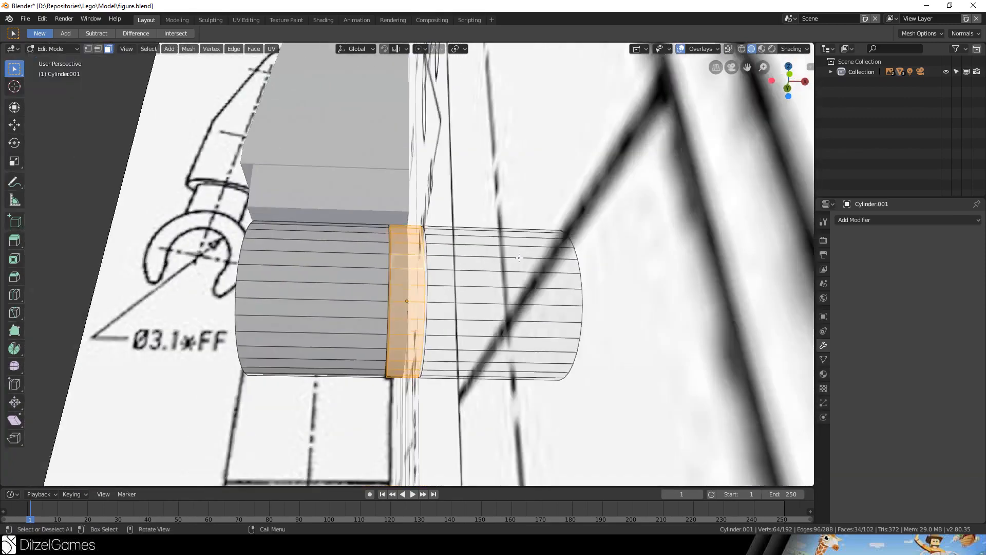
# Select one face at the upper edge of the cylinder's middle section beneath the torso and enable X-ray display
pyautogui.press('3')
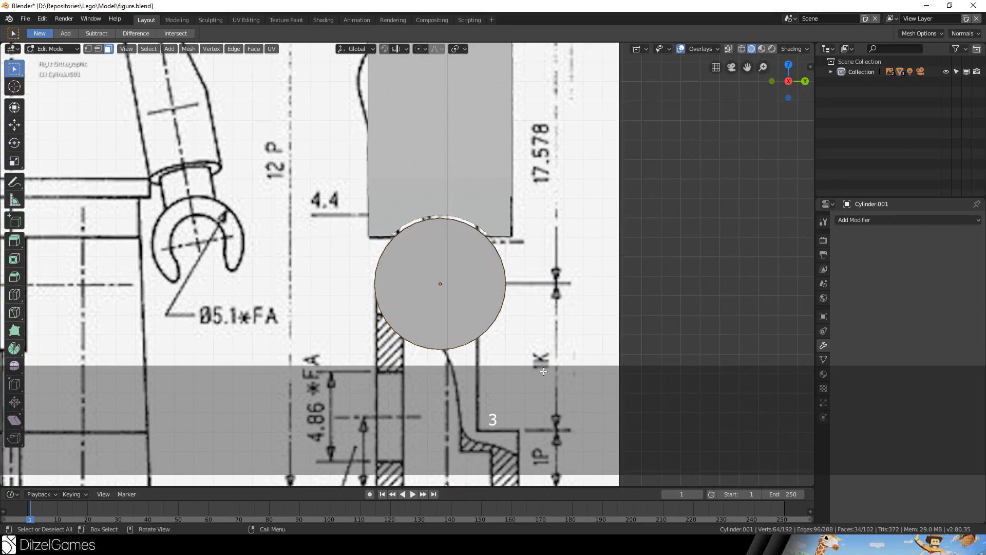
pyautogui.press('7')
pyautogui.press('3')
pyautogui.press('1')
pyautogui.scroll(6, 543, 370)
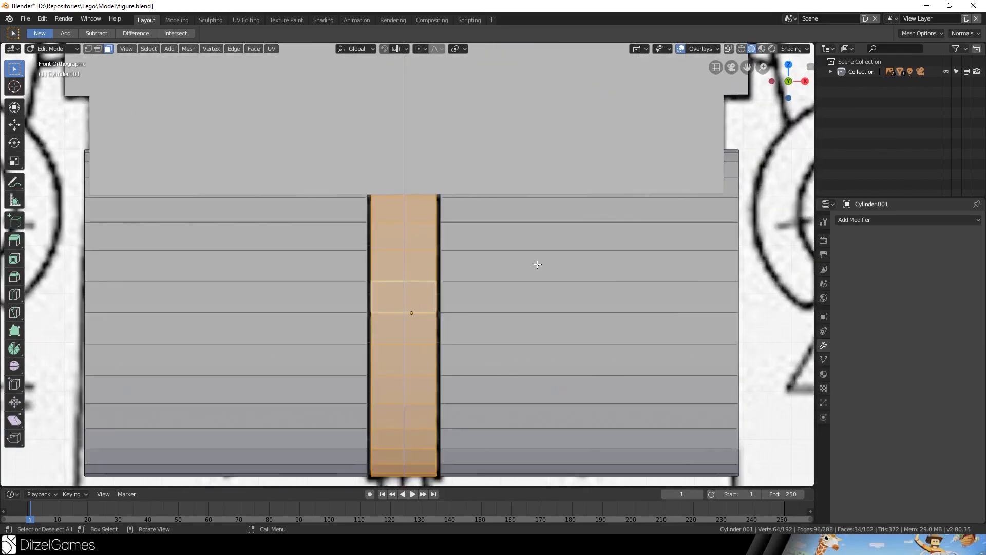
pyautogui.moveTo(538, 266); pyautogui.dragTo(426, 216, button='middle')
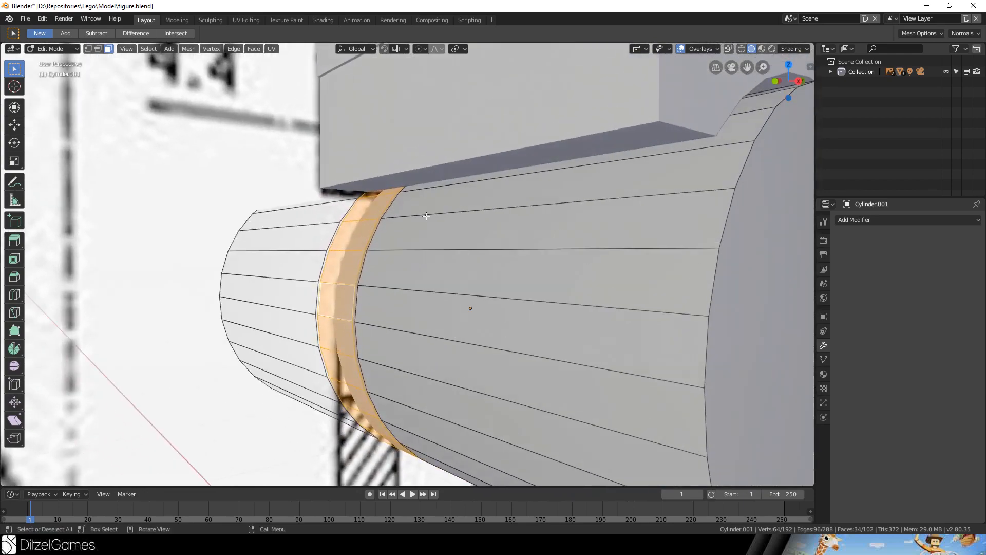
pyautogui.moveTo(387, 190); pyautogui.dragTo(420, 261, button='middle')
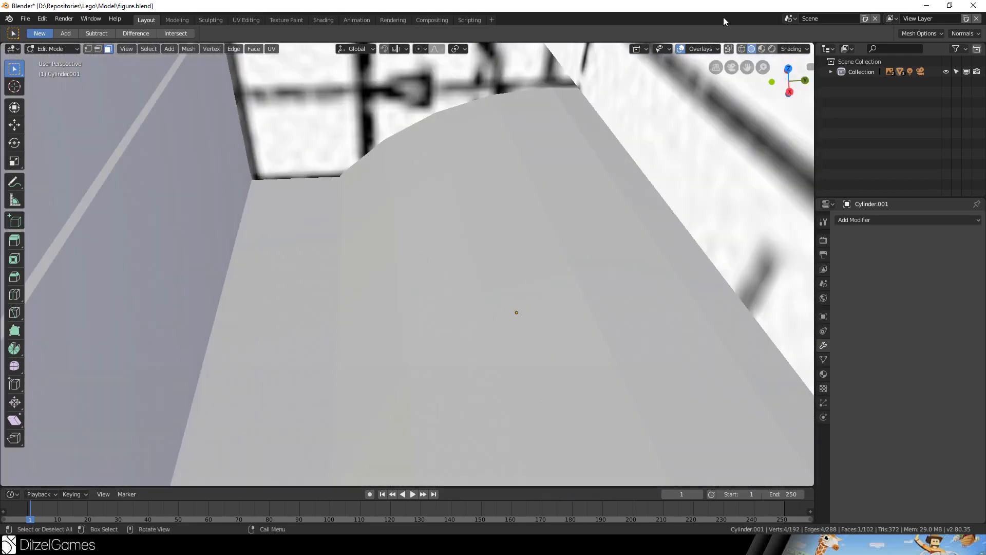
pyautogui.click(679, 48)
pyautogui.click(679, 48)
pyautogui.click(728, 48)
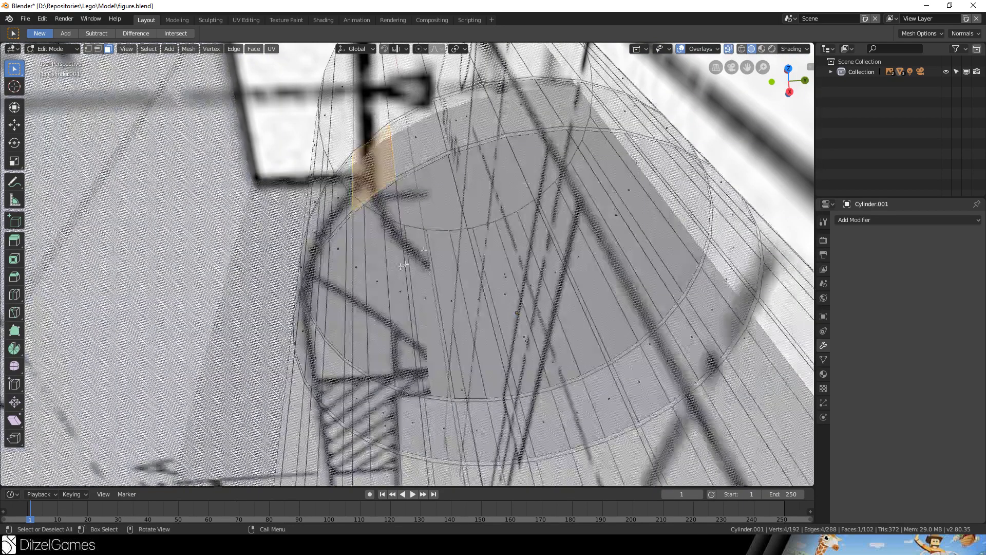
# Extend the selection to the seven adjoining upper faces of the middle section, leaving out faces of the outer sections
pyautogui.keyDown('shift'); pyautogui.click(440, 137); pyautogui.keyUp('shift')
pyautogui.keyDown('shift'); pyautogui.click(646, 112); pyautogui.keyUp('shift')
pyautogui.moveTo(646, 111); pyautogui.dragTo(567, 114, button='middle')
pyautogui.scroll(-3, 742, 407)
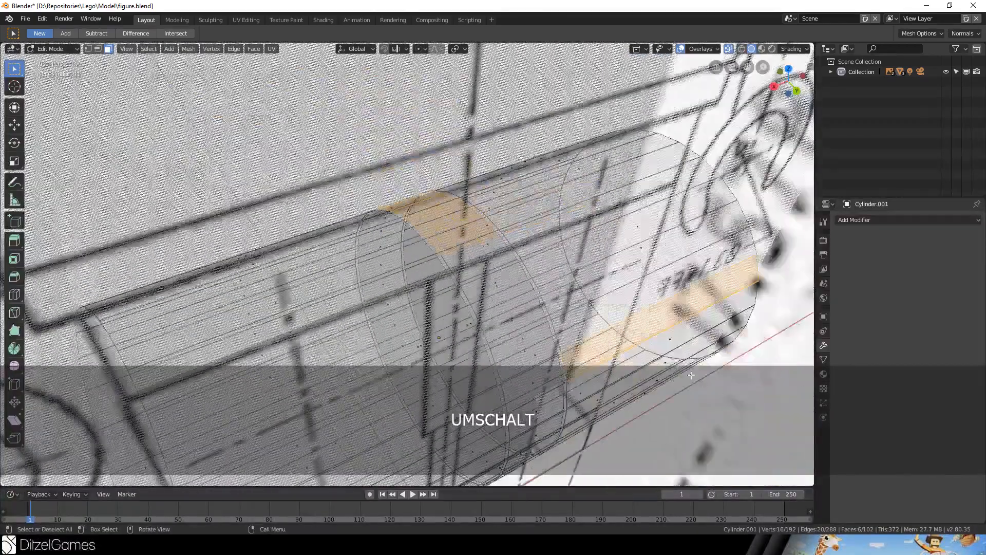
pyautogui.scroll(3, 470, 258)
pyautogui.moveTo(470, 257); pyautogui.dragTo(736, 272, button='middle')
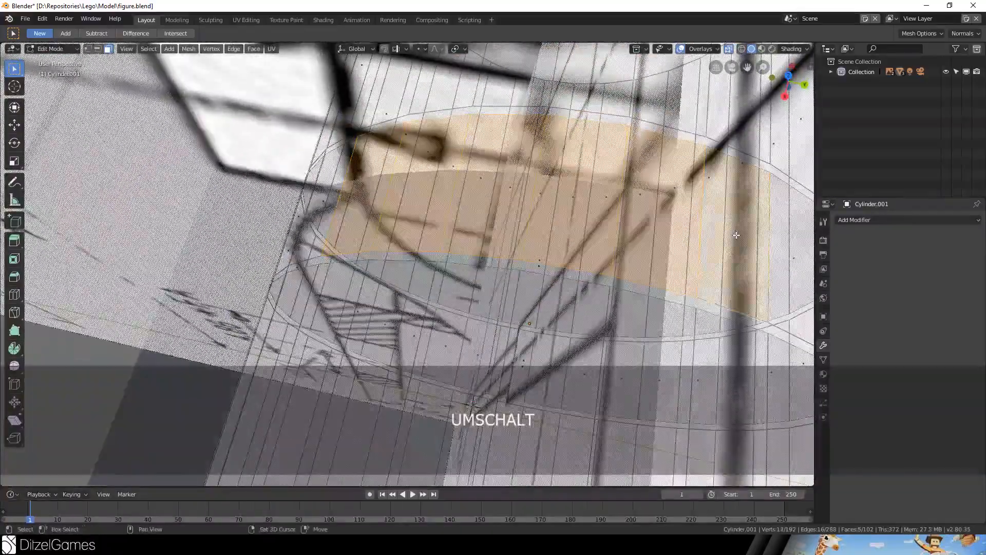
pyautogui.keyDown('shift'); pyautogui.click(737, 271); pyautogui.keyUp('shift')
pyautogui.keyDown('shift'); pyautogui.click(793, 262); pyautogui.keyUp('shift')
pyautogui.moveTo(793, 262); pyautogui.dragTo(806, 78, button='middle')
pyautogui.scroll(-5, 664, 300)
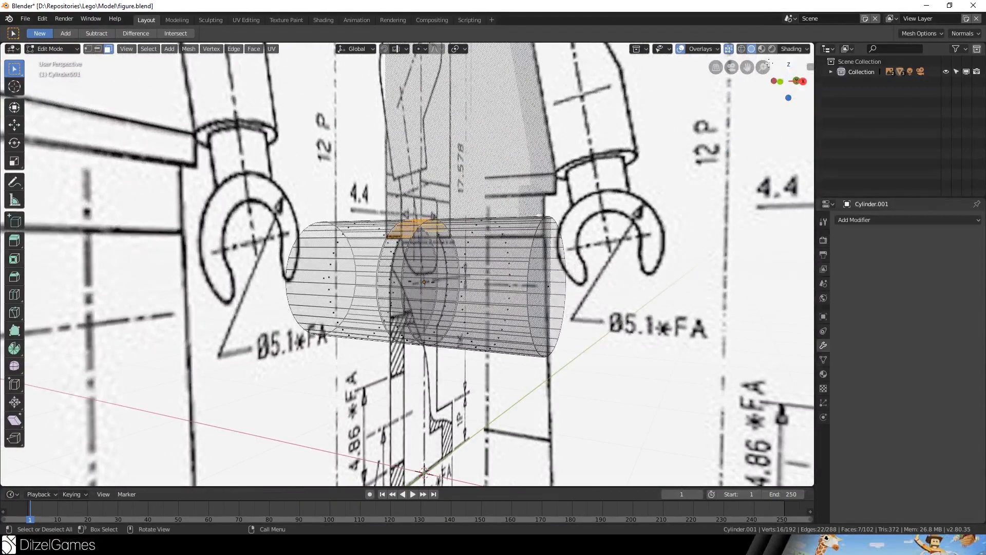
# Turn off X-ray and extrude the selected upper faces slightly upward toward the torso in the side view
pyautogui.click(729, 49)
pyautogui.moveTo(565, 236); pyautogui.dragTo(437, 234, button='middle')
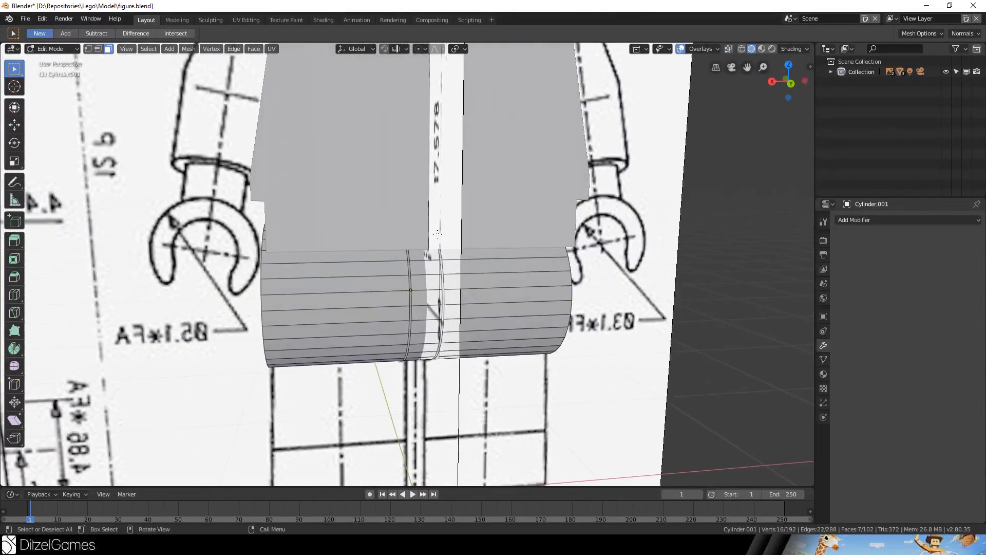
pyautogui.press('KP_3')
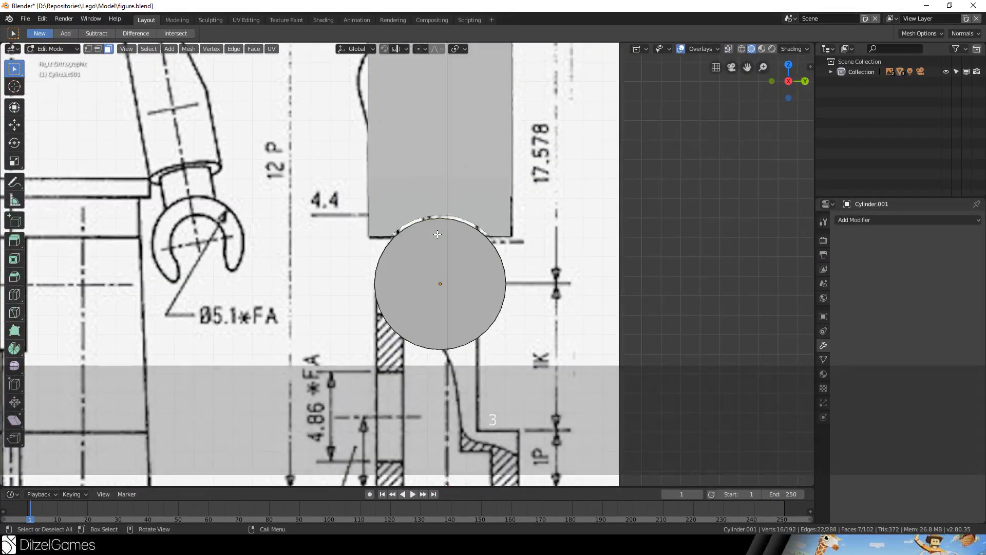
pyautogui.press('e')
pyautogui.click(445, 222)
# Select nine adjacent lengthwise edges along the underside of one outer cylinder section in edge mode and delete their vertices
pyautogui.moveTo(445, 222); pyautogui.dragTo(431, 303, button='middle')
pyautogui.scroll(3, 431, 303)
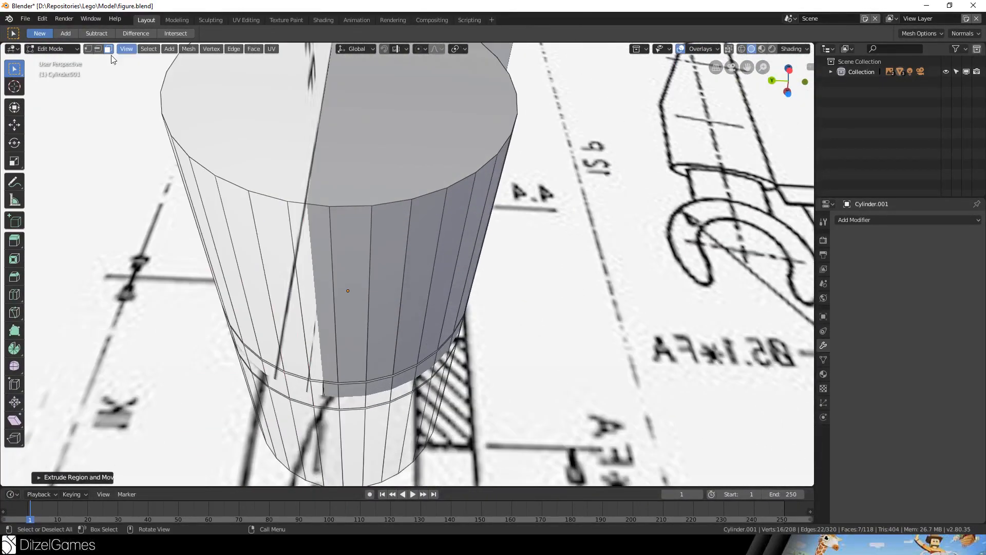
pyautogui.click(97, 50)
pyautogui.scroll(-7, 360, 205)
pyautogui.moveTo(442, 221); pyautogui.dragTo(369, 336, button='middle')
pyautogui.scroll(6, 417, 214)
pyautogui.click(417, 214)
pyautogui.keyDown('shift'); pyautogui.click(443, 221); pyautogui.keyUp('shift')
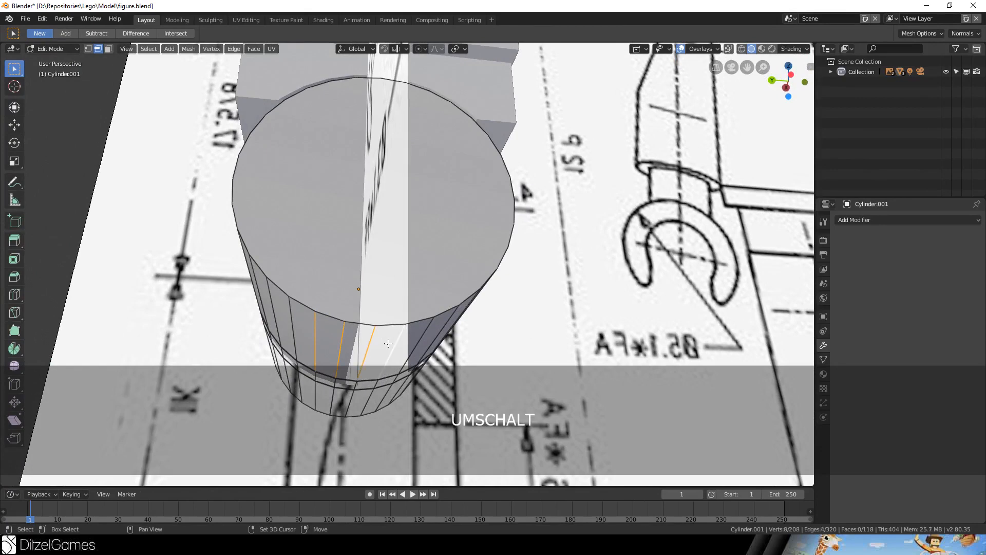
pyautogui.keyDown('shift'); pyautogui.click(429, 331); pyautogui.keyUp('shift')
pyautogui.moveTo(429, 331); pyautogui.dragTo(394, 361, button='middle')
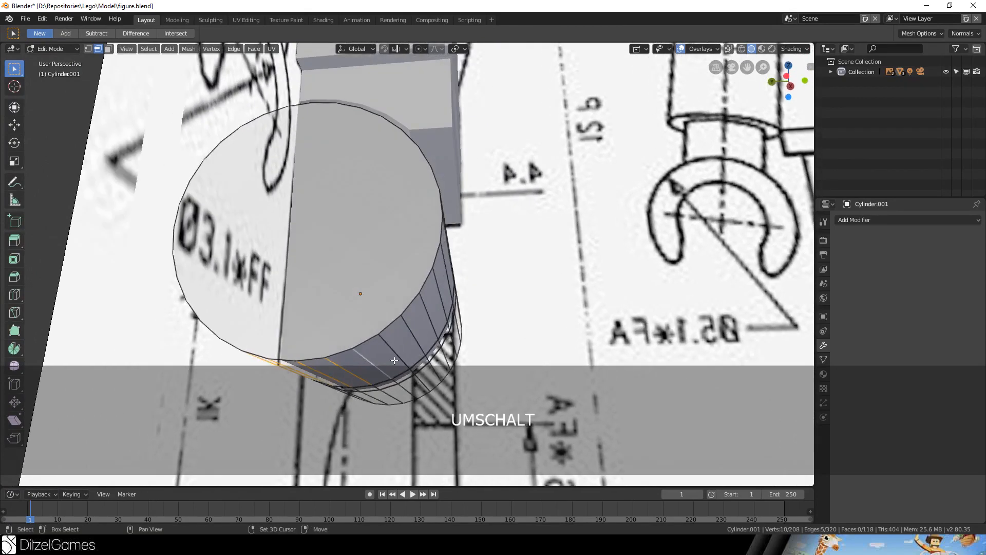
pyautogui.keyDown('shift'); pyautogui.click(436, 325); pyautogui.keyUp('shift')
pyautogui.moveTo(436, 325); pyautogui.dragTo(368, 355, button='middle')
pyautogui.keyDown('shift'); pyautogui.click(435, 310); pyautogui.keyUp('shift')
pyautogui.press('Delete')
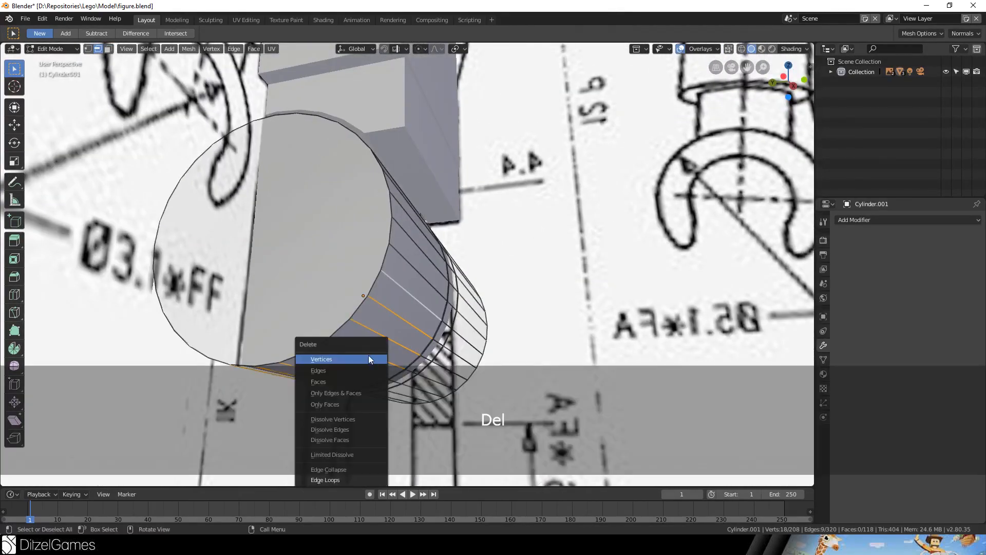
pyautogui.click(341, 359)
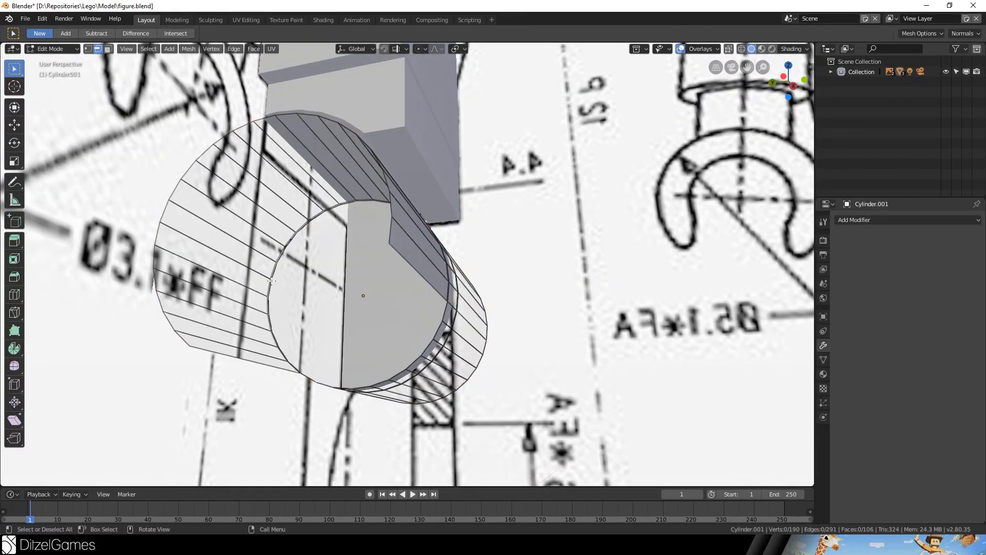
# Select the open boundary loop at each end of the cut outer section in vertex mode and fill both with faces
pyautogui.click(87, 50)
pyautogui.keyDown('alt'); pyautogui.click(392, 247); pyautogui.keyUp('alt')
pyautogui.moveTo(395, 246); pyautogui.dragTo(480, 265, button='middle')
pyautogui.press('f')
pyautogui.keyDown('alt'); pyautogui.click(459, 279); pyautogui.keyUp('alt')
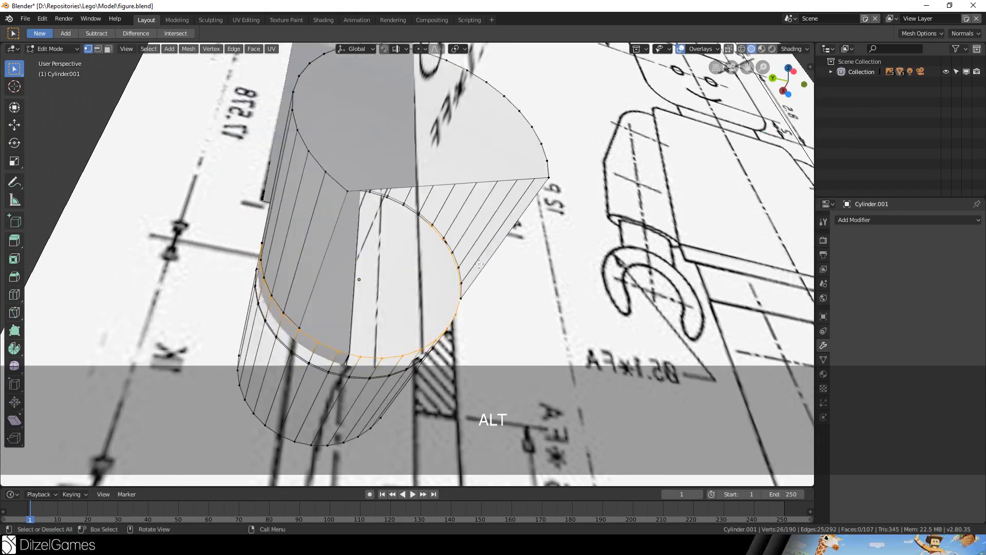
pyautogui.keyDown('alt'); pyautogui.click(461, 266); pyautogui.keyUp('alt')
pyautogui.keyDown('alt'); pyautogui.click(459, 282); pyautogui.keyUp('alt')
pyautogui.keyDown('alt'); pyautogui.click(461, 266); pyautogui.keyUp('alt')
pyautogui.keyDown('alt'); pyautogui.click(441, 235); pyautogui.keyUp('alt')
pyautogui.press('f')
# Select the two vertices of the cut section's upper lengthwise edge and extrude it about 0.24 m down along the reference leg line
pyautogui.moveTo(440, 235); pyautogui.dragTo(454, 302, button='middle')
pyautogui.click(454, 300)
pyautogui.keyDown('shift'); pyautogui.click(419, 222); pyautogui.keyUp('shift')
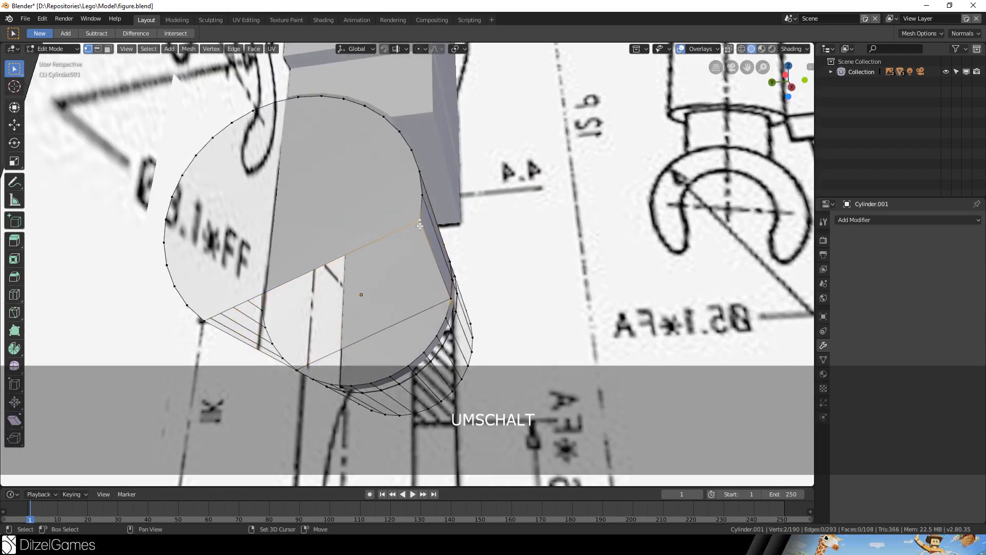
pyautogui.keyDown('shift'); pyautogui.click(451, 300); pyautogui.keyUp('shift')
pyautogui.moveTo(451, 300); pyautogui.dragTo(411, 306, button='middle')
pyautogui.press('KP_1')
pyautogui.press('KP_3')
pyautogui.scroll(-4, 422, 359)
pyautogui.scroll(4, 422, 359)
pyautogui.keyDown('shift'); pyautogui.moveTo(422, 359); pyautogui.dragTo(422, 290, button='middle'); pyautogui.keyUp('shift')
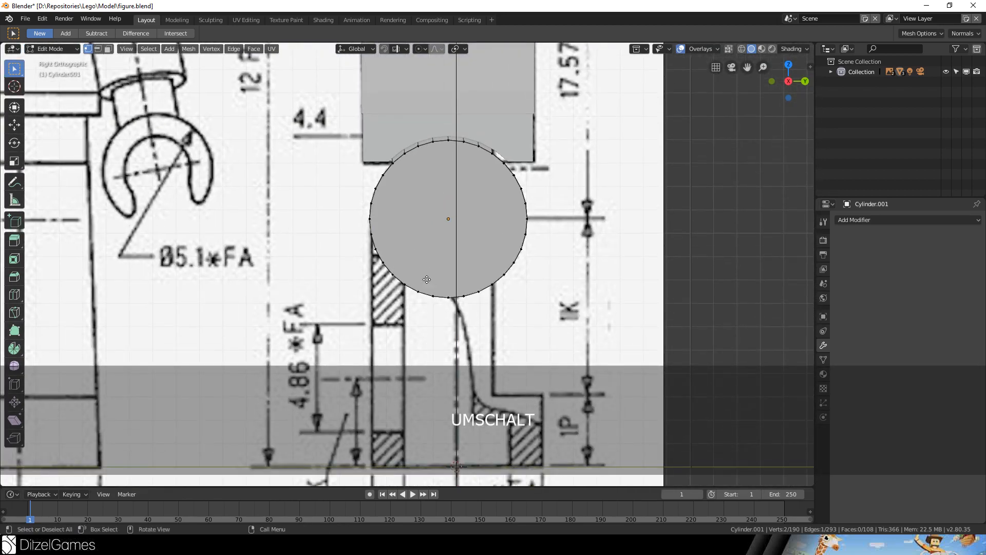
pyautogui.press('e')
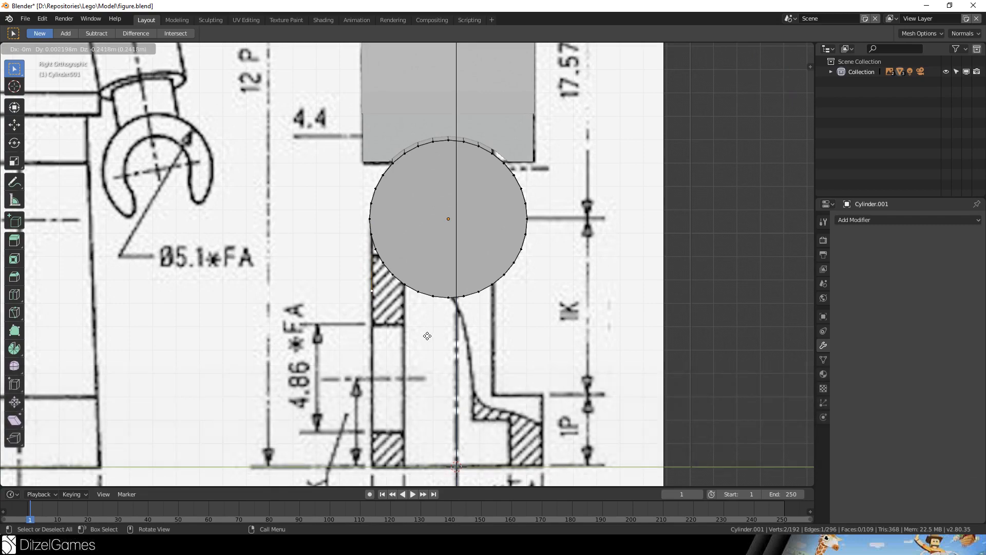
pyautogui.click(428, 339)
# Fill the triangular gaps between the extruded face and the cut at both ends of the outer section, undoing wrong fills
pyautogui.moveTo(428, 339); pyautogui.dragTo(624, 269, button='middle')
pyautogui.moveTo(525, 257); pyautogui.dragTo(439, 239, button='middle')
pyautogui.keyDown('shift'); pyautogui.click(451, 293); pyautogui.keyUp('shift')
pyautogui.moveTo(451, 292); pyautogui.dragTo(426, 310, button='middle')
pyautogui.keyDown('shift'); pyautogui.click(288, 284); pyautogui.keyUp('shift')
pyautogui.press('f')
pyautogui.moveTo(291, 301); pyautogui.dragTo(334, 199, button='middle')
pyautogui.hotkey('ctrl', 'z')
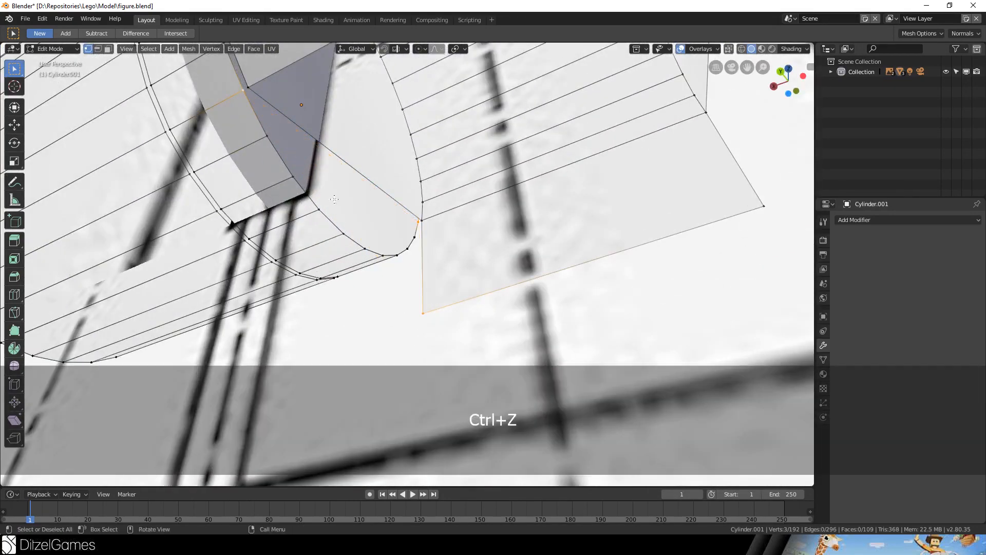
pyautogui.keyDown('shift'); pyautogui.click(241, 89); pyautogui.keyUp('shift')
pyautogui.press('f')
pyautogui.moveTo(439, 217); pyautogui.dragTo(419, 222, button='middle')
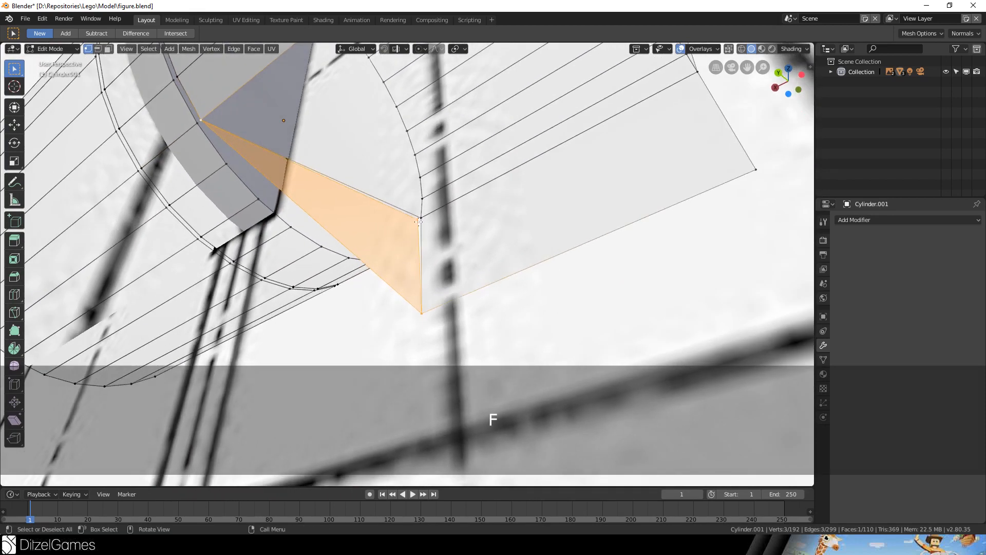
pyautogui.hotkey('ctrl', 'z')
pyautogui.press('f')
pyautogui.moveTo(434, 221); pyautogui.dragTo(553, 166, button='middle')
pyautogui.keyDown('shift'); pyautogui.click(568, 232); pyautogui.keyUp('shift')
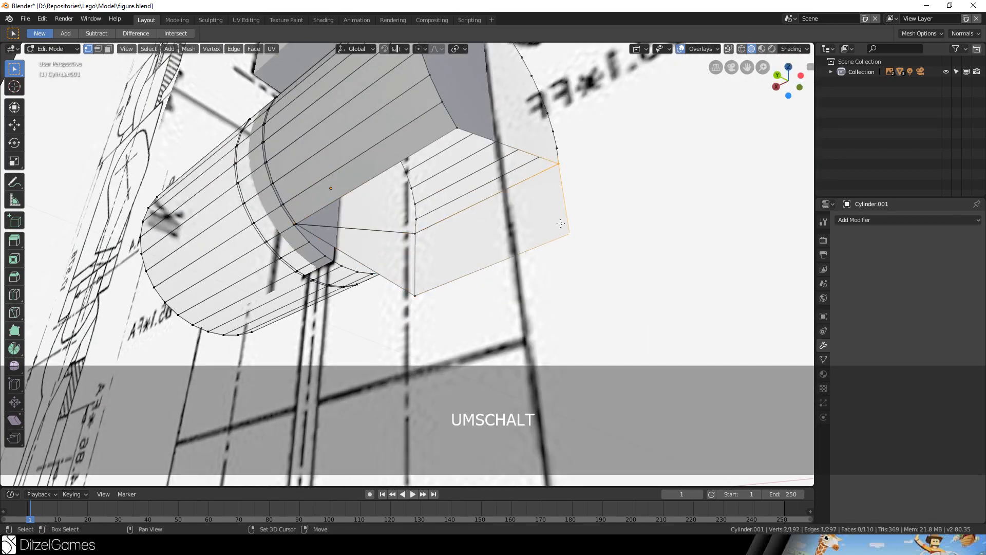
pyautogui.moveTo(534, 232); pyautogui.dragTo(465, 318, button='middle')
# Select the edge loop around the leg's open underside and extrude it down to the top of the foot in the side view
pyautogui.keyDown('alt'); pyautogui.click(424, 287); pyautogui.keyUp('alt')
pyautogui.moveTo(424, 288); pyautogui.dragTo(474, 274, button='middle')
pyautogui.press('KP_3')
pyautogui.press('KP_1')
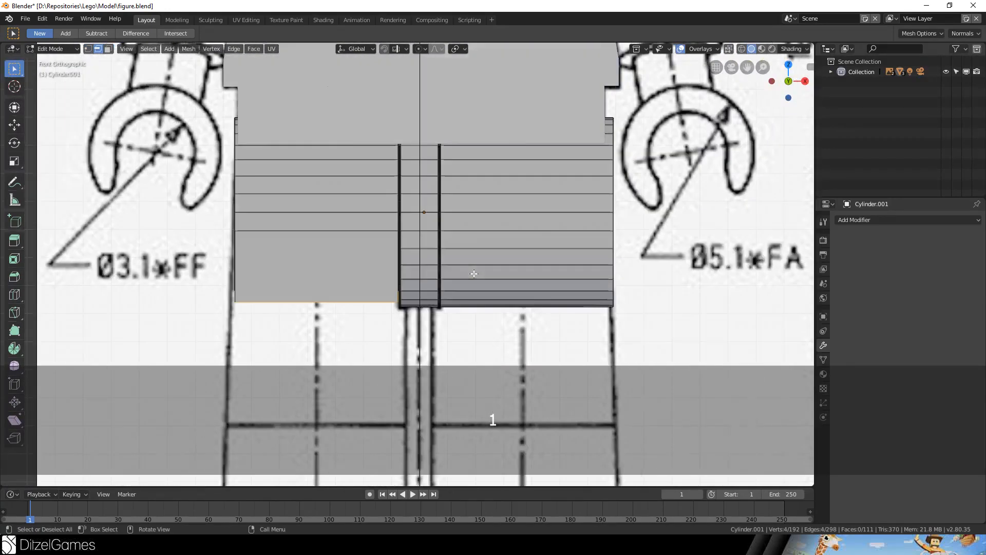
pyautogui.press('KP_3')
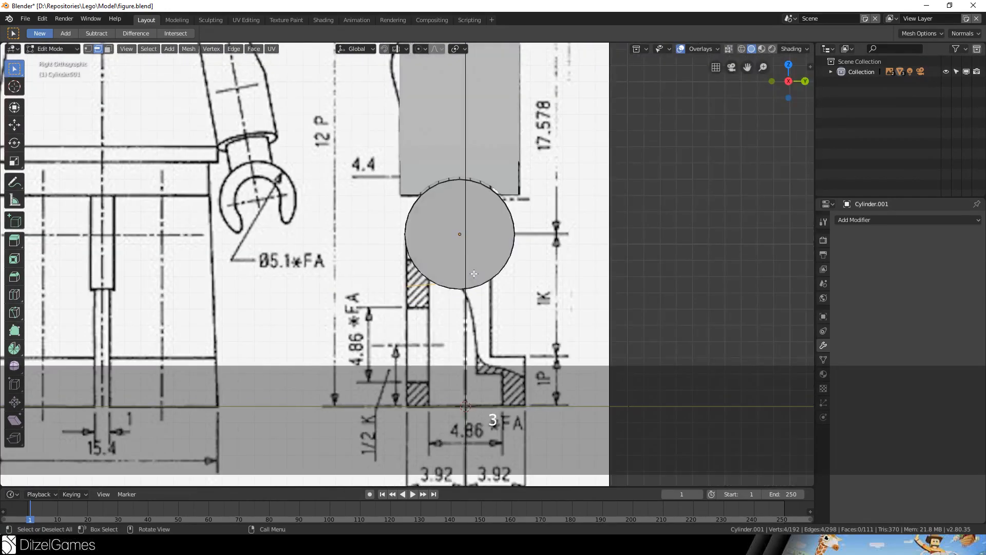
pyautogui.press('e')
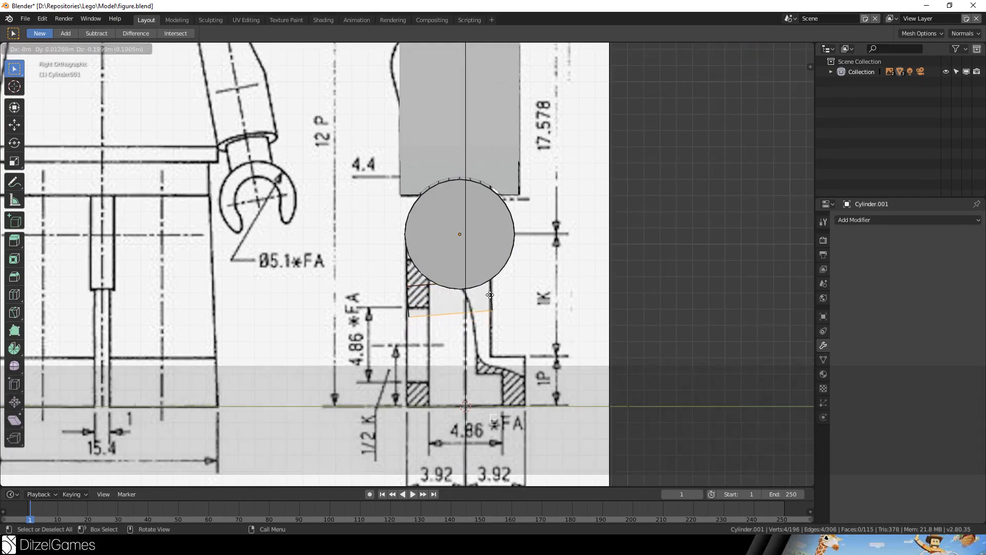
pyautogui.click(488, 339)
# Rotate and move the extruded loop level with the foot's top line, and extrude it about 0.30 m down to the sole line
pyautogui.scroll(5, 488, 340)
pyautogui.keyDown('shift'); pyautogui.moveTo(632, 427); pyautogui.dragTo(490, 181, button='middle'); pyautogui.keyUp('shift')
pyautogui.press('r')
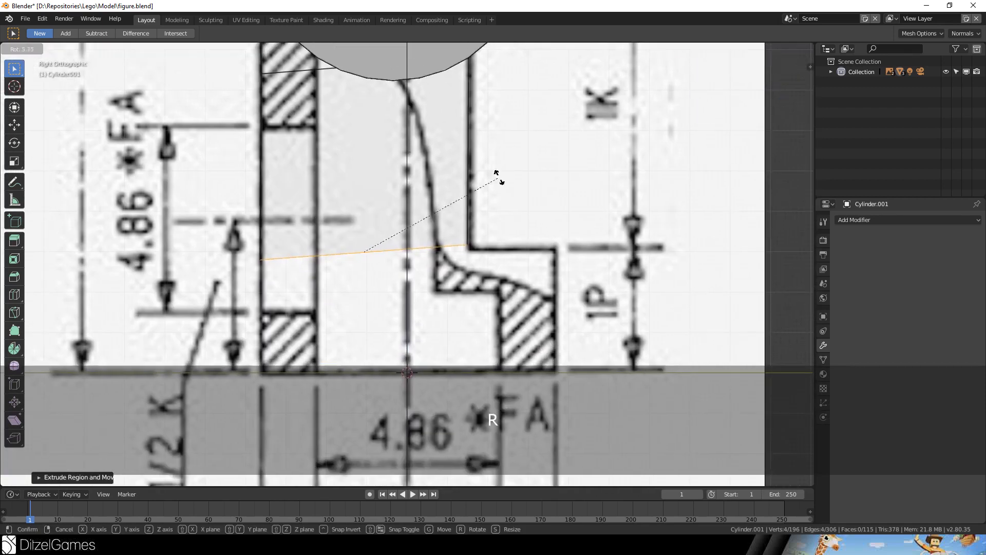
pyautogui.click(502, 185)
pyautogui.press('g')
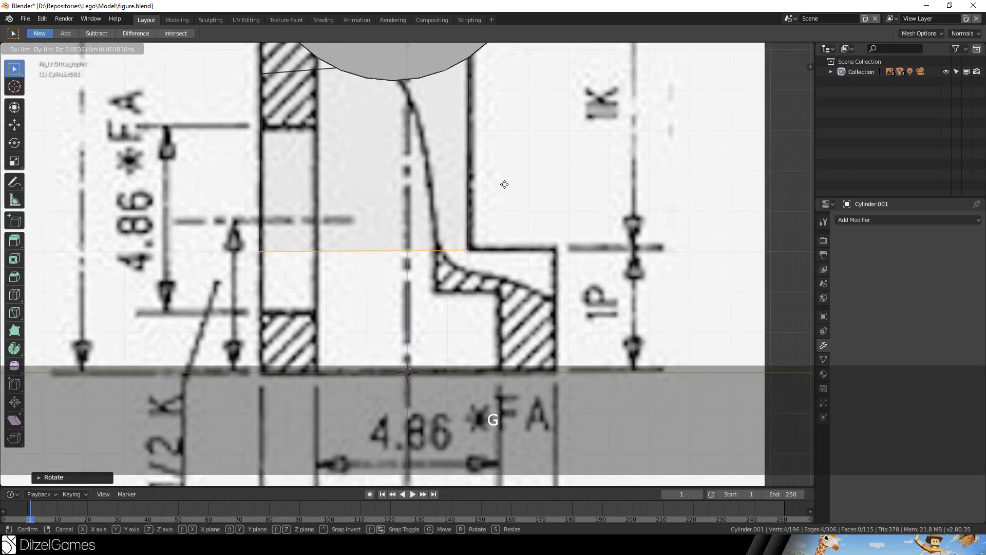
pyautogui.click(505, 184)
pyautogui.press('e')
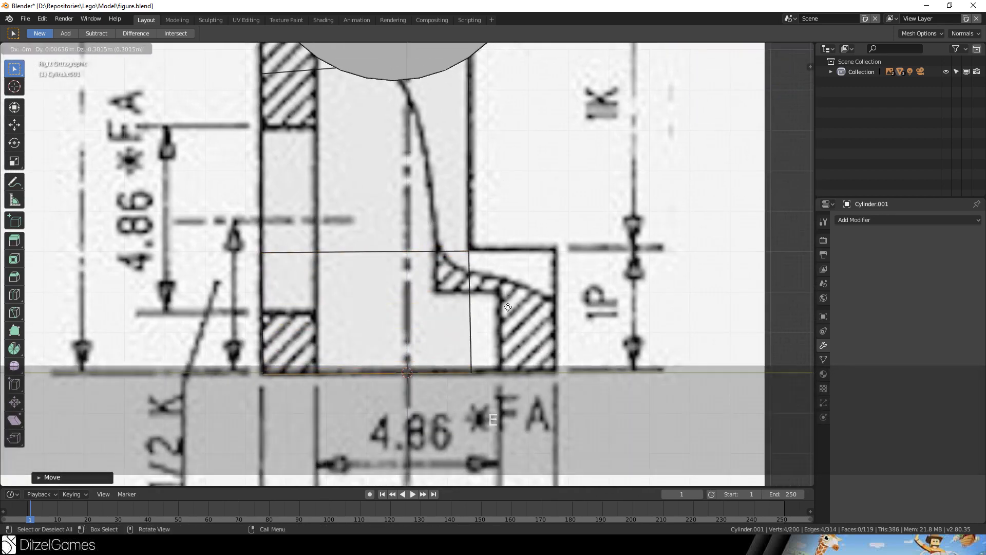
pyautogui.rightClick(506, 309)
# Select the lower face on the toe side in face mode and extrude it out to the reference toe line
pyautogui.moveTo(506, 308); pyautogui.dragTo(470, 307, button='middle')
pyautogui.click(108, 48)
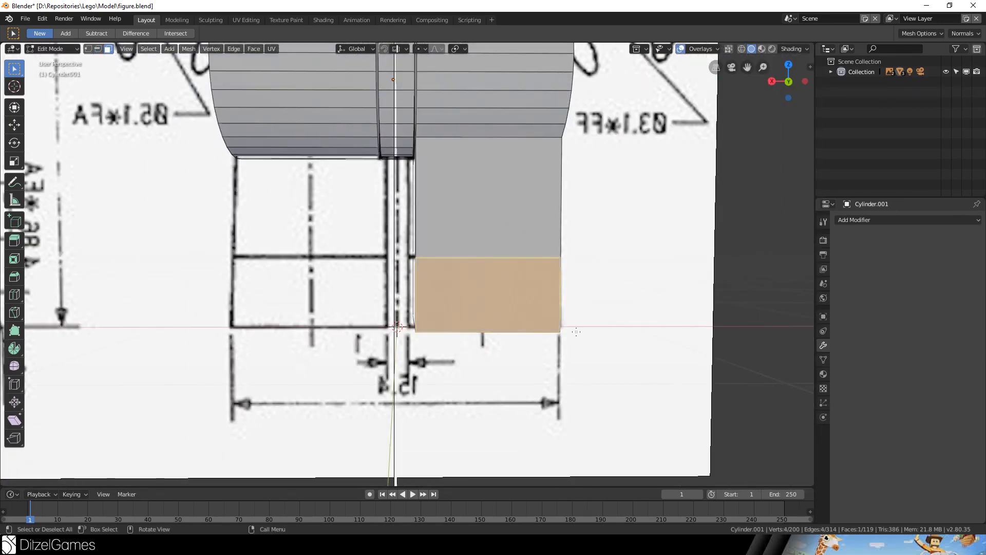
pyautogui.scroll(-3, 576, 332)
pyautogui.moveTo(601, 332); pyautogui.dragTo(616, 329, button='middle')
pyautogui.scroll(6, 634, 325)
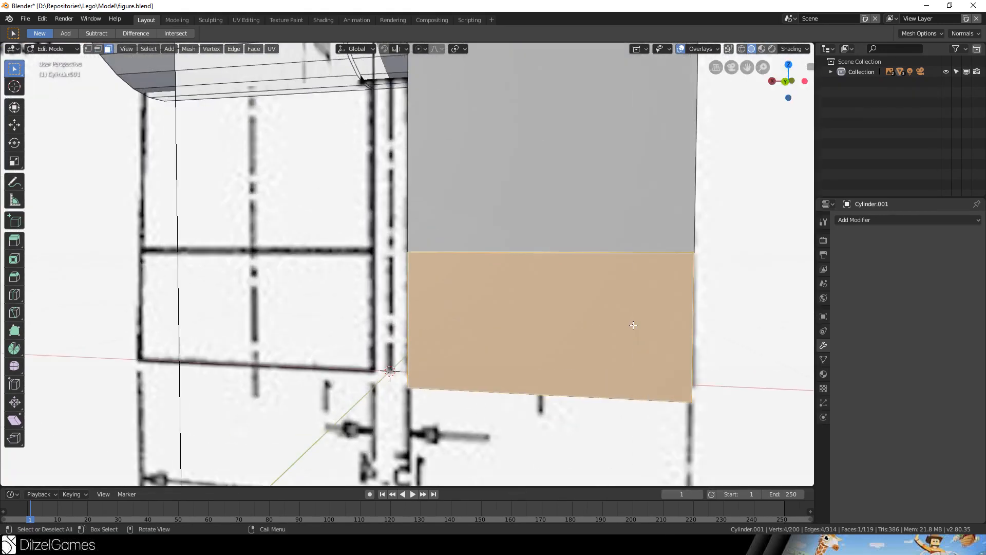
pyautogui.press('KP_3')
pyautogui.press('e')
pyautogui.click(721, 325)
pyautogui.moveTo(720, 325)
pyautogui.mouseDown(button='middle')
pyautogui.moveTo(621, 304)
pyautogui.moveTo(489, 362)
pyautogui.mouseUp(button='middle')
pyautogui.scroll(-4, 621, 305)
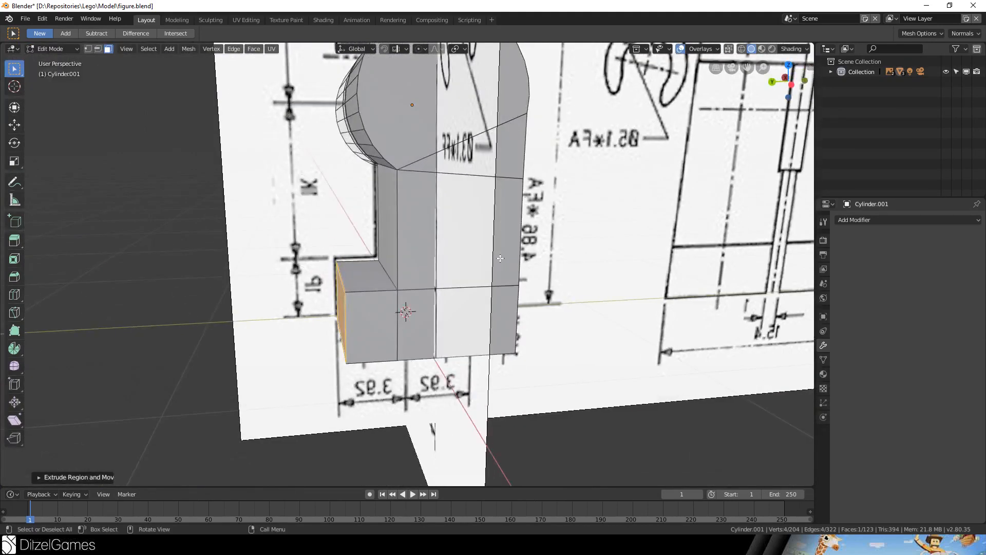
# Select the leg's outer side faces, and rotate and move them to follow the slanted leg outline in the front view
pyautogui.scroll(5, 489, 362)
pyautogui.keyDown('shift'); pyautogui.click(446, 365); pyautogui.keyUp('shift')
pyautogui.keyDown('shift'); pyautogui.click(508, 267); pyautogui.keyUp('shift')
pyautogui.keyDown('shift'); pyautogui.click(519, 208); pyautogui.keyUp('shift')
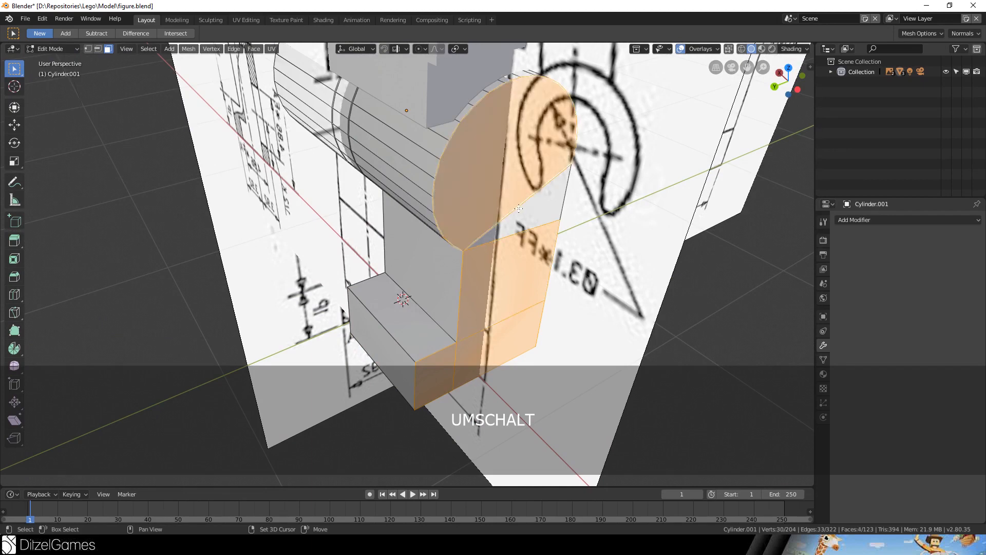
pyautogui.press('KP_3')
pyautogui.press('KP_1')
pyautogui.scroll(4, 519, 209)
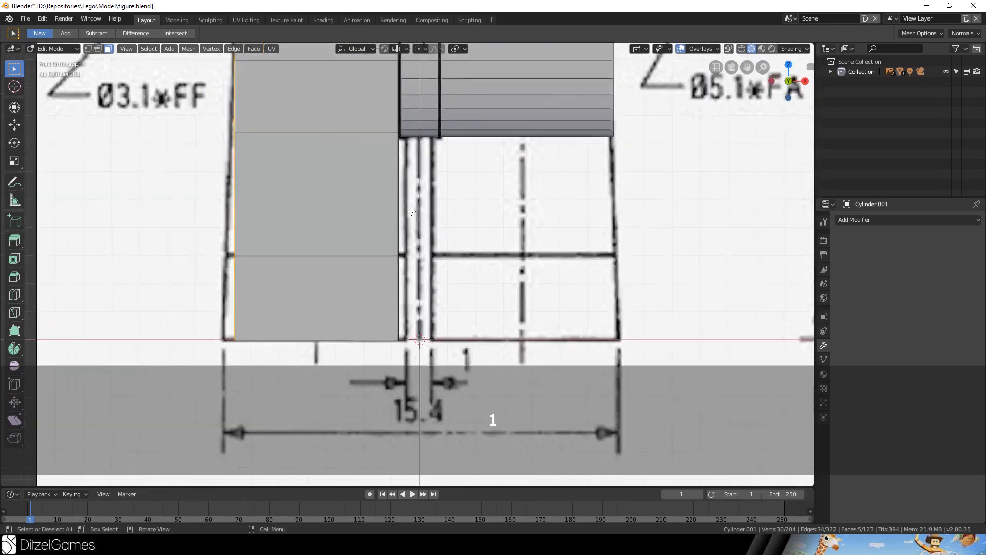
pyautogui.keyDown('shift'); pyautogui.moveTo(419, 192); pyautogui.dragTo(489, 202, button='middle'); pyautogui.keyUp('shift')
pyautogui.scroll(-5, 489, 203)
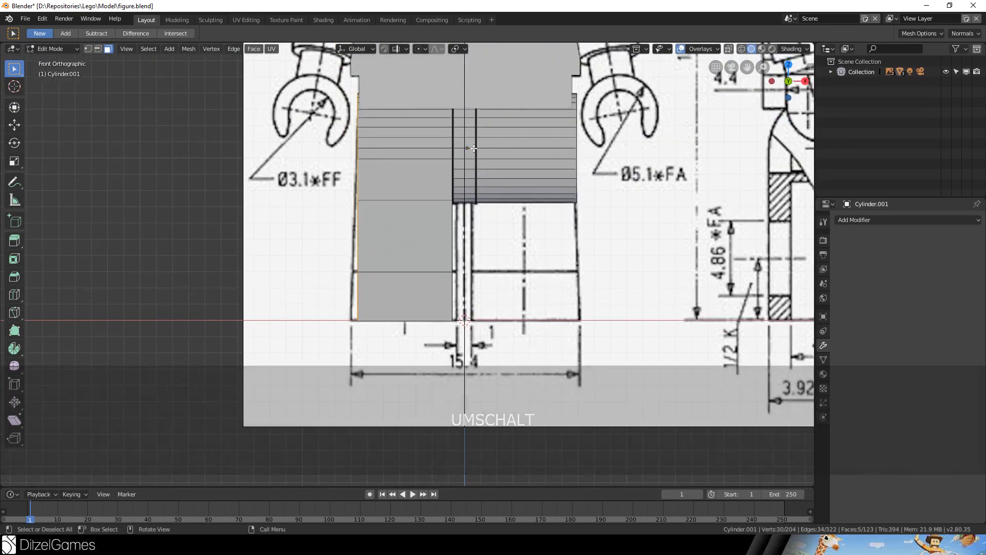
pyautogui.press('r')
pyautogui.click(480, 152)
pyautogui.press('g')
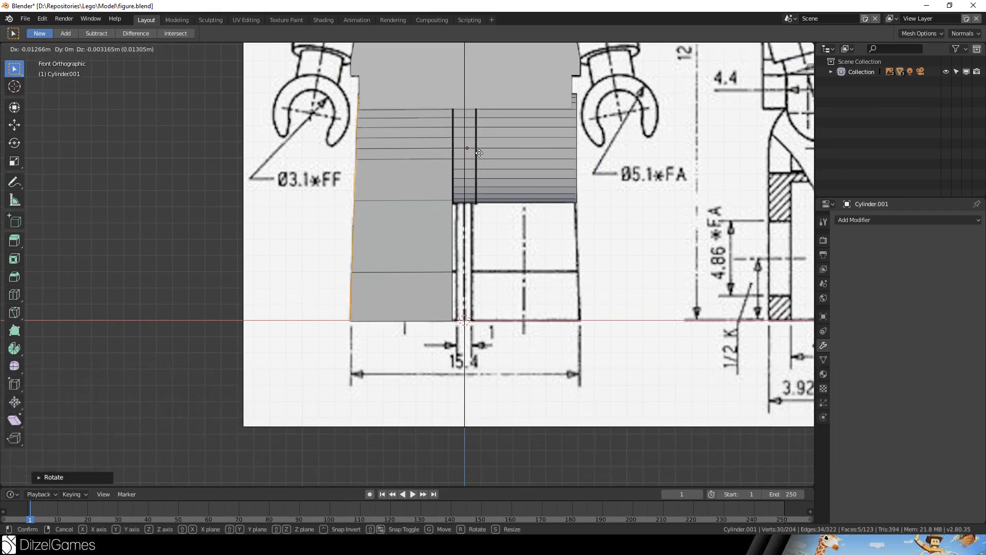
pyautogui.click(479, 153)
# Delete the edge crossing the leg's underside, and fill the edge loop around the sole with a single face
pyautogui.scroll(5, 430, 180)
pyautogui.moveTo(314, 169); pyautogui.dragTo(292, 246, button='middle')
pyautogui.scroll(-7, 461, 183)
pyautogui.scroll(4, 403, 266)
pyautogui.press('Tab')
pyautogui.moveTo(407, 220); pyautogui.dragTo(411, 195, button='middle')
pyautogui.press('Tab')
pyautogui.click(408, 206)
pyautogui.press('2')
pyautogui.press('Delete')
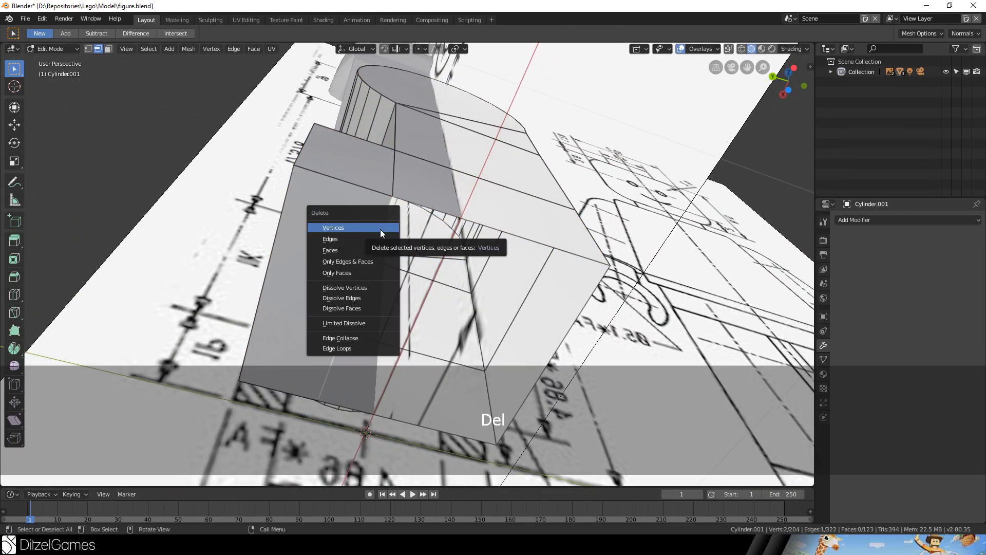
pyautogui.click(380, 239)
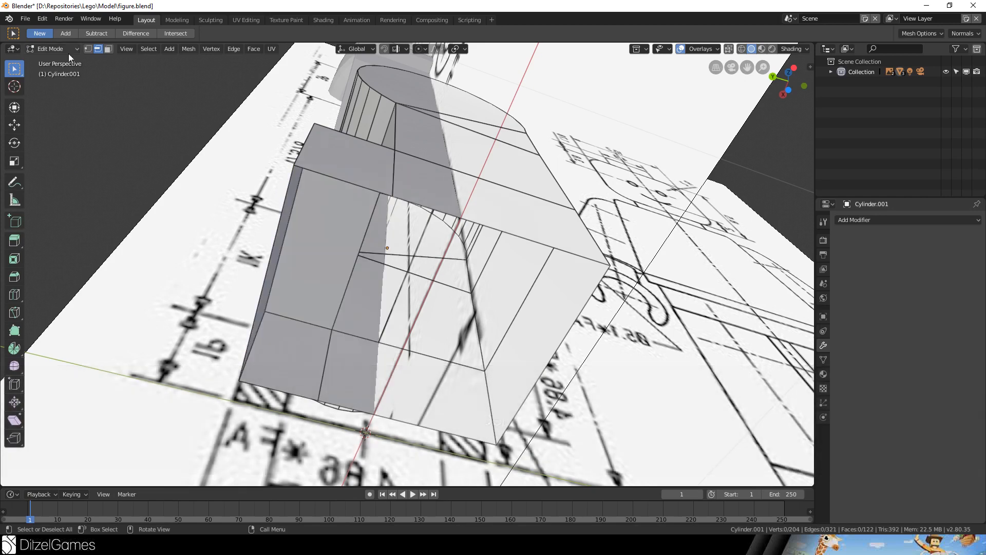
pyautogui.click(88, 49)
pyautogui.keyDown('alt'); pyautogui.click(498, 224); pyautogui.keyUp('alt')
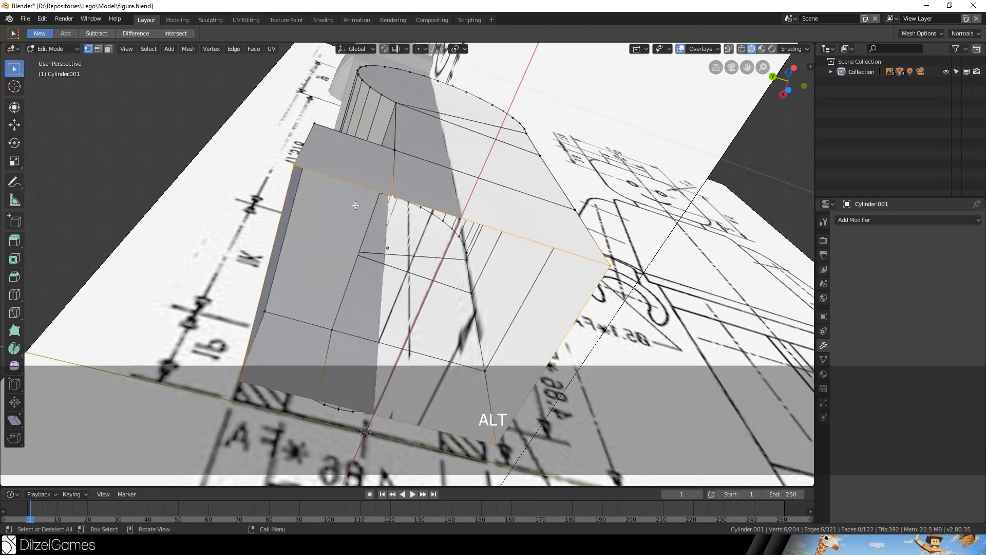
pyautogui.press('f')
# Extrude the sole face in place, scale it inward and move it to fit the 4.86 opening in the side view
pyautogui.scroll(-2, 500, 224)
pyautogui.scroll(3, 499, 224)
pyautogui.press('e')
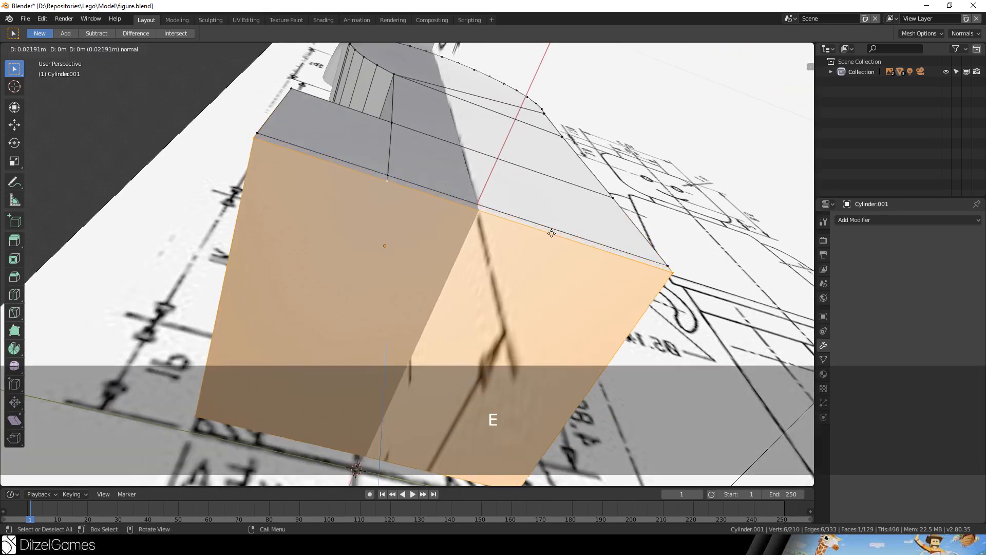
pyautogui.rightClick(553, 234)
pyautogui.press('s')
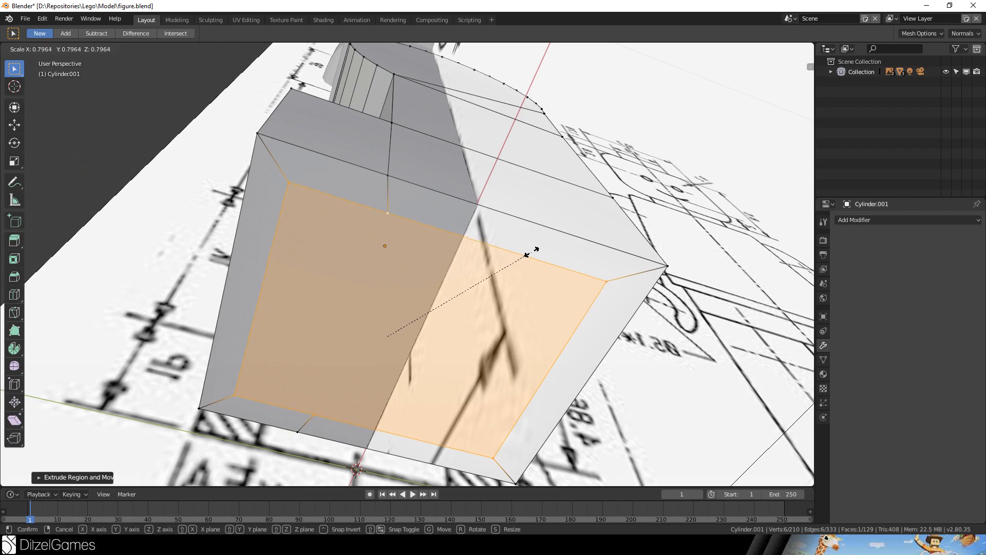
pyautogui.click(542, 251)
pyautogui.press('KP_3')
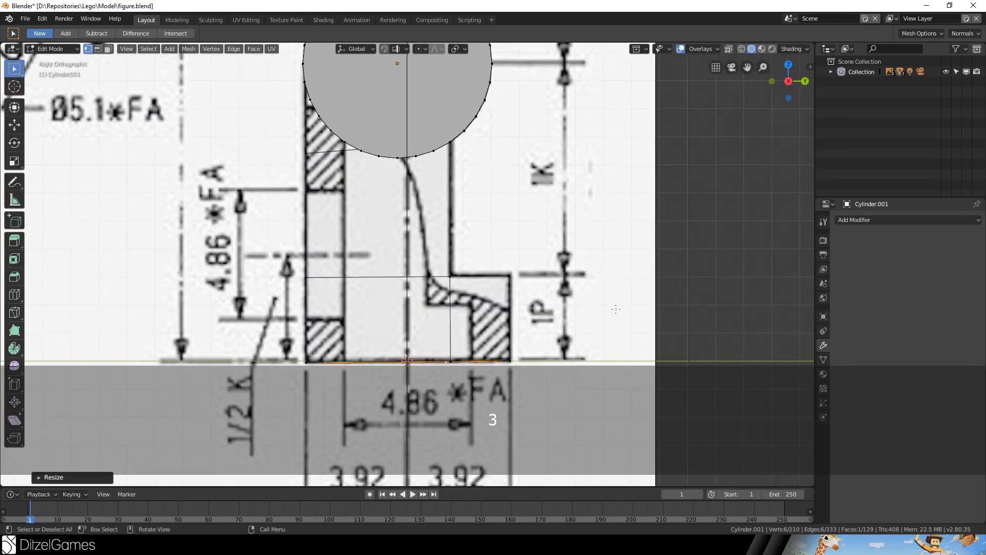
pyautogui.scroll(3, 615, 308)
pyautogui.keyDown('shift'); pyautogui.moveTo(598, 245); pyautogui.dragTo(604, 162, button='middle'); pyautogui.keyUp('shift')
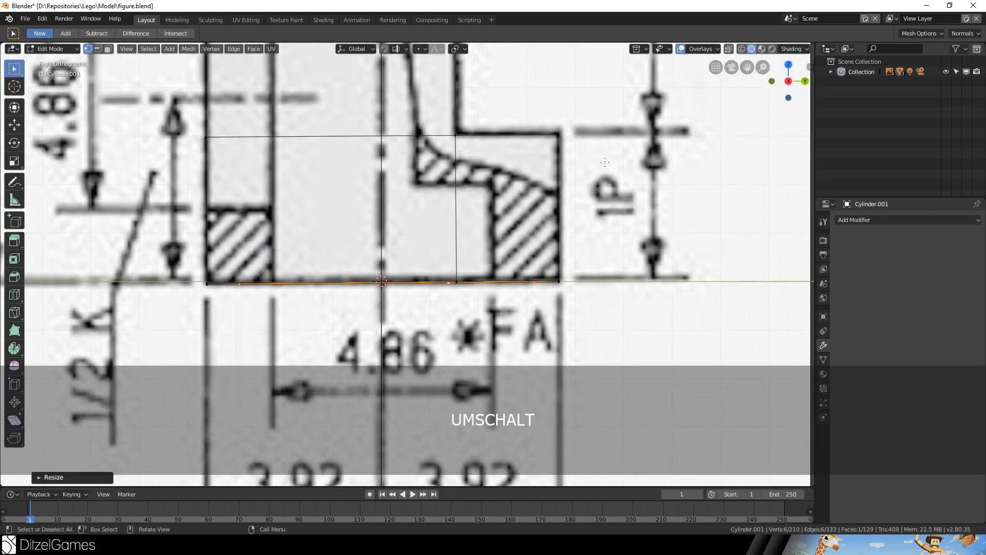
pyautogui.press('s')
pyautogui.click(534, 182)
pyautogui.press('g')
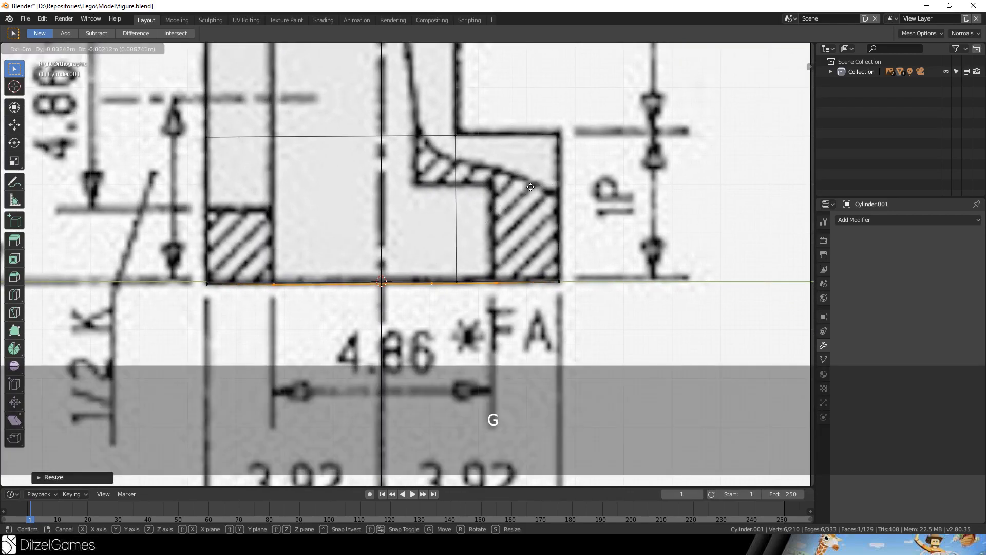
pyautogui.click(529, 185)
# Extrude the inset sole face and move it up into the foot to the cavity's ceiling line in the side view
pyautogui.press('e')
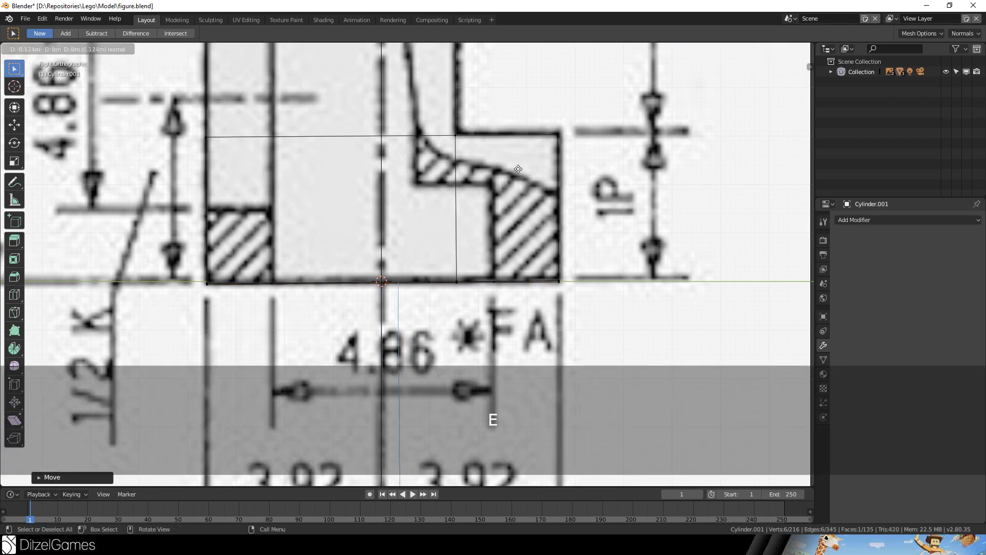
pyautogui.click(517, 151)
pyautogui.press('g')
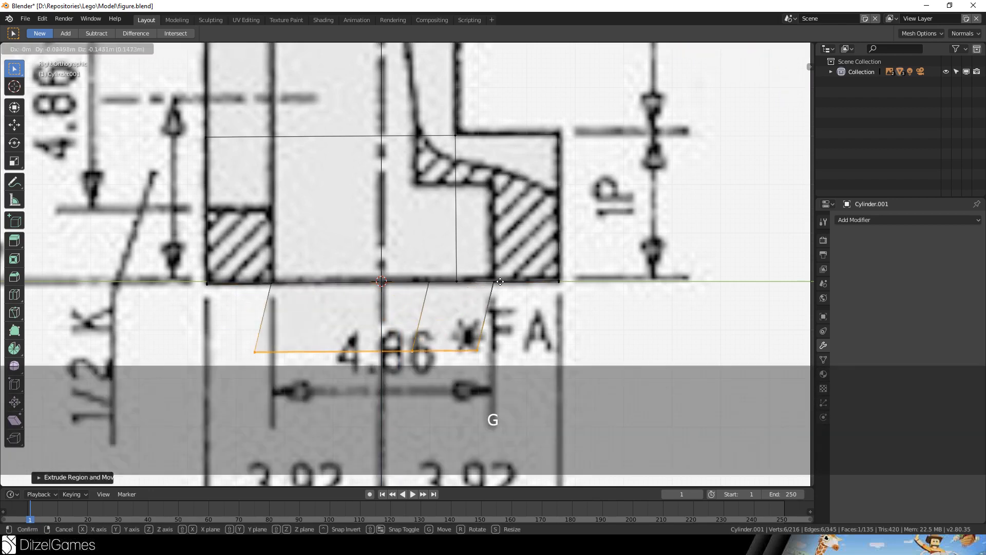
pyautogui.rightClick(502, 267)
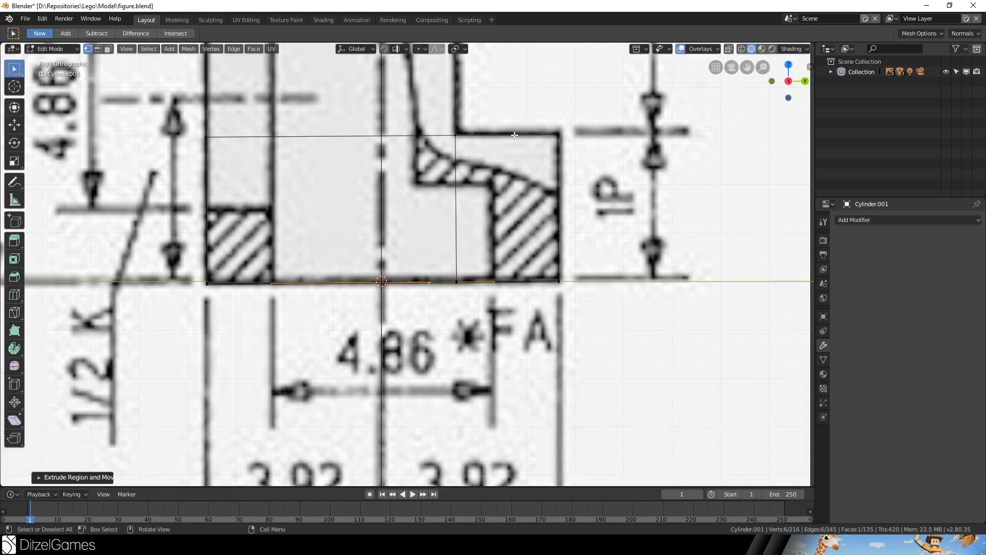
pyautogui.press('g')
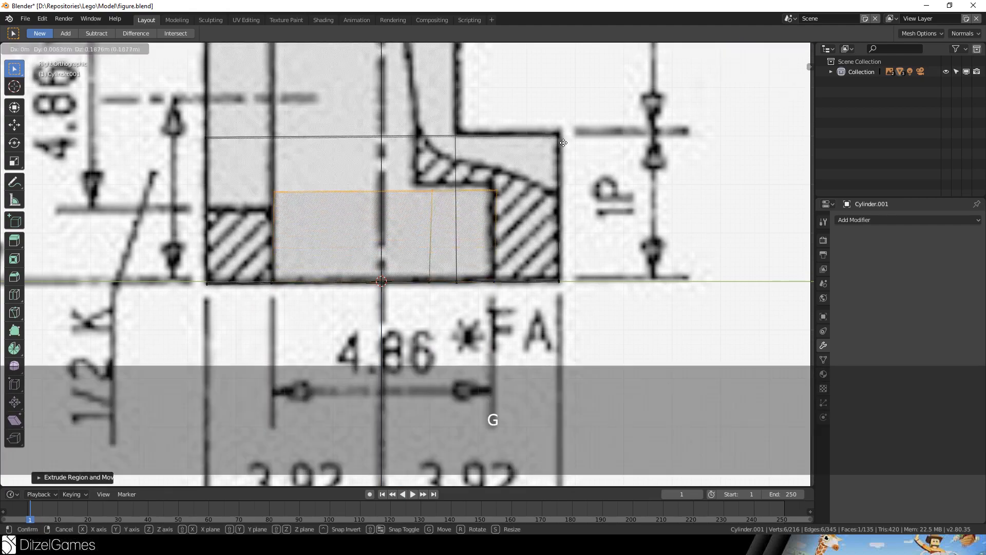
pyautogui.click(562, 139)
# Add a cylinder in object mode, and roughly move and scale it over the 4.86 hole in the side drawing
pyautogui.moveTo(562, 139); pyautogui.dragTo(369, 186, button='middle')
pyautogui.scroll(-6, 318, 180)
pyautogui.moveTo(485, 199); pyautogui.dragTo(476, 176, button='middle')
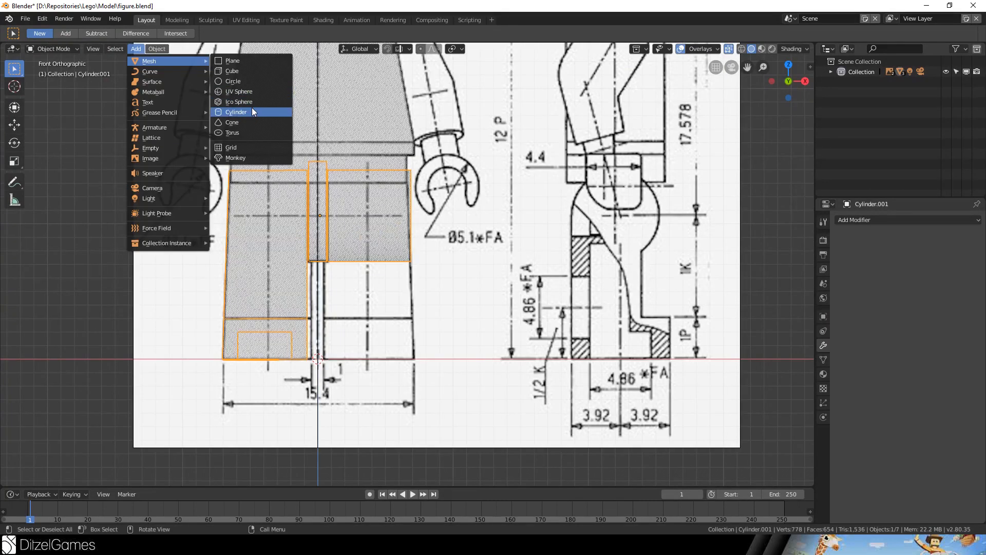
pyautogui.click(254, 112)
pyautogui.press('g')
pyautogui.press('s')
pyautogui.click(589, 257)
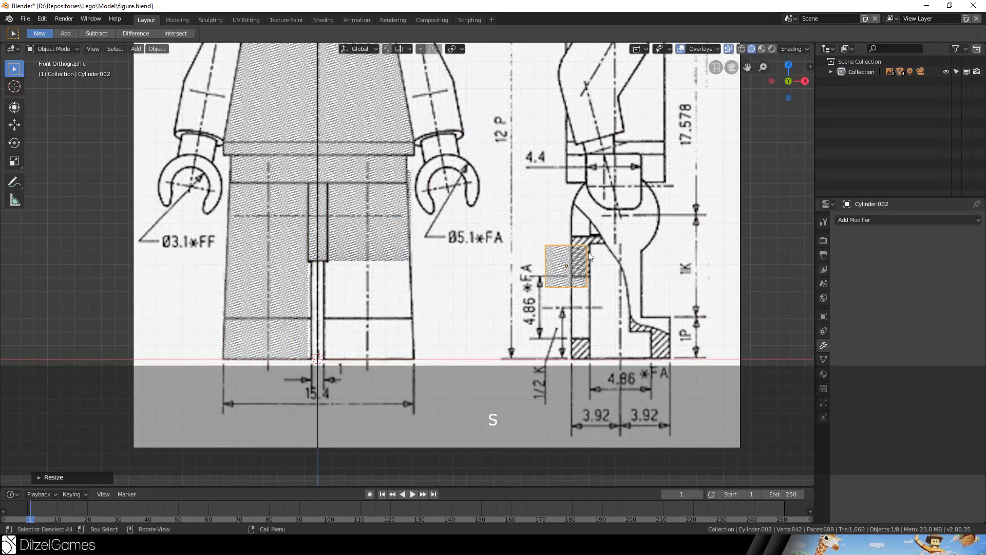
pyautogui.press('g')
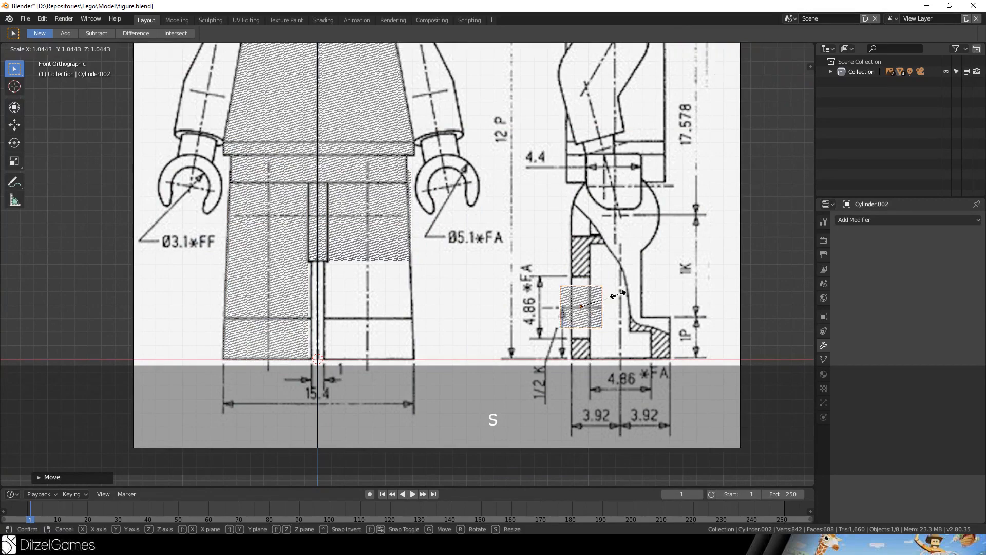
pyautogui.click(630, 293)
# Rotate the new cylinder 90 degrees
pyautogui.moveTo(627, 292)
pyautogui.mouseDown(button='middle')
pyautogui.moveTo(677, 273)
pyautogui.moveTo(631, 301)
pyautogui.mouseUp(button='middle')
pyautogui.press('KP_9')
pyautogui.press('KP_1')
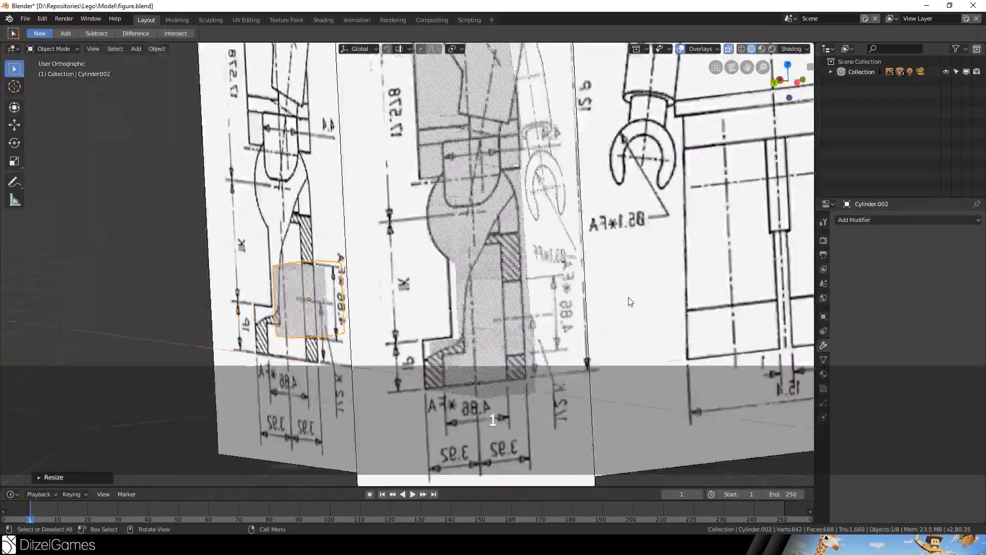
pyautogui.write('r90')
pyautogui.press('Return')
# Center the rotated cylinder on the hole's axis in the side drawing and scale it to the 4.86 diameter
pyautogui.moveTo(409, 208); pyautogui.dragTo(457, 225, button='middle')
pyautogui.press('KP_1')
pyautogui.scroll(5, 581, 287)
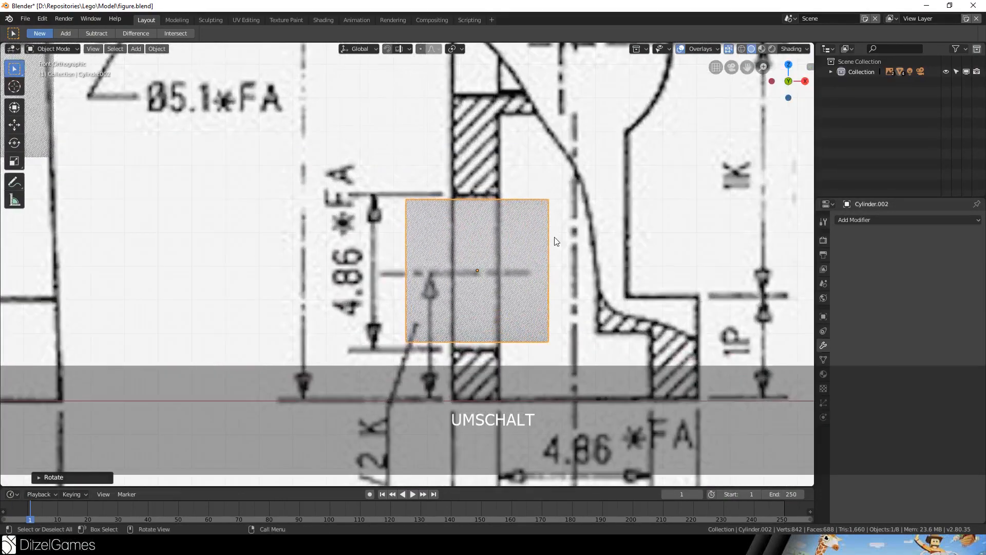
pyautogui.press('g')
pyautogui.click(601, 238)
pyautogui.press('s')
pyautogui.click(610, 235)
# Move the cylinder's whole mesh in edit mode into the lower back of the leg, and return to object mode
pyautogui.press('Tab')
pyautogui.scroll(-5, 580, 223)
pyautogui.moveTo(555, 210); pyautogui.dragTo(503, 217, button='middle')
pyautogui.press('KP_3')
pyautogui.press('KP_1')
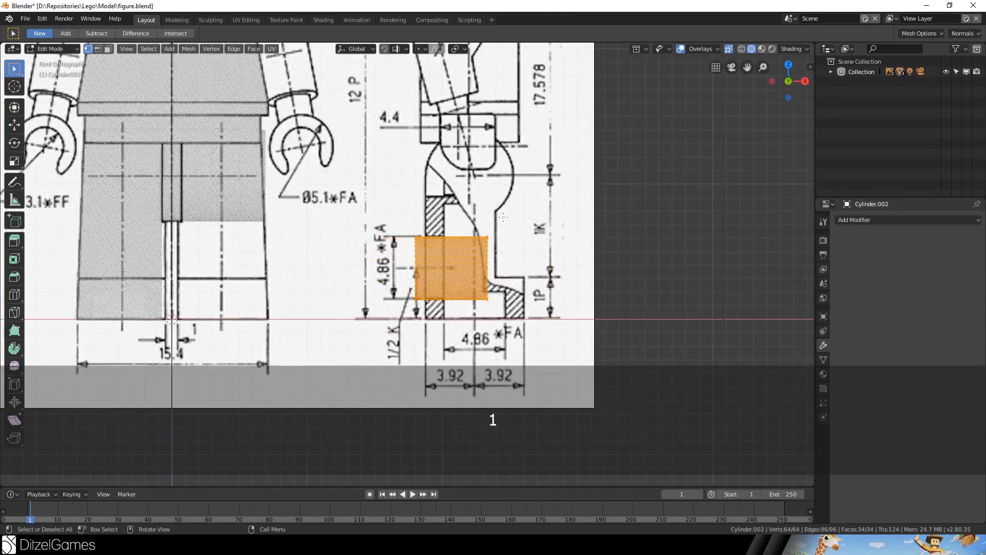
pyautogui.press('KP_7')
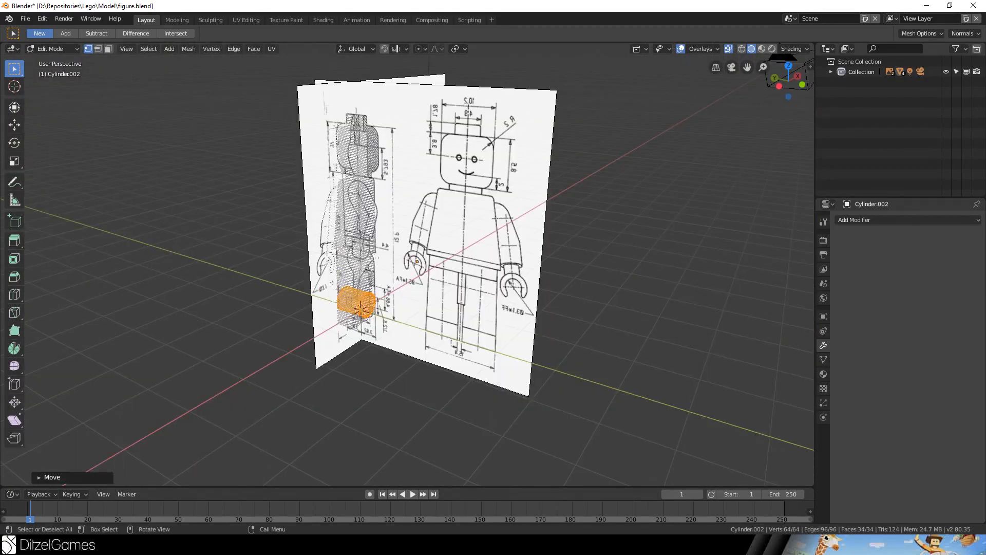
pyautogui.press('Tab')
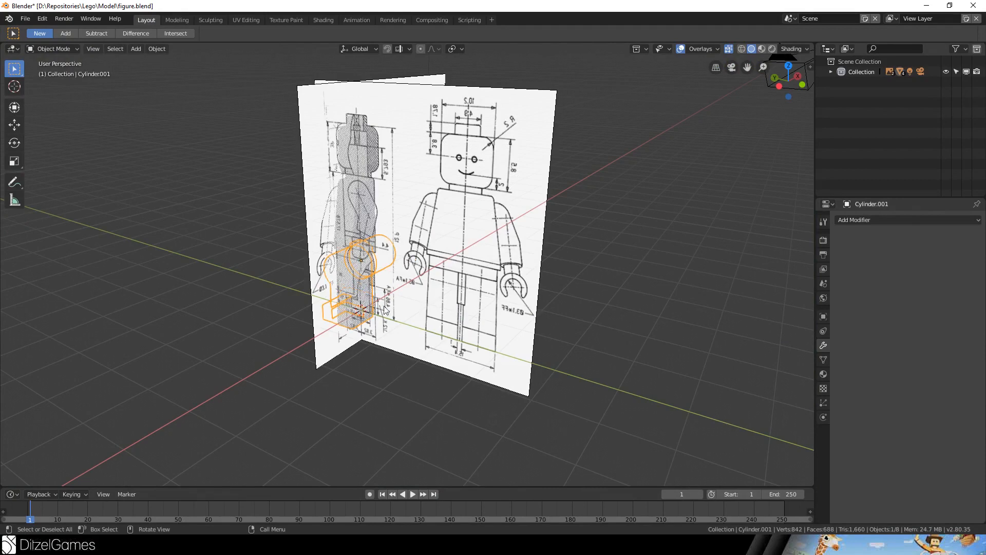
# Cut the lower hole in the leg with an applied Boolean Difference modifier using the new cylinder as the object
pyautogui.scroll(7, 370, 308)
pyautogui.click(856, 221)
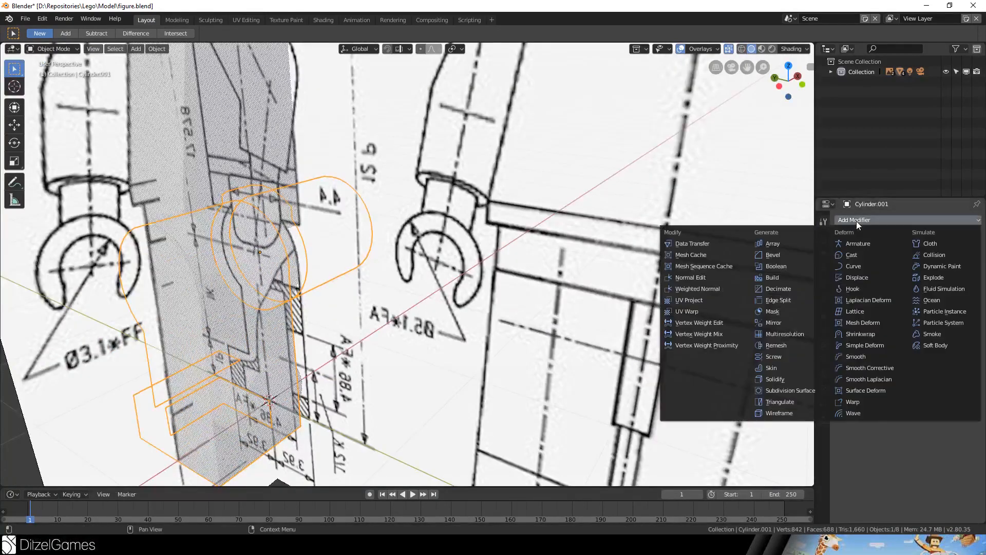
pyautogui.click(783, 267)
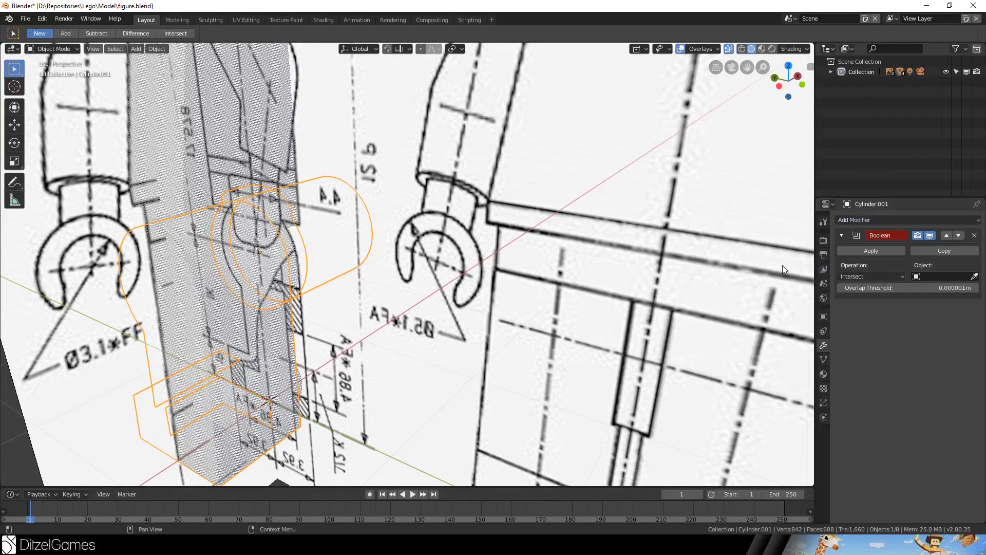
pyautogui.click(267, 393)
pyautogui.click(887, 276)
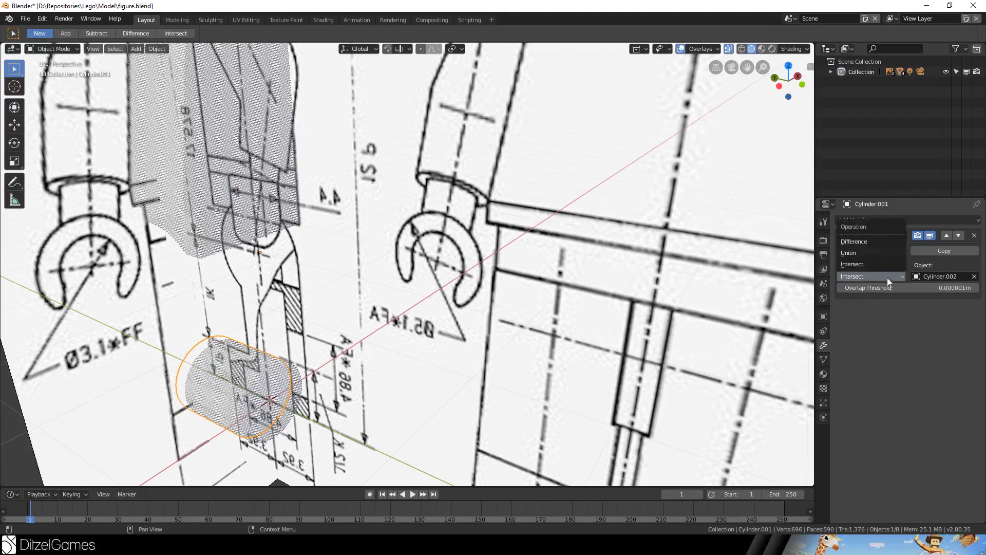
pyautogui.click(882, 245)
pyautogui.hotkey('ctrl', 'a')
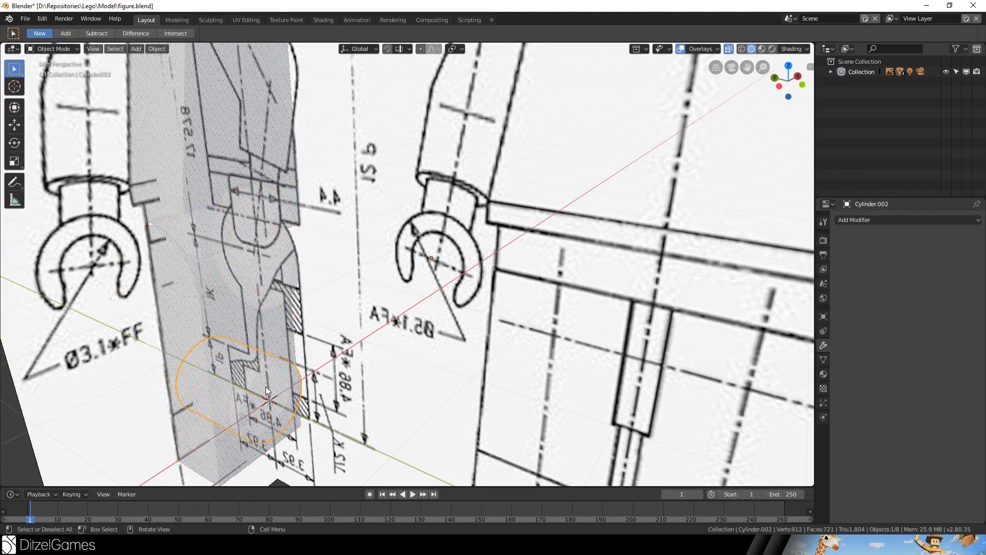
# Move the cutter cylinder up to the upper back of the leg in the side view
pyautogui.press('KP_3')
pyautogui.press('g')
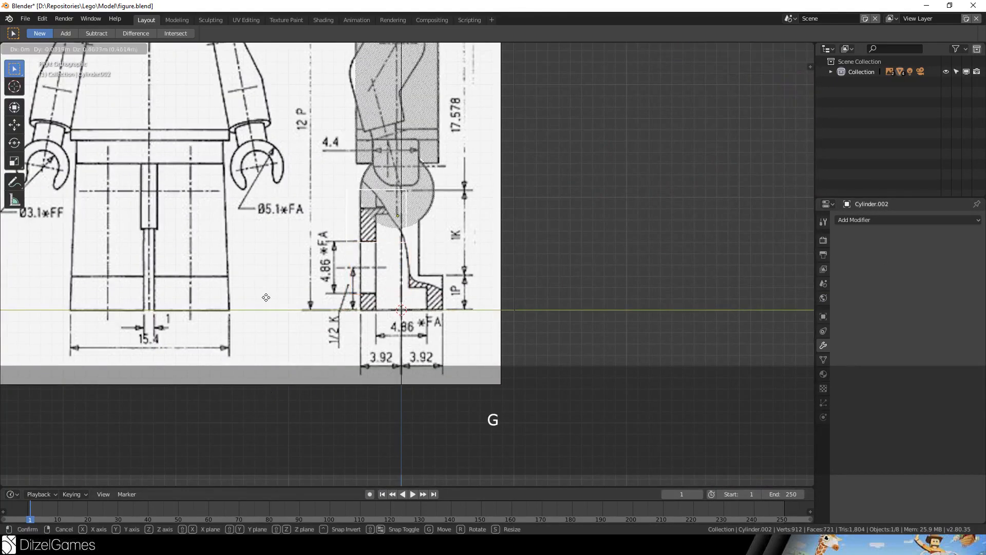
pyautogui.click(267, 267)
# Cut the upper hole in the leg with an applied Boolean Difference modifier using the cutter cylinder, and delete the cutter
pyautogui.scroll(4, 470, 228)
pyautogui.moveTo(424, 171); pyautogui.dragTo(424, 281, button='middle')
pyautogui.click(874, 220)
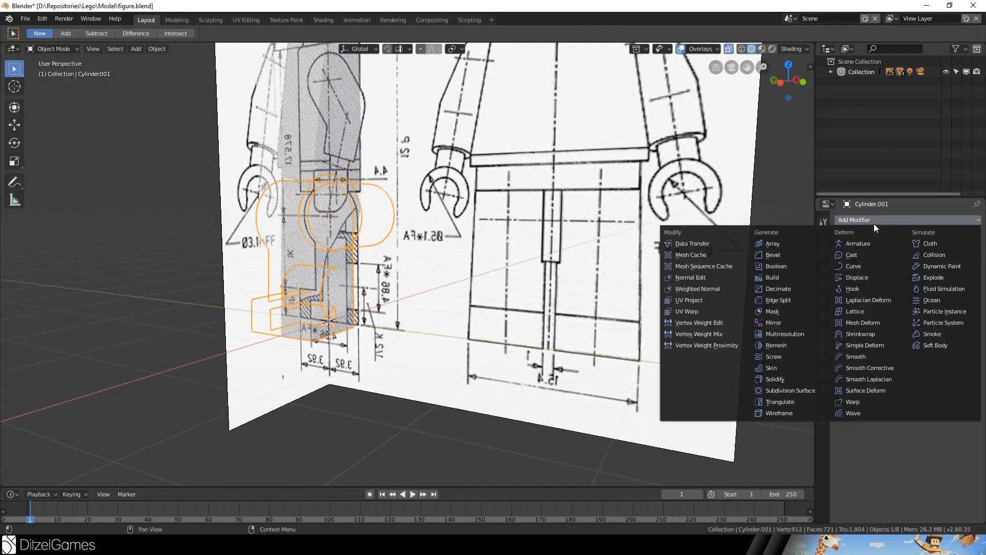
pyautogui.click(785, 263)
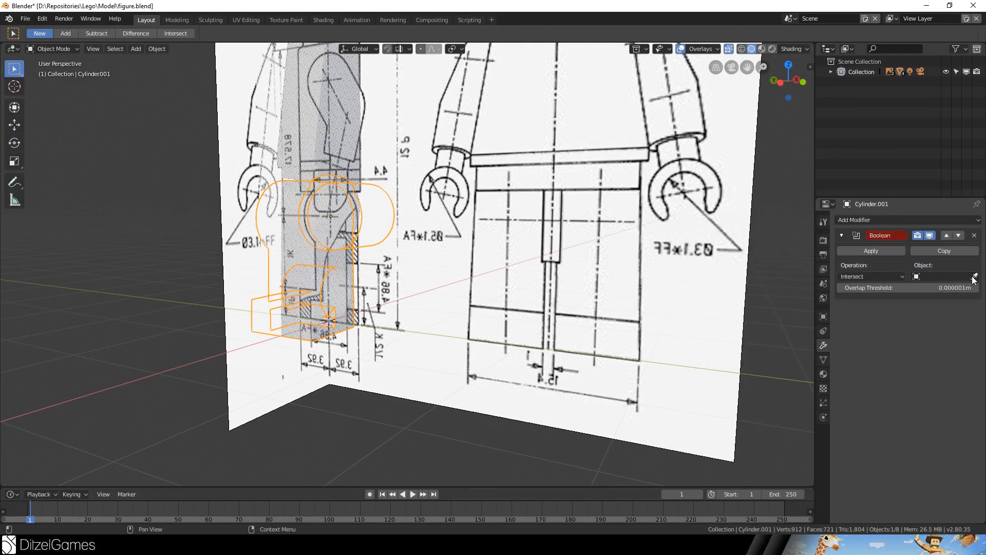
pyautogui.moveTo(521, 243); pyautogui.dragTo(580, 265, button='middle')
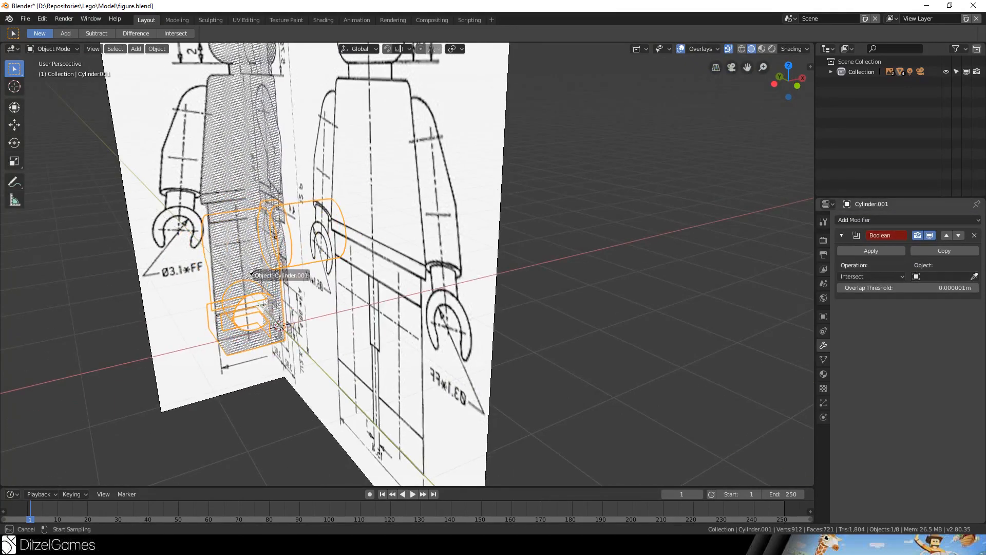
pyautogui.click(250, 243)
pyautogui.click(861, 276)
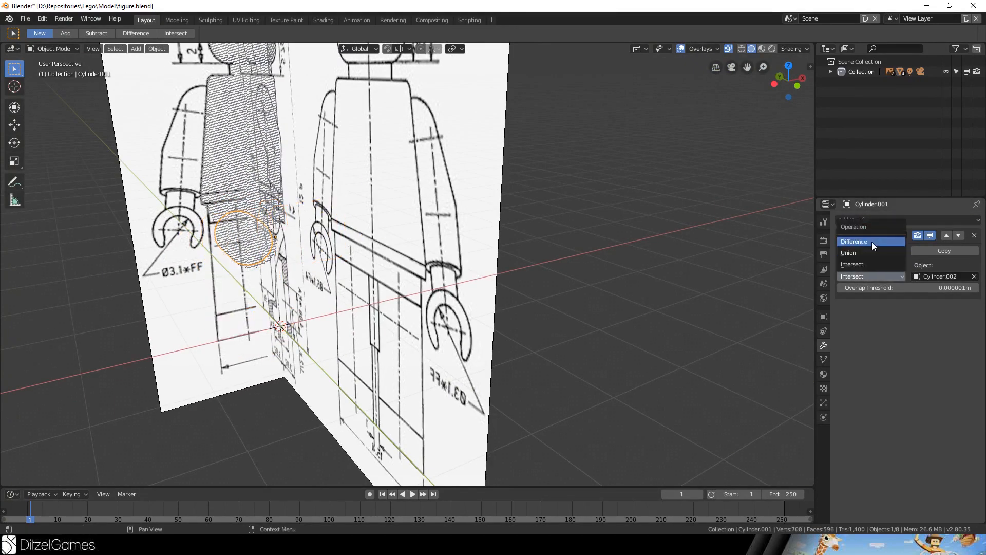
pyautogui.click(871, 241)
pyautogui.click(863, 252)
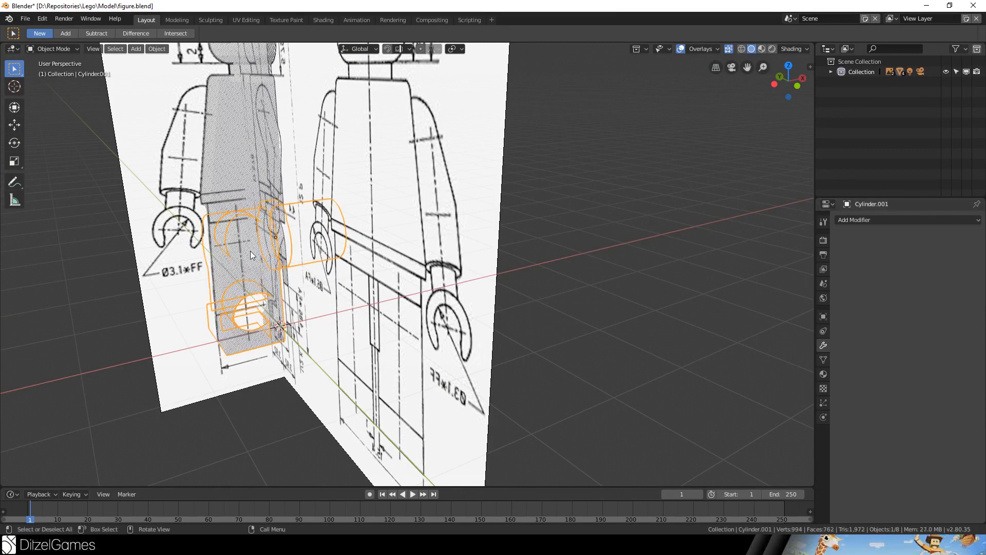
pyautogui.moveTo(253, 245); pyautogui.dragTo(312, 231, button='middle')
pyautogui.press('Delete')
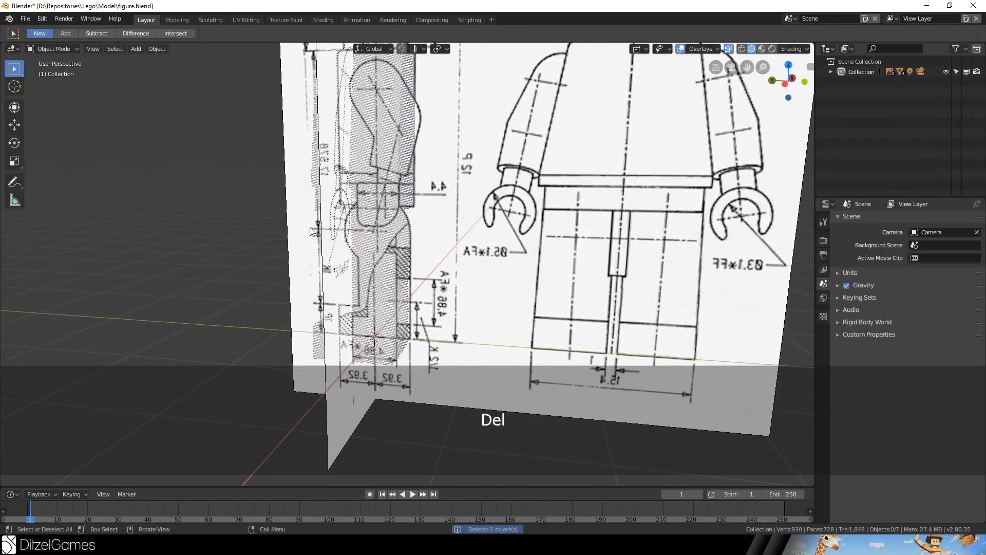
# Turn off X-ray display, add a mesh circle and switch to the front view
pyautogui.click(736, 58)
pyautogui.click(728, 49)
pyautogui.moveTo(534, 159); pyautogui.dragTo(513, 244, button='middle')
pyautogui.scroll(3, 512, 243)
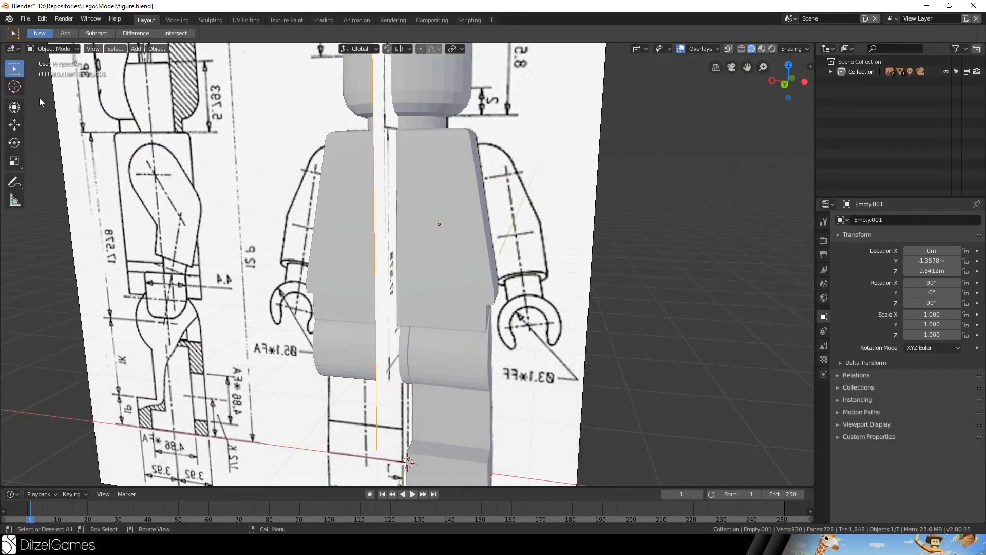
pyautogui.click(133, 50)
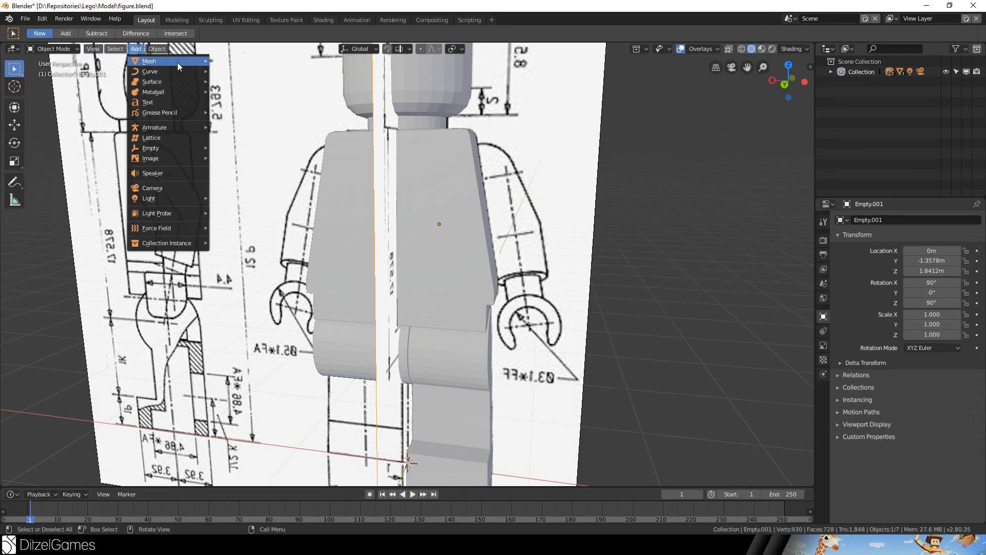
pyautogui.moveTo(197, 61)
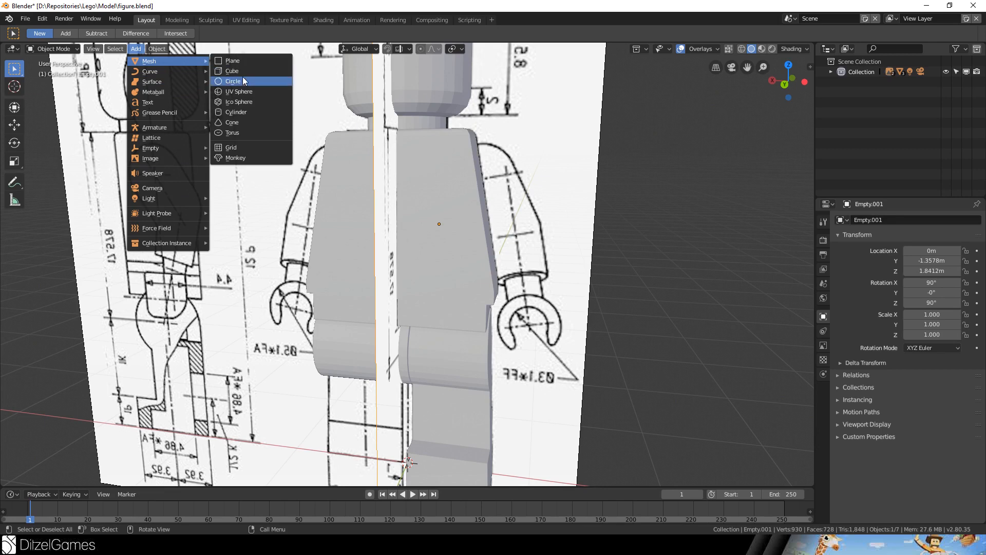
pyautogui.click(242, 76)
pyautogui.press('KP_1')
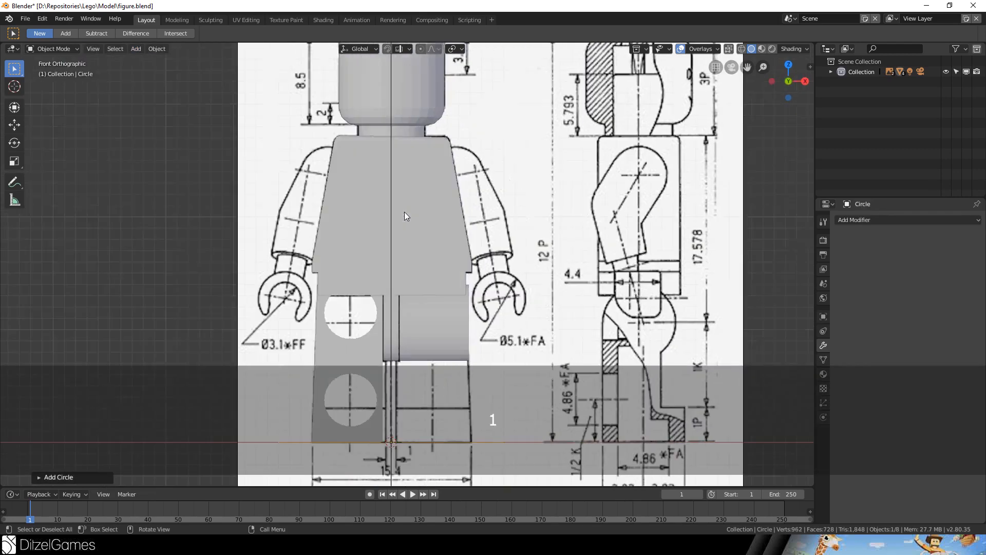
# Move the circle onto the cuff at the lower end of the arm in the front reference drawing
pyautogui.press('g')
pyautogui.click(393, 468)
pyautogui.press('g')
pyautogui.click(619, 264)
pyautogui.scroll(4, 534, 269)
pyautogui.keyDown('shift'); pyautogui.moveTo(533, 270); pyautogui.dragTo(559, 326, button='middle'); pyautogui.keyUp('shift')
pyautogui.scroll(3, 590, 294)
pyautogui.press('g')
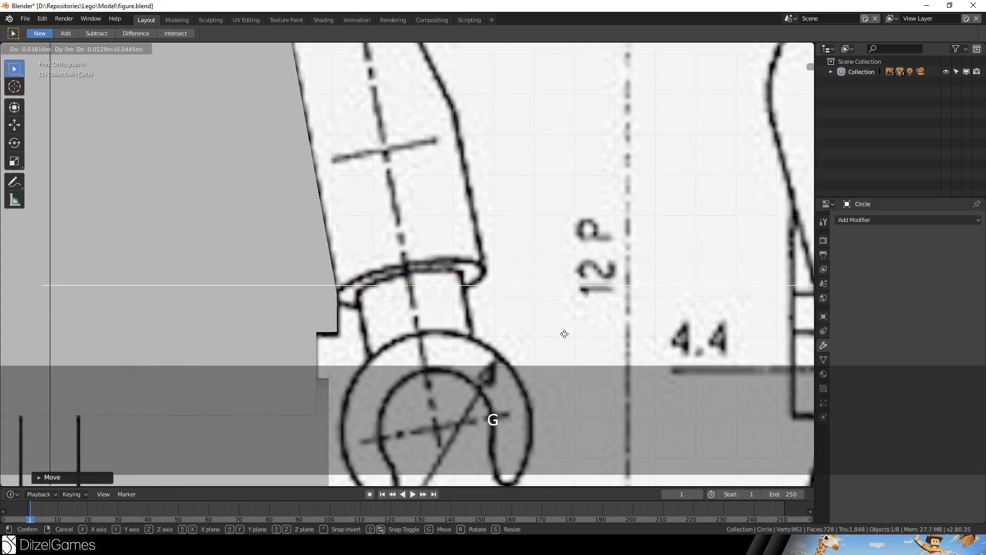
pyautogui.click(565, 334)
# Tilt the circle to the cuff's angle, then scale and position it in edit mode to match the cuff's width
pyautogui.press('r')
pyautogui.click(572, 296)
pyautogui.press('s')
pyautogui.click(487, 291)
pyautogui.click(62, 49)
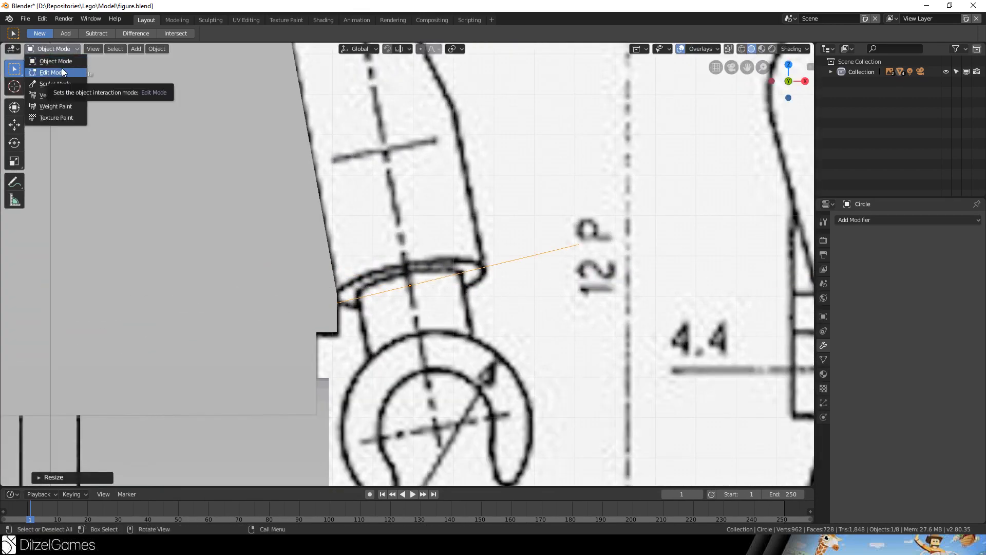
pyautogui.click(61, 72)
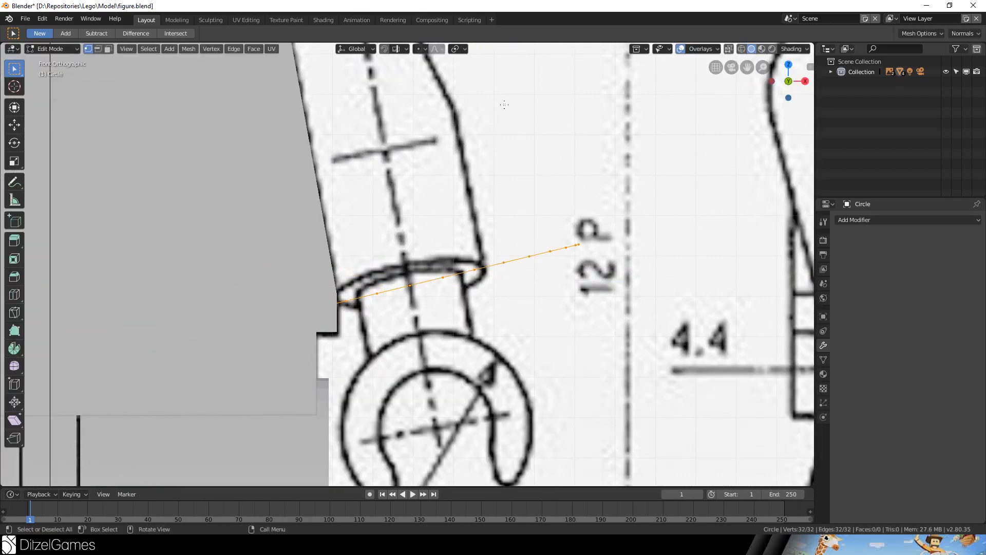
pyautogui.press('s')
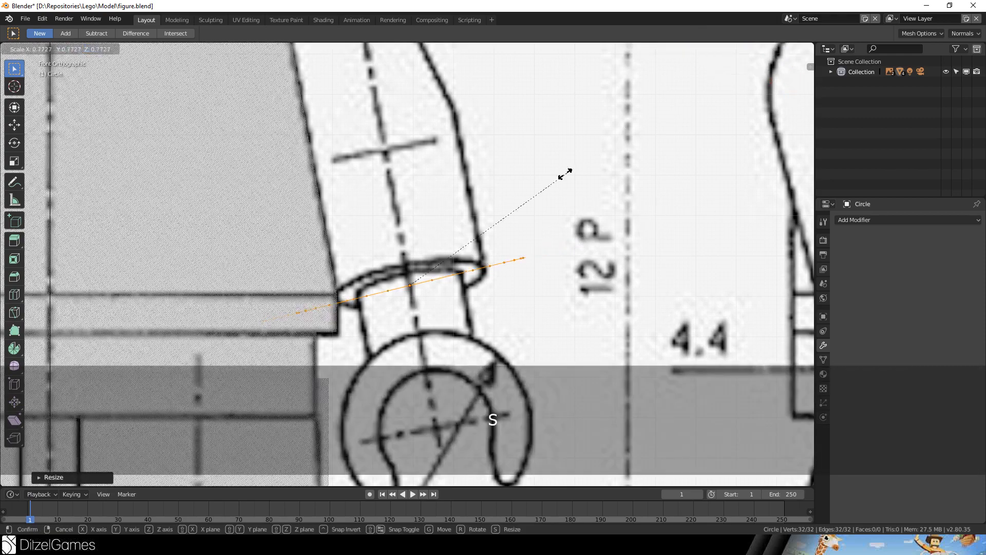
pyautogui.click(563, 173)
pyautogui.press('g')
pyautogui.click(559, 168)
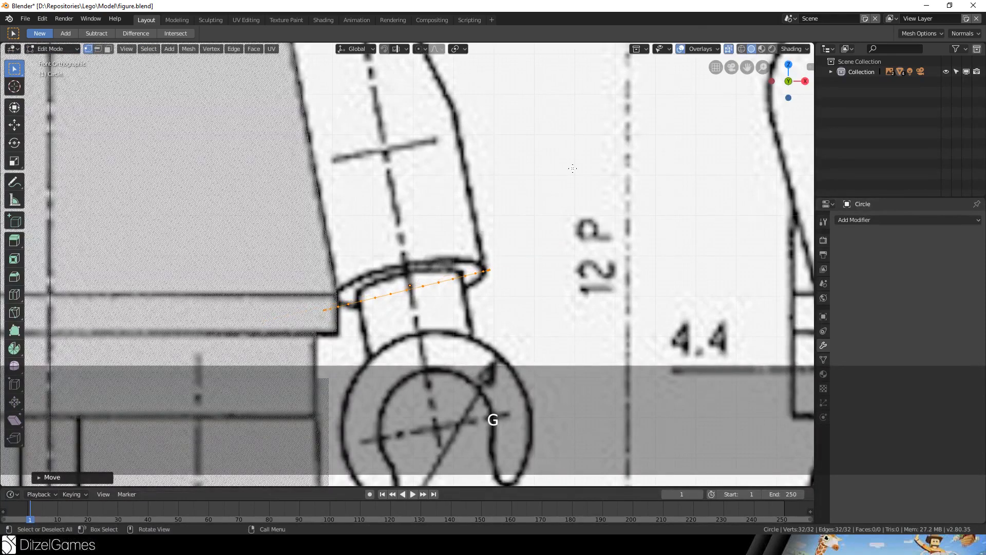
# Align the circle with the forearm's lower edge in the side view, matching its position and tilt
pyautogui.press('KP_3')
pyautogui.scroll(-2, 573, 167)
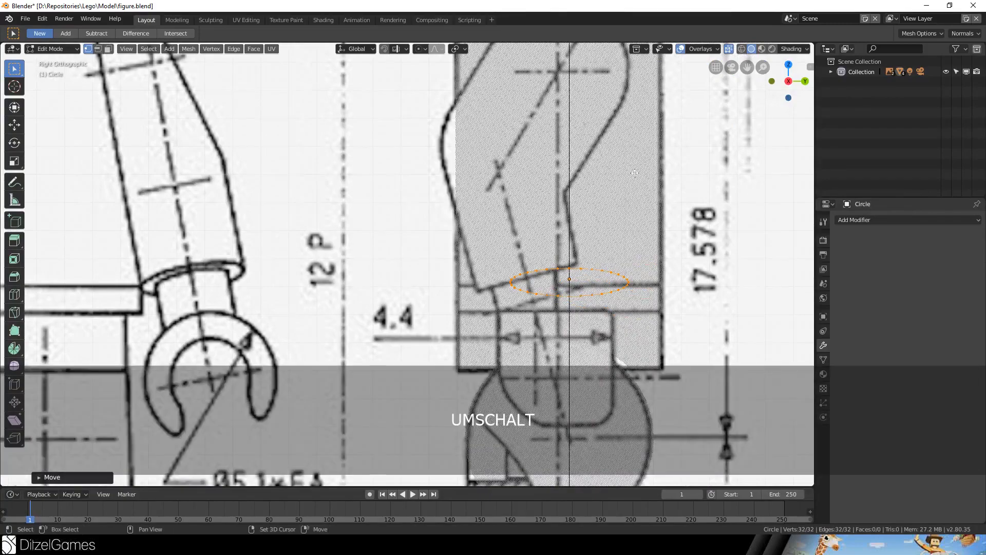
pyautogui.keyDown('shift'); pyautogui.moveTo(719, 208); pyautogui.dragTo(630, 209, button='middle'); pyautogui.keyUp('shift')
pyautogui.scroll(2, 630, 209)
pyautogui.press('g')
pyautogui.click(572, 203)
pyautogui.press('KP_1')
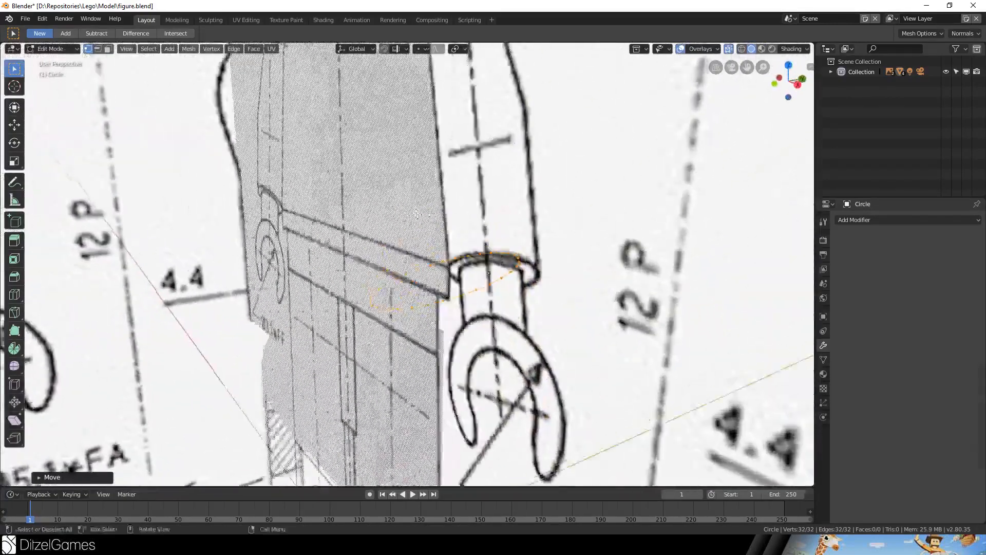
pyautogui.press('KP_3')
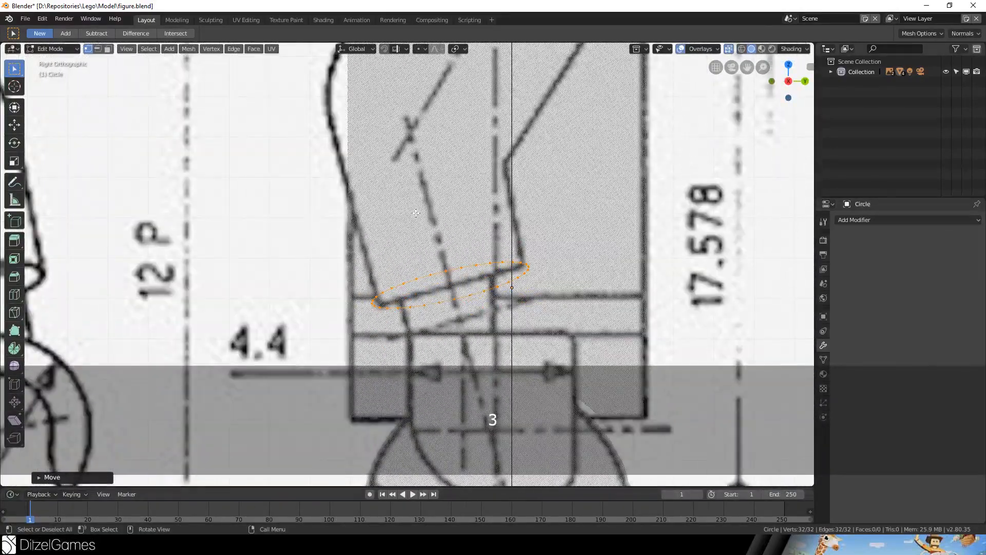
# Extrude the circle up to the elbow in the side view, then rotate, scale and position the new ring to match the outline
pyautogui.keyDown('shift'); pyautogui.scroll(4, 580, 270); pyautogui.keyUp('shift')
pyautogui.press('e')
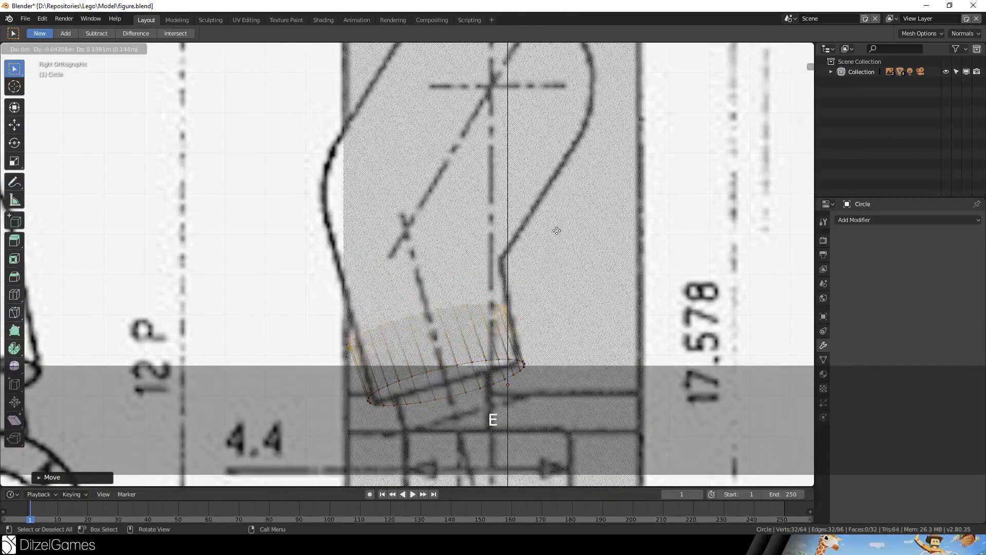
pyautogui.click(553, 197)
pyautogui.press('r')
pyautogui.click(587, 275)
pyautogui.press('g')
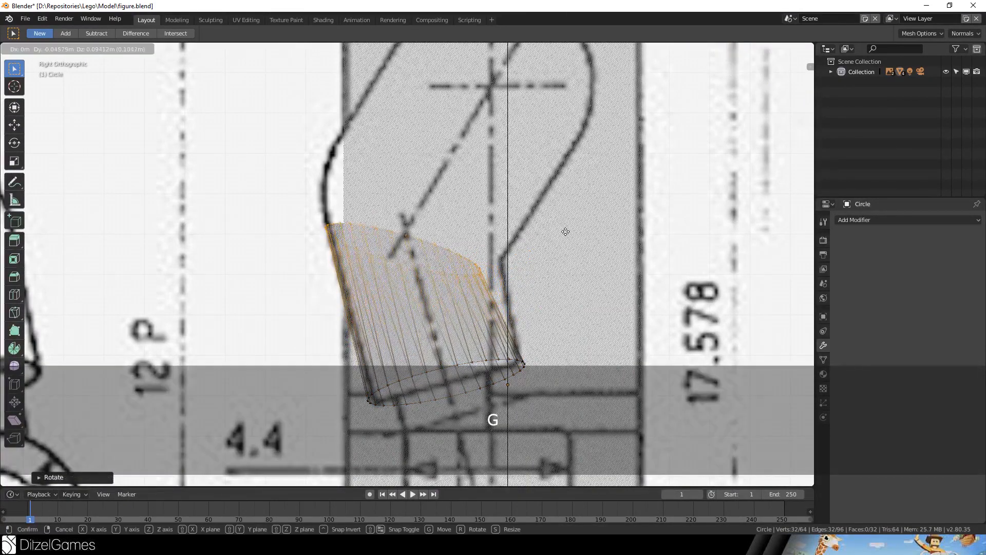
pyautogui.click(601, 242)
pyautogui.press('s')
pyautogui.click(607, 240)
pyautogui.press('g')
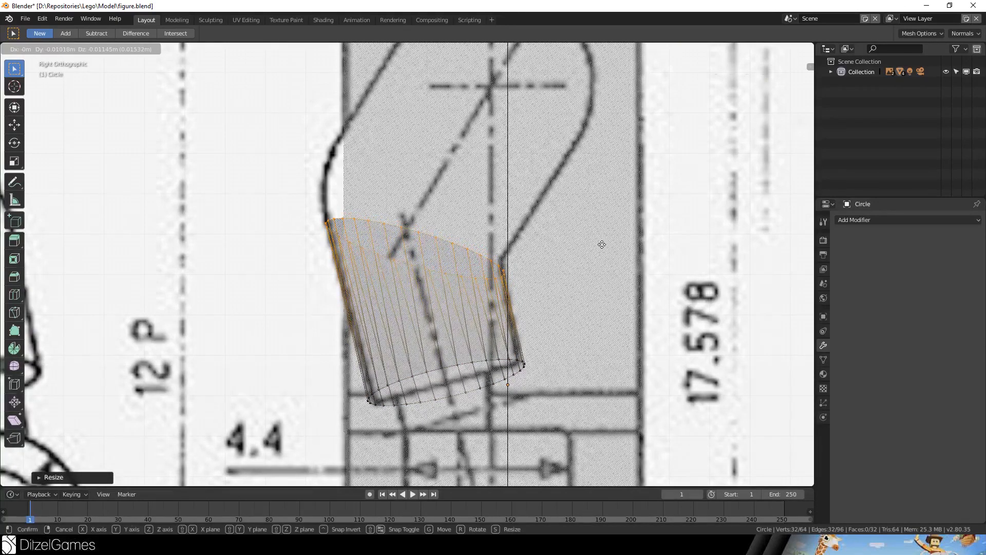
pyautogui.click(603, 245)
# Narrow the elbow ring along X and shift it to fit the arm outline in the front view
pyautogui.press('KP_1')
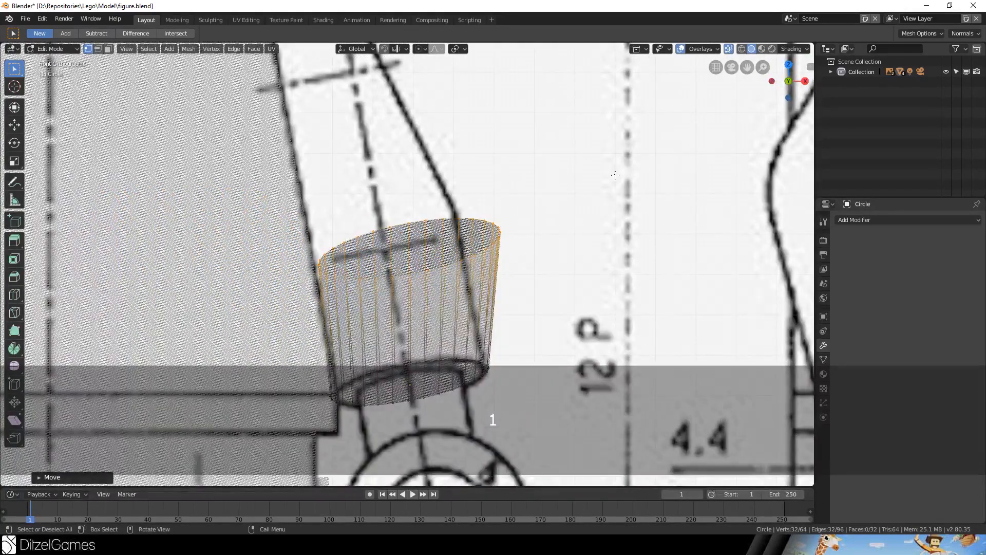
pyautogui.press('g')
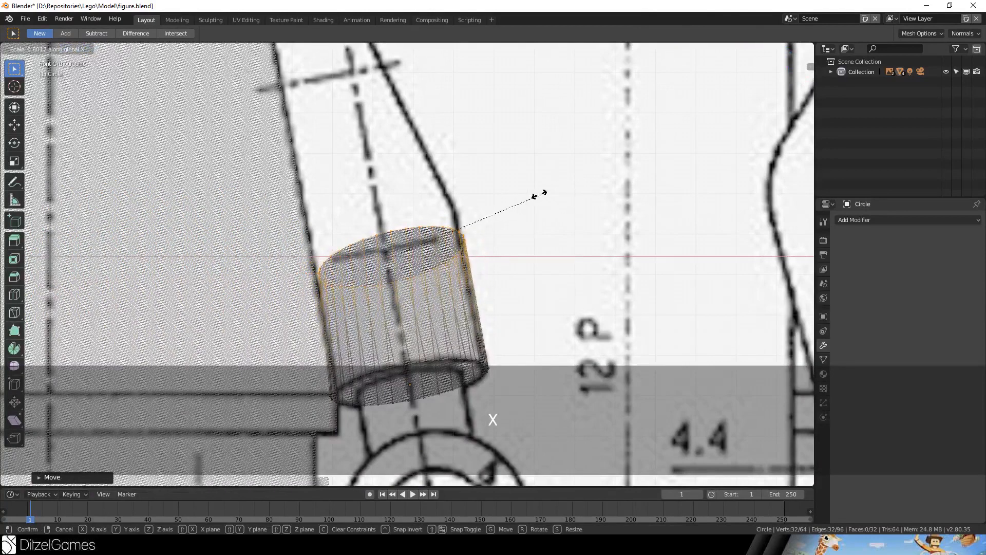
pyautogui.click(547, 193)
pyautogui.press('g')
pyautogui.click(540, 194)
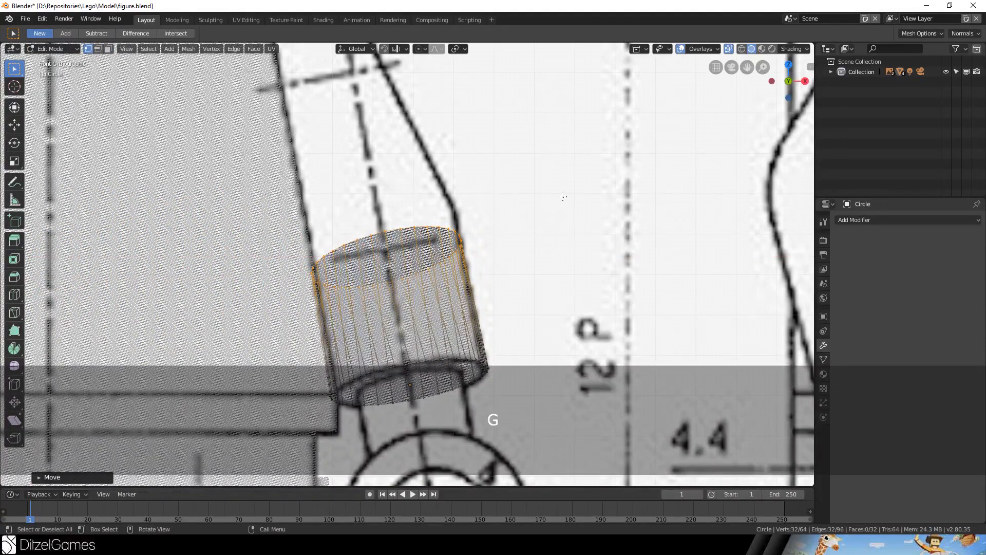
pyautogui.press('s')
pyautogui.press('x')
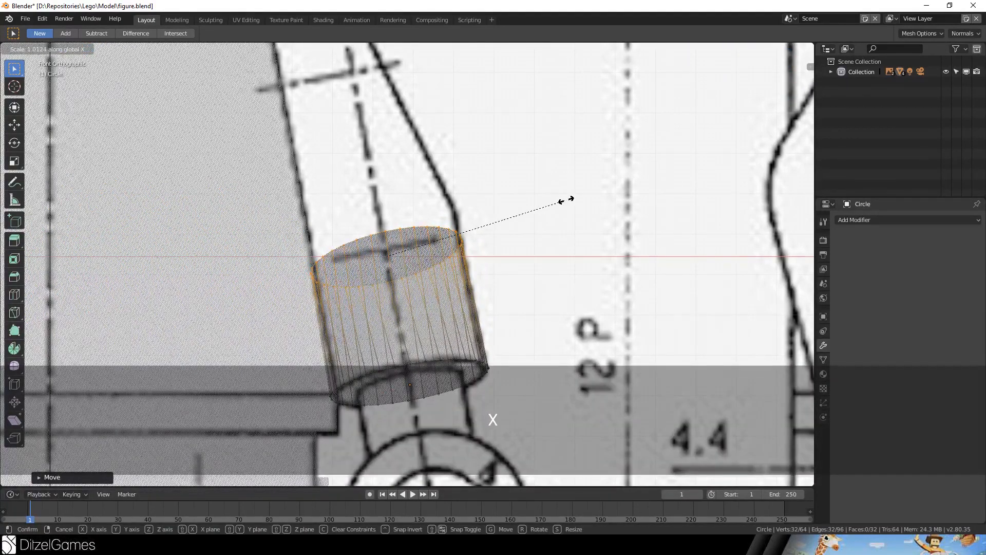
pyautogui.click(565, 199)
# Extrude a second elbow ring in the side view and rotate, move and scale it to follow the bend
pyautogui.moveTo(555, 185); pyautogui.dragTo(586, 251, button='middle')
pyautogui.press('KP_1')
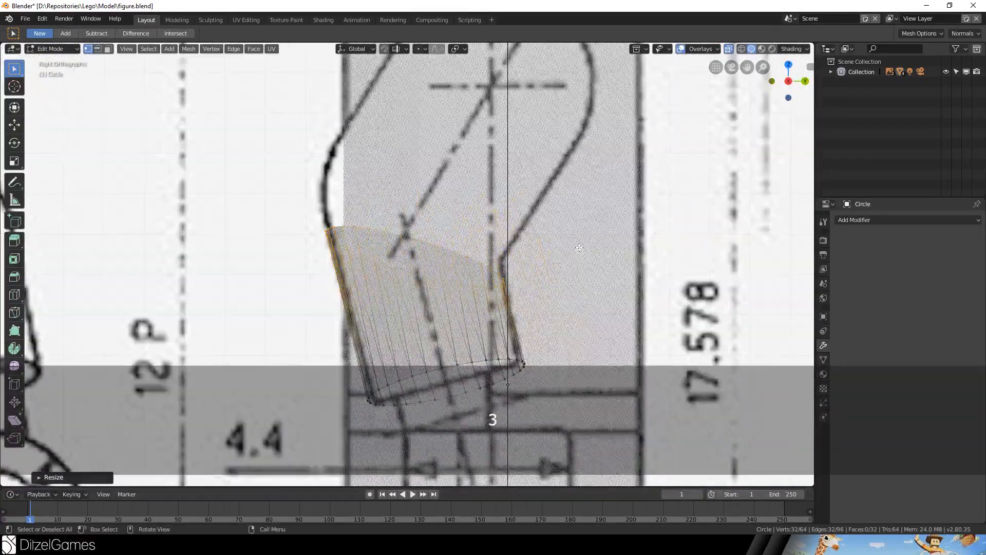
pyautogui.press('e')
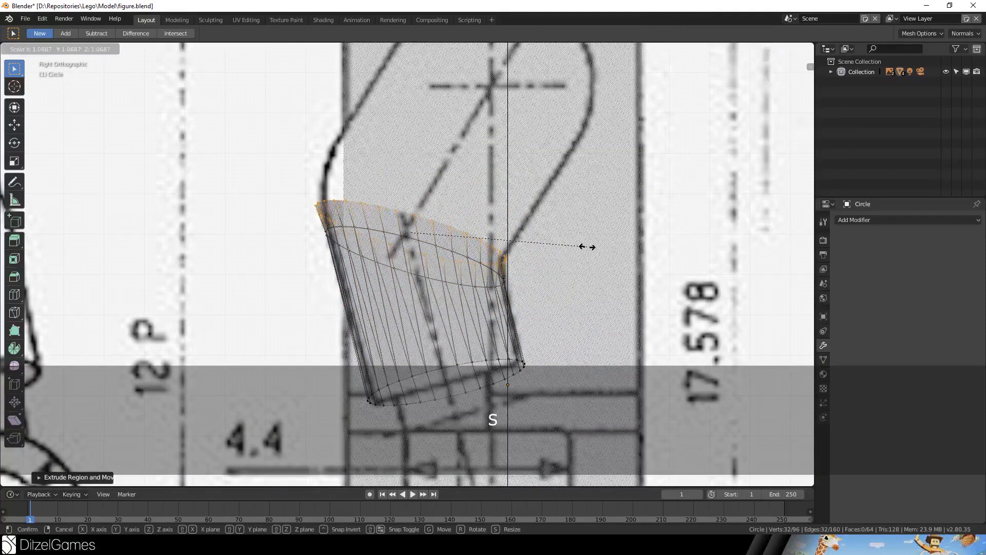
pyautogui.click(589, 283)
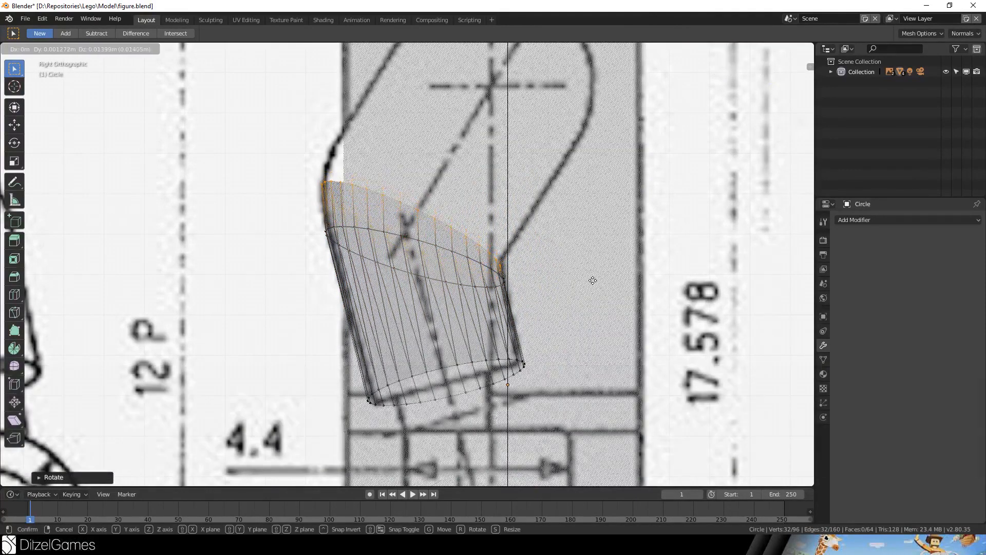
pyautogui.press('s')
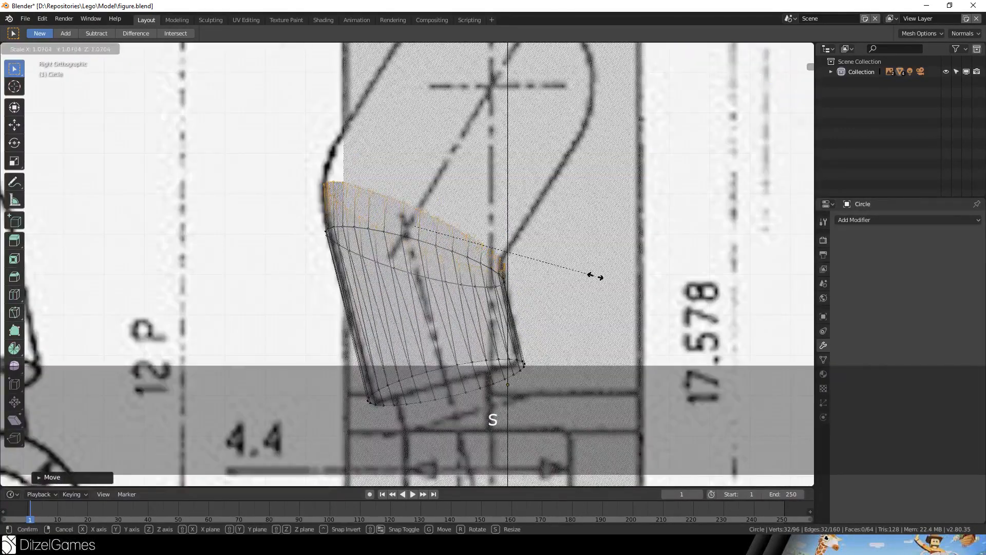
pyautogui.click(595, 276)
# Extrude another ring above the elbow and align it with the arm outline in the front view
pyautogui.press('e')
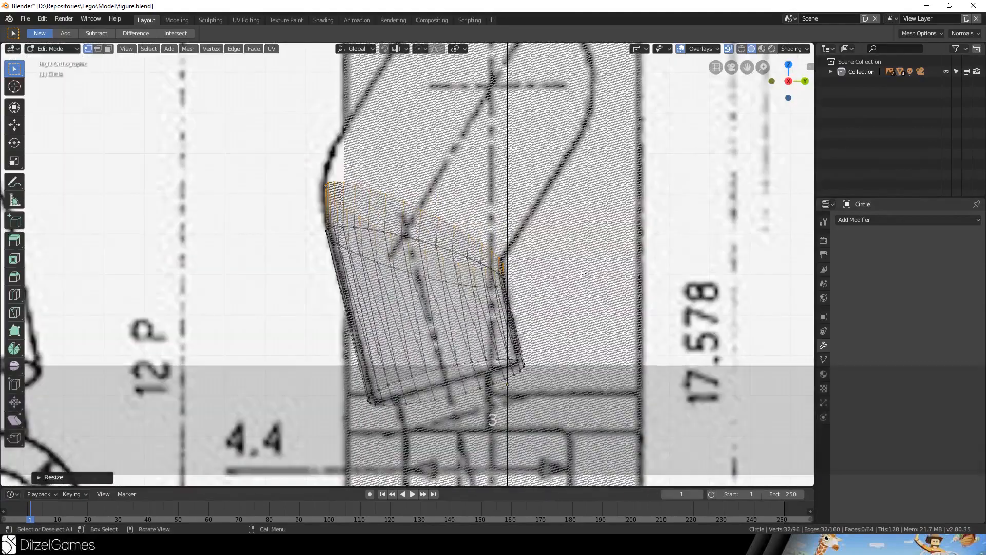
pyautogui.press('g')
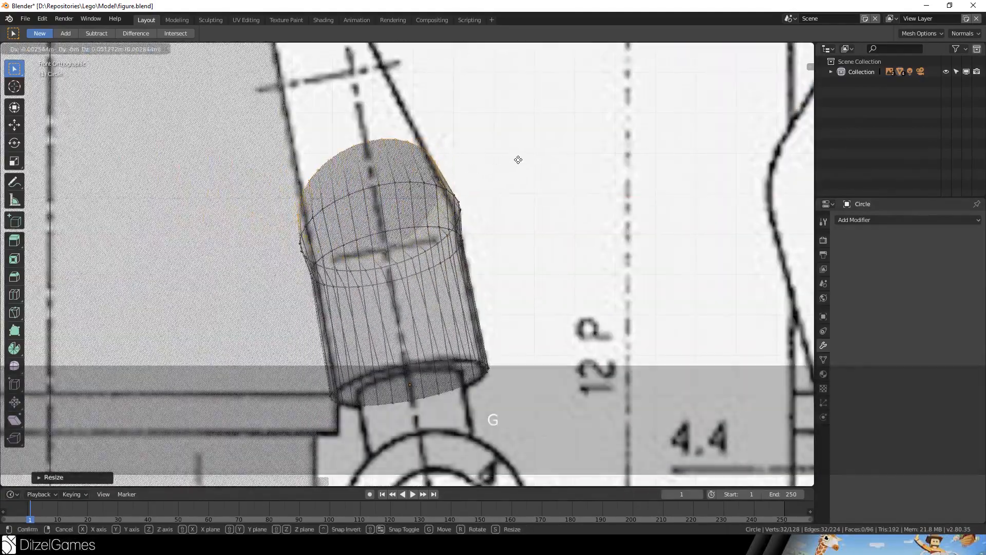
pyautogui.moveTo(600, 257); pyautogui.dragTo(426, 163, button='middle')
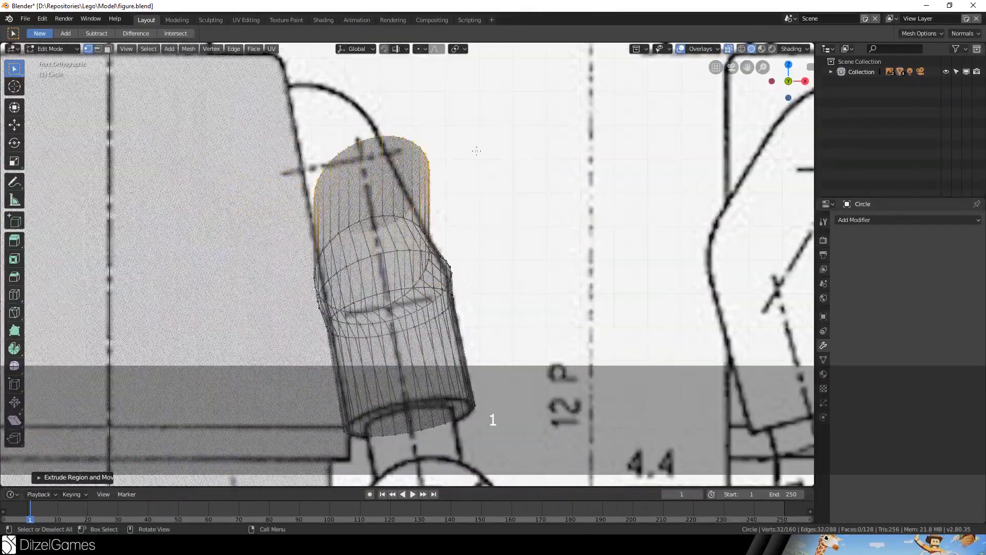
# Shape the upper-arm ring at the shoulder and extrude a last ring flat against the torso's side
pyautogui.press('g')
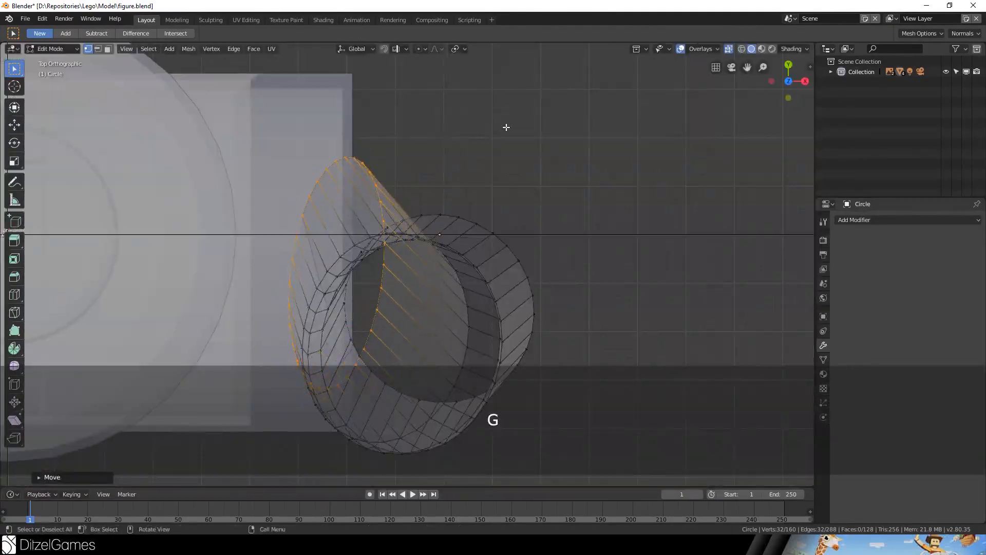
pyautogui.press('r')
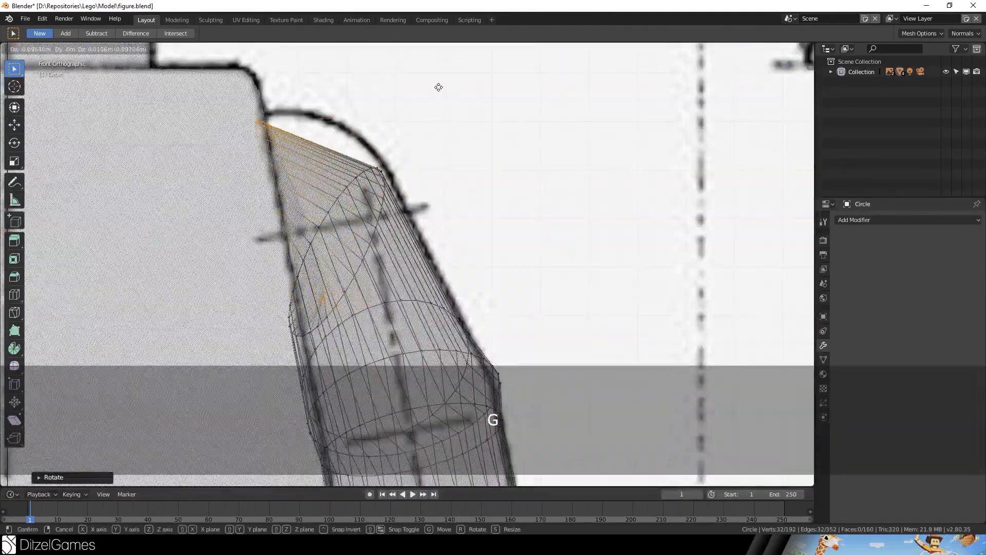
pyautogui.press('s')
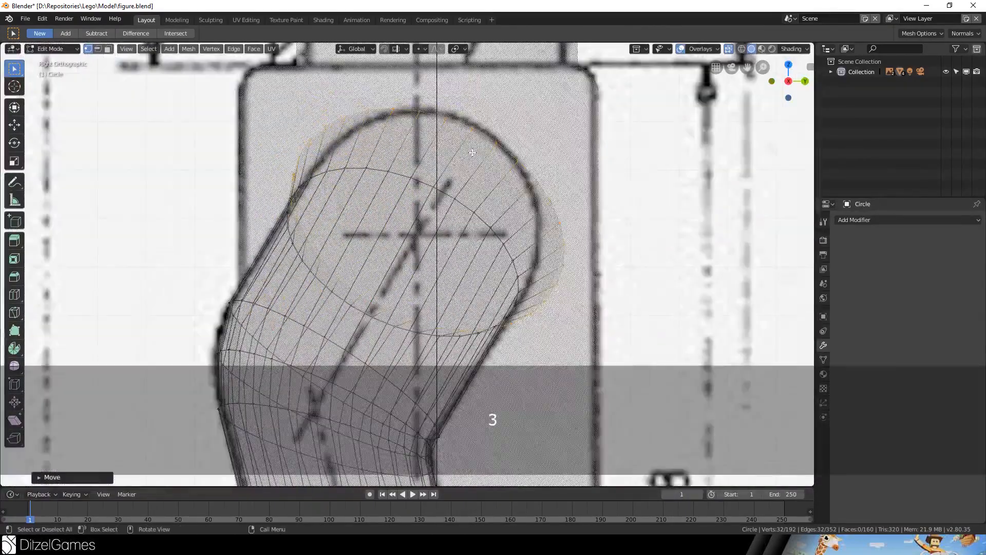
pyautogui.press('x')
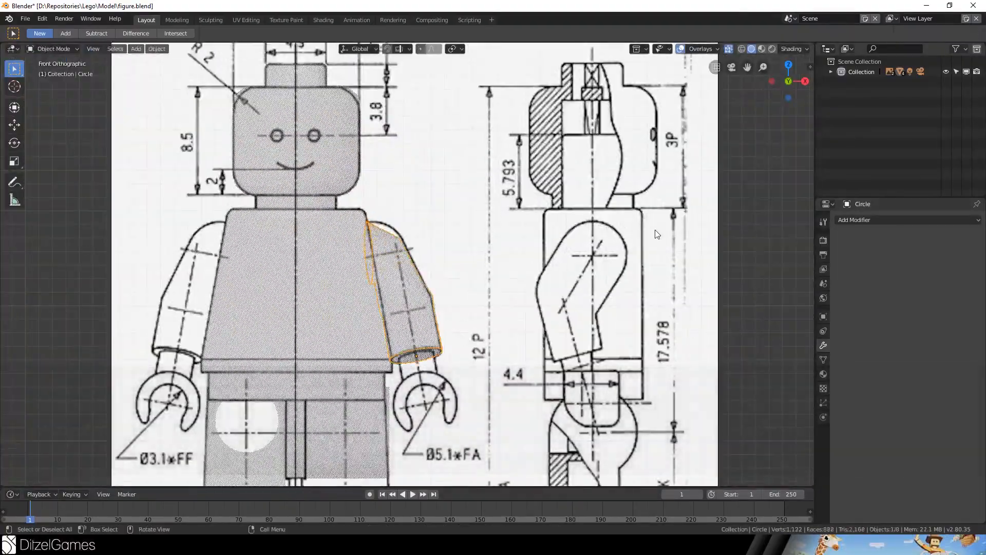
# Turn off X-ray display and inspect the rough arm's shape and open ends from several angles
pyautogui.moveTo(655, 229); pyautogui.dragTo(491, 187, button='middle')
pyautogui.scroll(2, 490, 187)
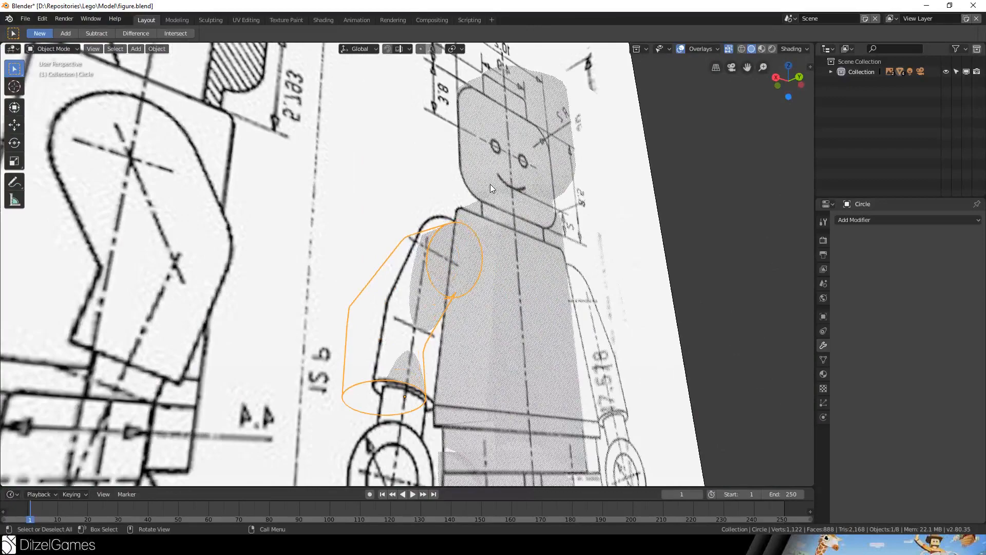
pyautogui.scroll(-2, 490, 184)
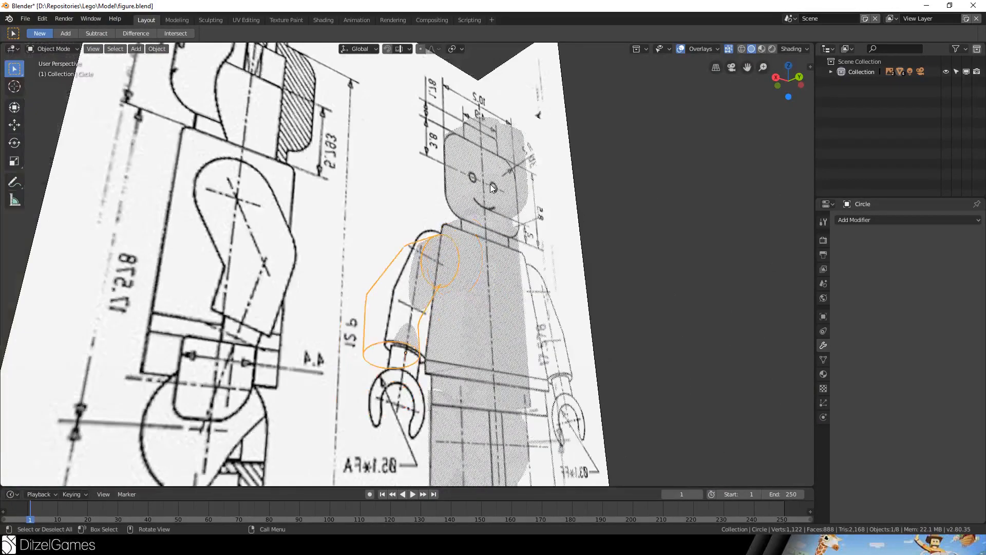
pyautogui.click(731, 48)
pyautogui.moveTo(488, 244); pyautogui.dragTo(591, 288, button='middle')
pyautogui.scroll(4, 429, 324)
pyautogui.moveTo(428, 325); pyautogui.dragTo(347, 324, button='middle')
pyautogui.moveTo(431, 303); pyautogui.dragTo(458, 337, button='middle')
pyautogui.moveTo(366, 277); pyautogui.dragTo(456, 317, button='middle')
# Extrude the arm's lower ring in place and scale it inward to about 0.66 to form the cuff rim, with X-ray on
pyautogui.press('Tab')
pyautogui.press('e')
pyautogui.rightClick(448, 345)
pyautogui.press('KP_3')
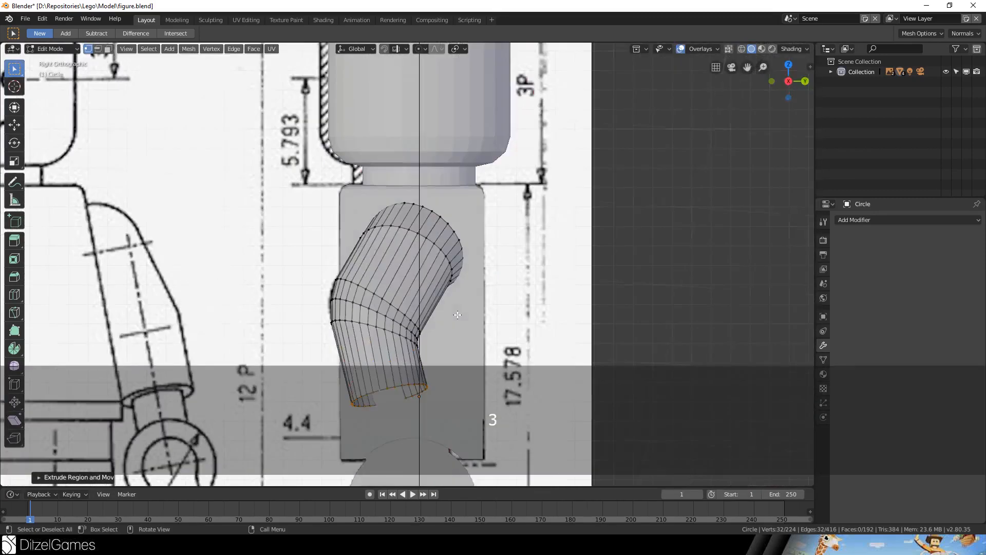
pyautogui.press('KP_1')
pyautogui.keyDown('shift'); pyautogui.moveTo(476, 249); pyautogui.dragTo(454, 100, button='middle'); pyautogui.keyUp('shift')
pyautogui.scroll(7, 516, 224)
pyautogui.press('s')
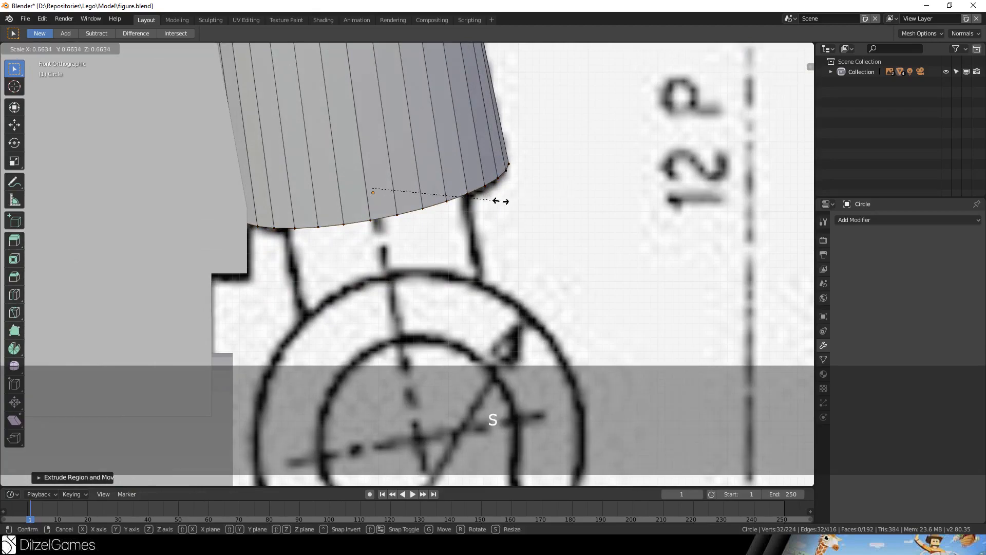
pyautogui.click(506, 202)
pyautogui.hotkey('alt', 'z')
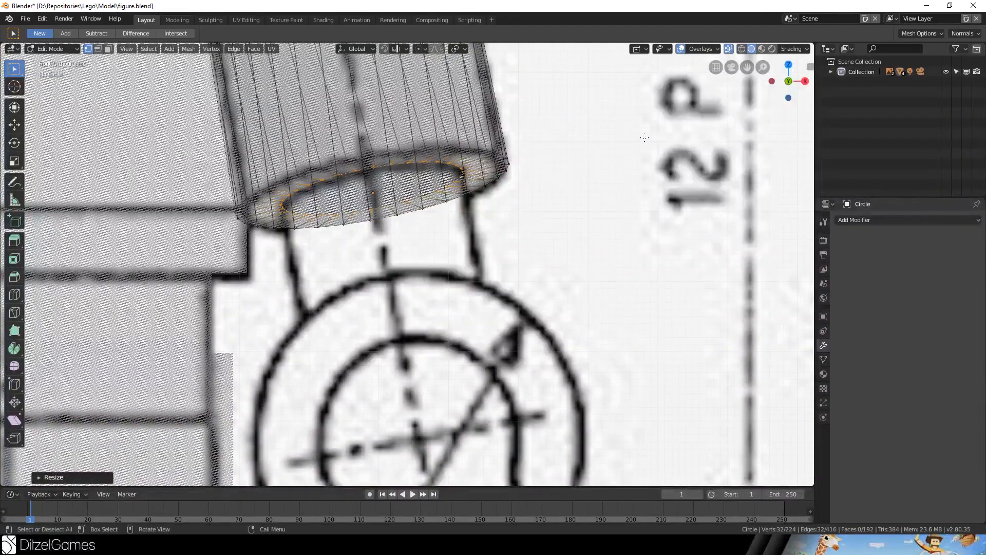
# Extrude the cuff's inner ring down to the hand to form the wrist and shift its end into place in the side view
pyautogui.press('KP_3')
pyautogui.press('KP_7')
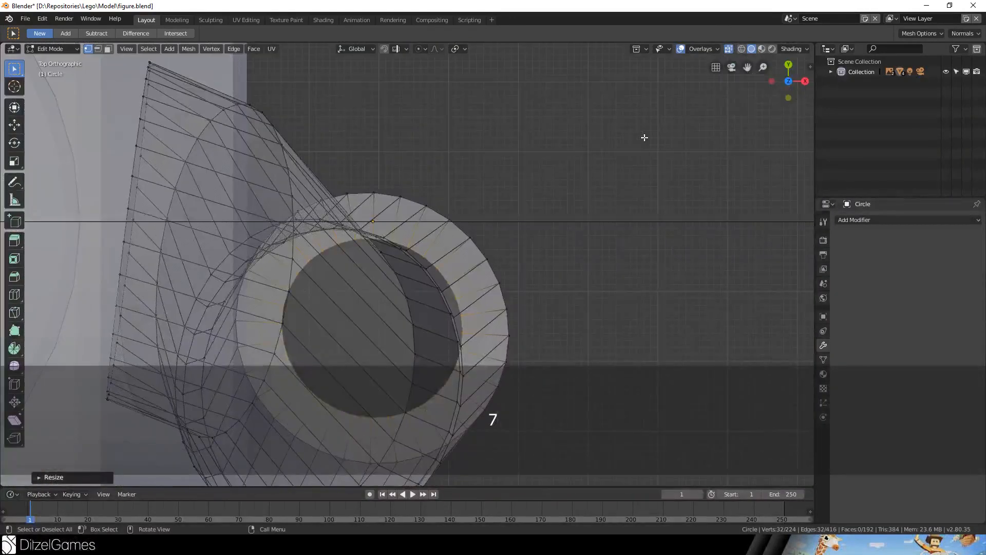
pyautogui.press('KP_1')
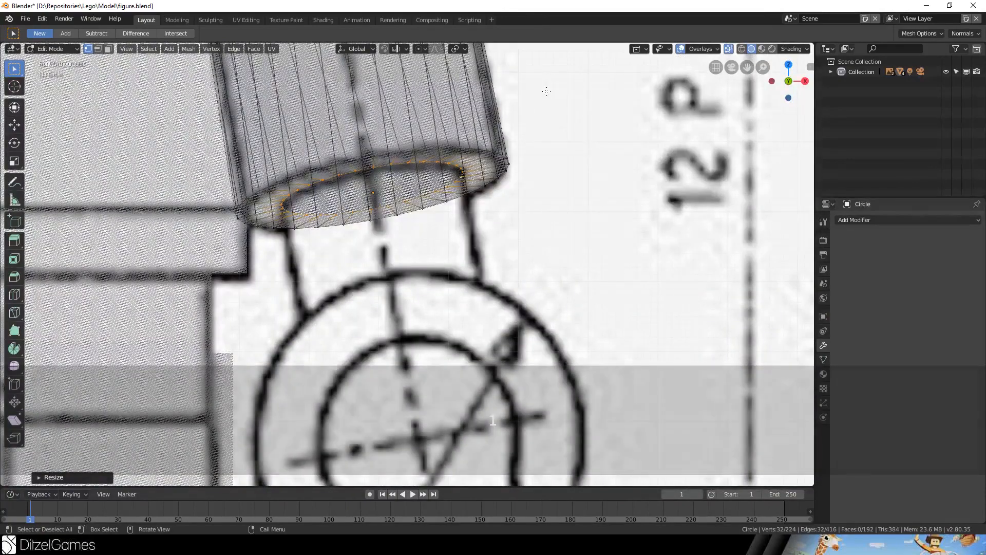
pyautogui.press('KP_7')
pyautogui.press('KP_1')
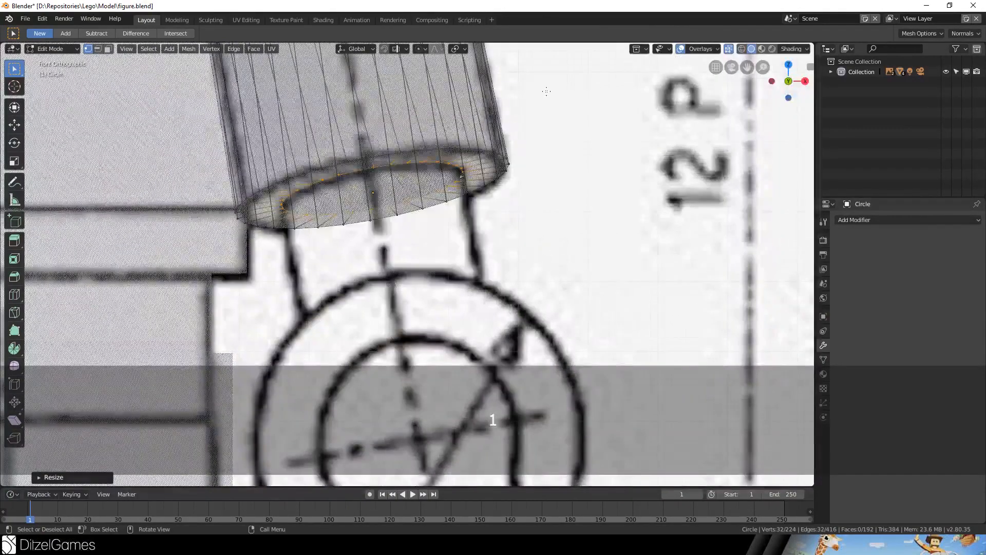
pyautogui.press('e')
pyautogui.click(567, 207)
pyautogui.press('KP_3')
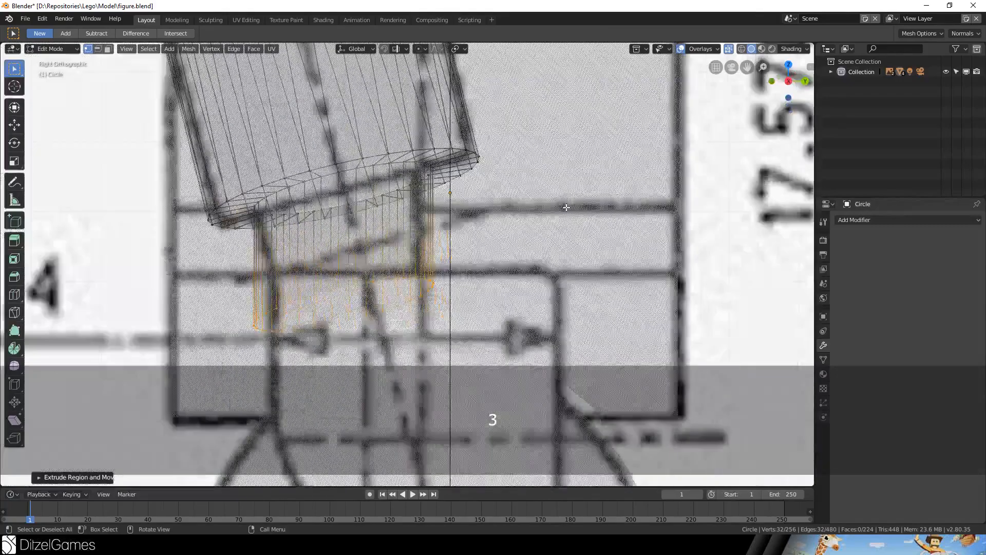
pyautogui.press('g')
pyautogui.click(595, 207)
# Check the wrist's alignment with the side drawing and return to Object Mode
pyautogui.moveTo(595, 207); pyautogui.dragTo(527, 207, button='middle')
pyautogui.scroll(-4, 527, 208)
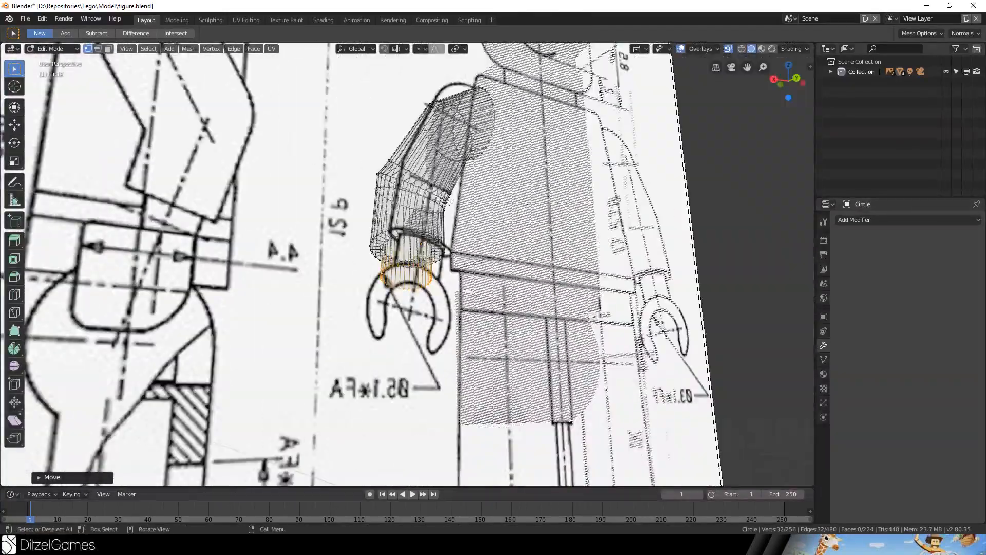
pyautogui.moveTo(428, 222); pyautogui.dragTo(450, 265, button='middle')
pyautogui.press('KP_3')
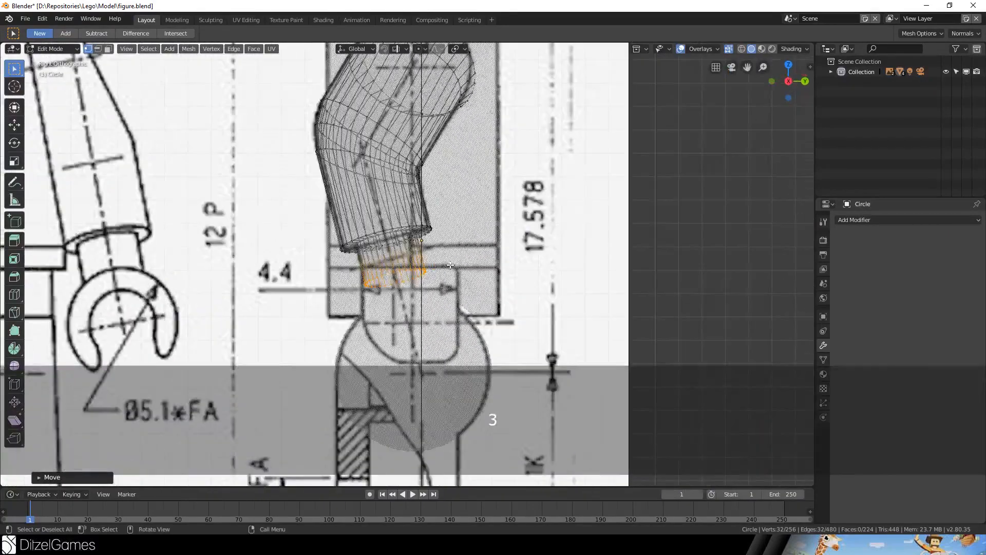
pyautogui.click(456, 276)
pyautogui.moveTo(456, 276); pyautogui.dragTo(360, 252, button='middle')
pyautogui.press('Tab')
pyautogui.scroll(-4, 476, 221)
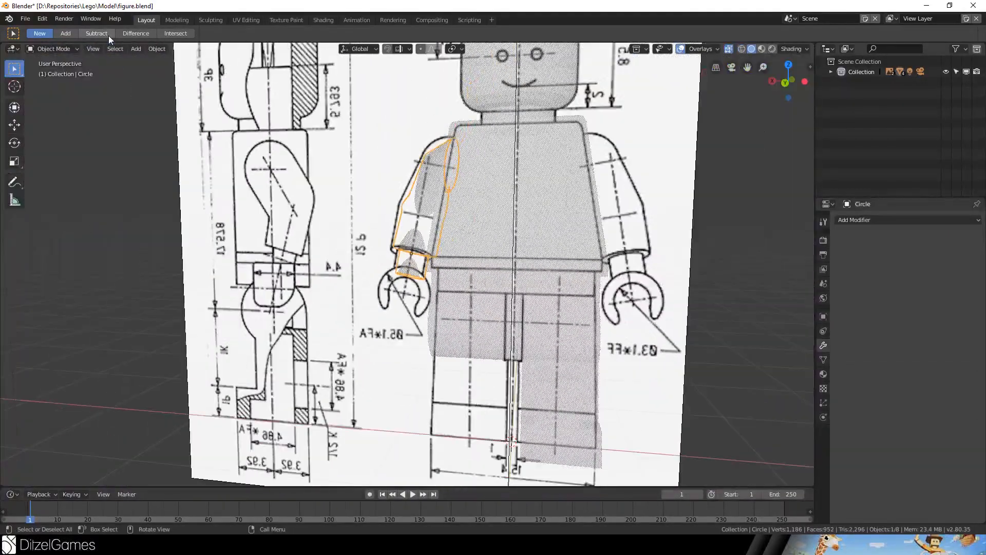
# Add a cylinder for the hand and position and scale it over the hand's outer circle in the front view
pyautogui.click(136, 49)
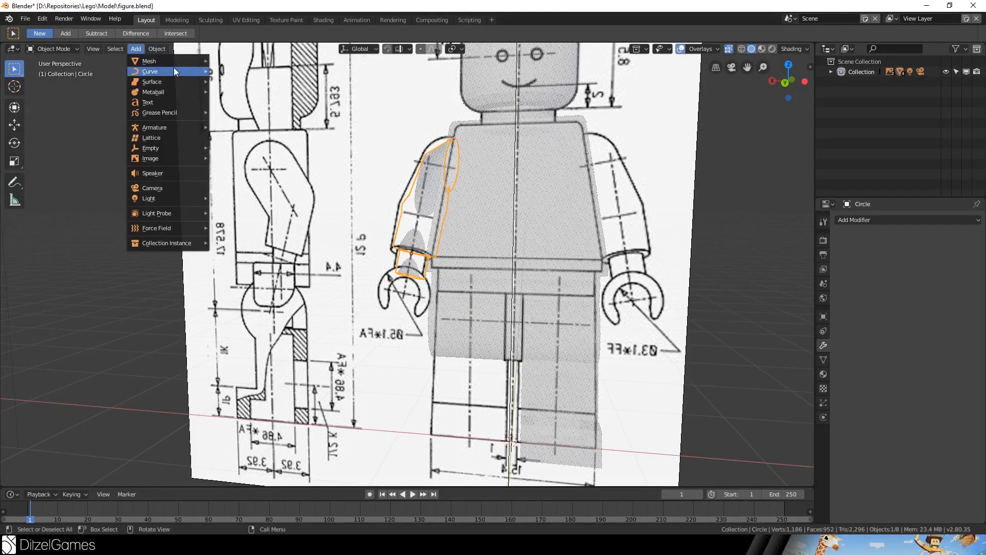
pyautogui.moveTo(166, 57)
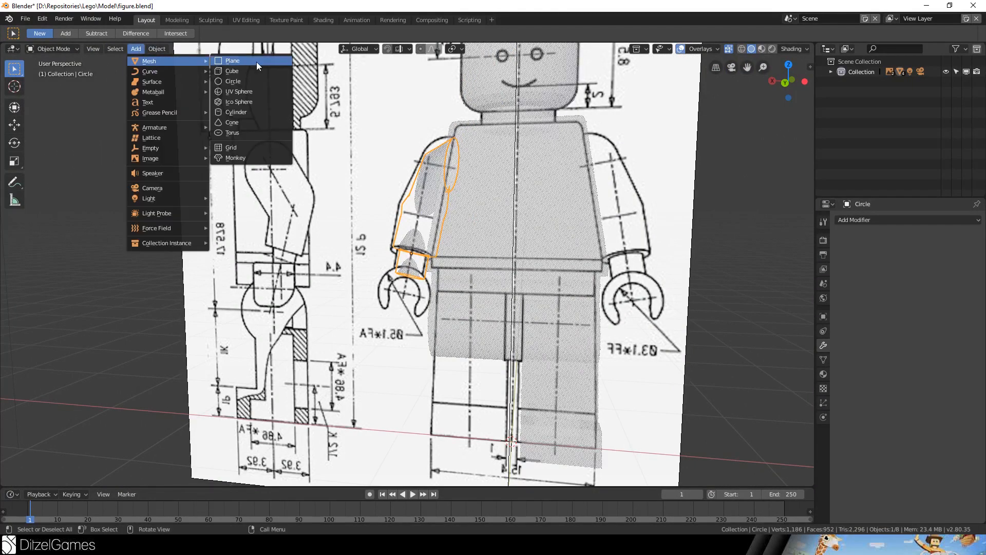
pyautogui.click(255, 111)
pyautogui.scroll(2, 477, 272)
pyautogui.press('g')
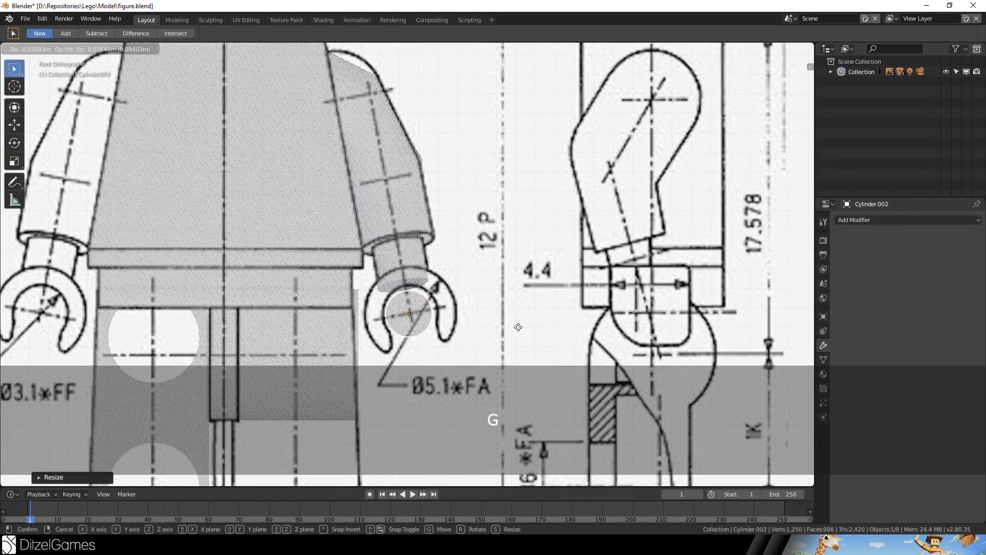
pyautogui.click(520, 328)
pyautogui.scroll(3, 522, 331)
pyautogui.press('s')
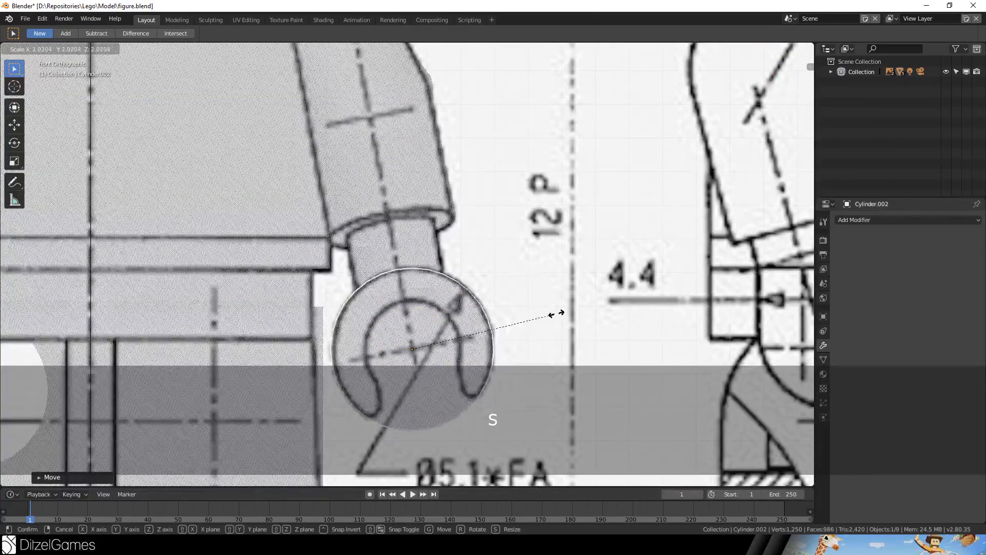
pyautogui.click(560, 314)
# Scale the hand cylinder down to the hand's drawn width in the side view and move it into line with the outline
pyautogui.press('KP_3')
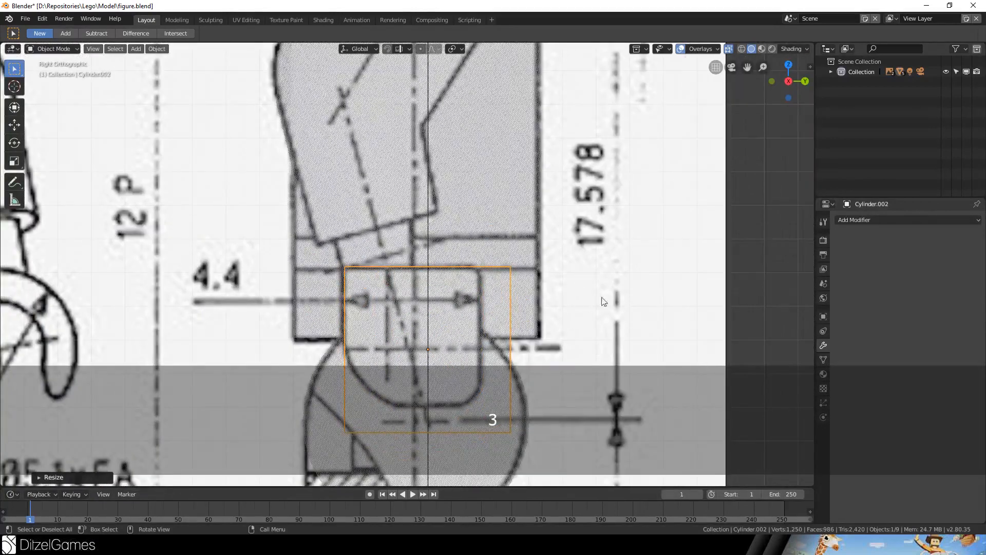
pyautogui.press('s')
pyautogui.click(579, 307)
pyautogui.press('g')
pyautogui.click(568, 307)
# Refit the hand cylinder's position and size to the hand's outer circle in the front view
pyautogui.press('KP_1')
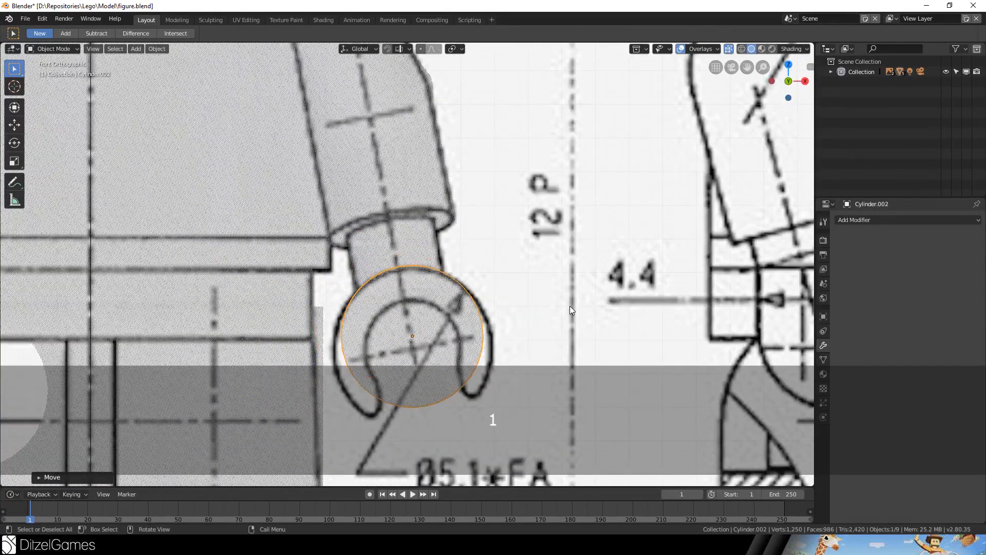
pyautogui.press('g')
pyautogui.click(568, 319)
pyautogui.press('s')
pyautogui.click(596, 317)
pyautogui.press('g')
pyautogui.click(599, 320)
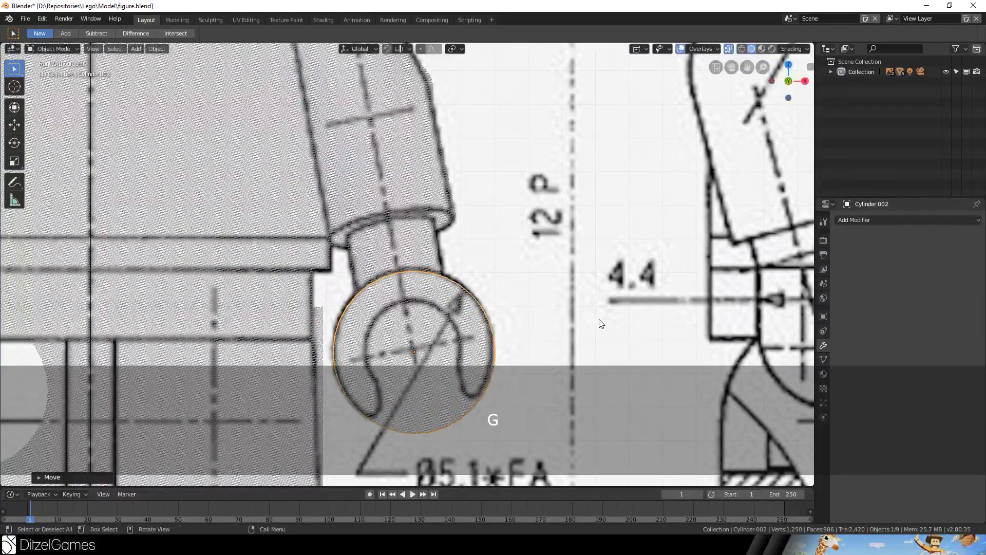
pyautogui.scroll(3, 594, 322)
pyautogui.keyDown('shift'); pyautogui.moveTo(581, 325); pyautogui.dragTo(557, 210, button='middle'); pyautogui.keyUp('shift')
pyautogui.scroll(-3, 556, 209)
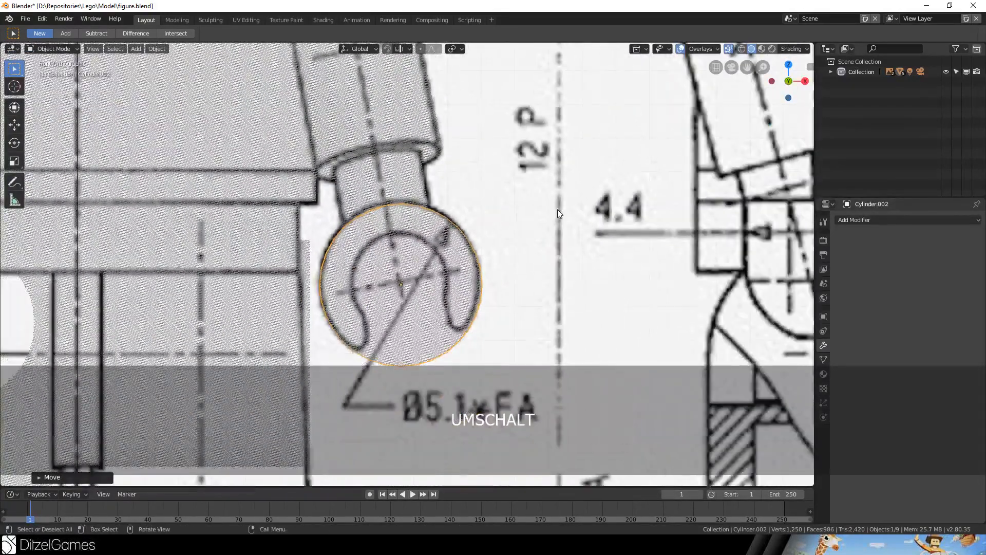
# Scale only the hand cylinder's depth to the drawn 4.4 width and center it on the hand outline in the side view
pyautogui.press('KP_3')
pyautogui.press('s')
pyautogui.press('x')
pyautogui.click(535, 218)
pyautogui.press('g')
pyautogui.click(533, 219)
pyautogui.moveTo(601, 243); pyautogui.dragTo(554, 228, button='middle')
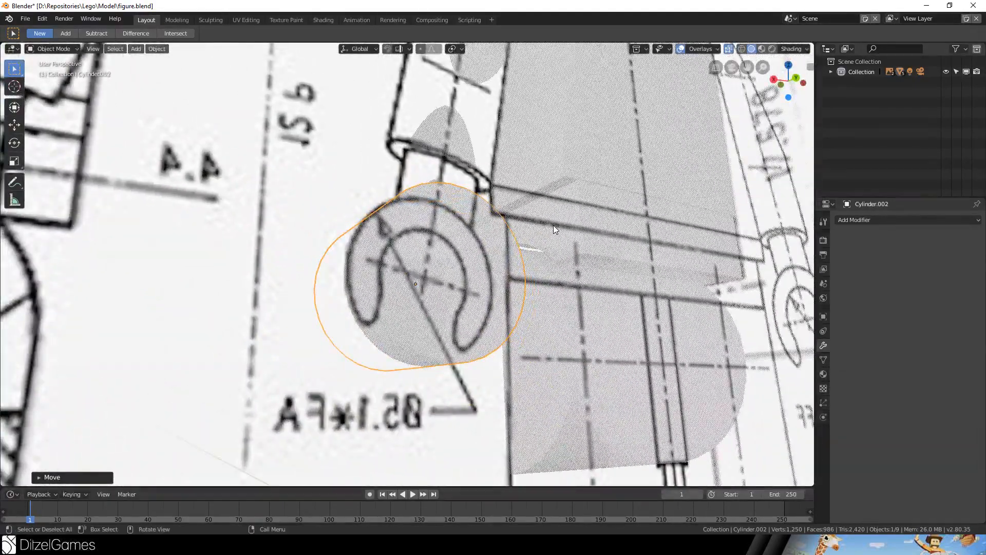
# Duplicate the hand cylinder in place and scale the copy down to the grip's inner circle in the front view
pyautogui.hotkey('shift', 'd')
pyautogui.rightClick(553, 225)
pyautogui.press('KP_3')
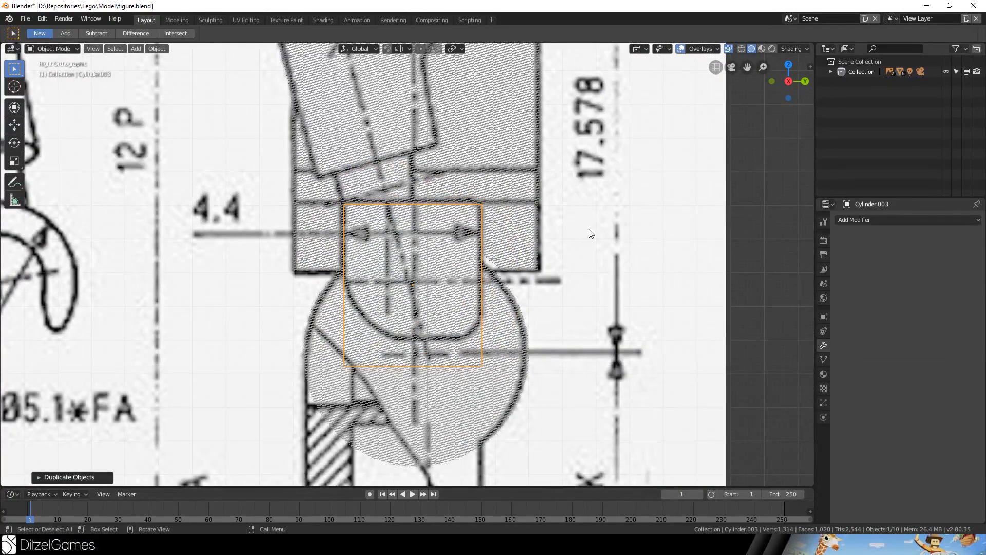
pyautogui.press('KP_1')
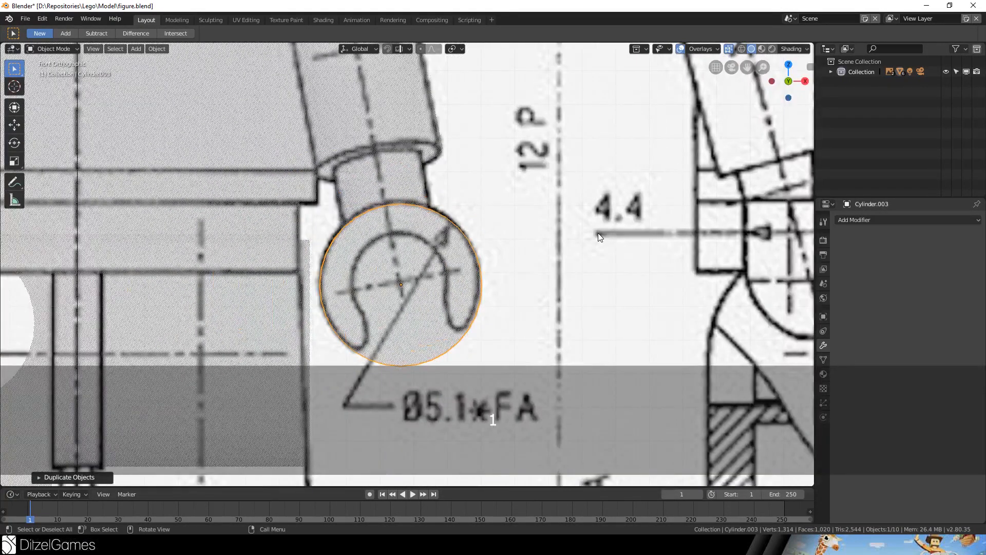
pyautogui.press('shift')
pyautogui.press('s')
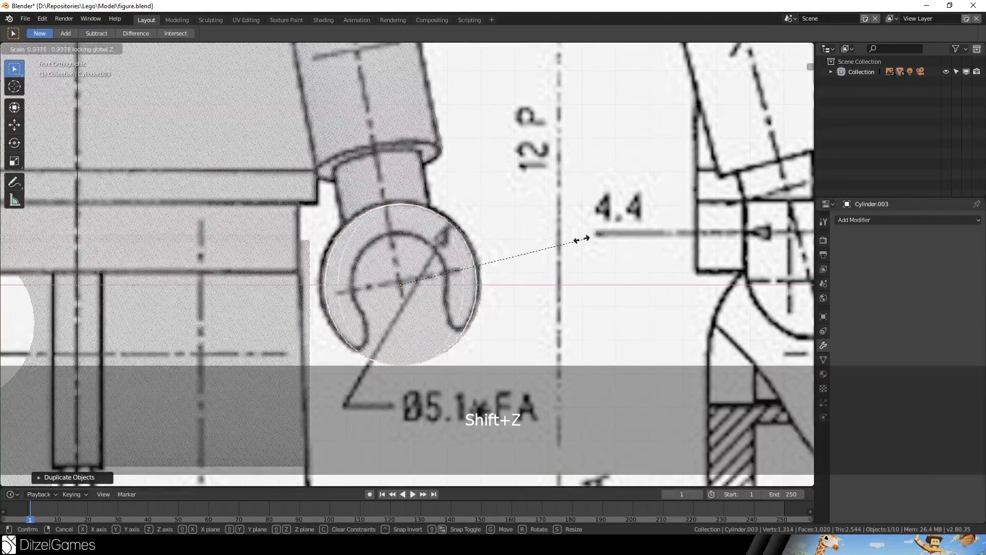
pyautogui.click(530, 259)
# Stretch the inner cylinder along the Y axis so it extends past both ends of the hand cylinder
pyautogui.press('KP_3')
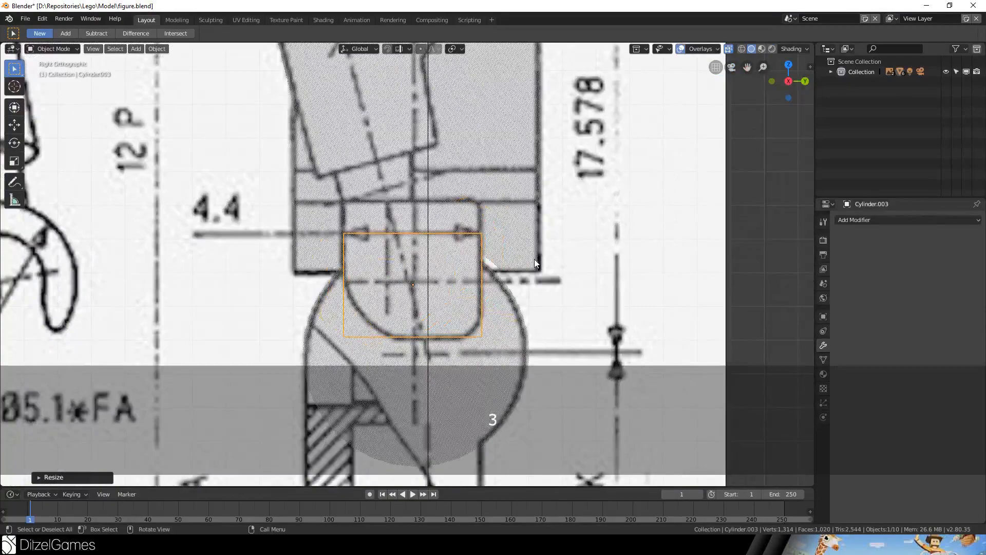
pyautogui.press('s')
pyautogui.press('x')
pyautogui.press('y')
pyautogui.click(739, 281)
pyautogui.moveTo(737, 281); pyautogui.dragTo(451, 225, button='middle')
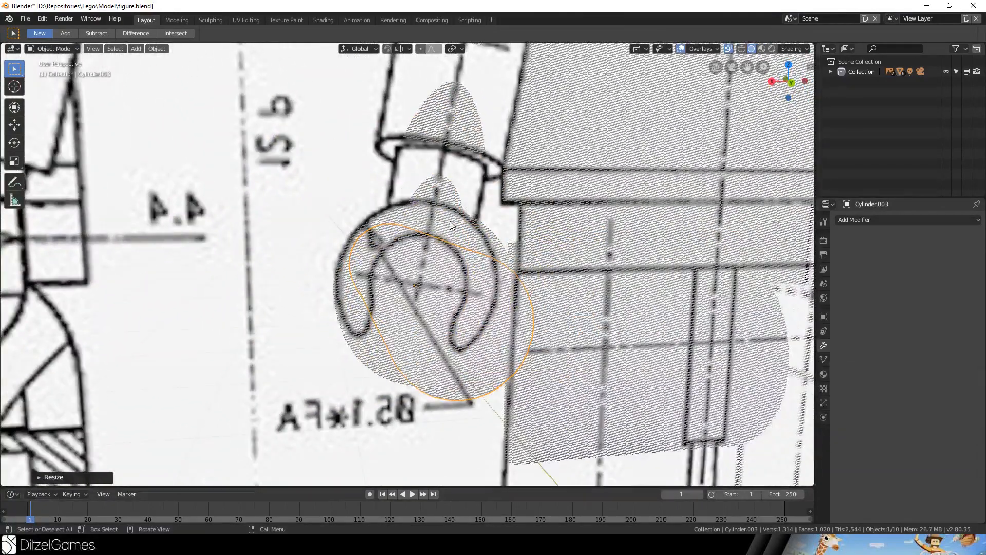
# Cut the inner cylinder out of the hand cylinder with an applied Boolean Difference modifier and delete the cutter
pyautogui.click(873, 219)
pyautogui.click(776, 267)
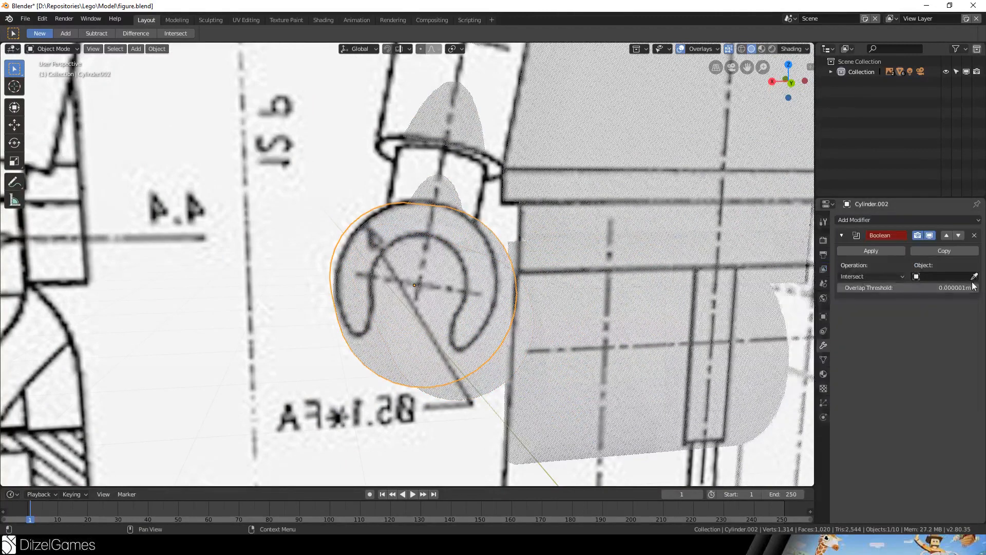
pyautogui.click(504, 362)
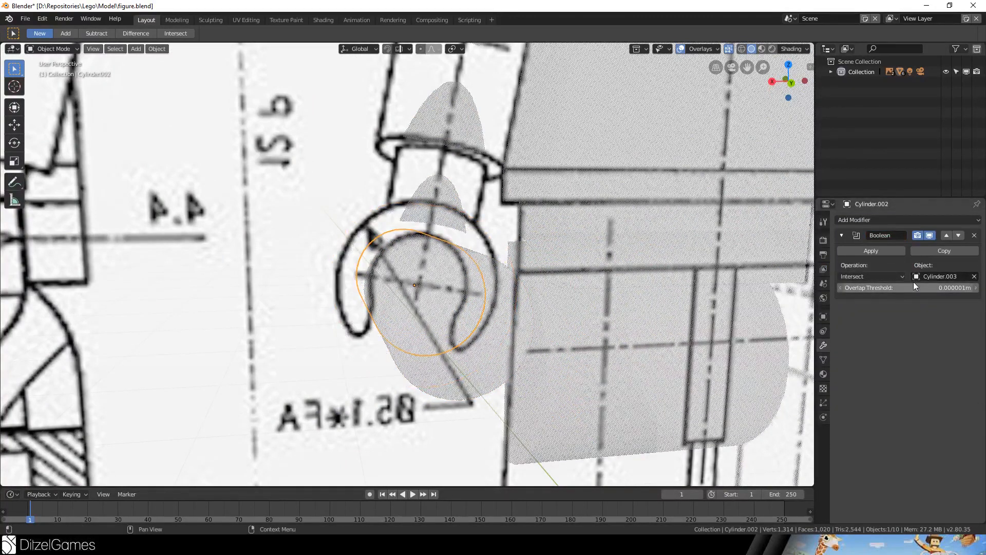
pyautogui.click(868, 242)
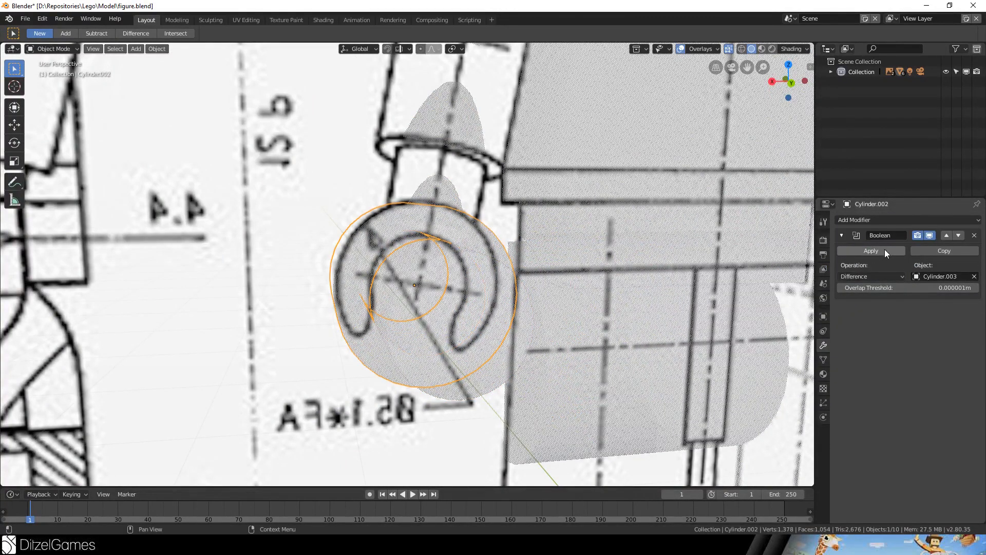
pyautogui.click(871, 251)
pyautogui.press('Delete')
pyautogui.moveTo(555, 347); pyautogui.dragTo(473, 288, button='middle')
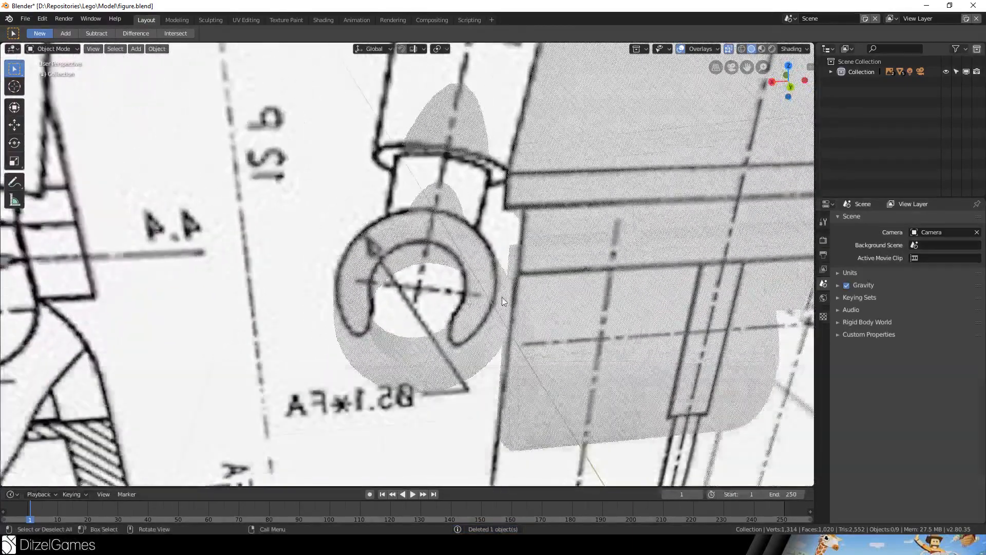
pyautogui.press('KP_3')
pyautogui.moveTo(393, 297); pyautogui.dragTo(502, 302, button='middle')
pyautogui.press('KP_3')
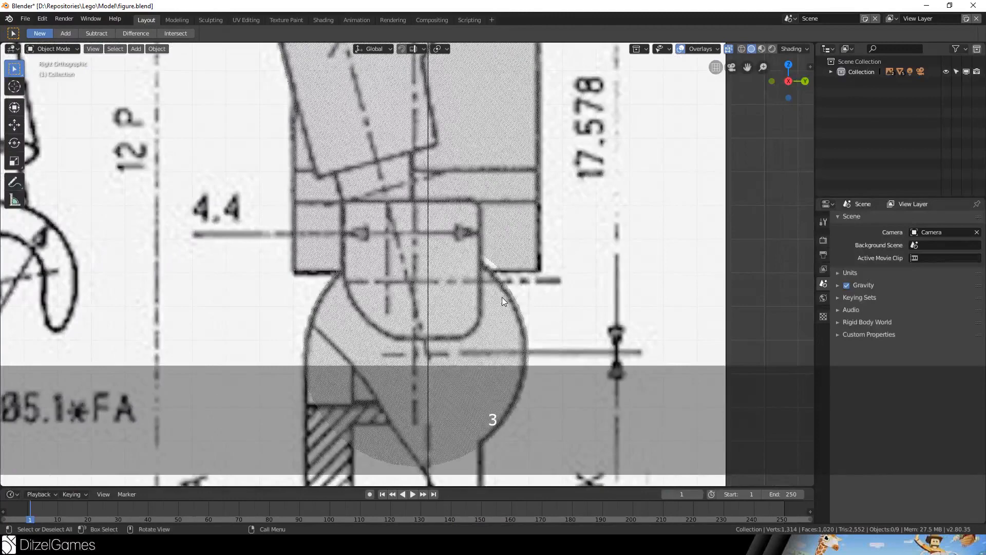
# Add a cube, move it below the hand in the front view and scale it down to about the grip opening's size
pyautogui.press('KP_1')
pyautogui.click(135, 49)
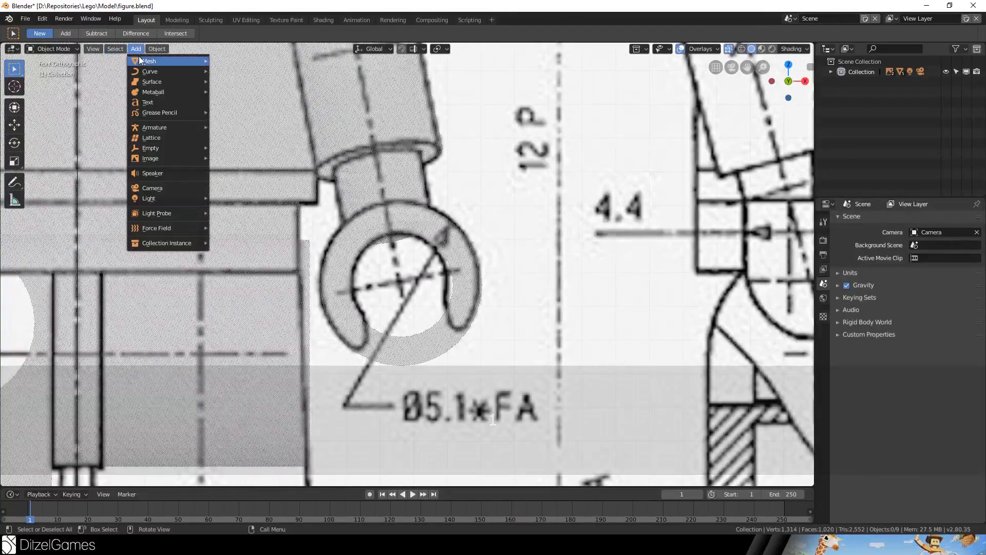
pyautogui.click(136, 49)
pyautogui.moveTo(171, 75)
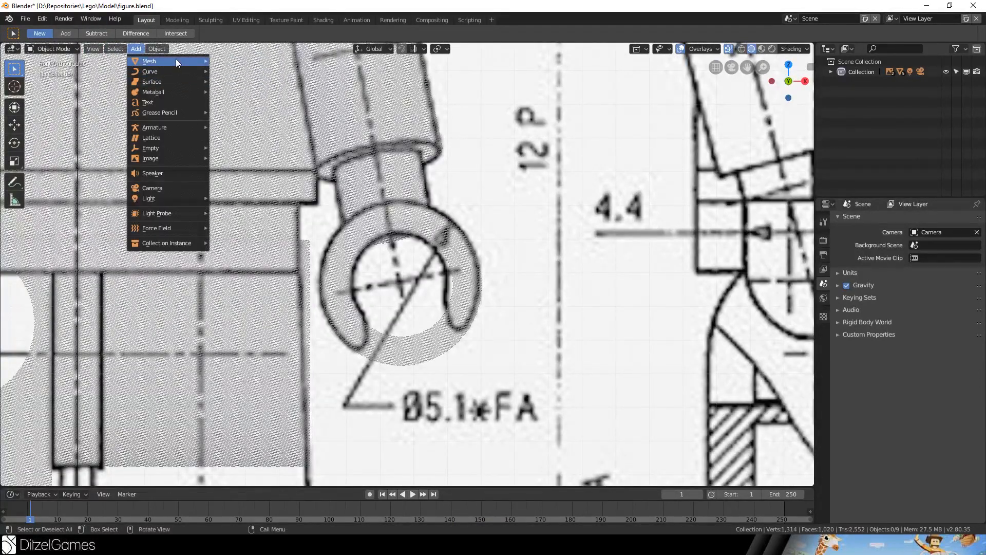
pyautogui.click(226, 70)
pyautogui.scroll(-5, 512, 267)
pyautogui.press('g')
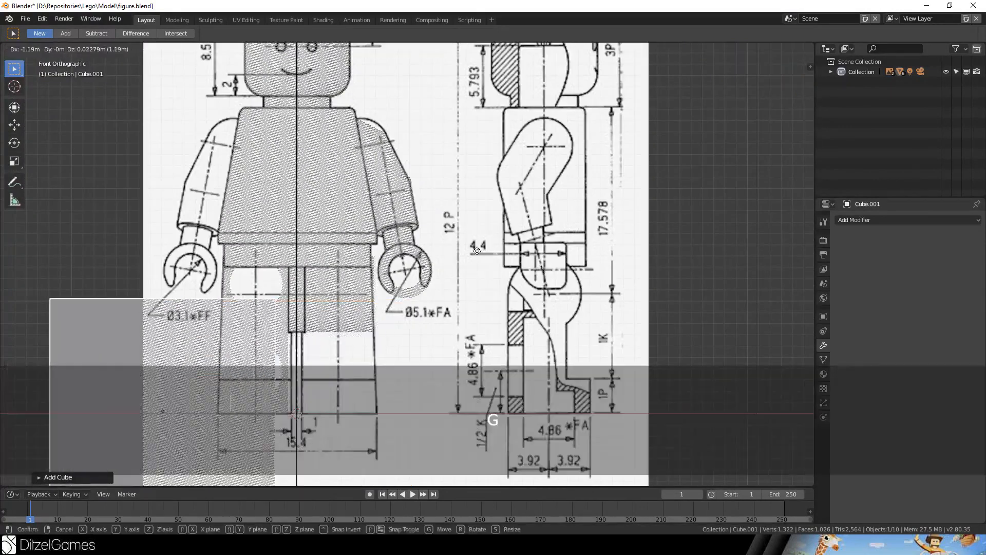
pyautogui.click(721, 146)
pyautogui.press('s')
pyautogui.click(462, 287)
# Rotate the cube to the hand's tilt and move it over the lower gap between the two finger tips
pyautogui.scroll(4, 501, 302)
pyautogui.press('r')
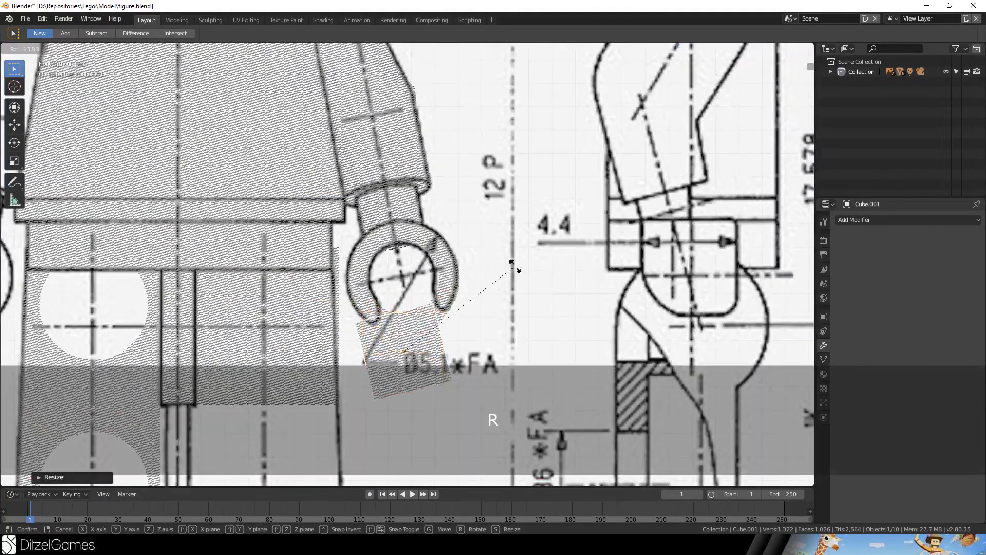
pyautogui.click(514, 261)
pyautogui.press('g')
pyautogui.click(510, 235)
pyautogui.press('r')
pyautogui.click(501, 262)
pyautogui.press('g')
pyautogui.click(503, 271)
# Stretch the cube along the Y axis so it extends well beyond both sides of the hand
pyautogui.press('KP_3')
pyautogui.press('s')
pyautogui.press('x')
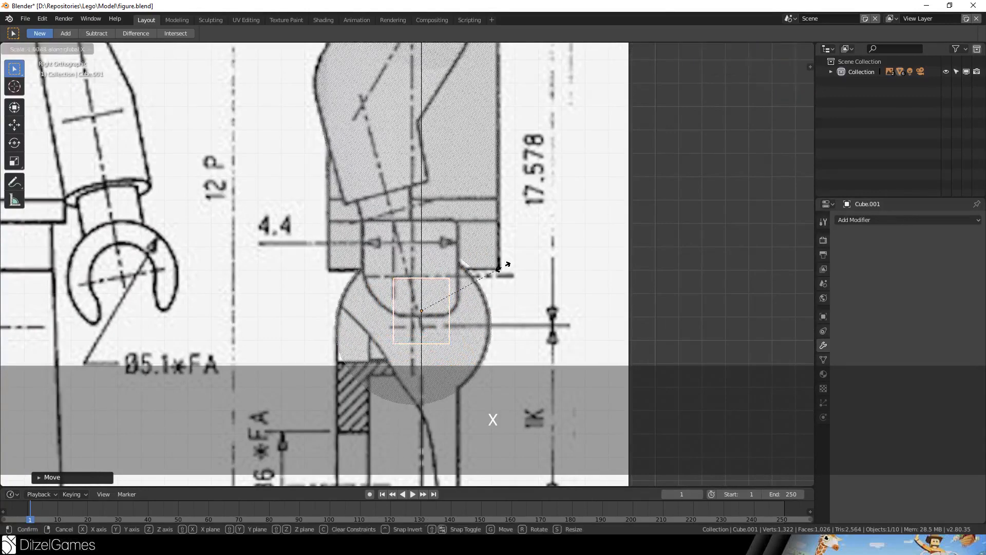
pyautogui.press('y')
pyautogui.click(299, 327)
# Cut the grip opening into the hand ring with an applied Boolean Difference modifier using the cube
pyautogui.click(454, 250)
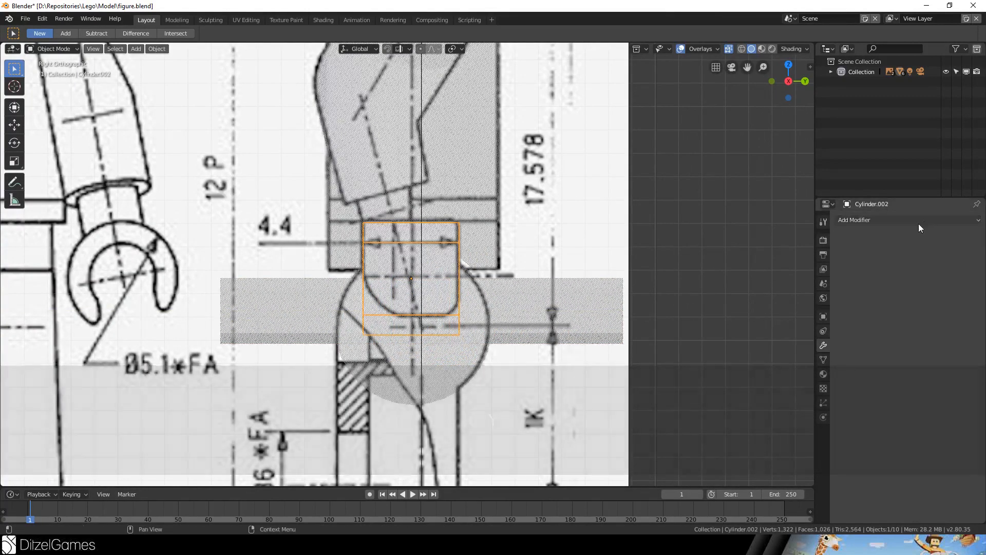
pyautogui.click(914, 221)
pyautogui.click(795, 266)
pyautogui.click(974, 276)
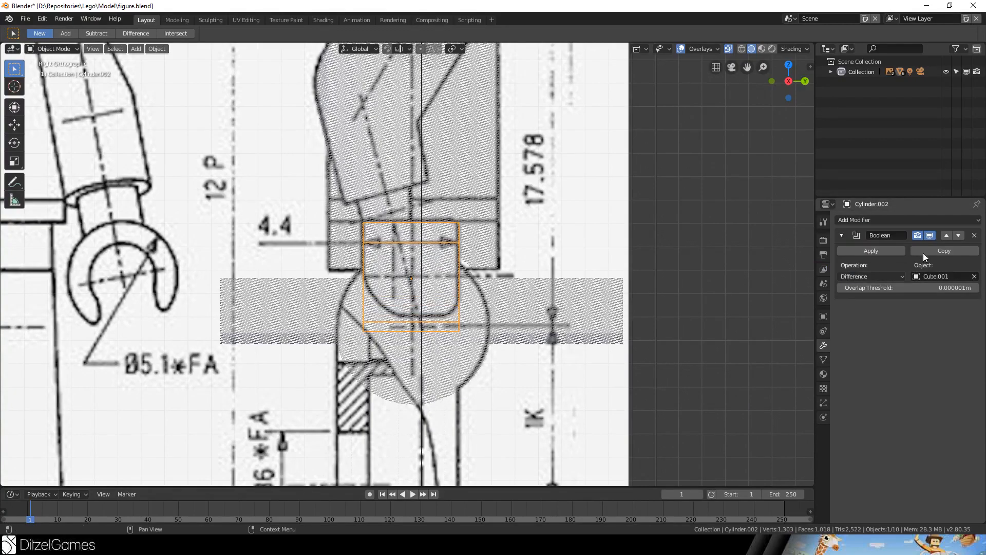
pyautogui.click(861, 253)
# Delete the cutter cube and view the opened hand together with the whole figure
pyautogui.click(504, 303)
pyautogui.moveTo(503, 303); pyautogui.dragTo(577, 311, button='middle')
pyautogui.press('KP_3')
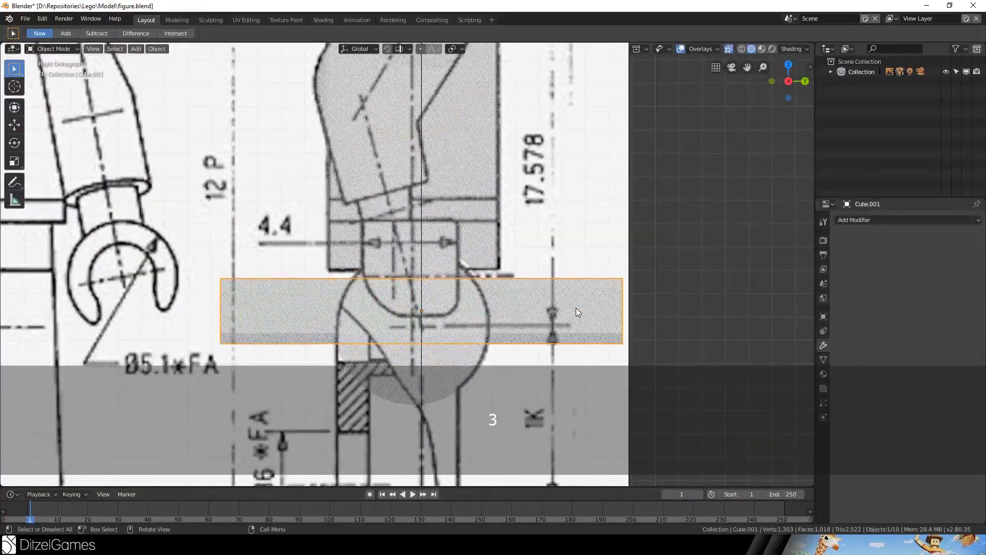
pyautogui.press('KP_1')
pyautogui.press('Delete')
pyautogui.moveTo(577, 312); pyautogui.dragTo(433, 287, button='middle')
pyautogui.scroll(-10, 433, 287)
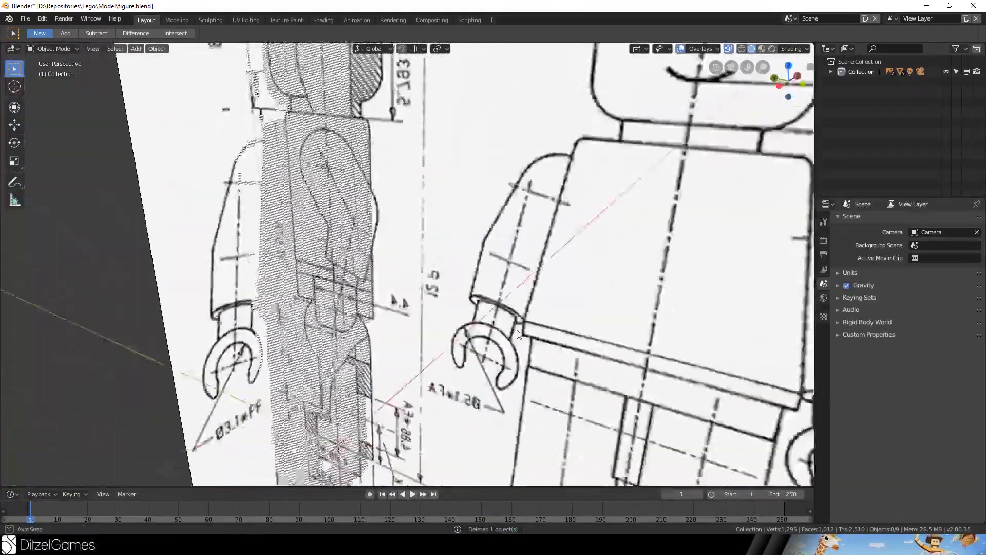
# Hide both reference images in the scene so only the figure's meshes remain in view around the hand
pyautogui.click(729, 49)
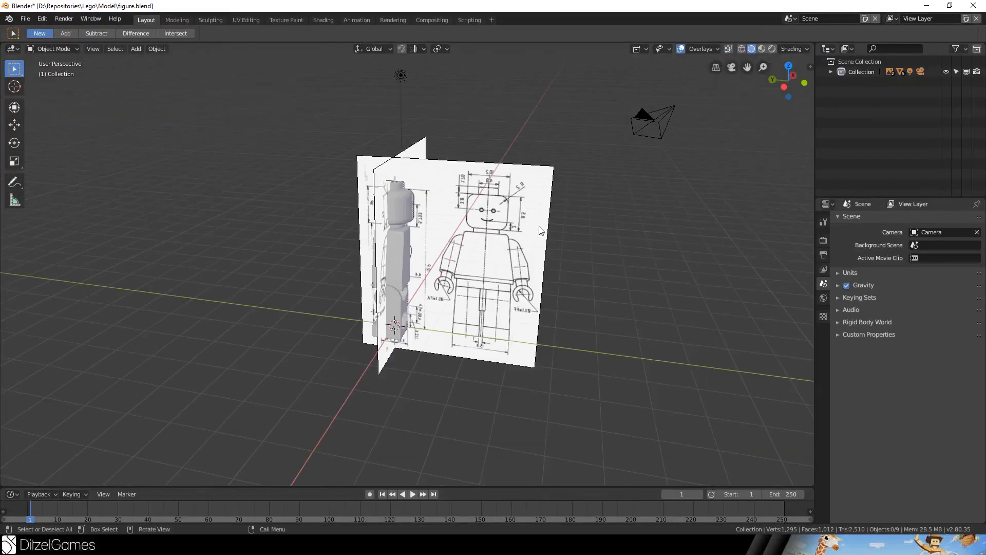
pyautogui.click(830, 72)
pyautogui.click(945, 154)
pyautogui.moveTo(383, 219); pyautogui.dragTo(586, 325, button='middle')
pyautogui.scroll(5, 458, 210)
pyautogui.scroll(4, 484, 246)
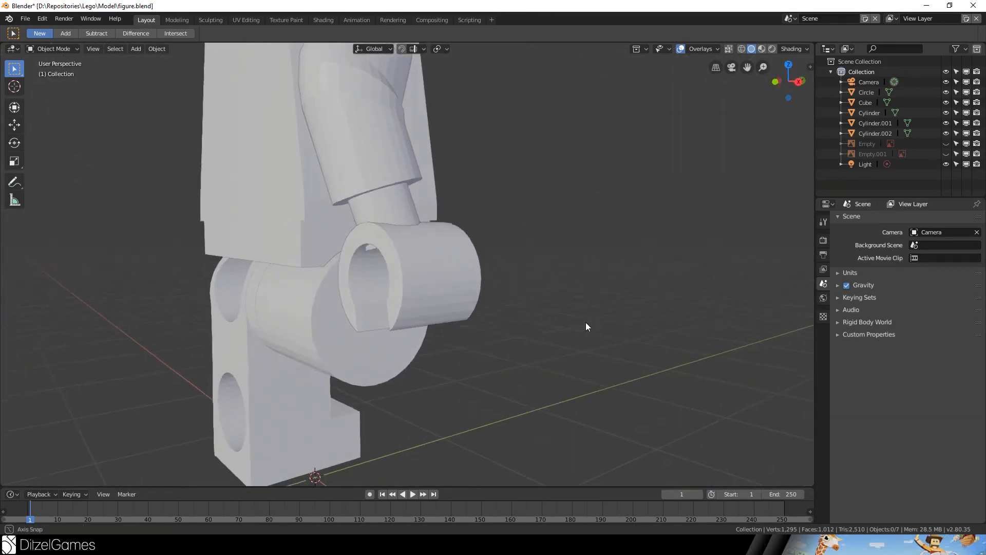
# Try to move the wrist's end vertices that poke through into the hand's grip opening
pyautogui.click(392, 214)
pyautogui.scroll(4, 388, 225)
pyautogui.moveTo(386, 227); pyautogui.dragTo(453, 185, button='middle')
pyautogui.press('Tab')
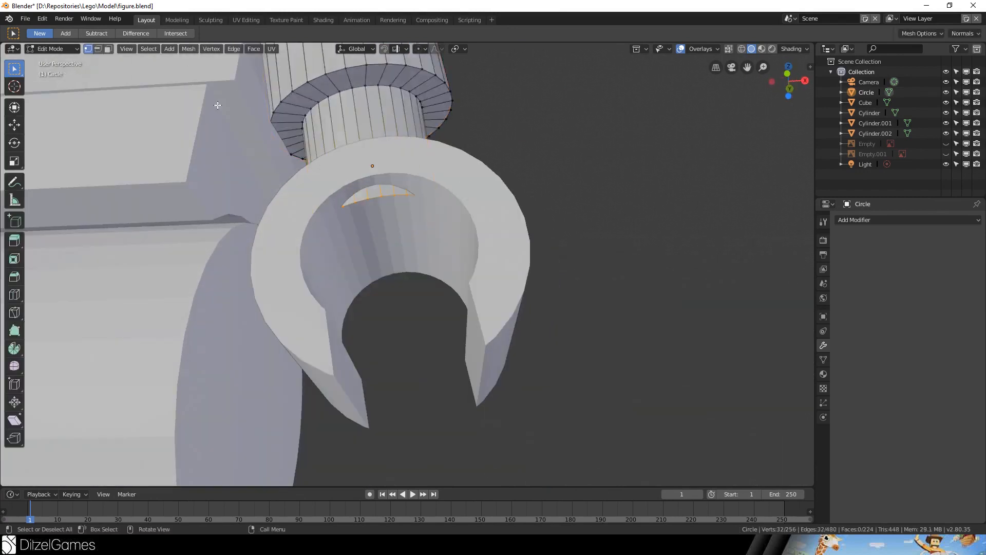
pyautogui.keyDown('alt'); pyautogui.moveTo(407, 216); pyautogui.dragTo(449, 288, button='middle'); pyautogui.keyUp('alt')
pyautogui.press('g')
pyautogui.click(489, 251)
pyautogui.moveTo(489, 251); pyautogui.dragTo(361, 211, button='middle')
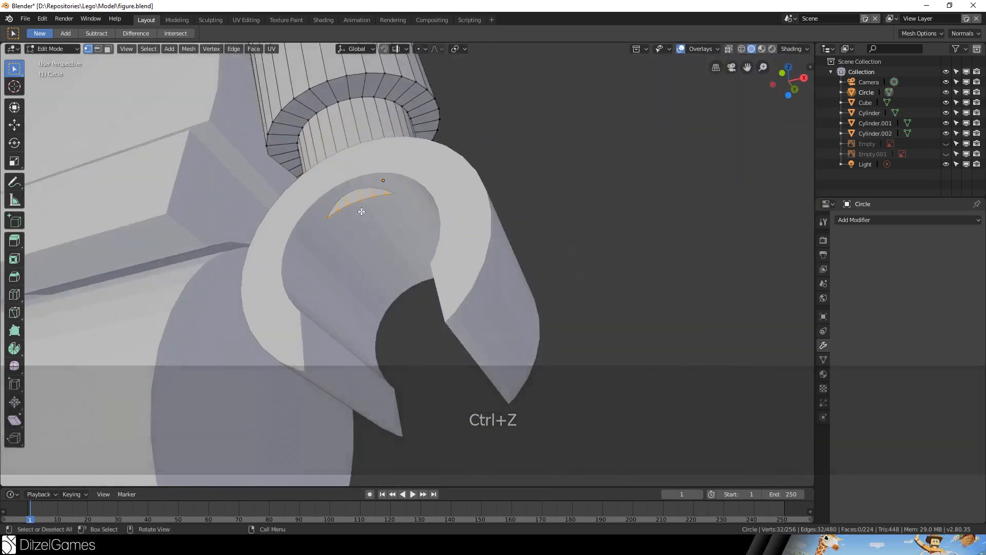
pyautogui.scroll(5, 454, 213)
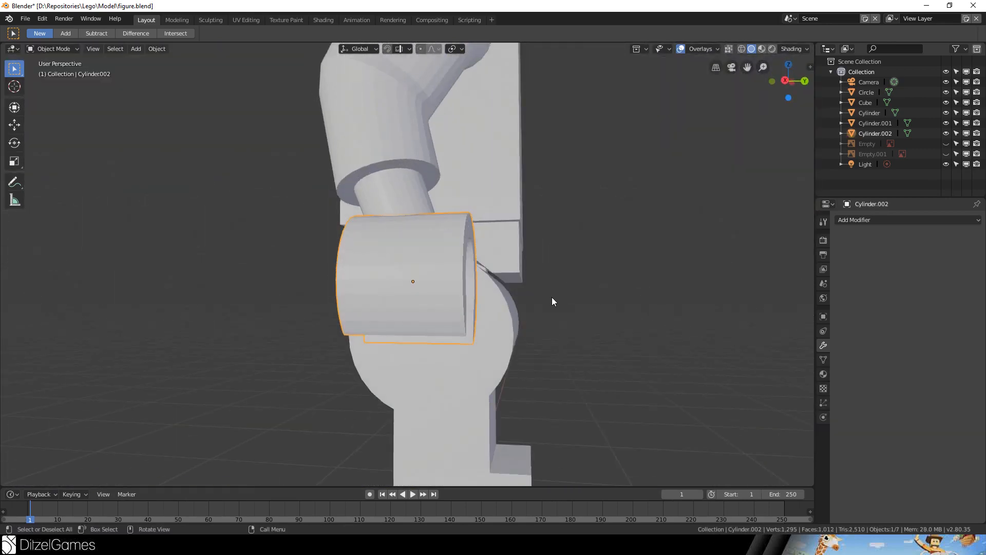
pyautogui.press('r')
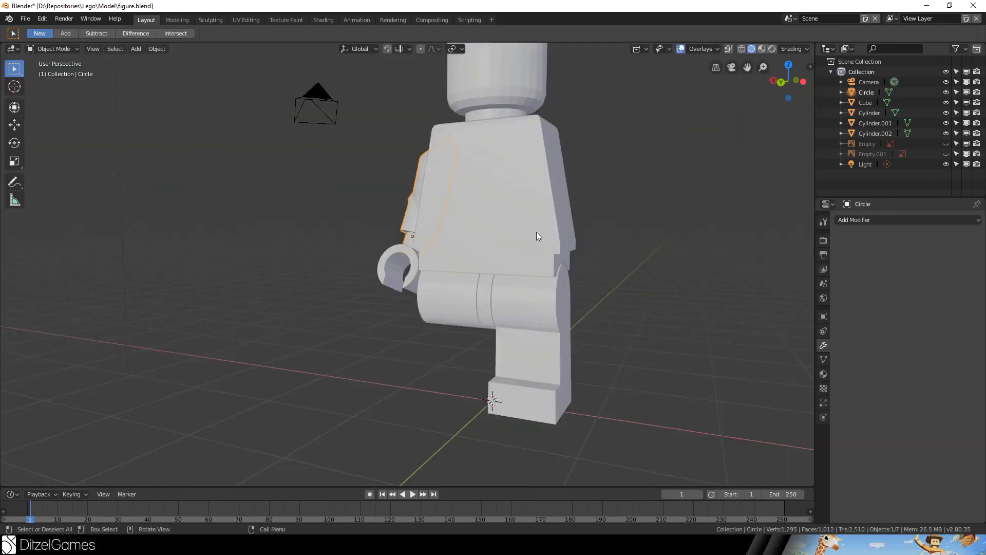
# Separate the narrow middle disc between the hip cylinders from the leg mesh into its own object
pyautogui.moveTo(537, 235); pyautogui.dragTo(139, 192, button='middle')
pyautogui.moveTo(595, 215); pyautogui.dragTo(411, 225, button='middle')
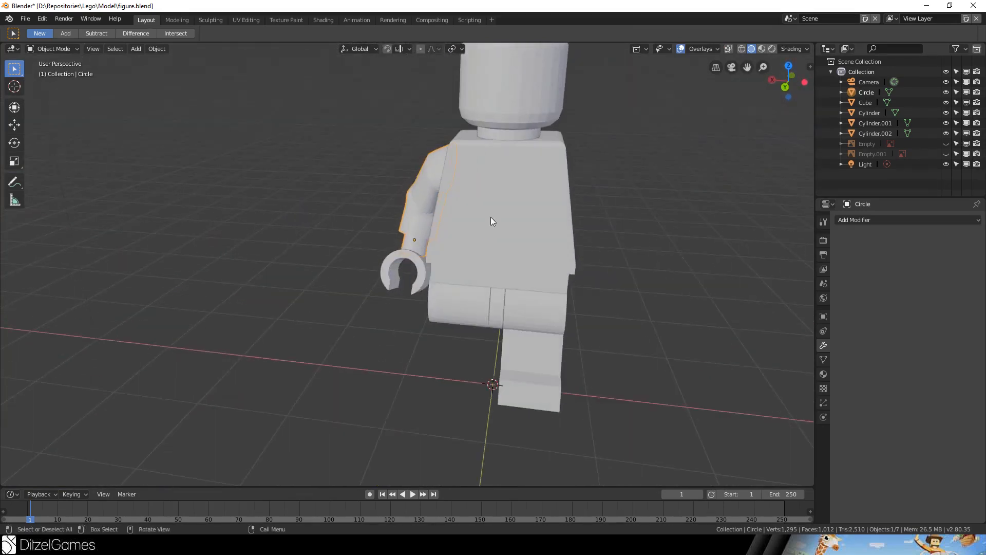
pyautogui.keyDown('shift'); pyautogui.moveTo(436, 273); pyautogui.dragTo(367, 218, button='middle'); pyautogui.keyUp('shift')
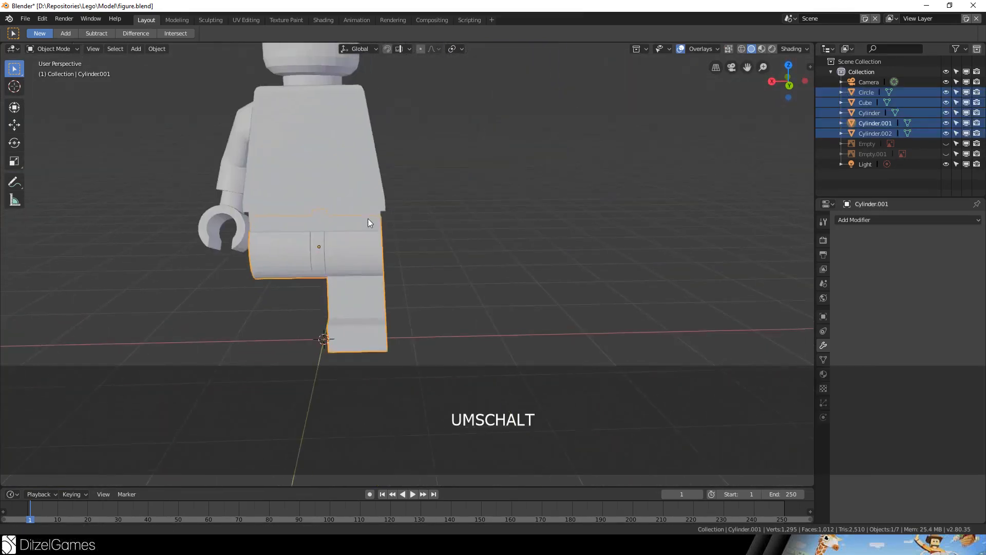
pyautogui.scroll(5, 315, 245)
pyautogui.press('Tab')
pyautogui.keyDown('shift'); pyautogui.moveTo(333, 248); pyautogui.dragTo(459, 247, button='middle'); pyautogui.keyUp('shift')
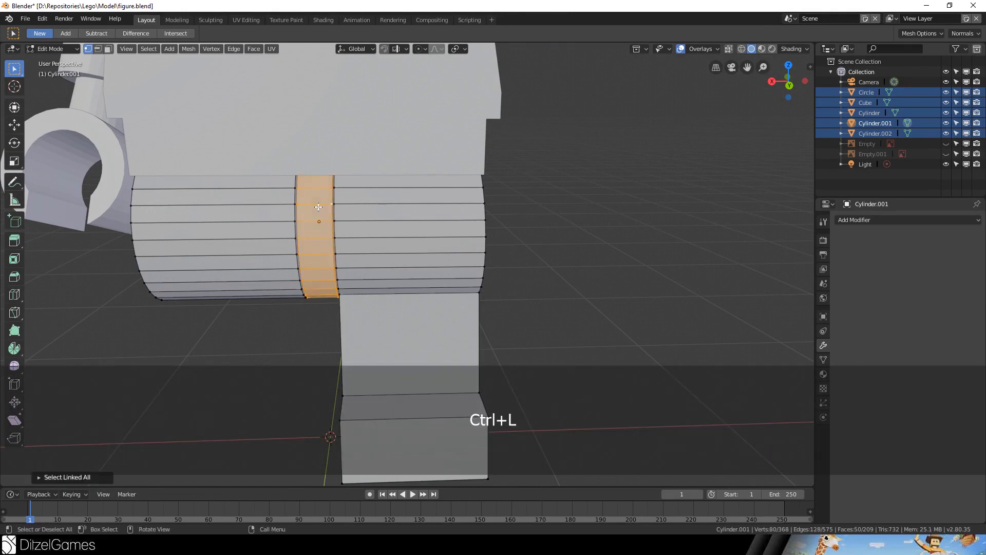
pyautogui.moveTo(318, 207); pyautogui.dragTo(286, 205, button='middle')
pyautogui.press('p')
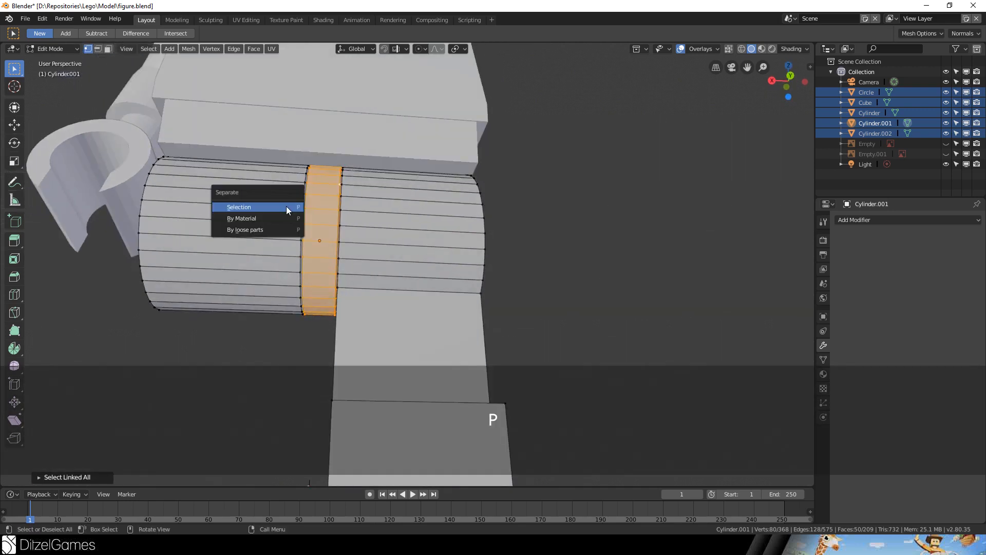
pyautogui.click(286, 206)
# Delete all vertices of the hip cylinder that has no leg below it
pyautogui.moveTo(286, 206); pyautogui.dragTo(305, 260, button='middle')
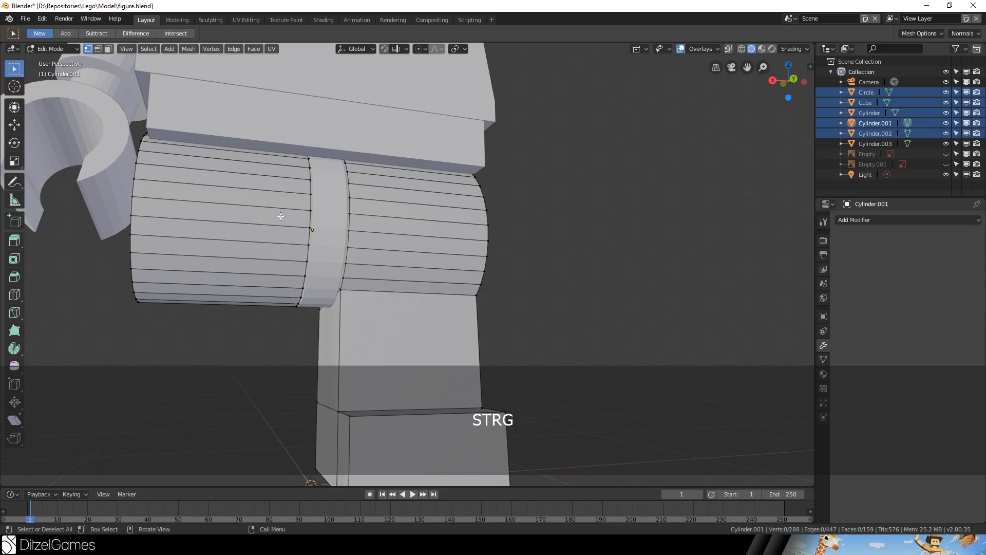
pyautogui.hotkey('ctrl', 'l')
pyautogui.press('Delete')
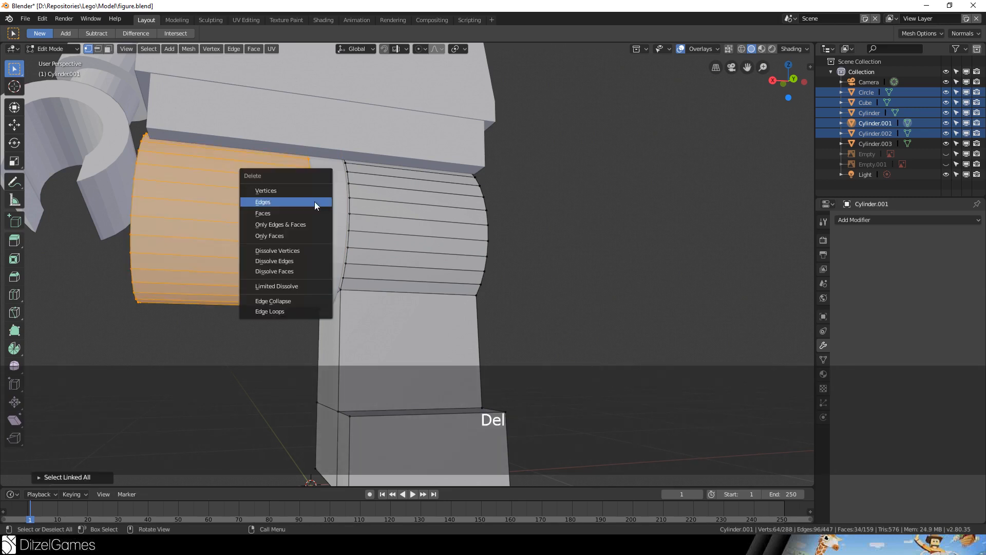
pyautogui.click(313, 190)
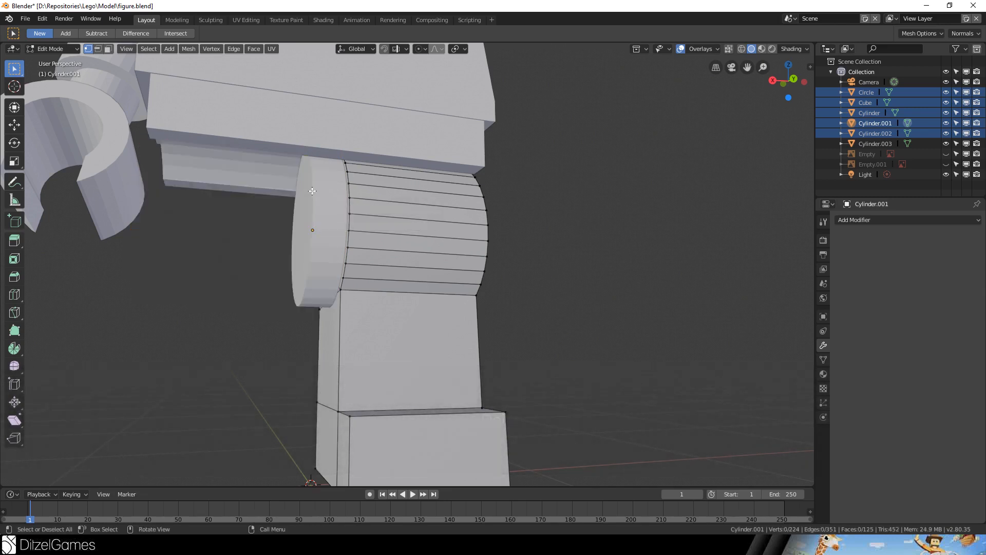
# Try to duplicate the whole remaining leg along the X axis to the other side of the hip disc
pyautogui.moveTo(595, 243); pyautogui.dragTo(543, 245, button='middle')
pyautogui.press('a')
pyautogui.press('KP_3')
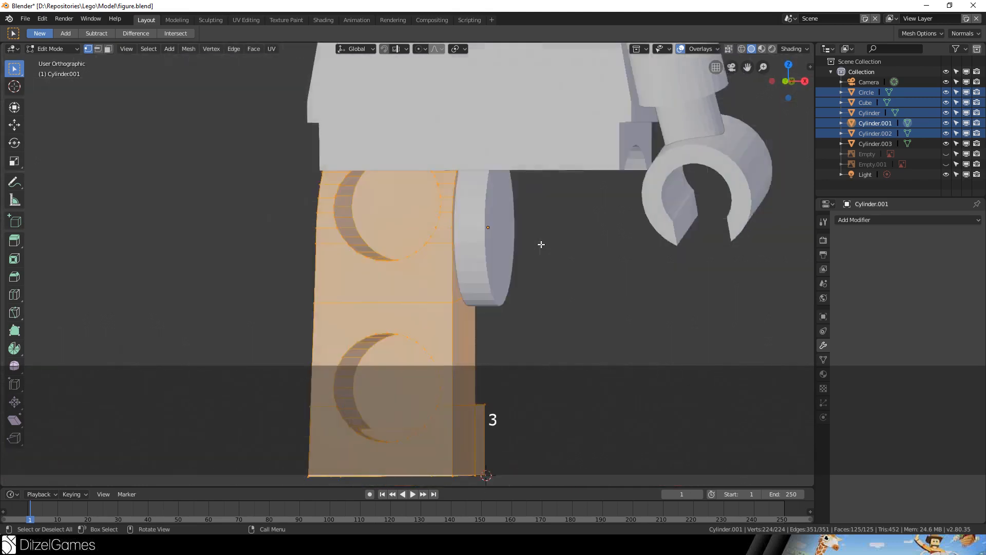
pyautogui.press('KP_1')
pyautogui.keyDown('shift'); pyautogui.moveTo(541, 245); pyautogui.dragTo(399, 198, button='middle'); pyautogui.keyUp('shift')
pyautogui.hotkey('shift', 'd')
pyautogui.press('x')
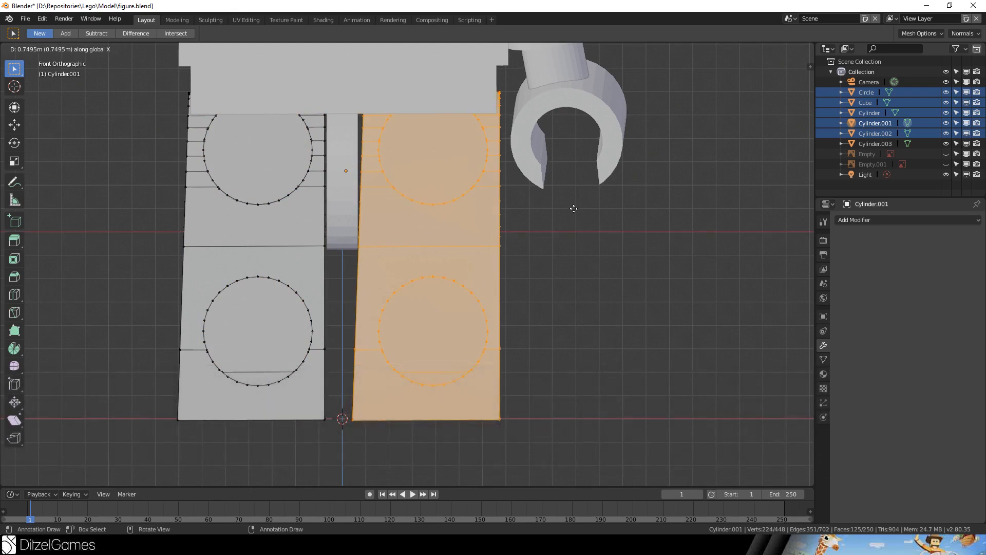
pyautogui.rightClick(574, 208)
pyautogui.press('ctrl')
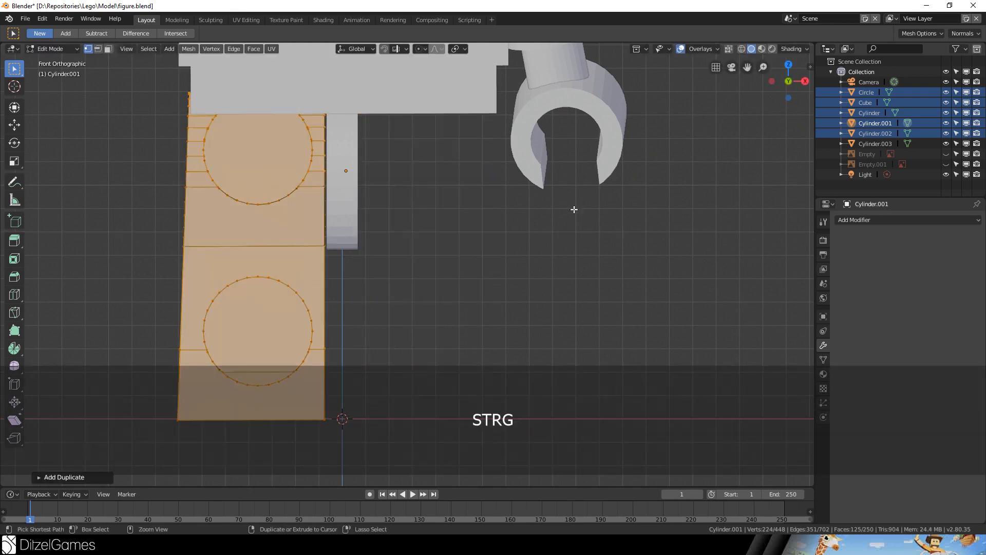
pyautogui.moveTo(573, 209); pyautogui.dragTo(354, 270, button='middle')
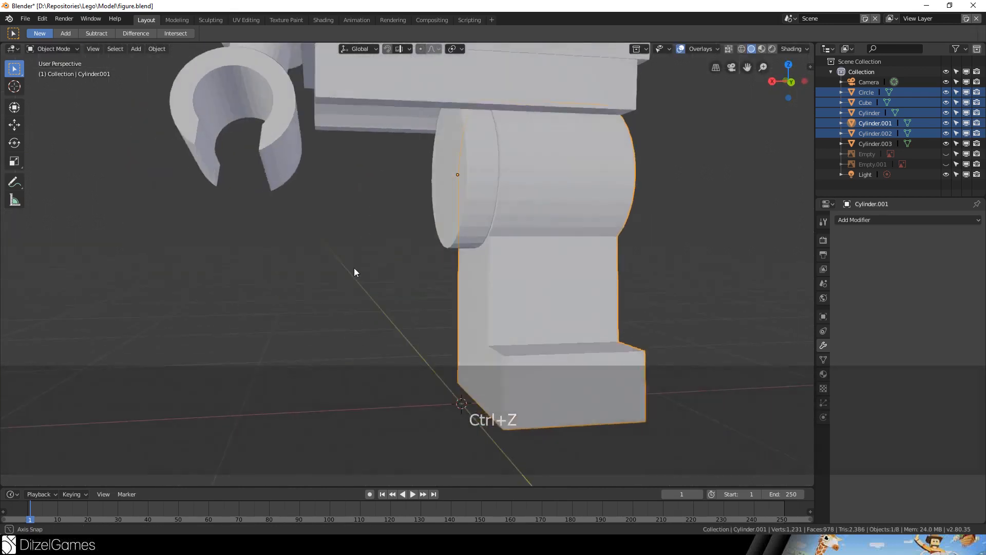
pyautogui.click(872, 221)
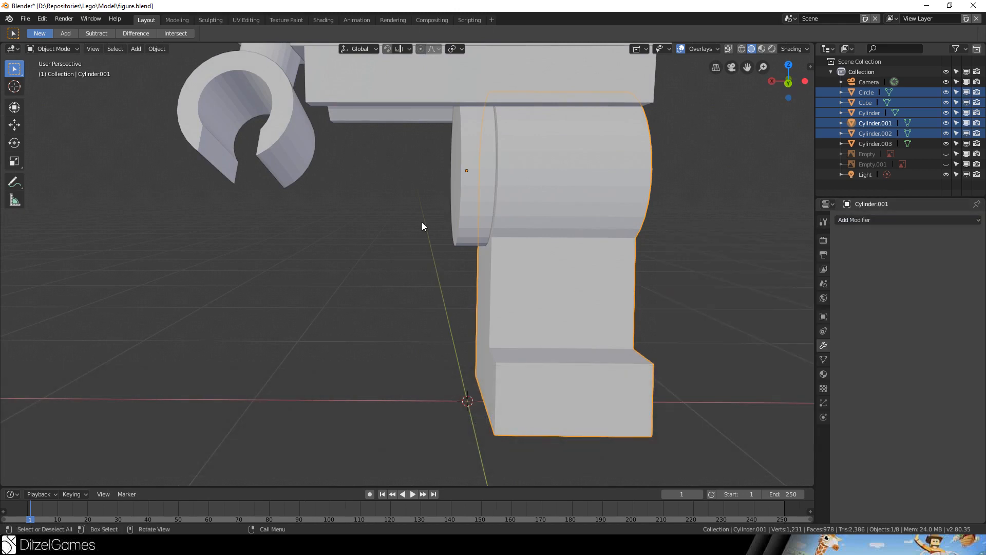
pyautogui.press('Escape')
pyautogui.press('Tab')
pyautogui.press('g')
pyautogui.press('Tab')
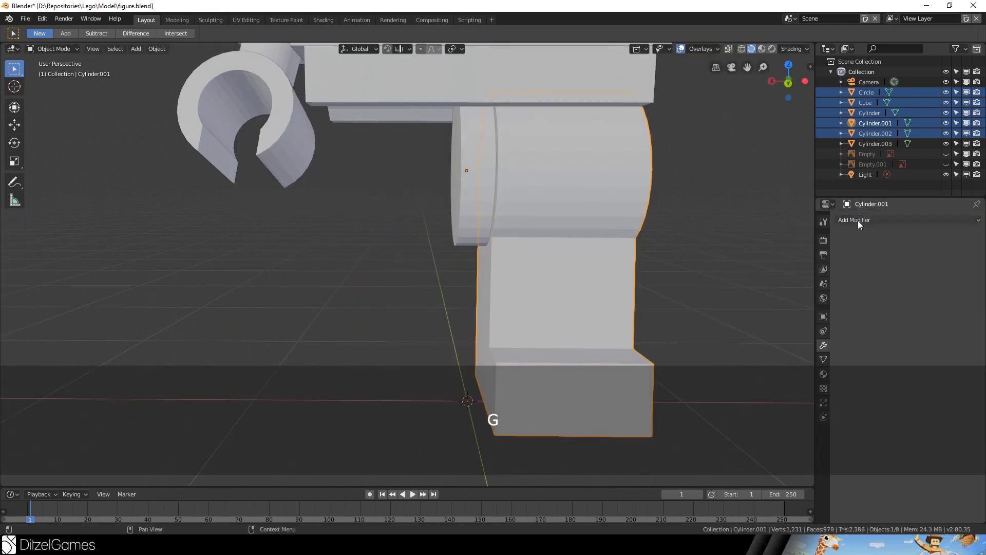
# Mirror the leg to the other side with an applied Mirror modifier on the X axis only
pyautogui.click(864, 220)
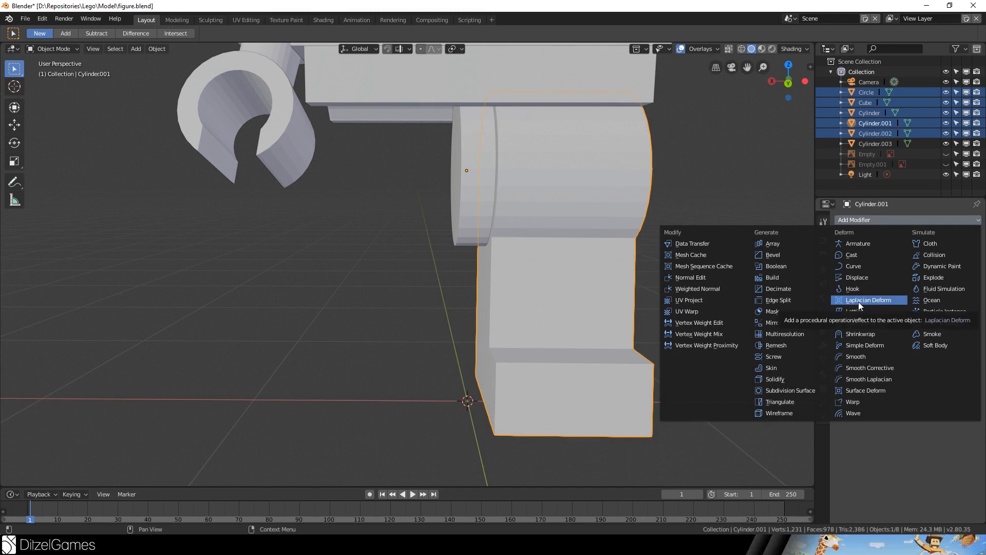
pyautogui.click(771, 323)
pyautogui.moveTo(794, 325); pyautogui.dragTo(828, 298, button='middle')
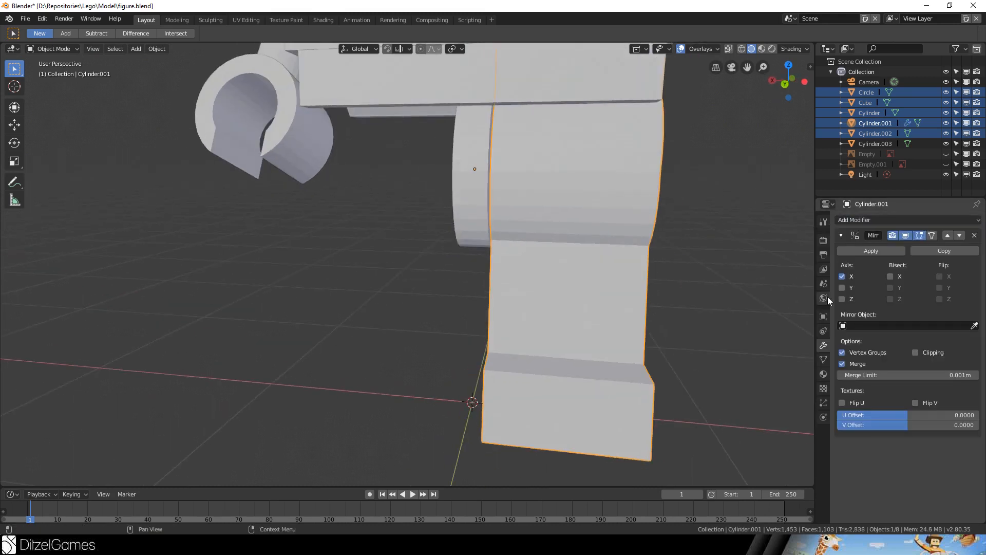
pyautogui.click(842, 287)
pyautogui.click(843, 287)
pyautogui.click(842, 299)
pyautogui.moveTo(722, 273); pyautogui.dragTo(801, 239, button='middle')
pyautogui.click(870, 250)
# Move the linked mesh of the mirrored leg about 0.03 m along X toward the hip disc and leave mesh editing
pyautogui.moveTo(493, 189); pyautogui.dragTo(539, 157, button='middle')
pyautogui.press('Tab')
pyautogui.click(454, 139)
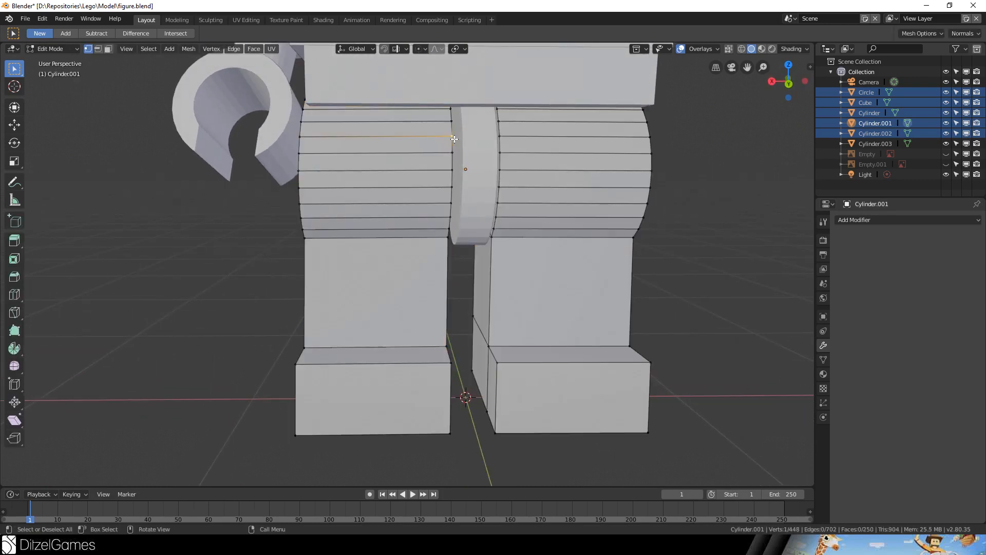
pyautogui.hotkey('ctrl', 'l')
pyautogui.press('KP_1')
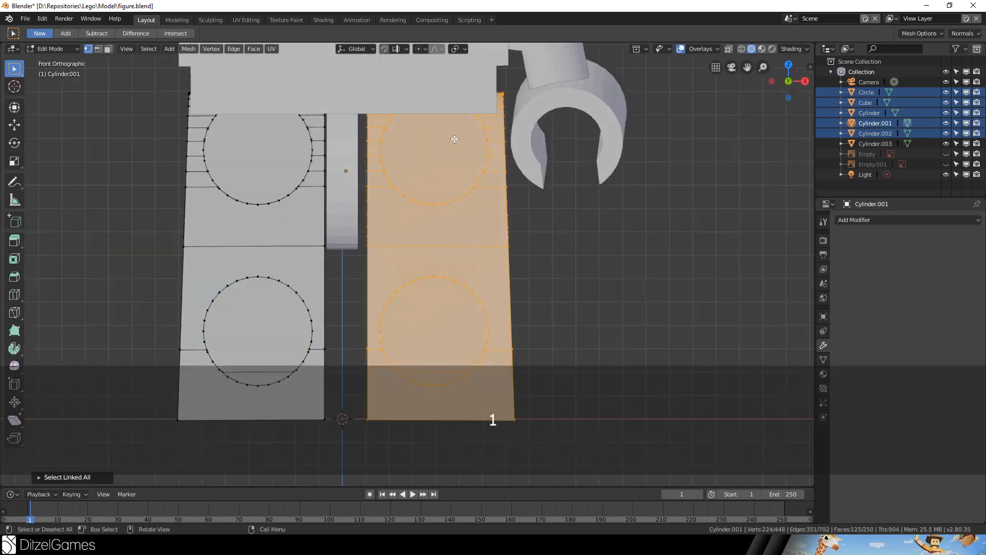
pyautogui.press('g')
pyautogui.press('x')
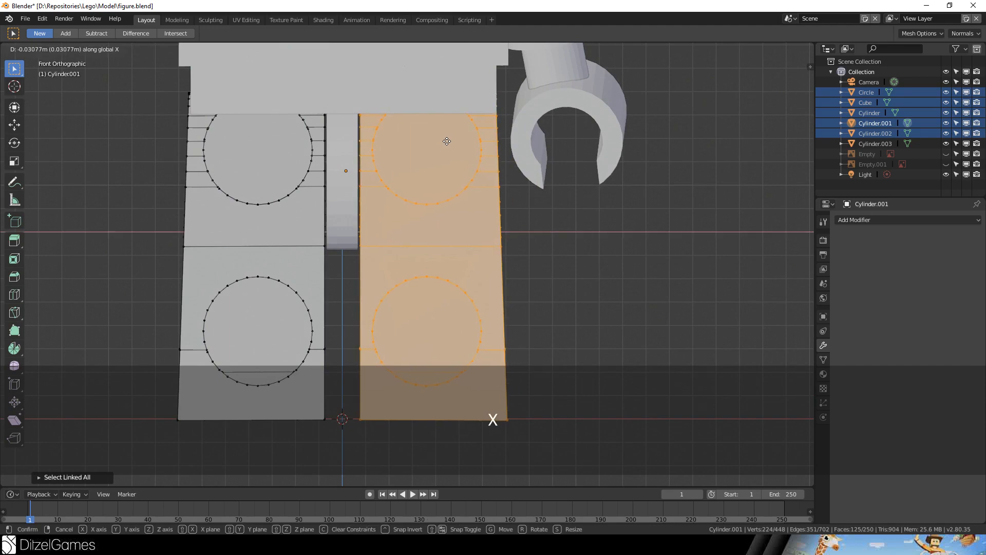
pyautogui.click(448, 141)
pyautogui.moveTo(448, 141); pyautogui.dragTo(341, 118, button='middle')
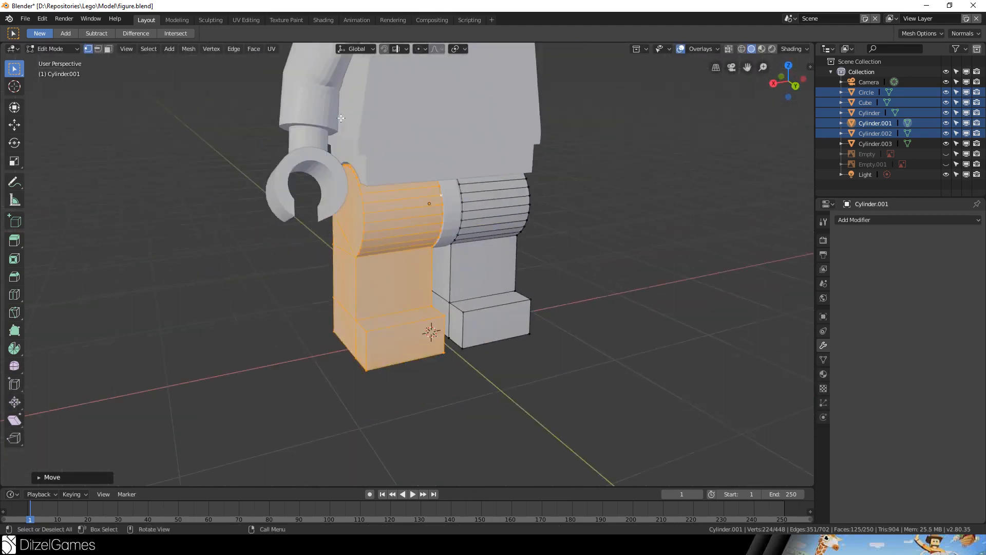
pyautogui.moveTo(524, 129); pyautogui.dragTo(468, 159, button='middle')
pyautogui.scroll(-5, 469, 159)
pyautogui.click(372, 166)
pyautogui.scroll(5, 380, 167)
pyautogui.press('Tab')
# Add a Boolean modifier to the torso with the separated hip disc as its object
pyautogui.moveTo(394, 167); pyautogui.dragTo(526, 190, button='middle')
pyautogui.scroll(-4, 436, 161)
pyautogui.click(478, 158)
pyautogui.scroll(5, 473, 173)
pyautogui.keyDown('shift'); pyautogui.click(468, 154); pyautogui.keyUp('shift')
pyautogui.scroll(-5, 467, 153)
pyautogui.scroll(-2, 448, 202)
pyautogui.click(448, 202)
pyautogui.click(873, 220)
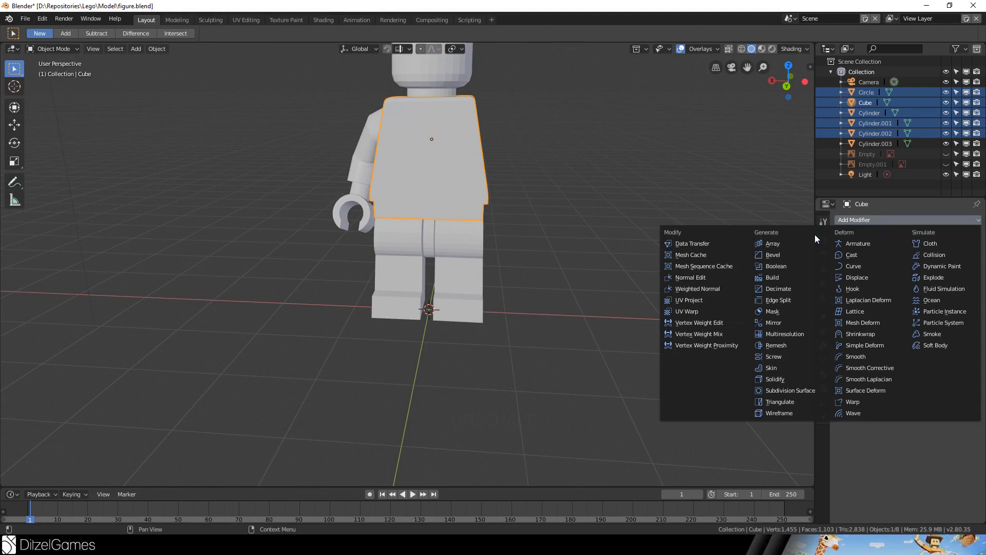
pyautogui.click(787, 266)
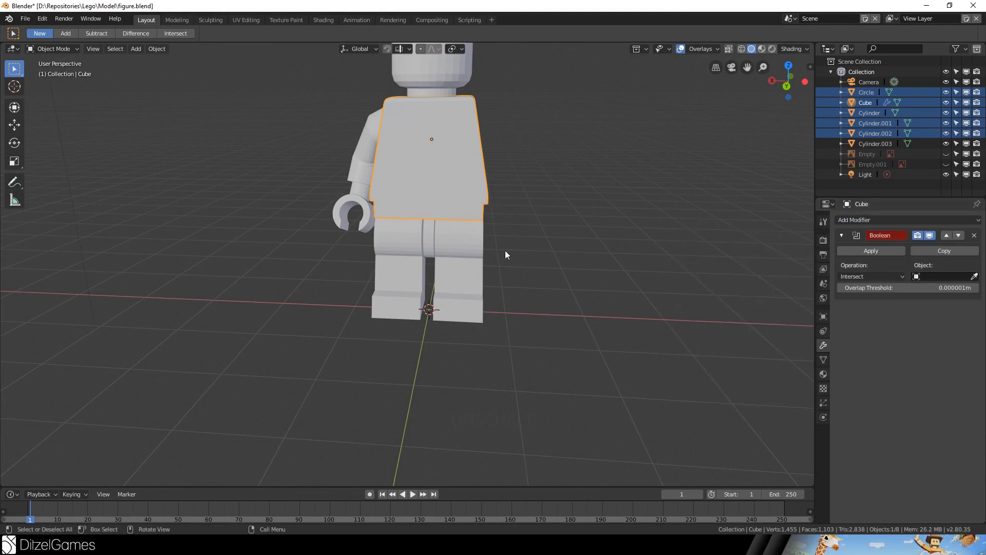
pyautogui.click(433, 227)
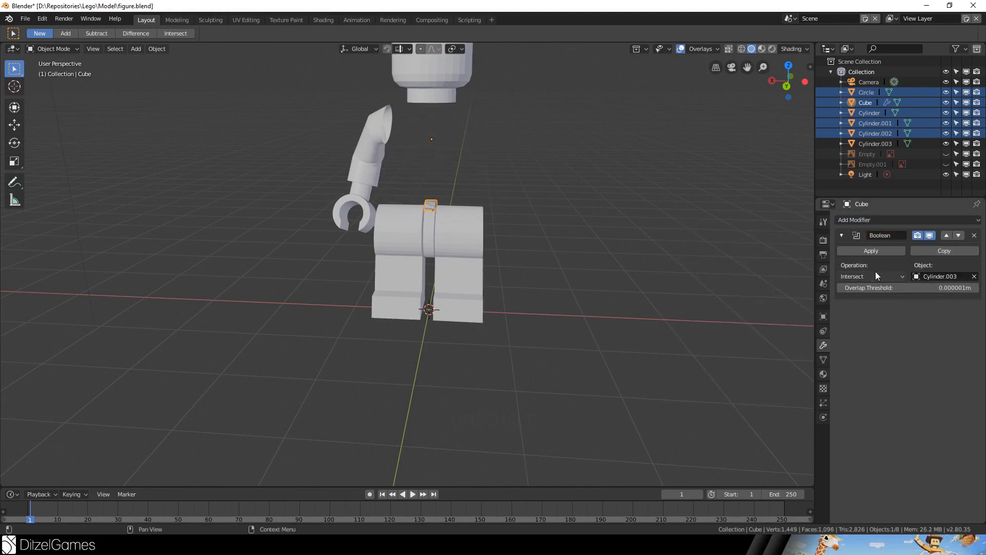
# Set the torso's Boolean operation to Union and apply the modifier
pyautogui.scroll(5, 556, 155)
pyautogui.moveTo(555, 155); pyautogui.dragTo(560, 226, button='middle')
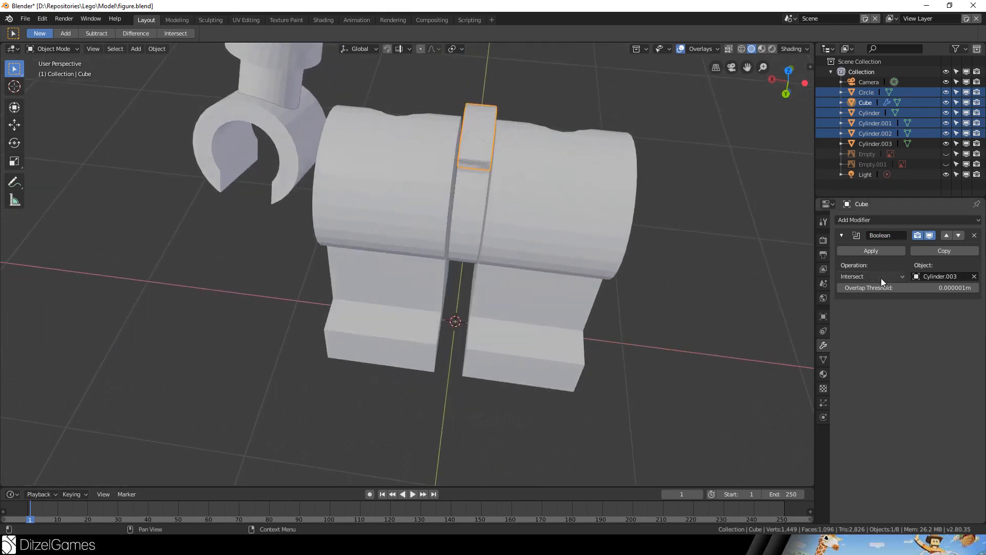
pyautogui.click(884, 276)
pyautogui.click(879, 251)
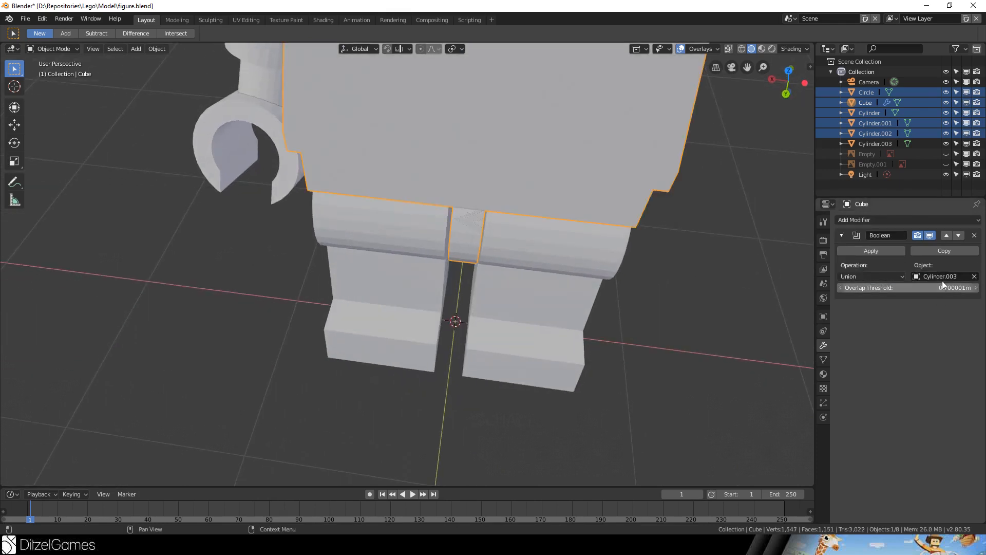
pyautogui.moveTo(584, 271); pyautogui.dragTo(574, 82, button='middle')
pyautogui.click(873, 250)
# Check that the hip disc is joined to the torso by temporarily moving the torso aside and inspecting its mesh
pyautogui.press('g')
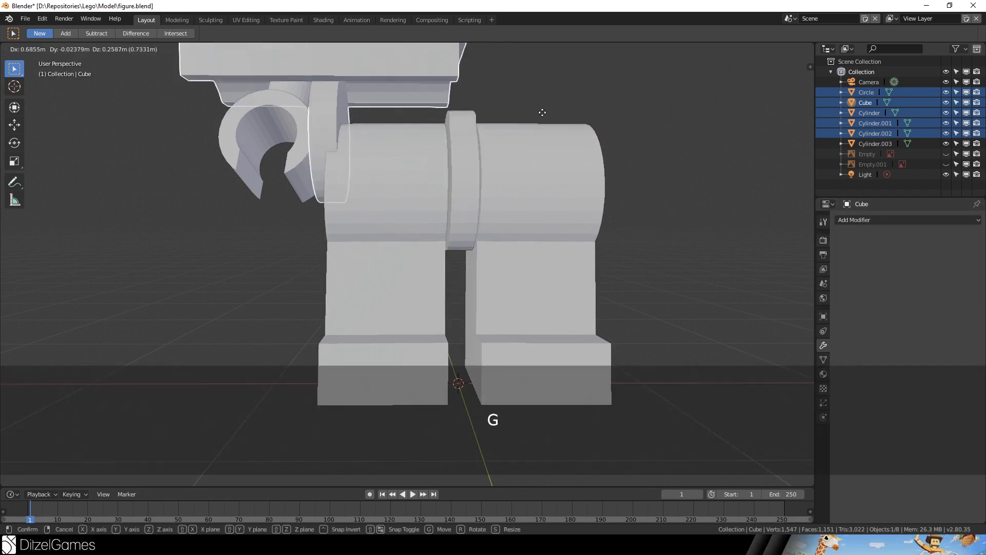
pyautogui.rightClick(482, 207)
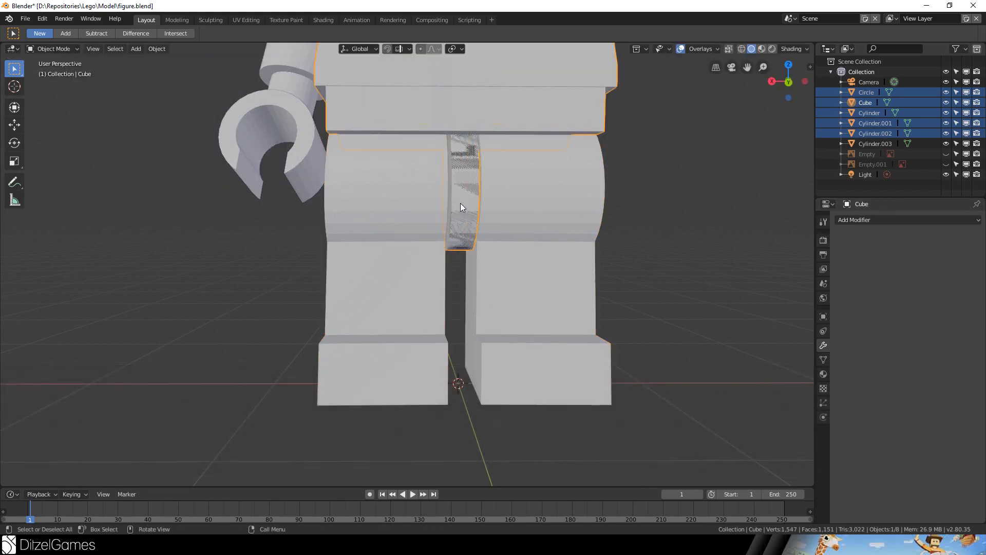
pyautogui.press('Tab')
pyautogui.scroll(4, 526, 218)
pyautogui.press('Tab')
pyautogui.scroll(-4, 526, 219)
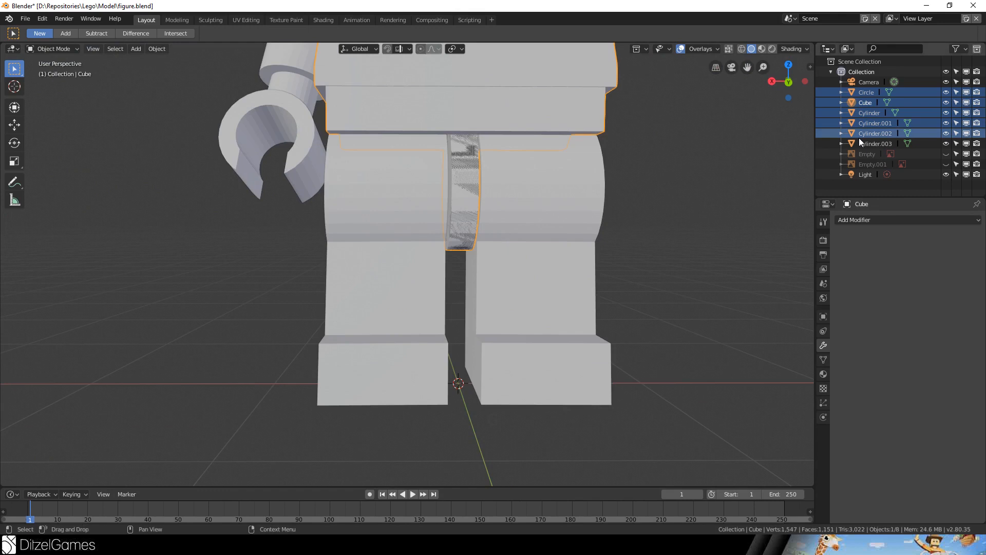
# Find the leftover separate hip disc, Cylinder.003, among the scene objects and delete it
pyautogui.click(868, 93)
pyautogui.press('Down')
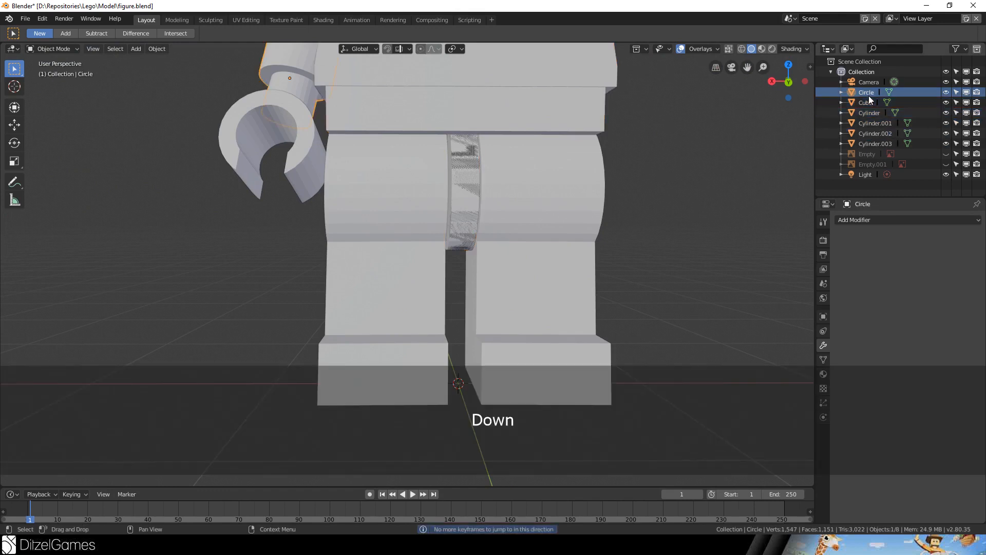
pyautogui.click(869, 103)
pyautogui.click(867, 113)
pyautogui.click(868, 125)
pyautogui.click(869, 135)
pyautogui.click(870, 141)
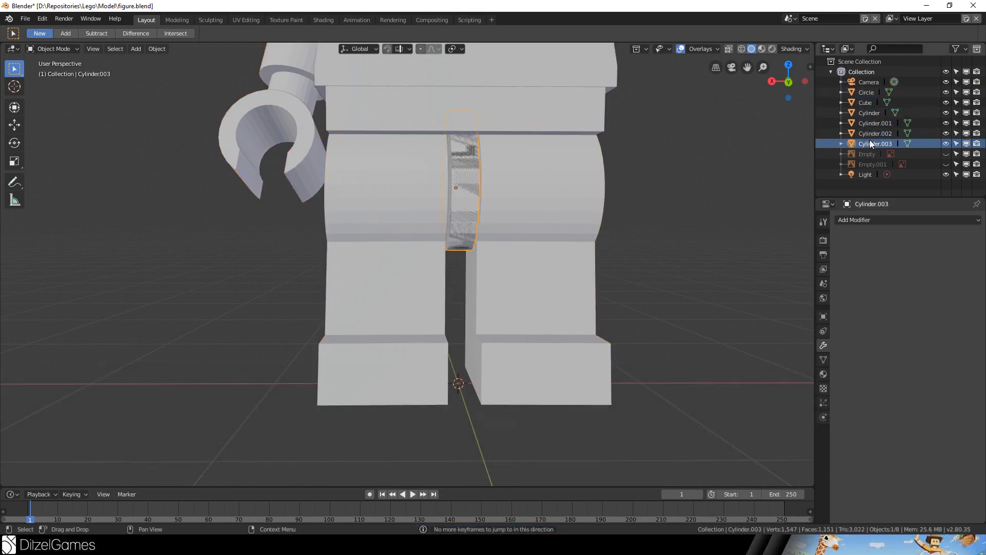
pyautogui.press('Delete')
# Add a Boolean modifier to the minifigure's hand
pyautogui.moveTo(513, 174); pyautogui.dragTo(474, 86, button='middle')
pyautogui.click(474, 86)
pyautogui.scroll(-3, 590, 143)
pyautogui.moveTo(590, 143); pyautogui.dragTo(609, 199, button='middle')
pyautogui.scroll(3, 609, 199)
pyautogui.keyDown('shift'); pyautogui.moveTo(485, 56); pyautogui.dragTo(415, 192, button='middle'); pyautogui.keyUp('shift')
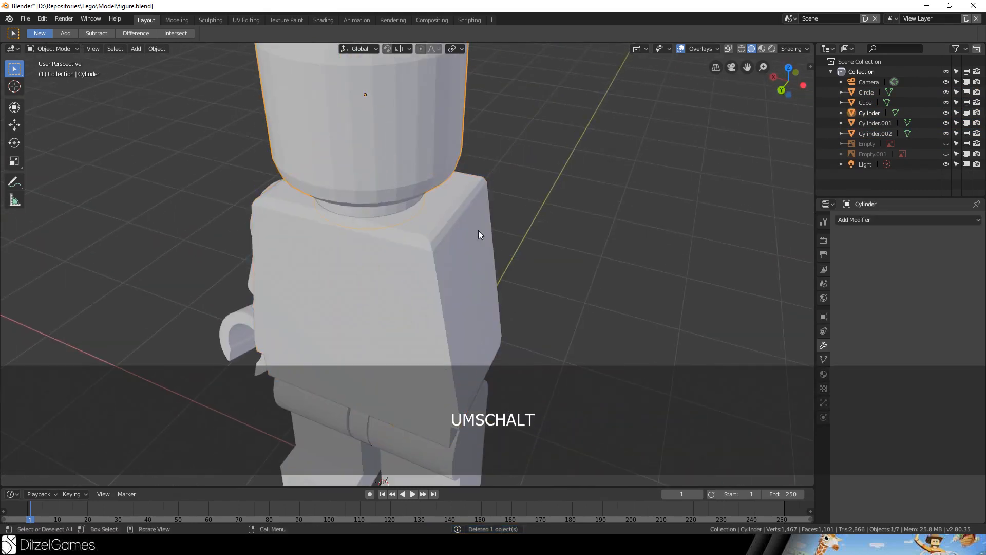
pyautogui.moveTo(479, 234); pyautogui.dragTo(288, 184, button='middle')
pyautogui.click(289, 185)
pyautogui.moveTo(288, 294); pyautogui.dragTo(421, 306, button='middle')
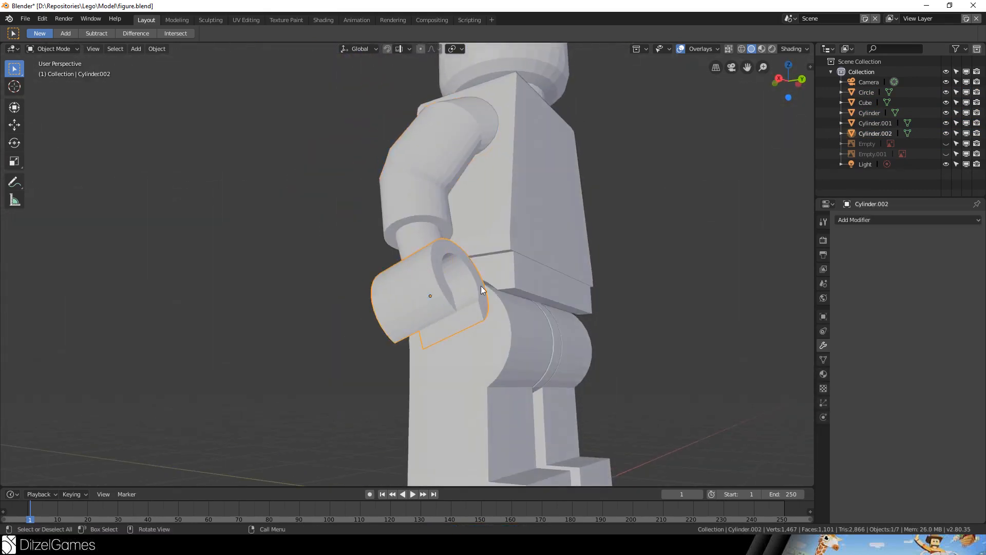
pyautogui.moveTo(481, 286); pyautogui.dragTo(386, 306, button='middle')
pyautogui.scroll(3, 386, 307)
pyautogui.click(898, 220)
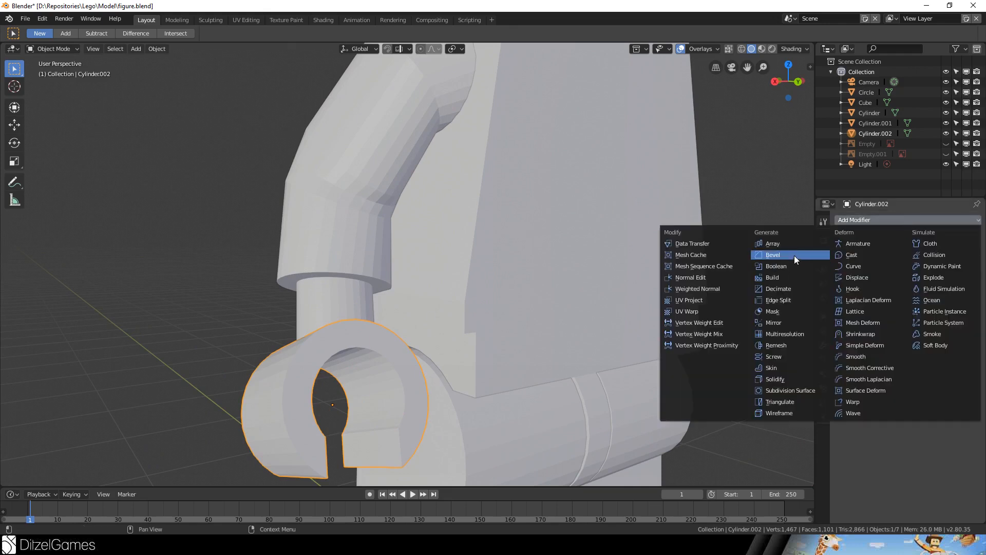
pyautogui.click(775, 266)
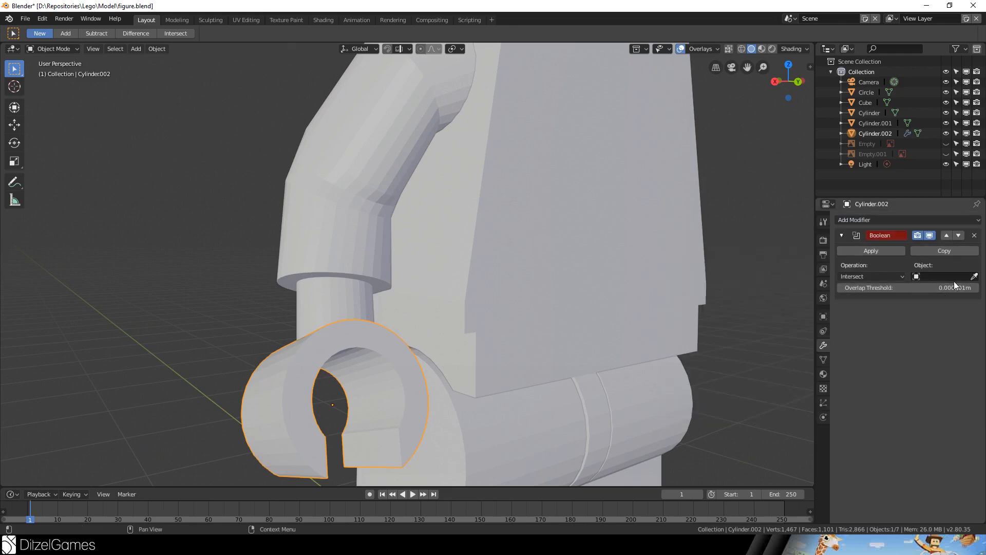
# Use the arm as the hand's Boolean object with the Union operation and apply the modifier
pyautogui.click(325, 187)
pyautogui.click(890, 275)
pyautogui.click(891, 253)
pyautogui.click(877, 250)
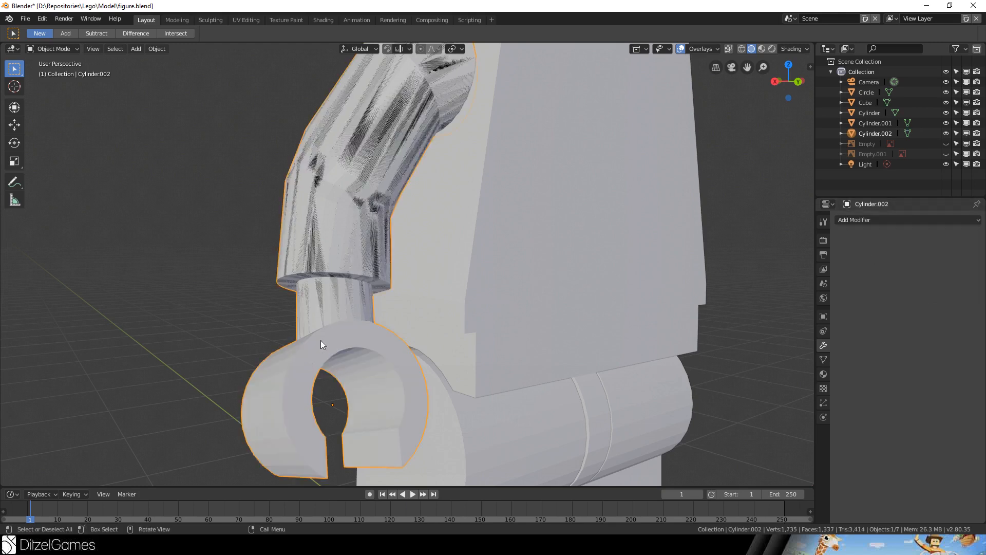
# Delete the leftover separate arm object, Circle, that overlaps the merged arm and hand
pyautogui.scroll(-8, 320, 340)
pyautogui.scroll(7, 320, 340)
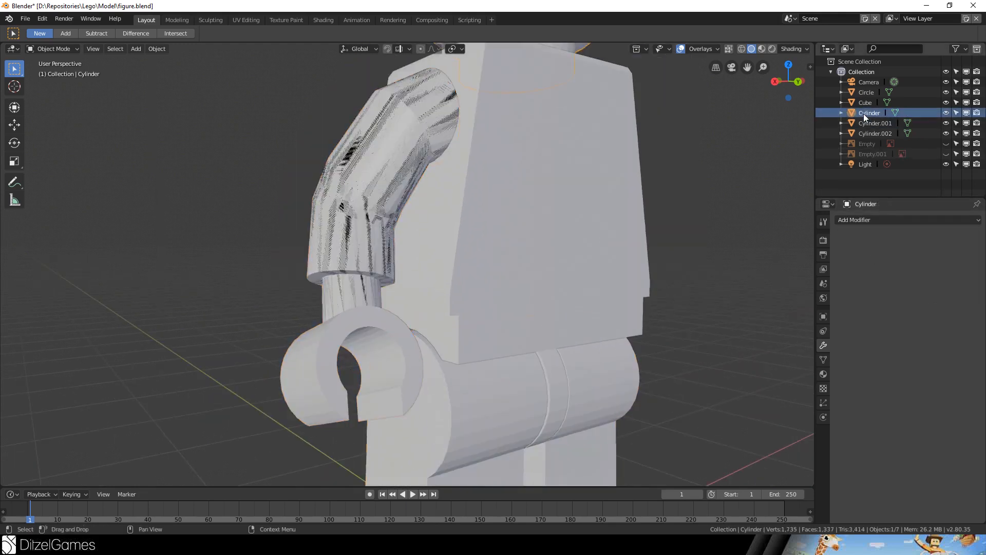
pyautogui.click(865, 96)
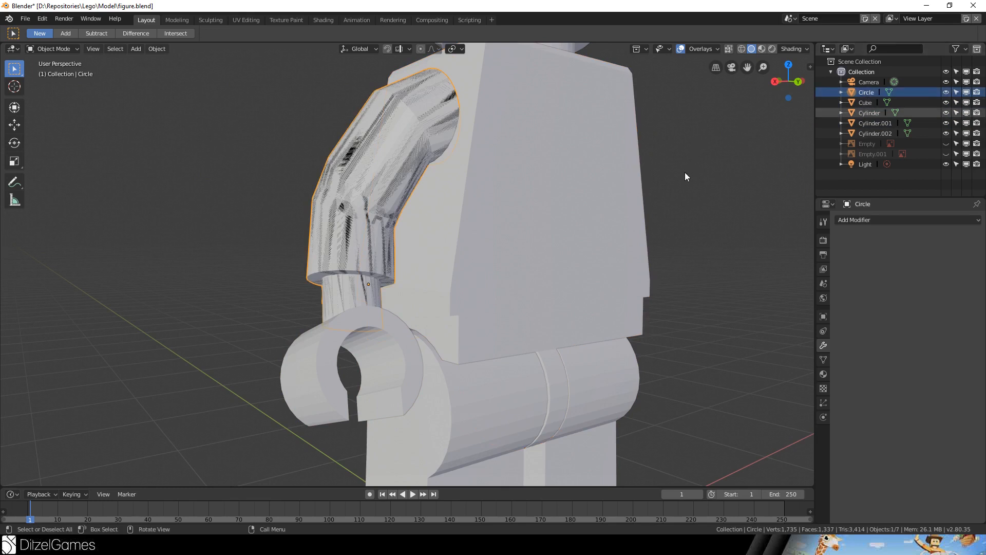
pyautogui.press('Delete')
pyautogui.moveTo(661, 198); pyautogui.dragTo(565, 203, button='middle')
pyautogui.scroll(-5, 563, 204)
# Try to mirror the merged arm and hand across X with a Mirror modifier
pyautogui.click(337, 226)
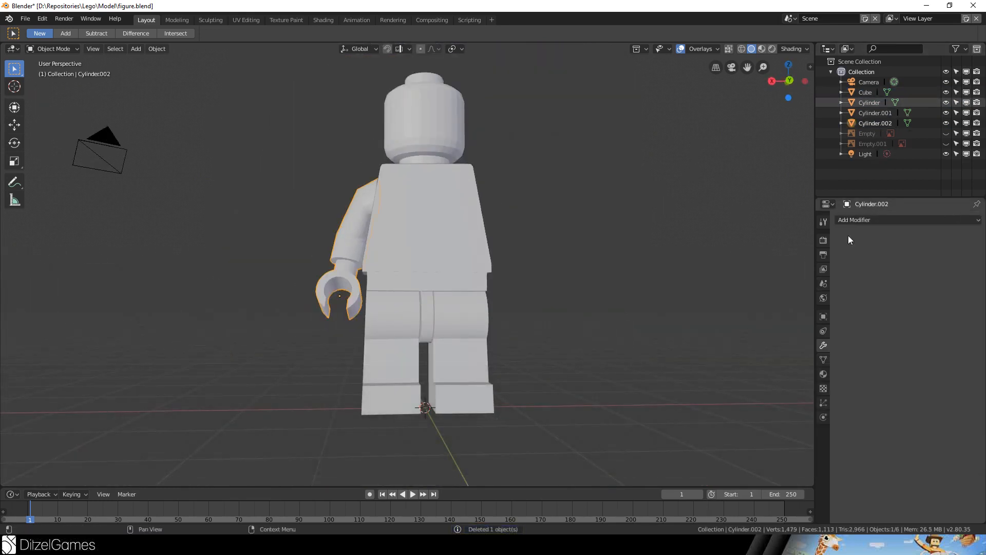
pyautogui.click(927, 220)
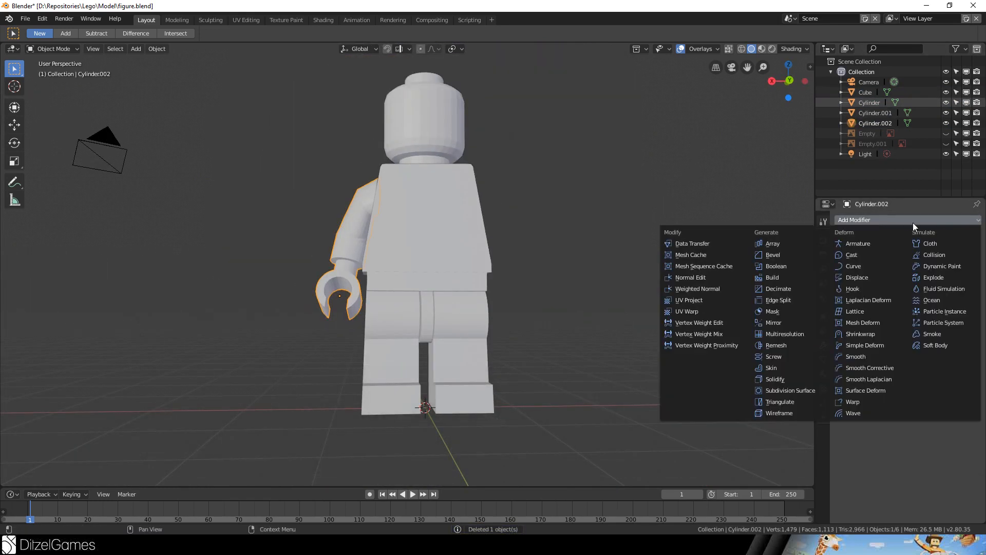
pyautogui.click(793, 320)
pyautogui.scroll(4, 607, 259)
pyautogui.scroll(-4, 608, 257)
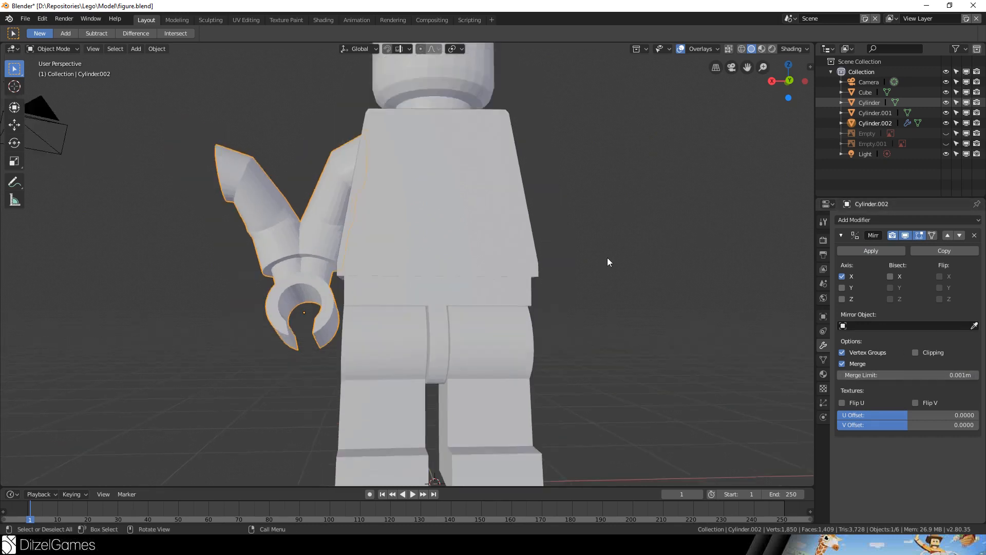
pyautogui.scroll(2, 607, 258)
# Undo the trial texture U offset and remove the Mirror modifier from the arm
pyautogui.moveTo(929, 415); pyautogui.dragTo(929, 414)
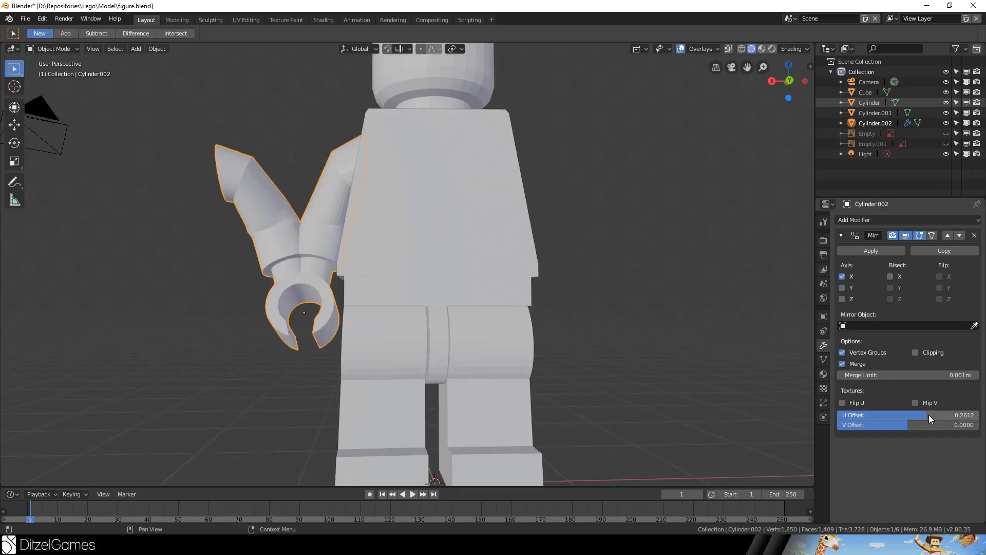
pyautogui.hotkey('ctrl', 'z')
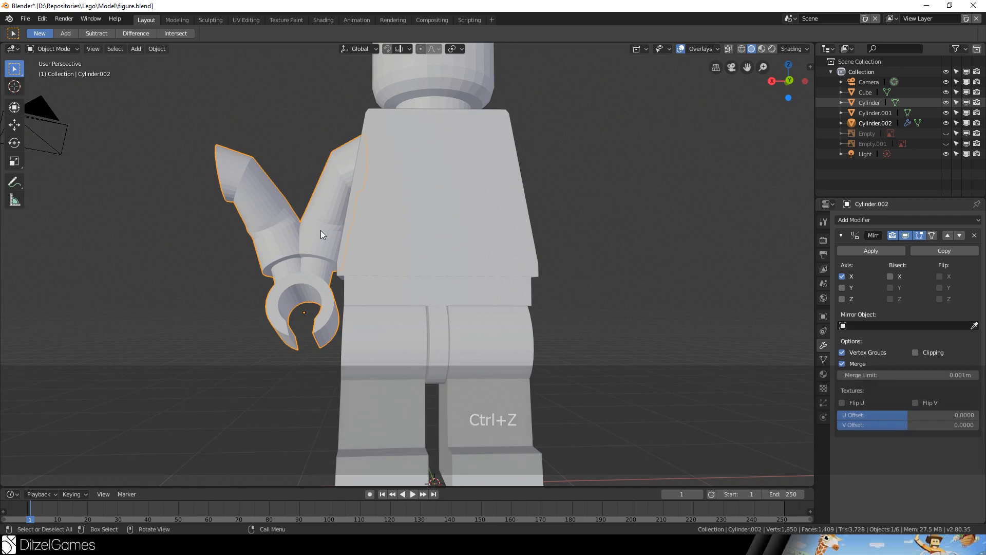
pyautogui.press('Tab')
pyautogui.press('Tab')
pyautogui.scroll(-5, 320, 230)
pyautogui.scroll(5, 359, 303)
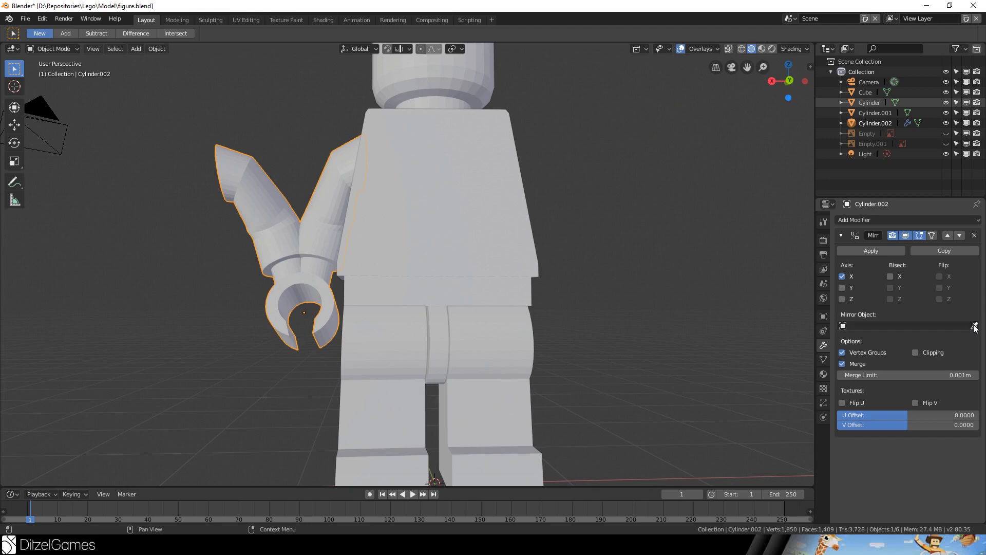
pyautogui.moveTo(277, 255); pyautogui.dragTo(374, 263, button='middle')
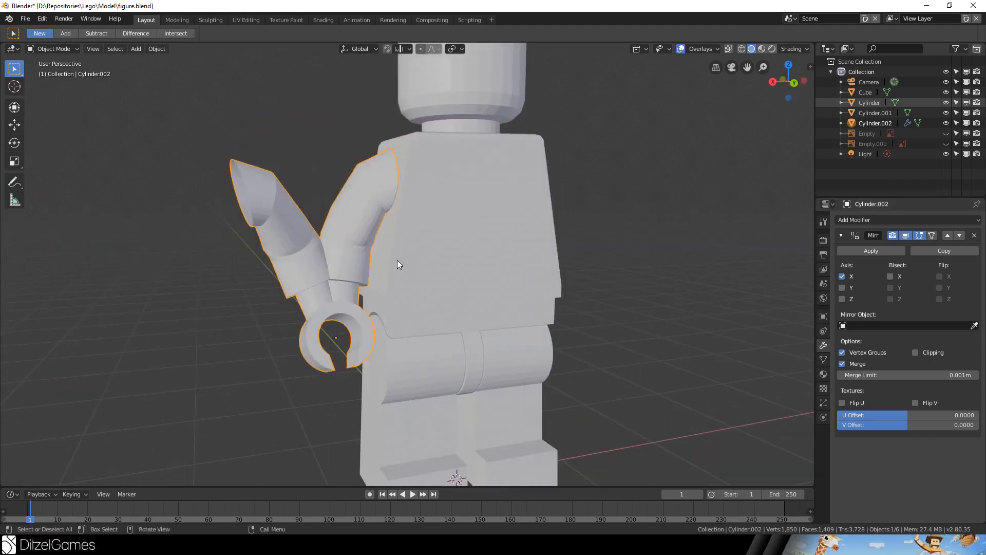
pyautogui.click(973, 235)
# Set the arm object's X, Y and Z location to 0 m so its origin lies at the world centre
pyautogui.press('KP_3')
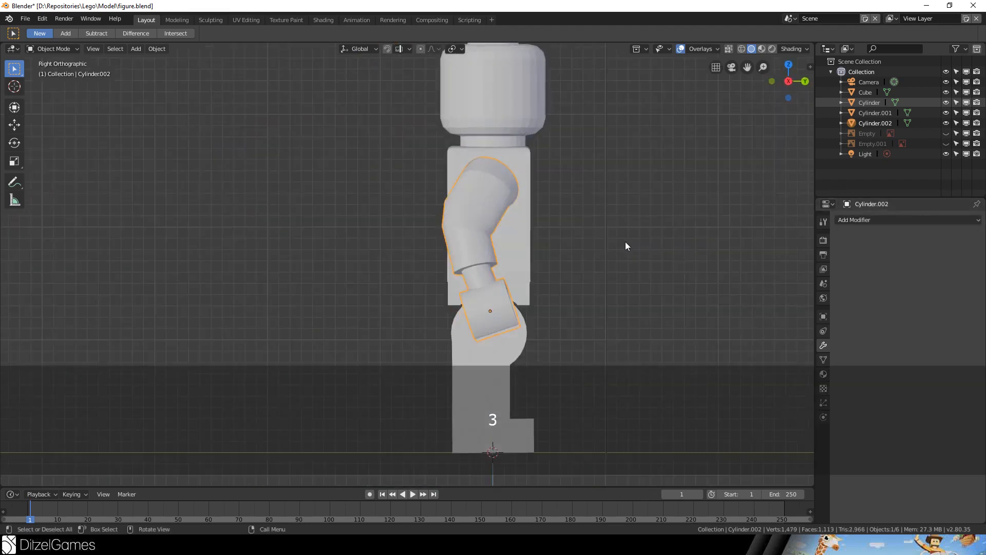
pyautogui.press('KP_1')
pyautogui.press('KP_3')
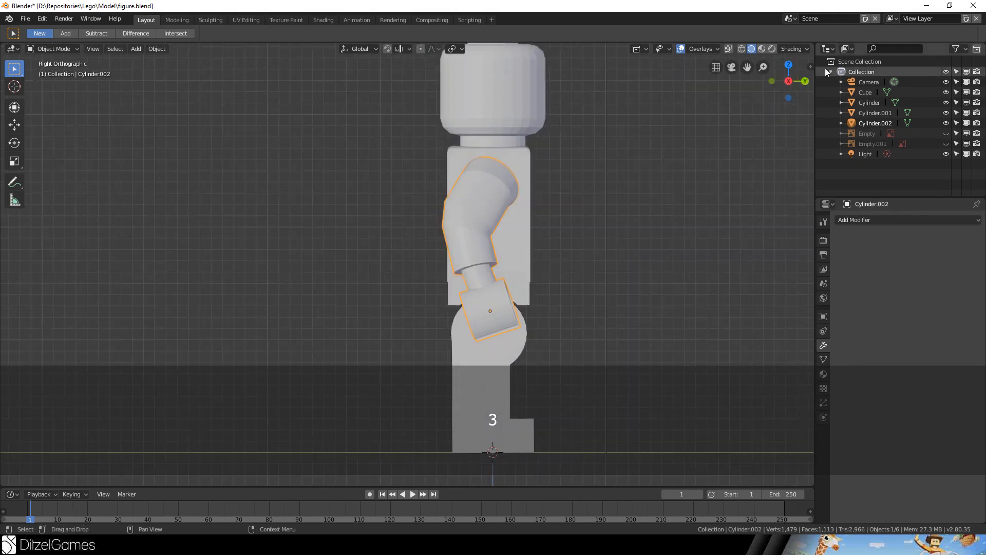
pyautogui.click(811, 67)
pyautogui.write('0m')
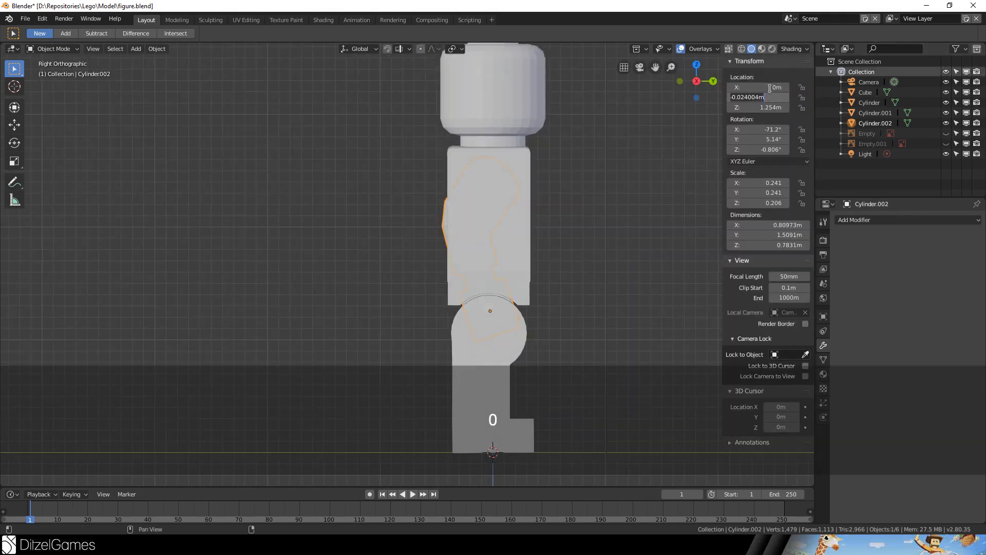
pyautogui.press('Return')
pyautogui.moveTo(672, 205); pyautogui.dragTo(594, 195, button='middle')
pyautogui.scroll(-4, 594, 195)
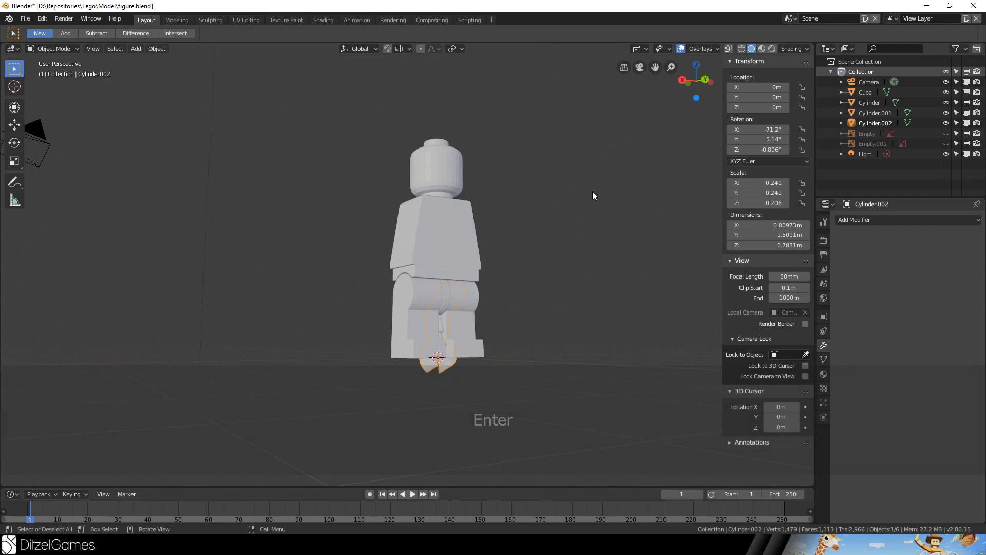
# Show both hidden reference images and view the figure from the front
pyautogui.press('KP_3')
pyautogui.press('KP_1')
pyautogui.press('KP_3')
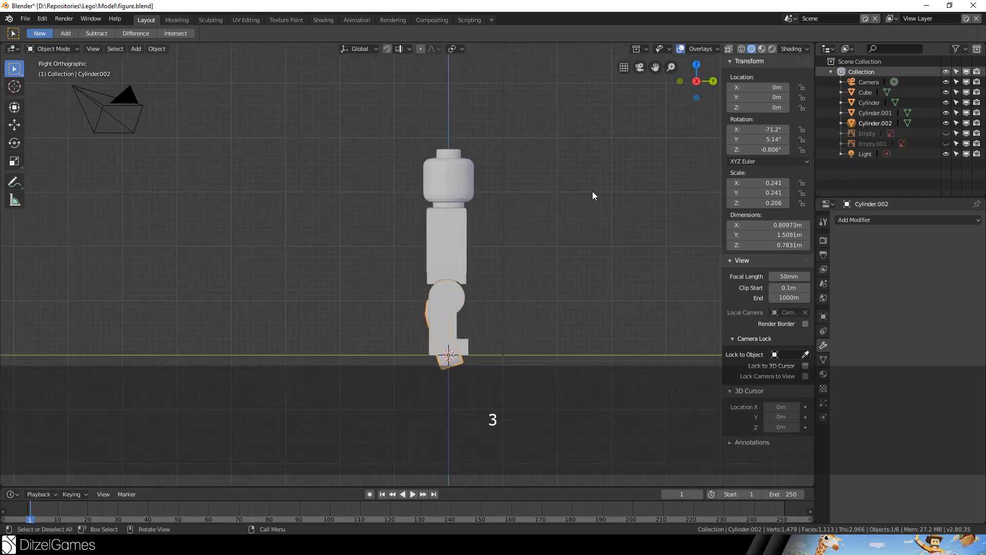
pyautogui.click(946, 143)
pyautogui.click(947, 133)
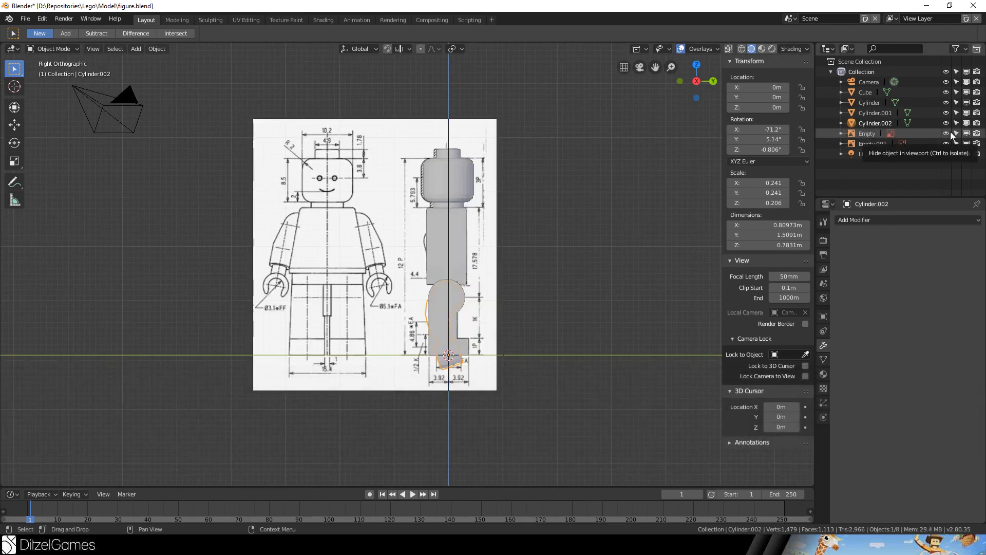
pyautogui.press('KP_1')
# Move the arm's entire mesh, leaving its origin in place, onto the +X arm outline in the front reference drawing
pyautogui.press('Tab')
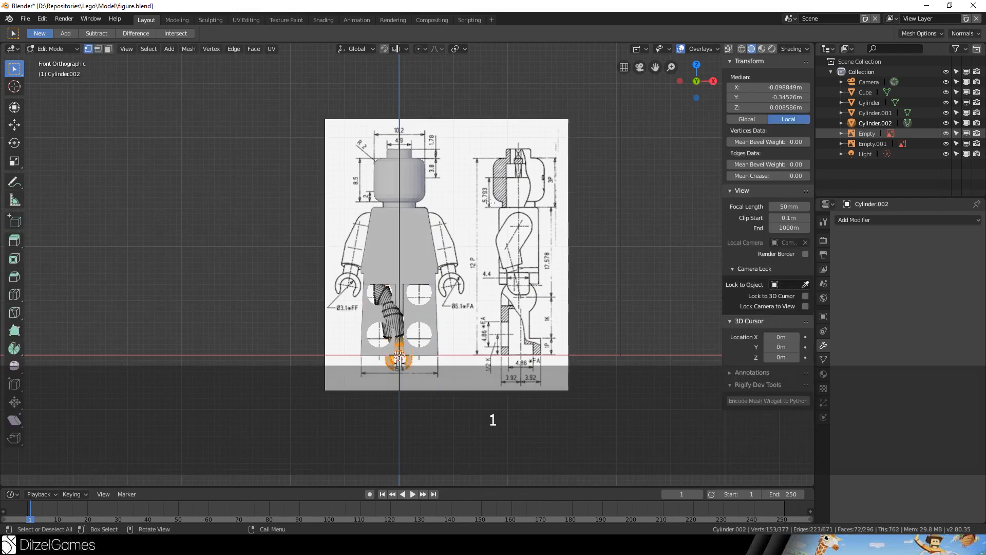
pyautogui.scroll(5, 411, 329)
pyautogui.press('a')
pyautogui.scroll(-3, 384, 401)
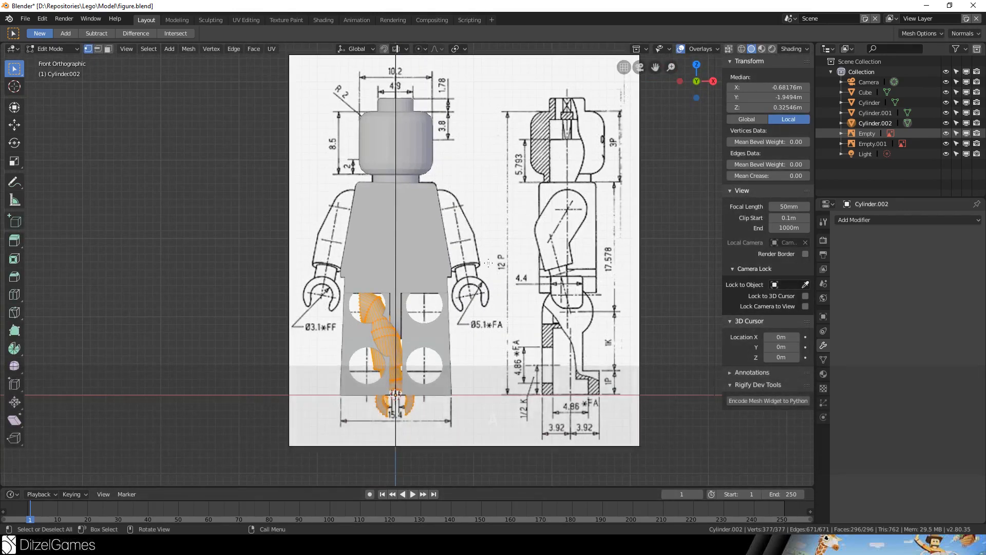
pyautogui.scroll(6, 384, 404)
pyautogui.press('g')
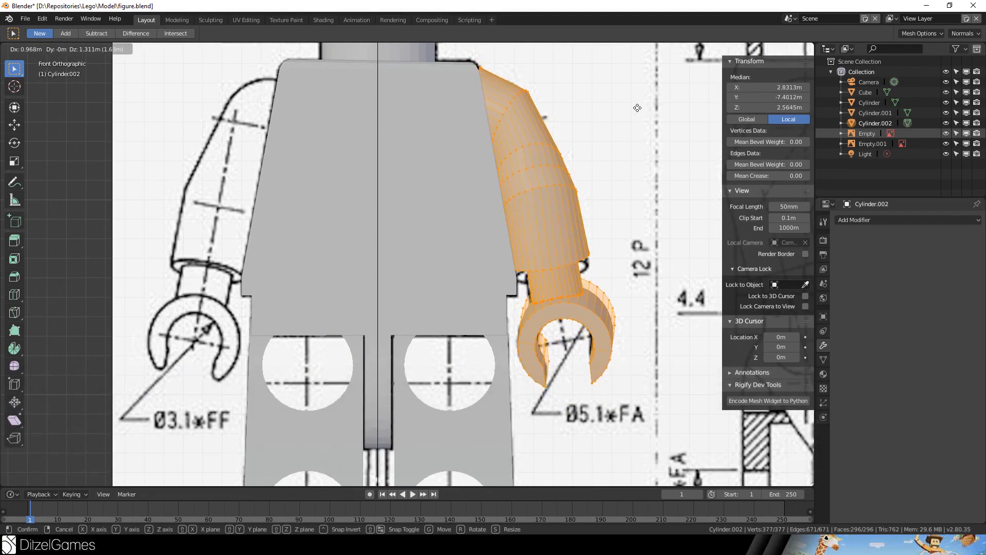
pyautogui.press('Escape')
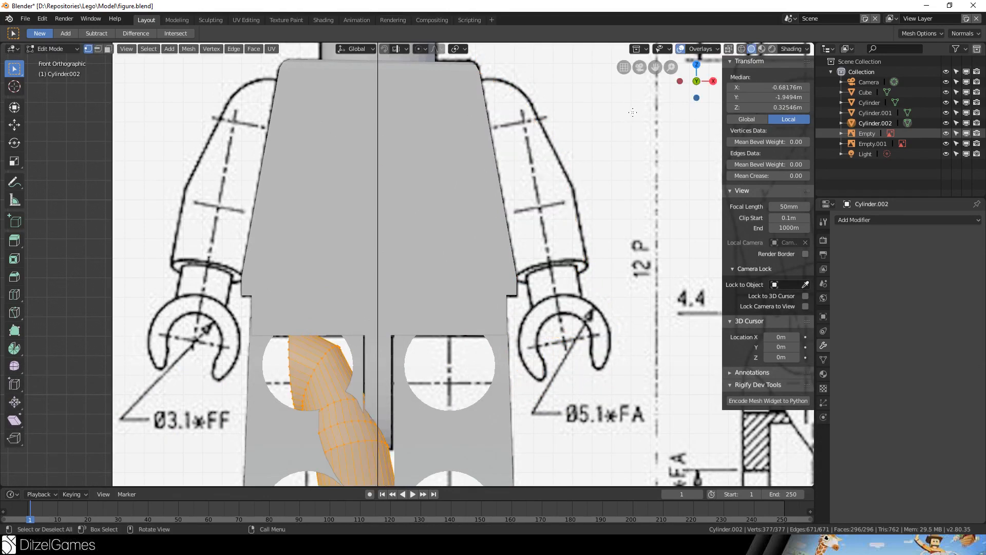
pyautogui.press('g')
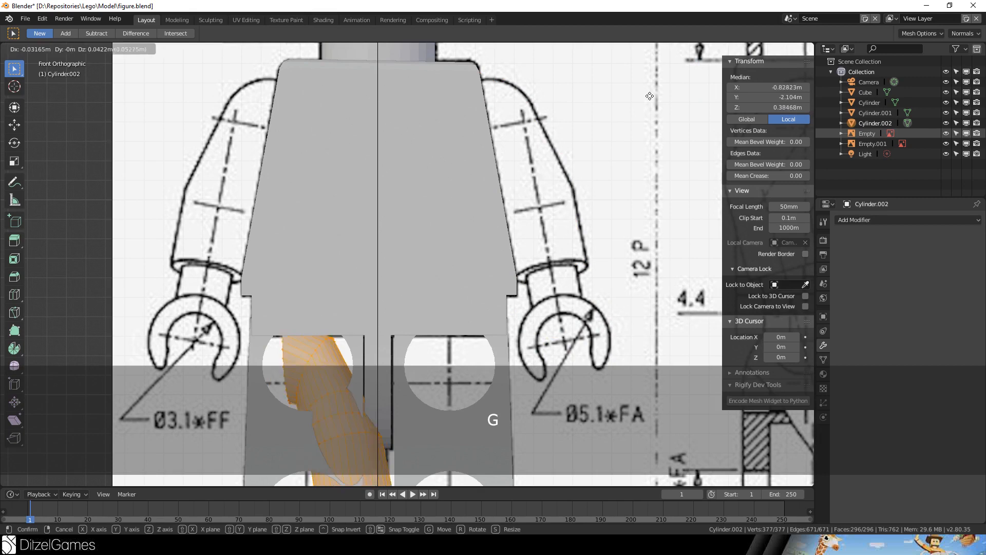
pyautogui.click(10, 316)
# Nudge the arm mesh about 0.03 m toward the torso and hide both reference images
pyautogui.moveTo(368, 273); pyautogui.dragTo(298, 296, button='middle')
pyautogui.press('g')
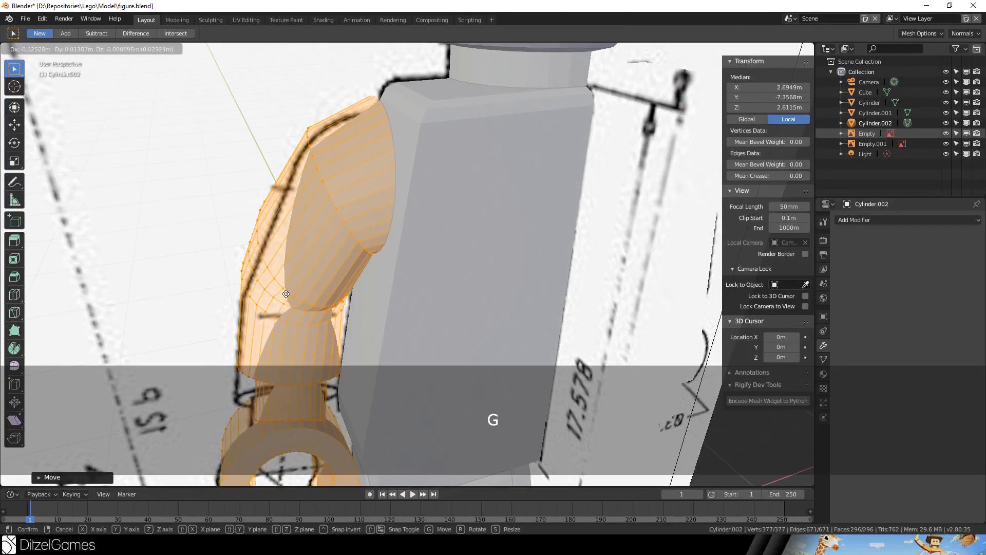
pyautogui.click(285, 293)
pyautogui.click(945, 133)
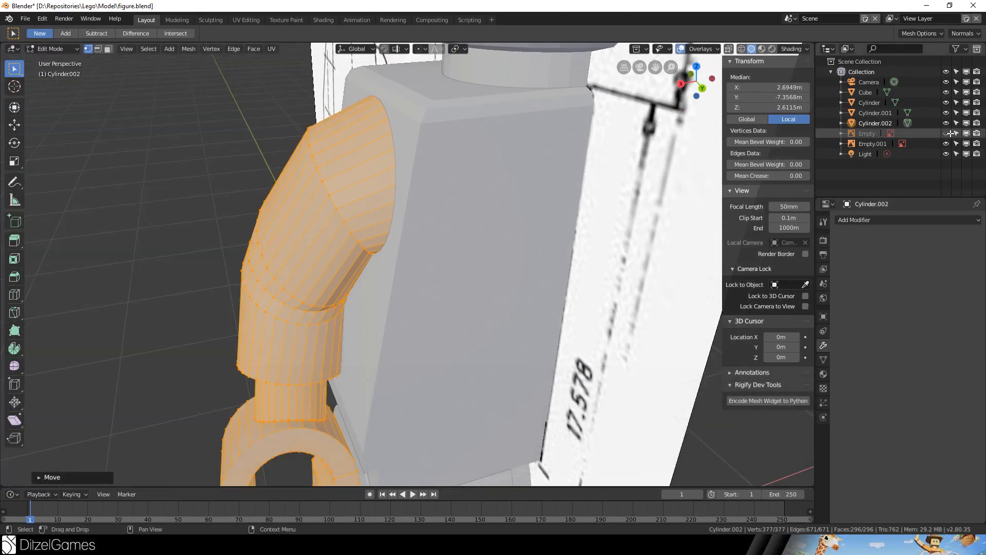
pyautogui.click(946, 143)
# Reposition the whole arm mesh slightly so its shoulder end fits against the side of the torso
pyautogui.moveTo(298, 171); pyautogui.dragTo(553, 226, button='middle')
pyautogui.press('g')
pyautogui.click(581, 187)
pyautogui.scroll(3, 555, 221)
pyautogui.keyDown('shift'); pyautogui.moveTo(570, 97); pyautogui.dragTo(436, 261, button='middle'); pyautogui.keyUp('shift')
pyautogui.press('g')
pyautogui.rightClick(457, 267)
pyautogui.moveTo(540, 246); pyautogui.dragTo(382, 221, button='middle')
pyautogui.scroll(-3, 383, 247)
pyautogui.scroll(-3, 383, 250)
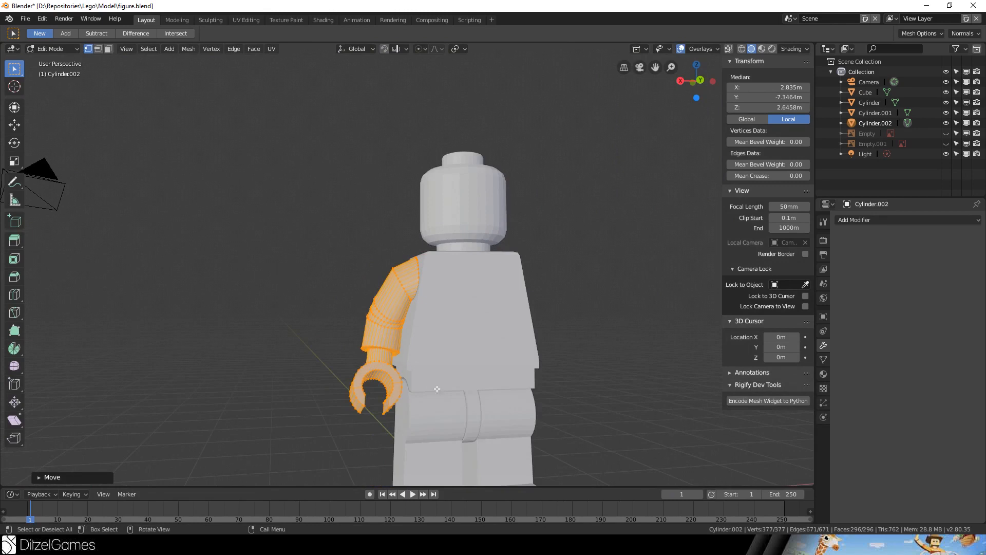
# Rotate and move the arm's shoulder-end edge loop to align with the torso side, and leave mesh editing
pyautogui.scroll(5, 449, 264)
pyautogui.scroll(2, 449, 267)
pyautogui.click(455, 262)
pyautogui.keyDown('alt'); pyautogui.click(456, 262); pyautogui.keyUp('alt')
pyautogui.moveTo(458, 264); pyautogui.dragTo(539, 314, button='middle')
pyautogui.press('r')
pyautogui.click(558, 321)
pyautogui.press('g')
pyautogui.click(566, 323)
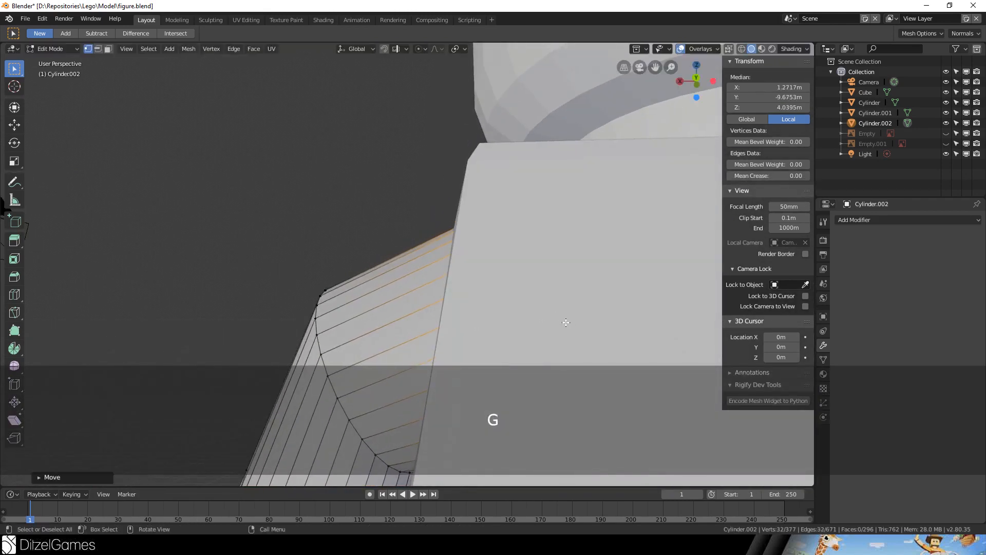
pyautogui.press('Tab')
# Add a Mirror modifier on the X axis to the arm to create the opposite arm
pyautogui.scroll(-6, 541, 299)
pyautogui.click(886, 221)
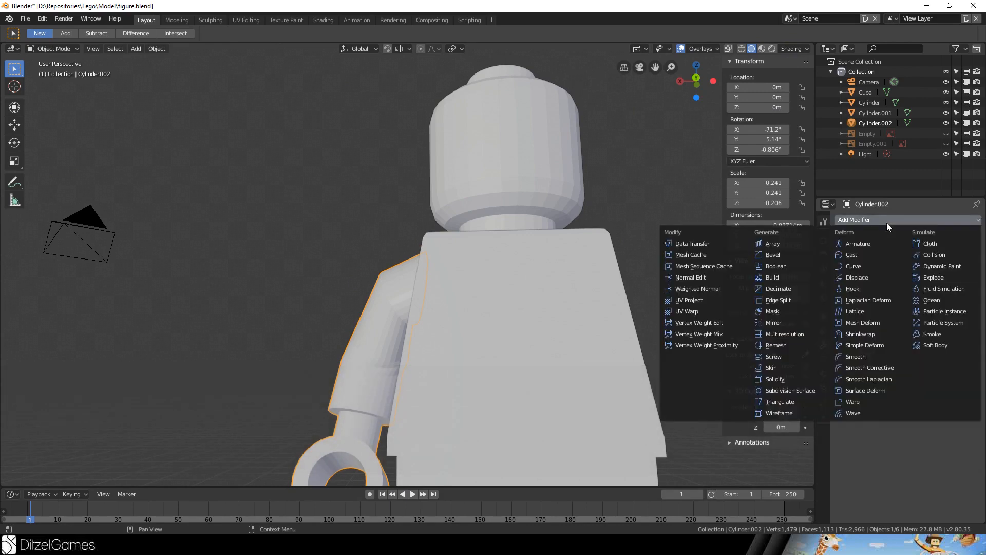
pyautogui.click(803, 325)
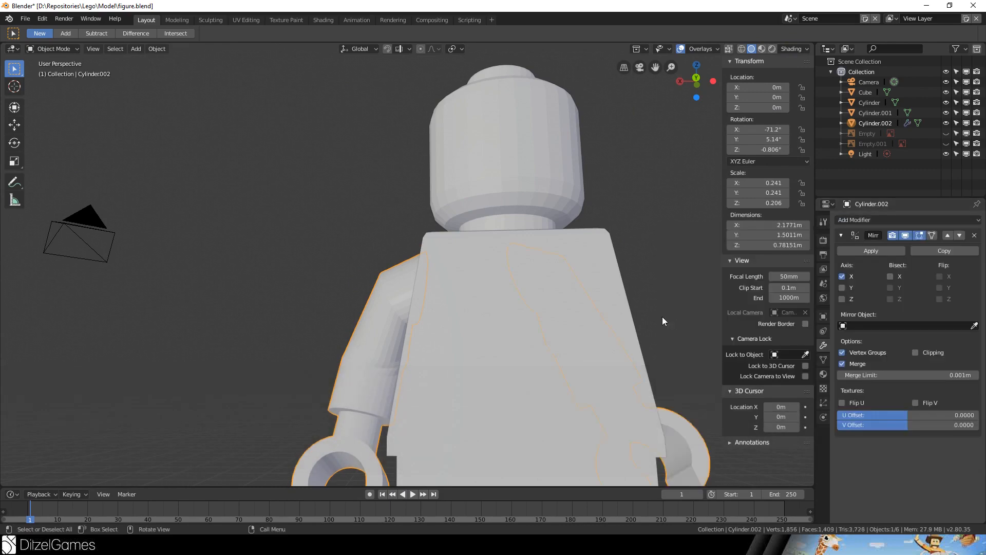
# Examine the fit of both arms against the torso from several angles
pyautogui.scroll(-4, 582, 269)
pyautogui.moveTo(583, 269); pyautogui.dragTo(568, 307, button='middle')
pyautogui.scroll(3, 615, 264)
pyautogui.scroll(-3, 615, 269)
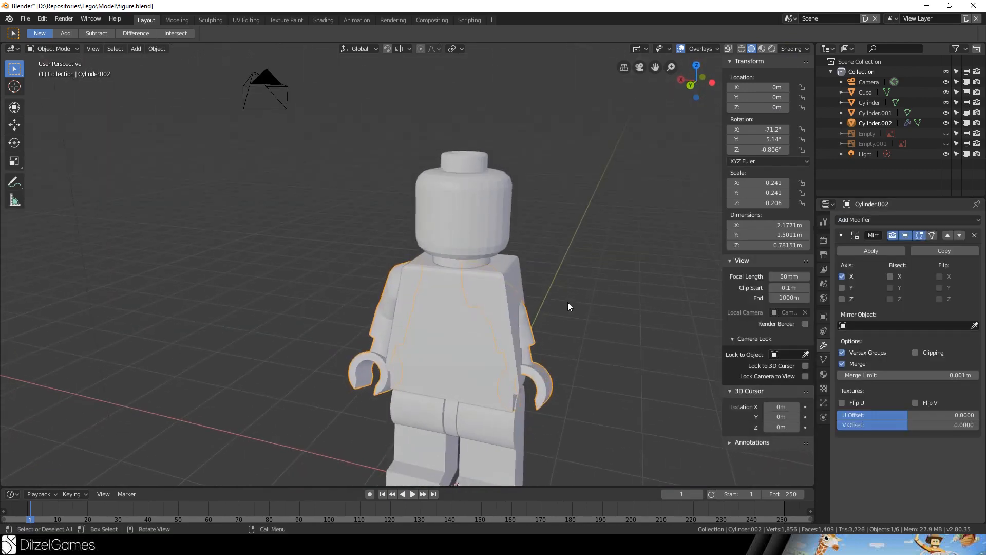
pyautogui.scroll(3, 615, 240)
pyautogui.moveTo(615, 240); pyautogui.dragTo(574, 319, button='middle')
pyautogui.scroll(-4, 446, 354)
pyautogui.scroll(5, 575, 318)
pyautogui.scroll(-5, 574, 319)
pyautogui.moveTo(561, 359); pyautogui.dragTo(584, 396, button='middle')
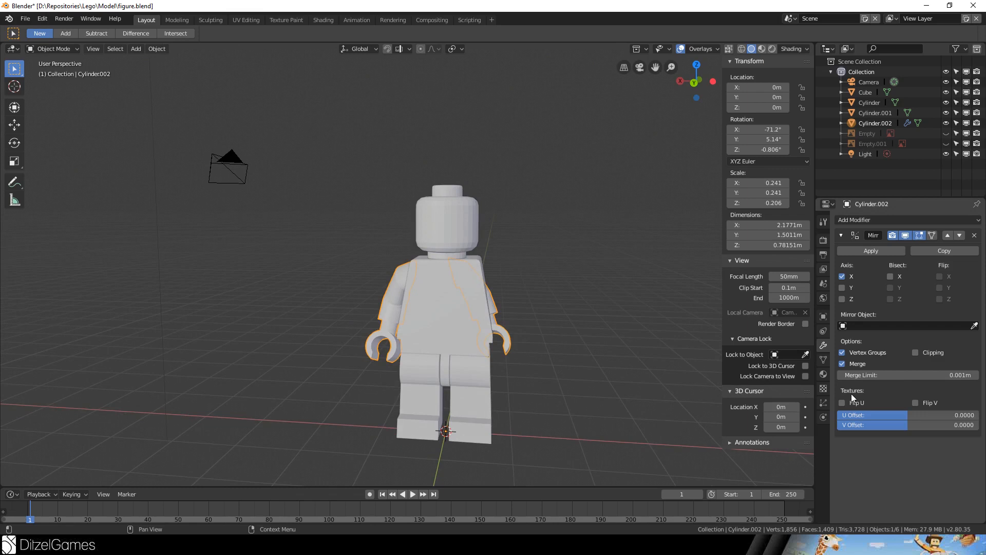
# Set the Mirror modifier's merge limit to 0 m and apply the modifier to the arms
pyautogui.press('Return')
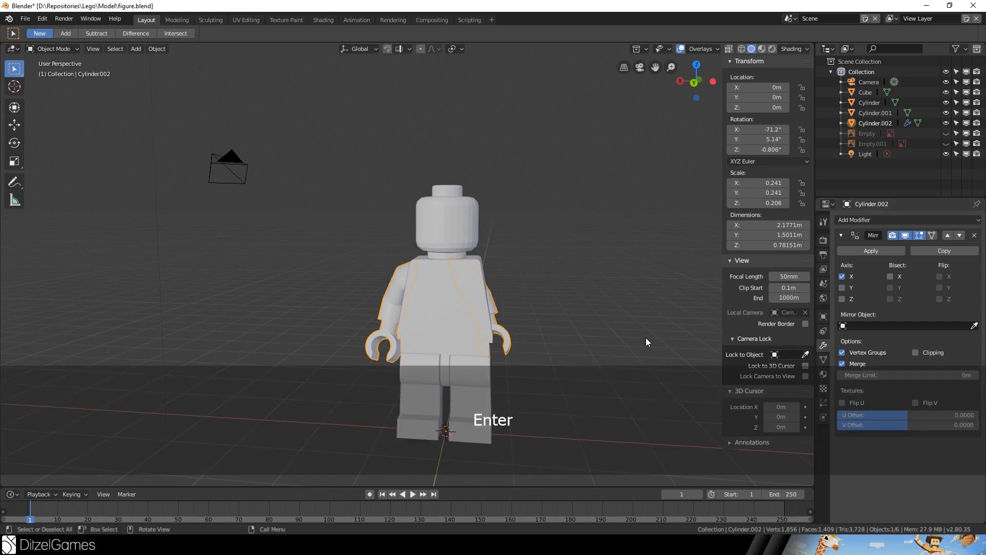
pyautogui.scroll(3, 646, 338)
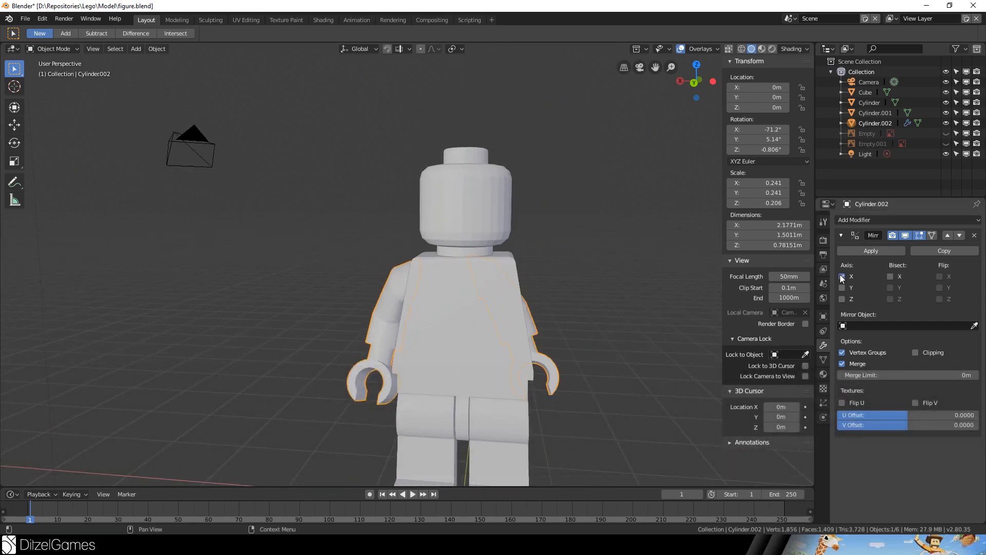
pyautogui.click(842, 277)
pyautogui.press('Tab')
pyautogui.press('Tab')
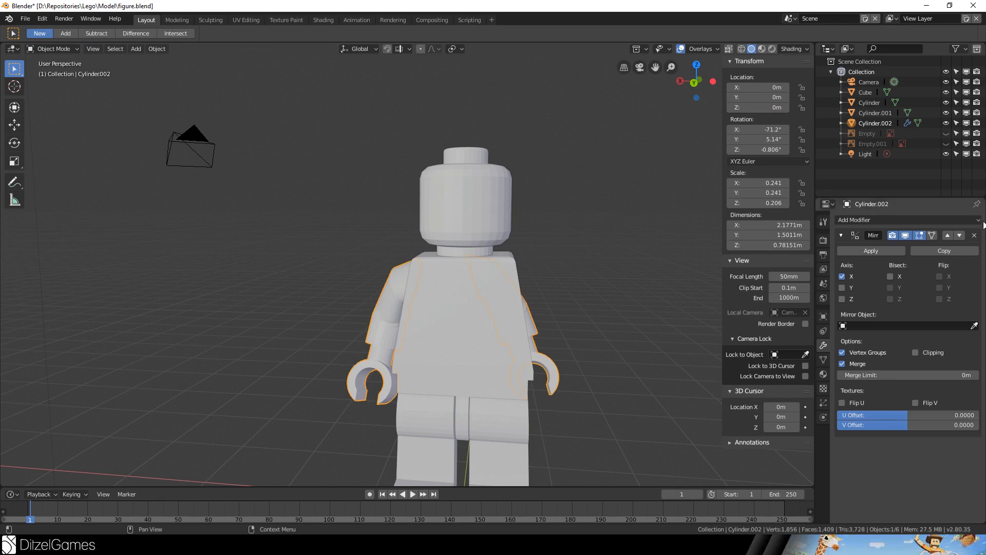
pyautogui.click(893, 251)
# Select the entire mirrored arm, move it about 0.41 m outward from the torso in front view, and leave mesh editing
pyautogui.press('Tab')
pyautogui.hotkey('ctrl', 'l')
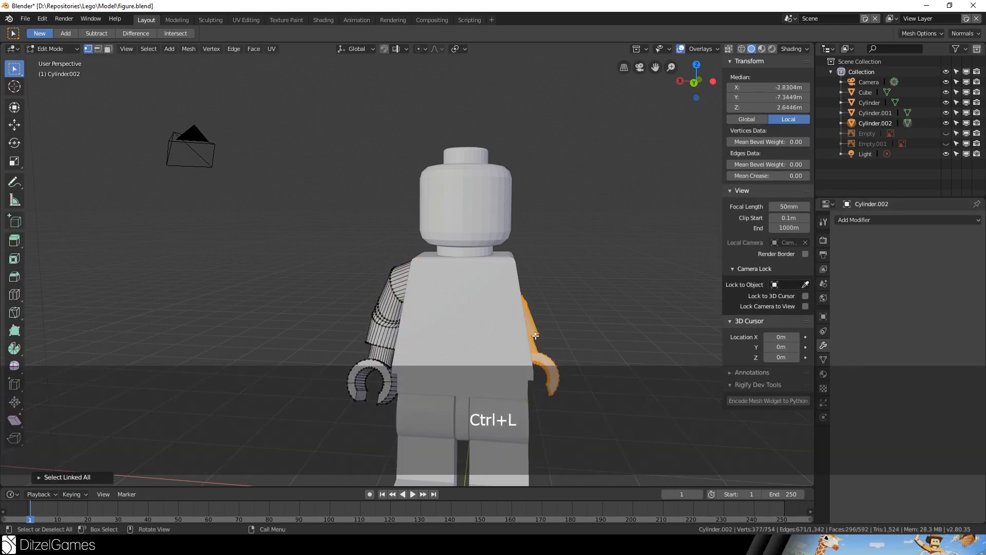
pyautogui.press('KP_2')
pyautogui.press('KP_1')
pyautogui.press('g')
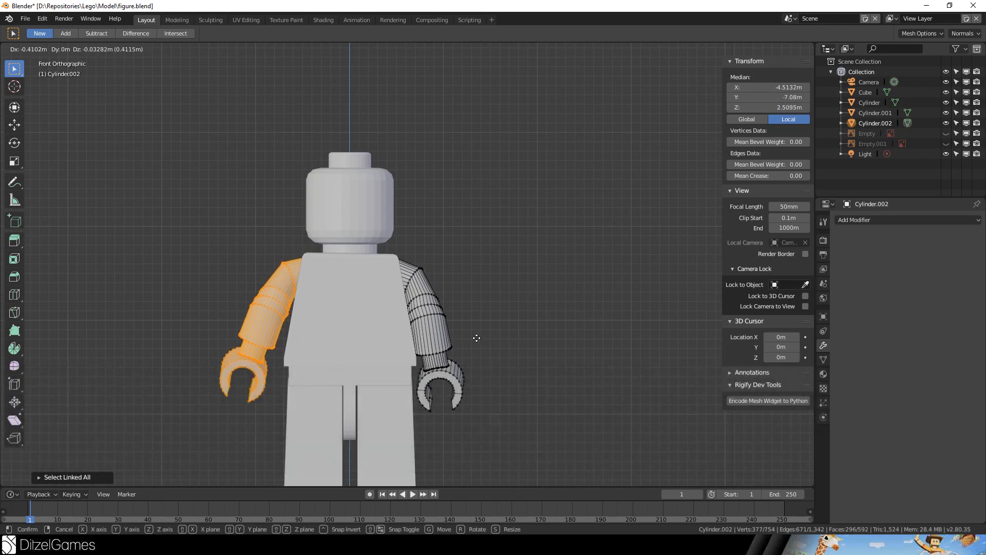
pyautogui.click(476, 338)
pyautogui.moveTo(313, 325); pyautogui.dragTo(334, 343, button='middle')
pyautogui.scroll(5, 468, 302)
pyautogui.moveTo(403, 333); pyautogui.dragTo(443, 361, button='middle')
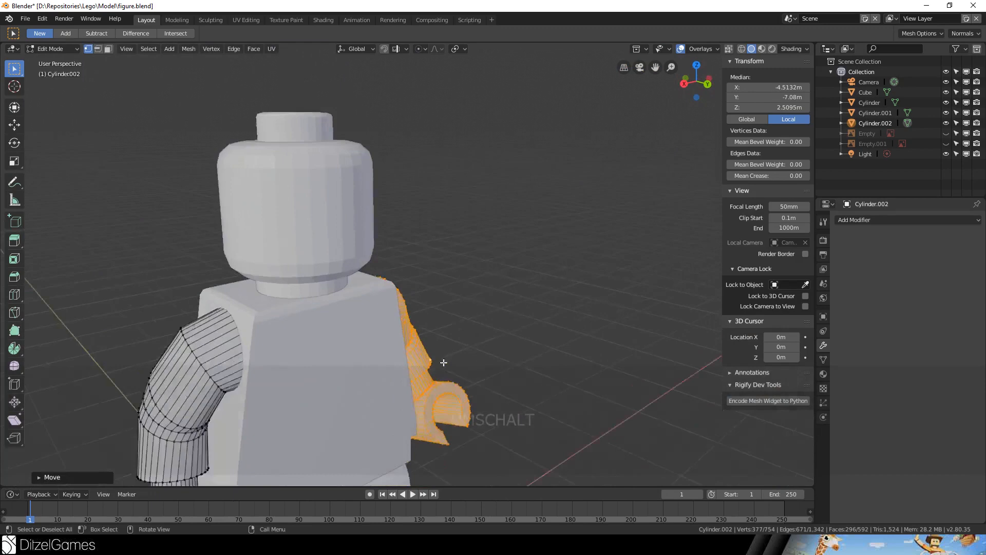
pyautogui.scroll(-6, 444, 361)
pyautogui.press('Tab')
# Deselect the arms and examine the assembled figure from several angles, up close and from above
pyautogui.moveTo(538, 353); pyautogui.dragTo(429, 355, button='middle')
pyautogui.click(483, 330)
pyautogui.scroll(3, 370, 349)
pyautogui.moveTo(355, 347); pyautogui.dragTo(381, 329, button='middle')
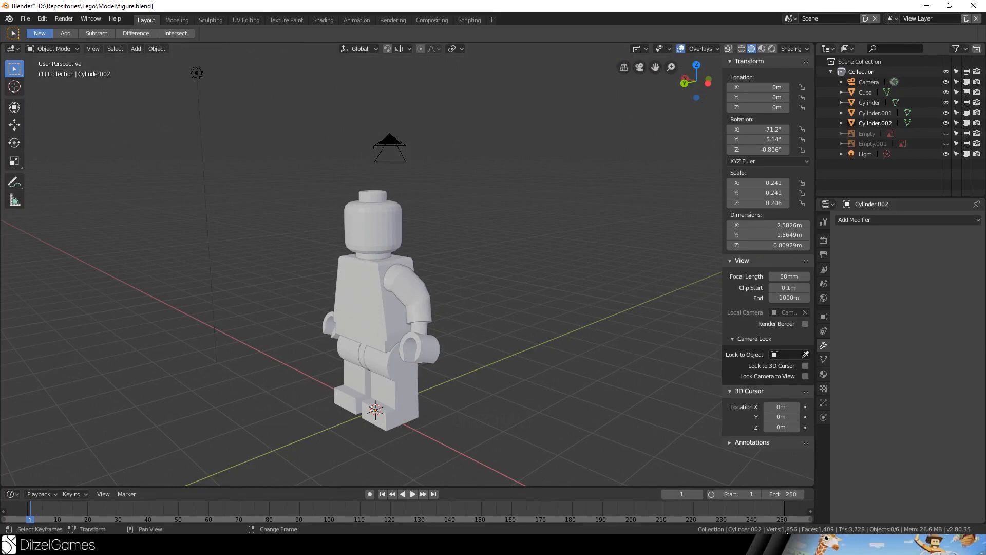
pyautogui.moveTo(344, 312); pyautogui.dragTo(537, 189, button='middle')
pyautogui.scroll(3, 355, 289)
pyautogui.scroll(2, 356, 290)
pyautogui.scroll(-2, 450, 224)
pyautogui.scroll(-4, 508, 220)
pyautogui.moveTo(507, 220); pyautogui.dragTo(555, 255, button='middle')
# Rename the head object as Head
pyautogui.click(867, 103)
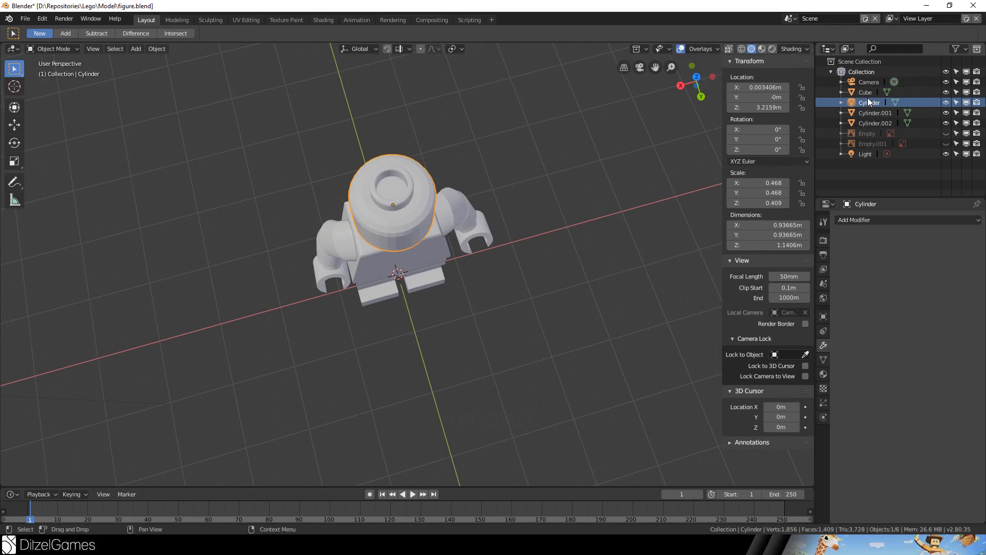
pyautogui.doubleClick(868, 104)
pyautogui.write('Head')
pyautogui.press('Return')
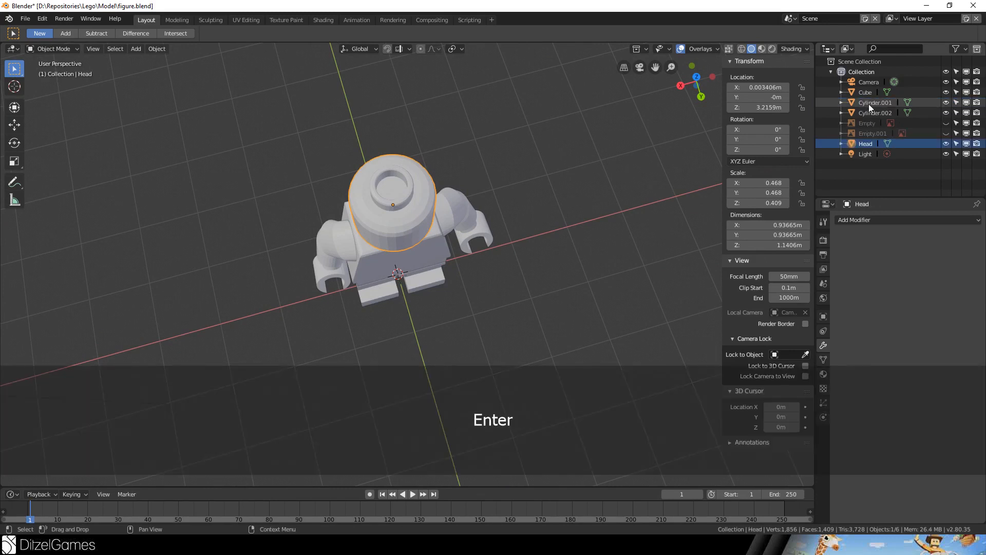
# Rename the Cylinder.001 object, which forms the hips and legs, as Foot
pyautogui.click(868, 104)
pyautogui.moveTo(523, 199); pyautogui.dragTo(491, 102, button='middle')
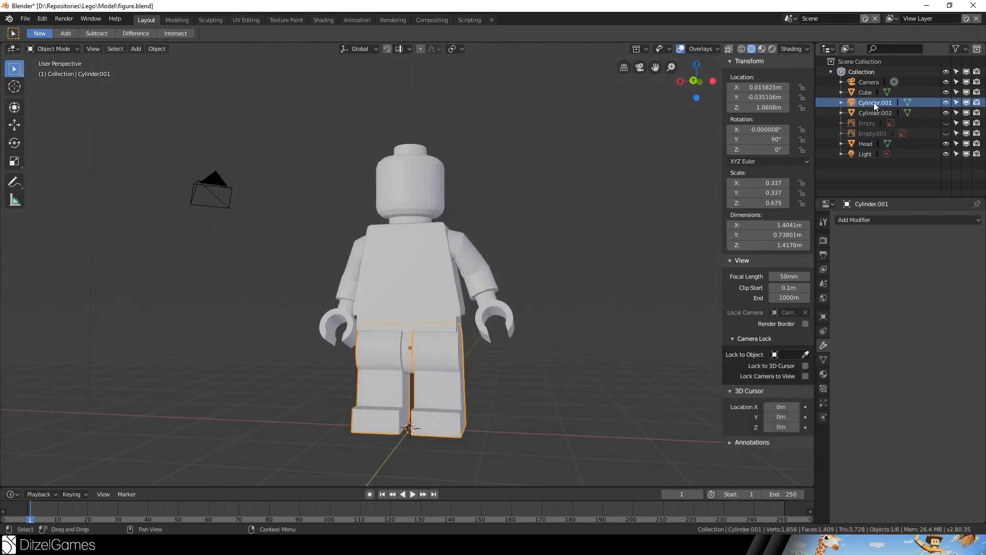
pyautogui.write('Foot')
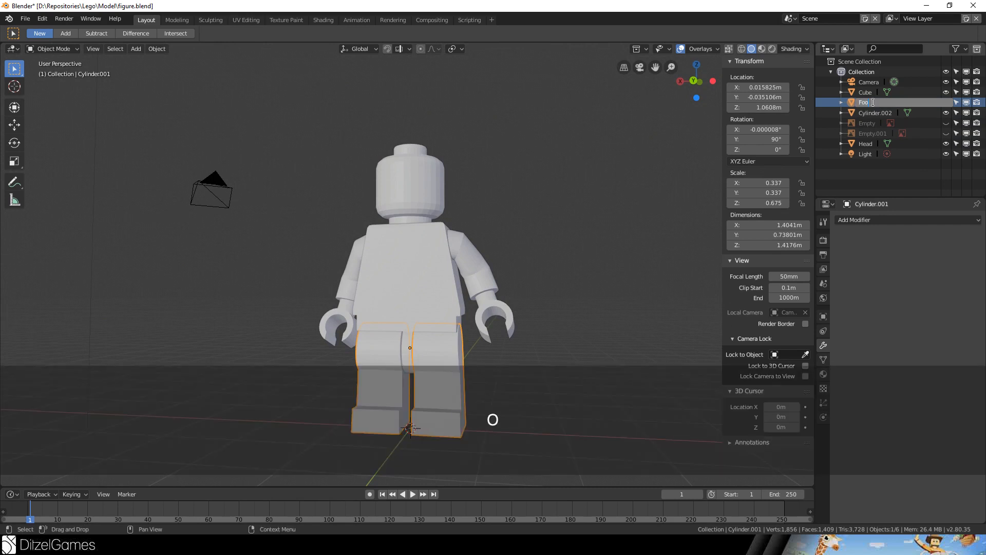
pyautogui.press('Return')
# Rename the Foot object as Legs
pyautogui.doubleClick(867, 133)
pyautogui.write('Legs')
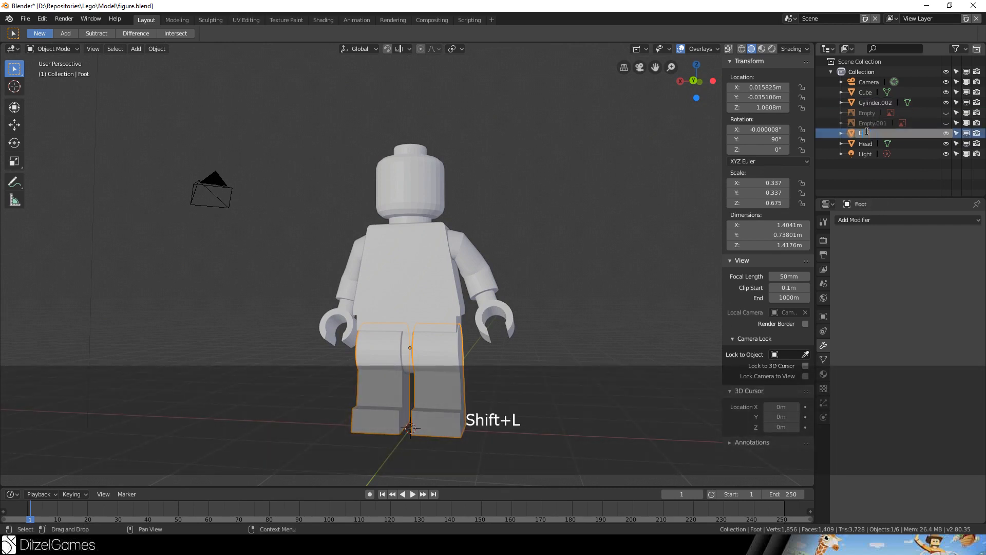
pyautogui.press('Return')
# Rename the Cylinder.002 object containing both arms as Hand
pyautogui.click(865, 103)
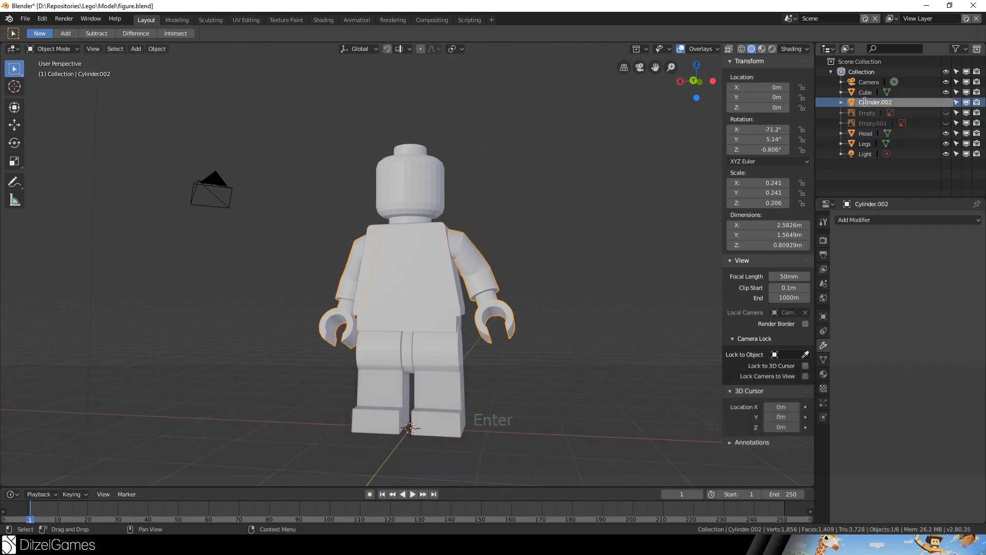
pyautogui.doubleClick(865, 102)
pyautogui.hotkey('ctrl', 'a')
pyautogui.write('Hand')
pyautogui.press('Return')
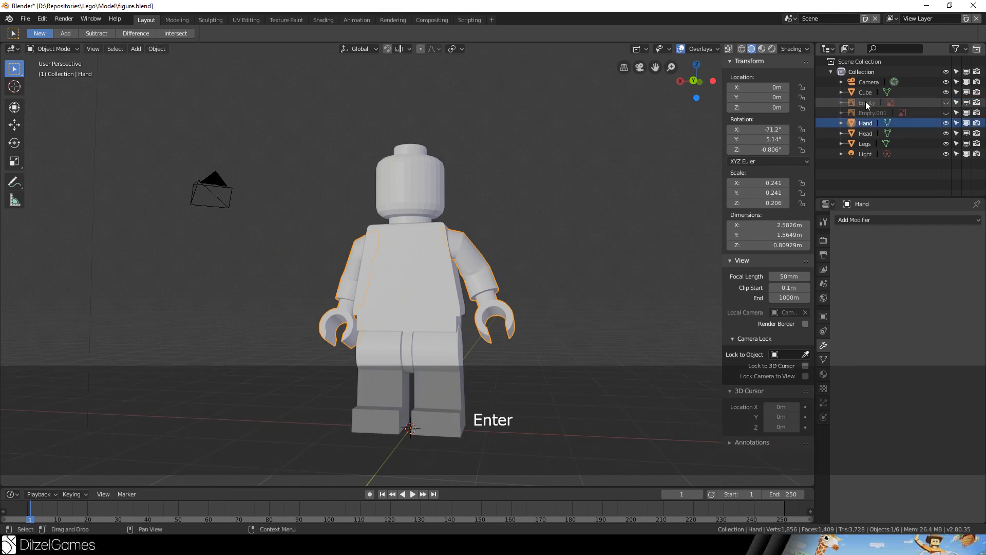
pyautogui.press('F2')
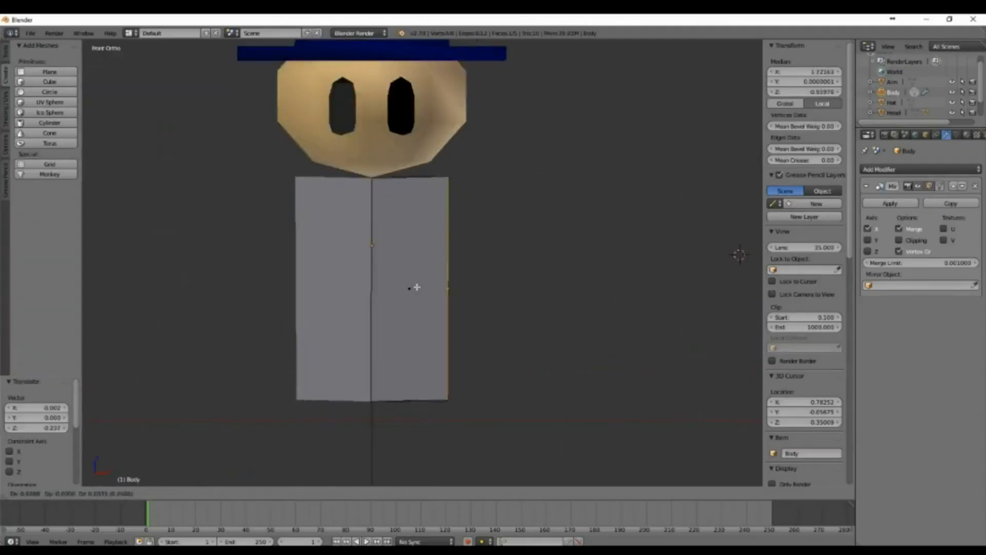